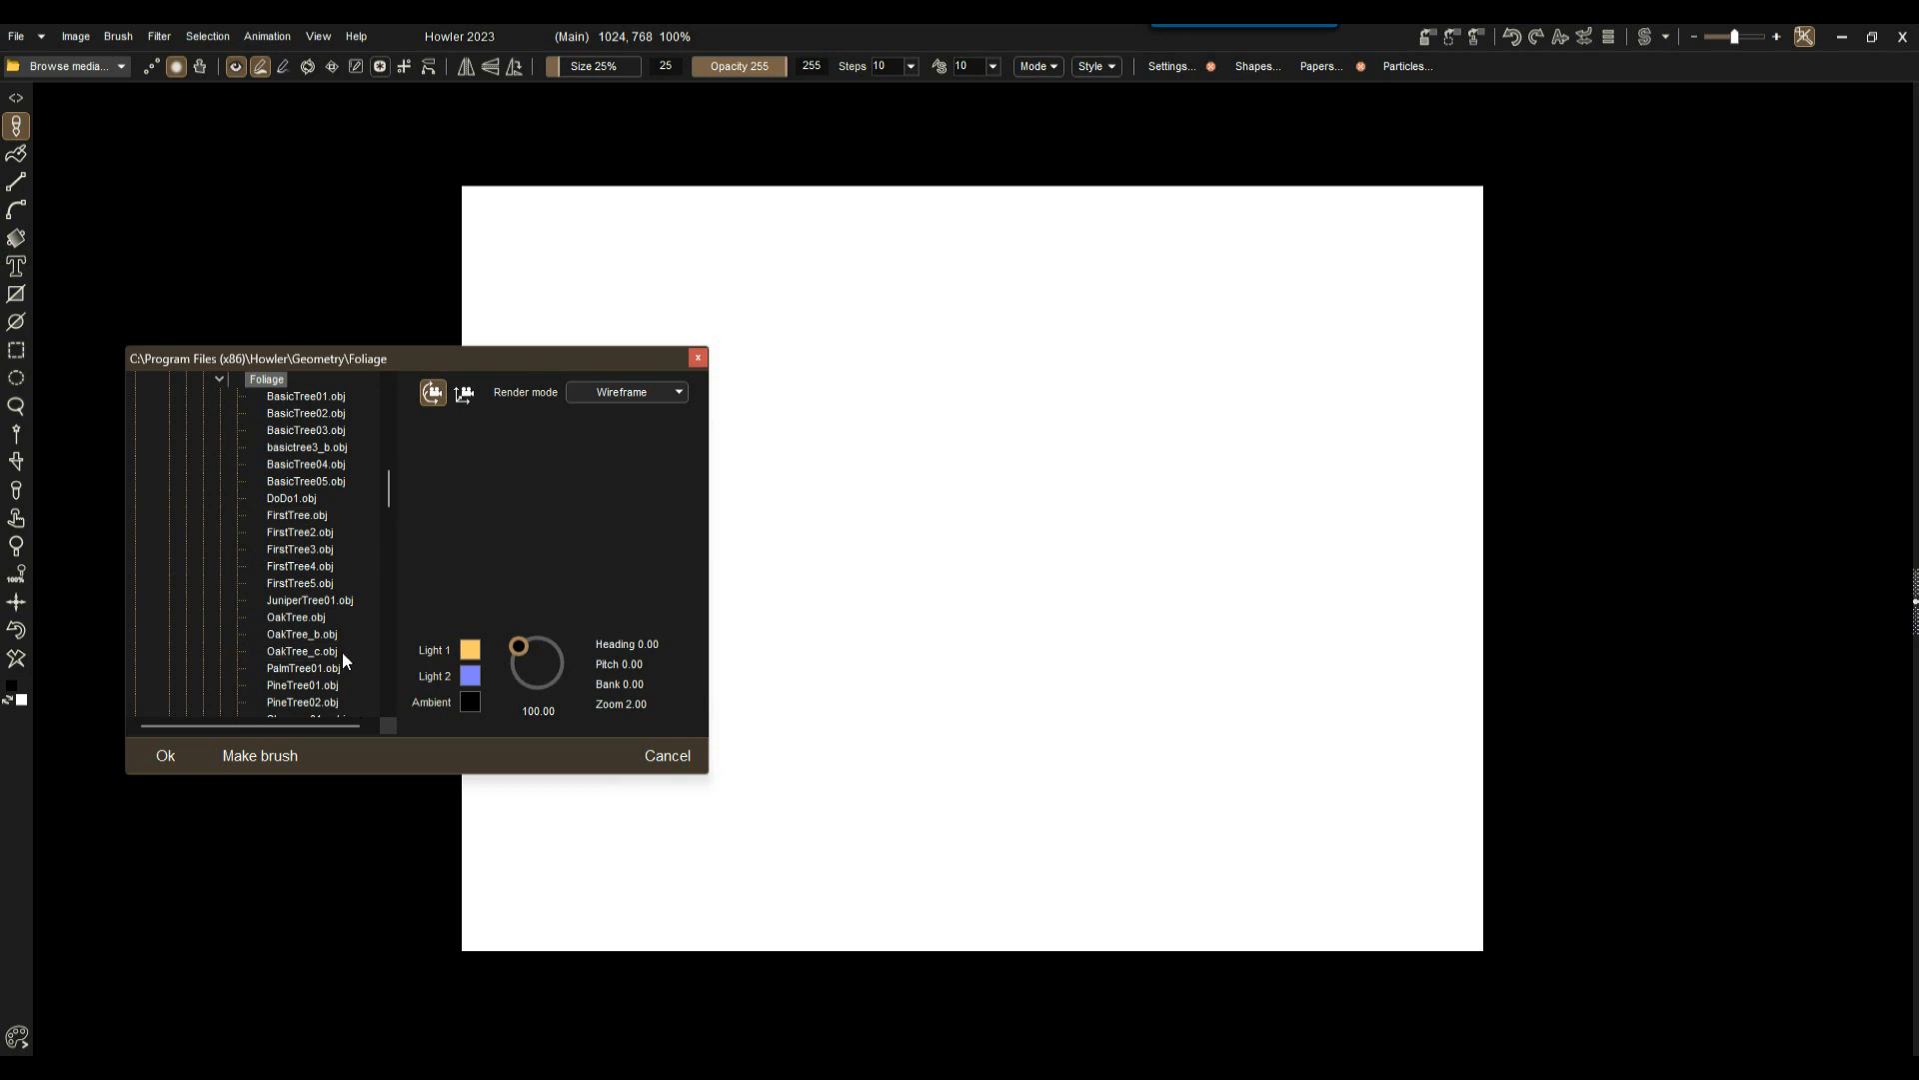
Step: Load FirstTree3.obj from the Foliage folder, rotate it to a heading of about -223.5 and pitch -3, and make it a brush
left_click(314, 552)
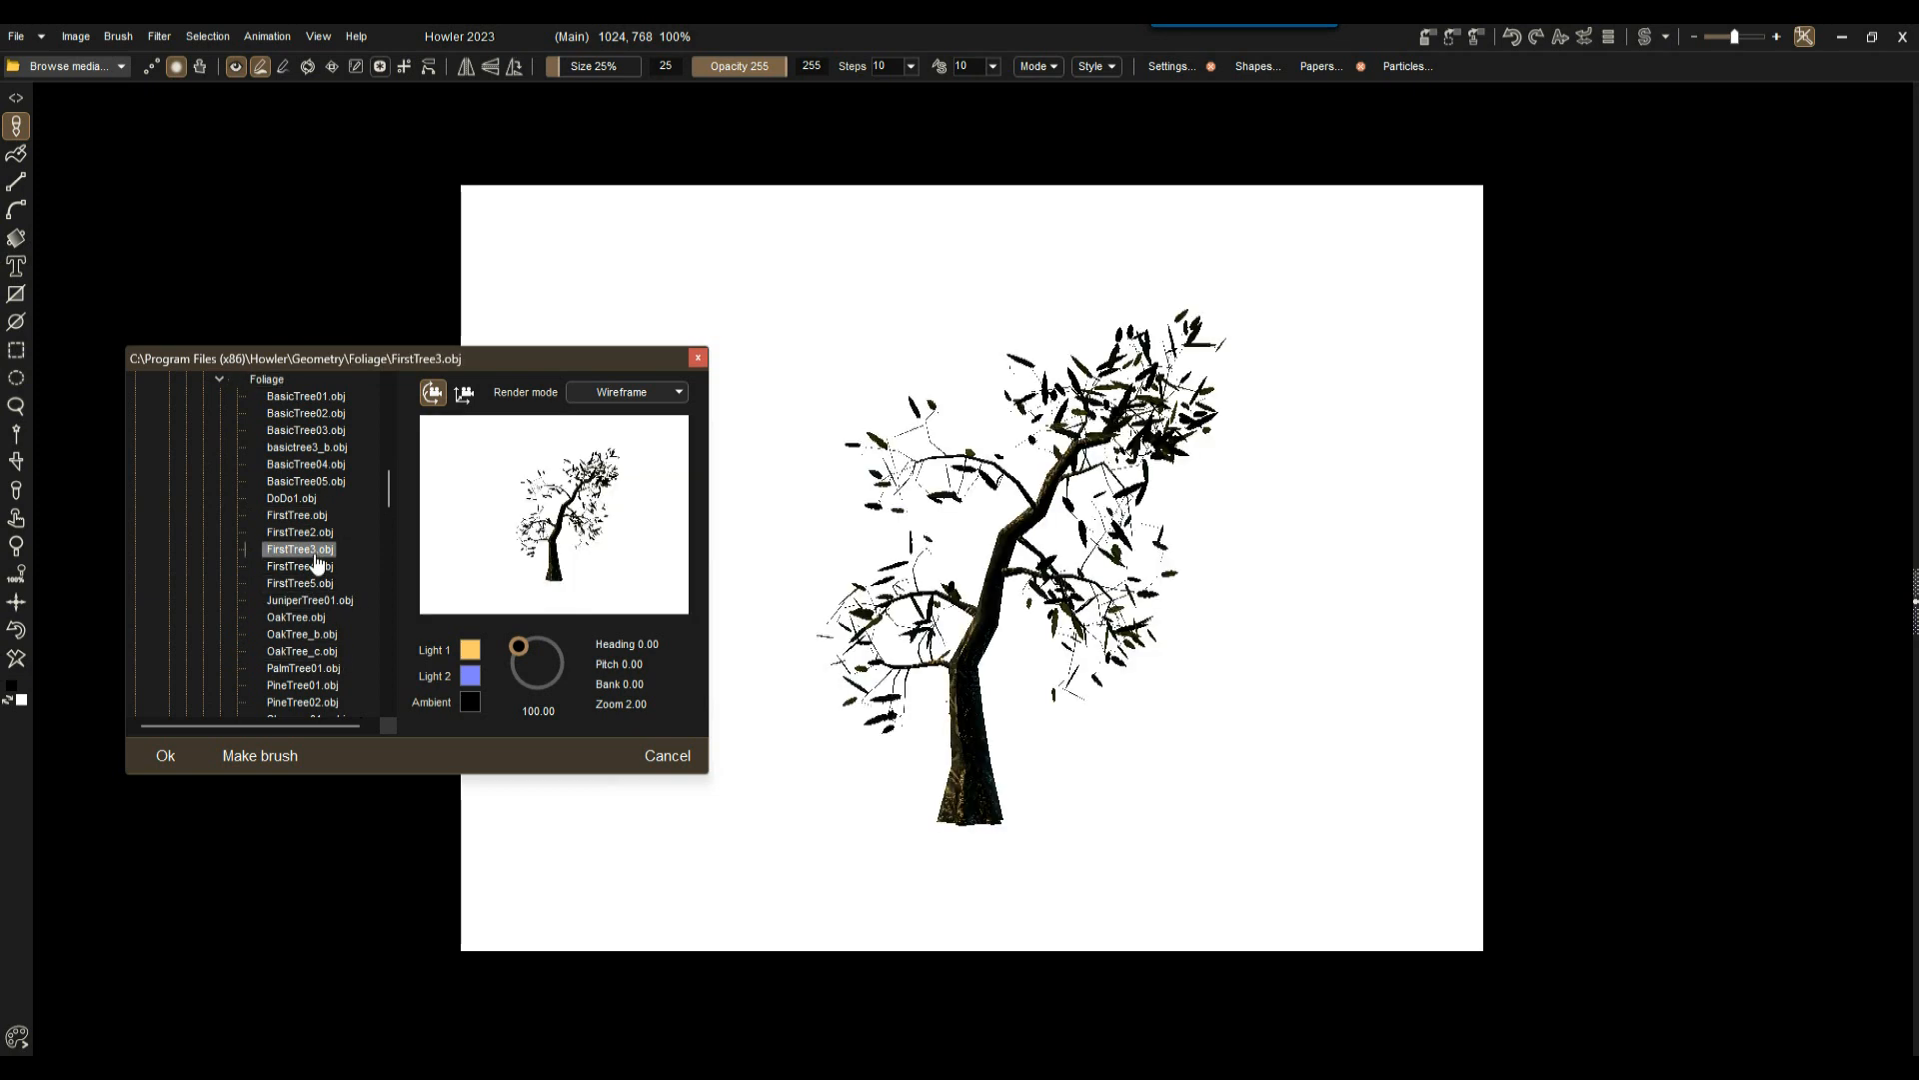
left_click(428, 396)
left_click_drag(490, 518, 463, 395)
left_click_drag(548, 545, 488, 541)
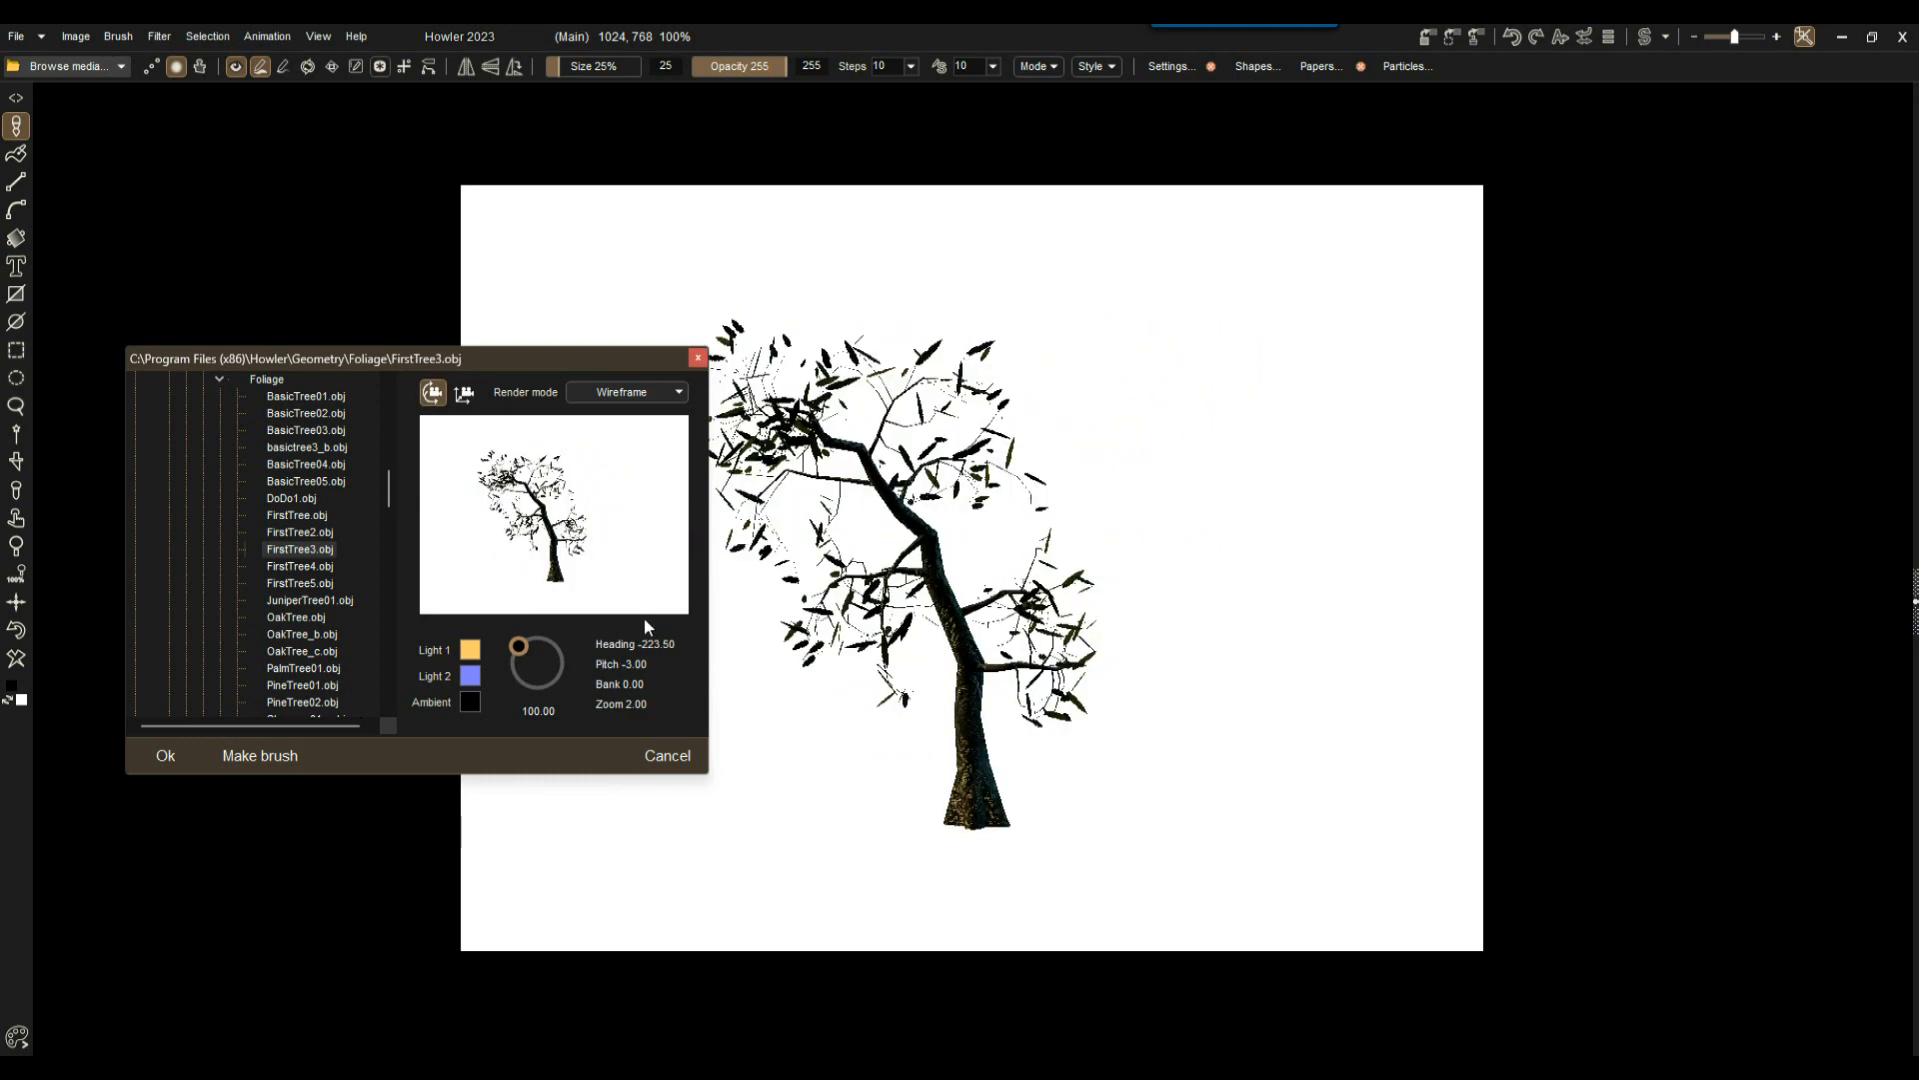
left_click(266, 754)
Step: Add three more rotated views of FirstTree3 to the brush, at headings of about -313, -368.5 and -441.5
left_click_drag(531, 532, 694, 530)
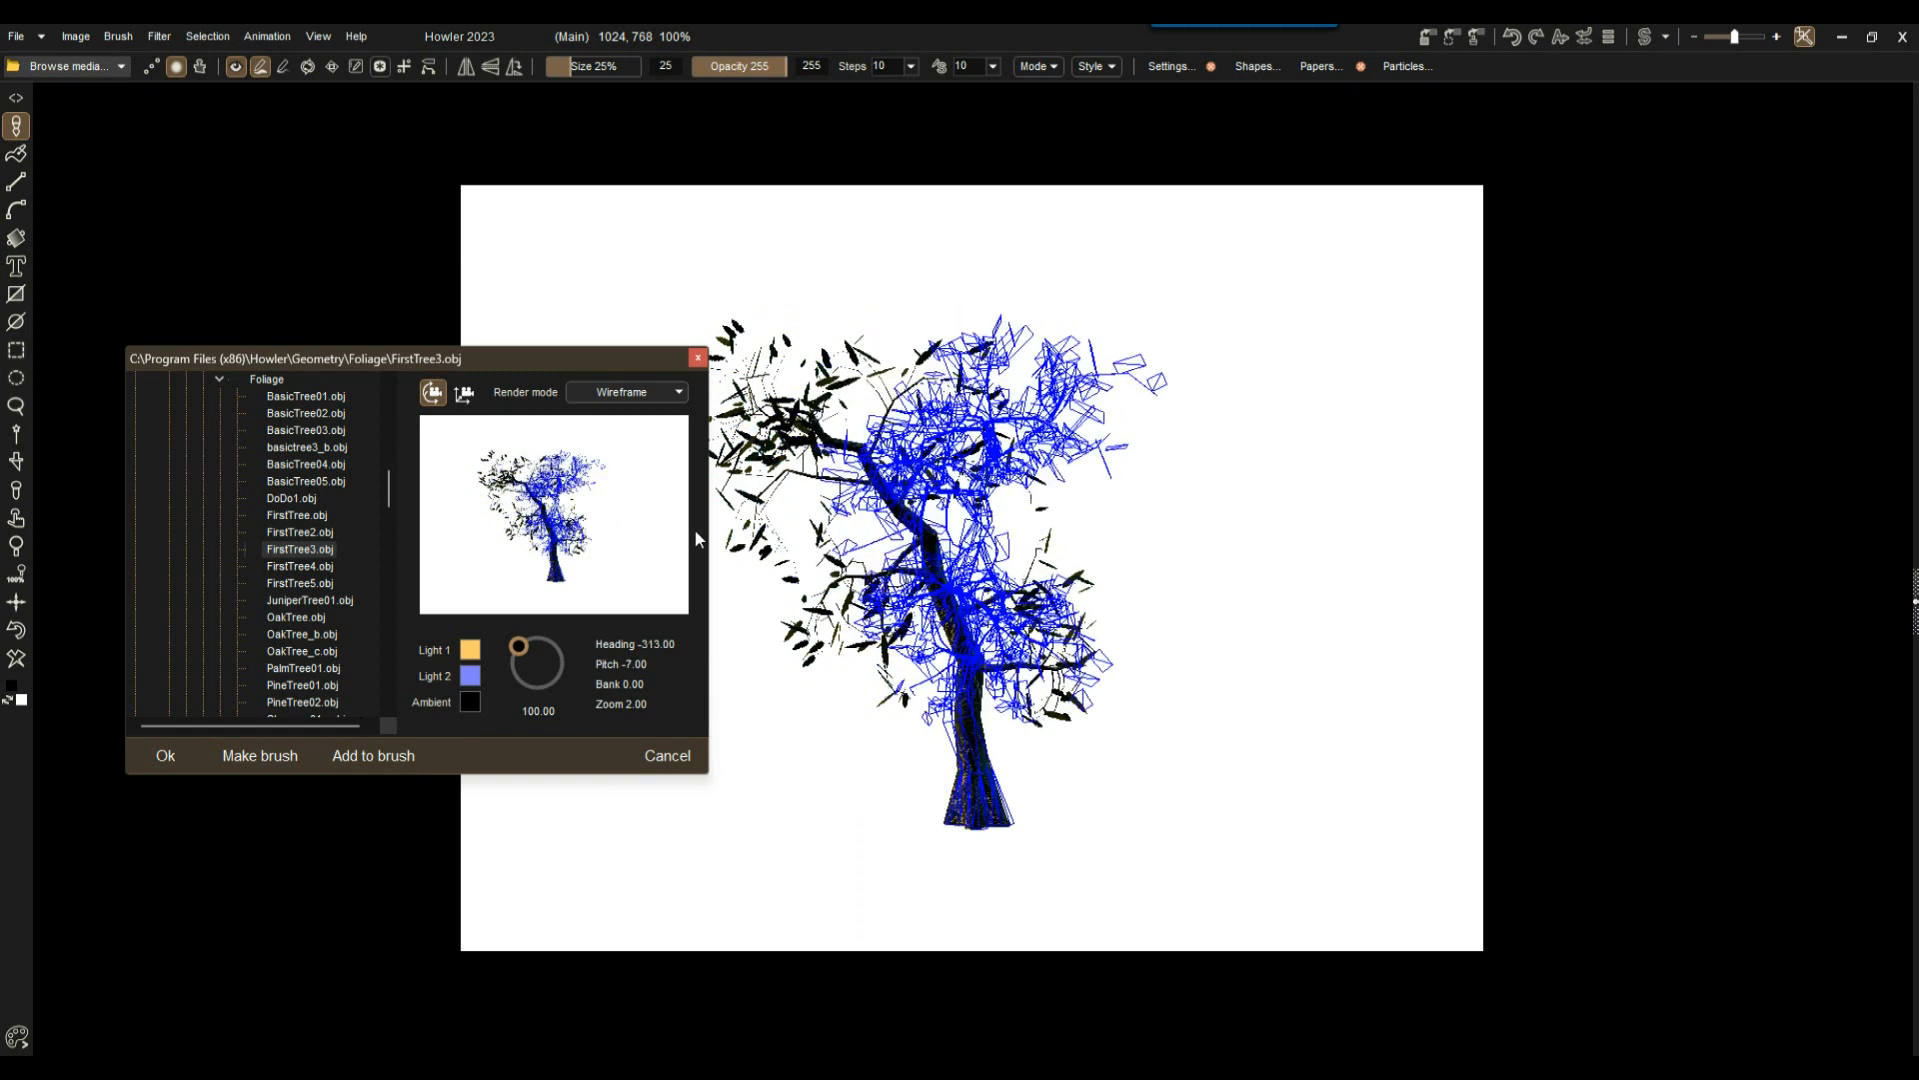
left_click(371, 757)
left_click_drag(603, 528, 656, 515)
left_click(382, 749)
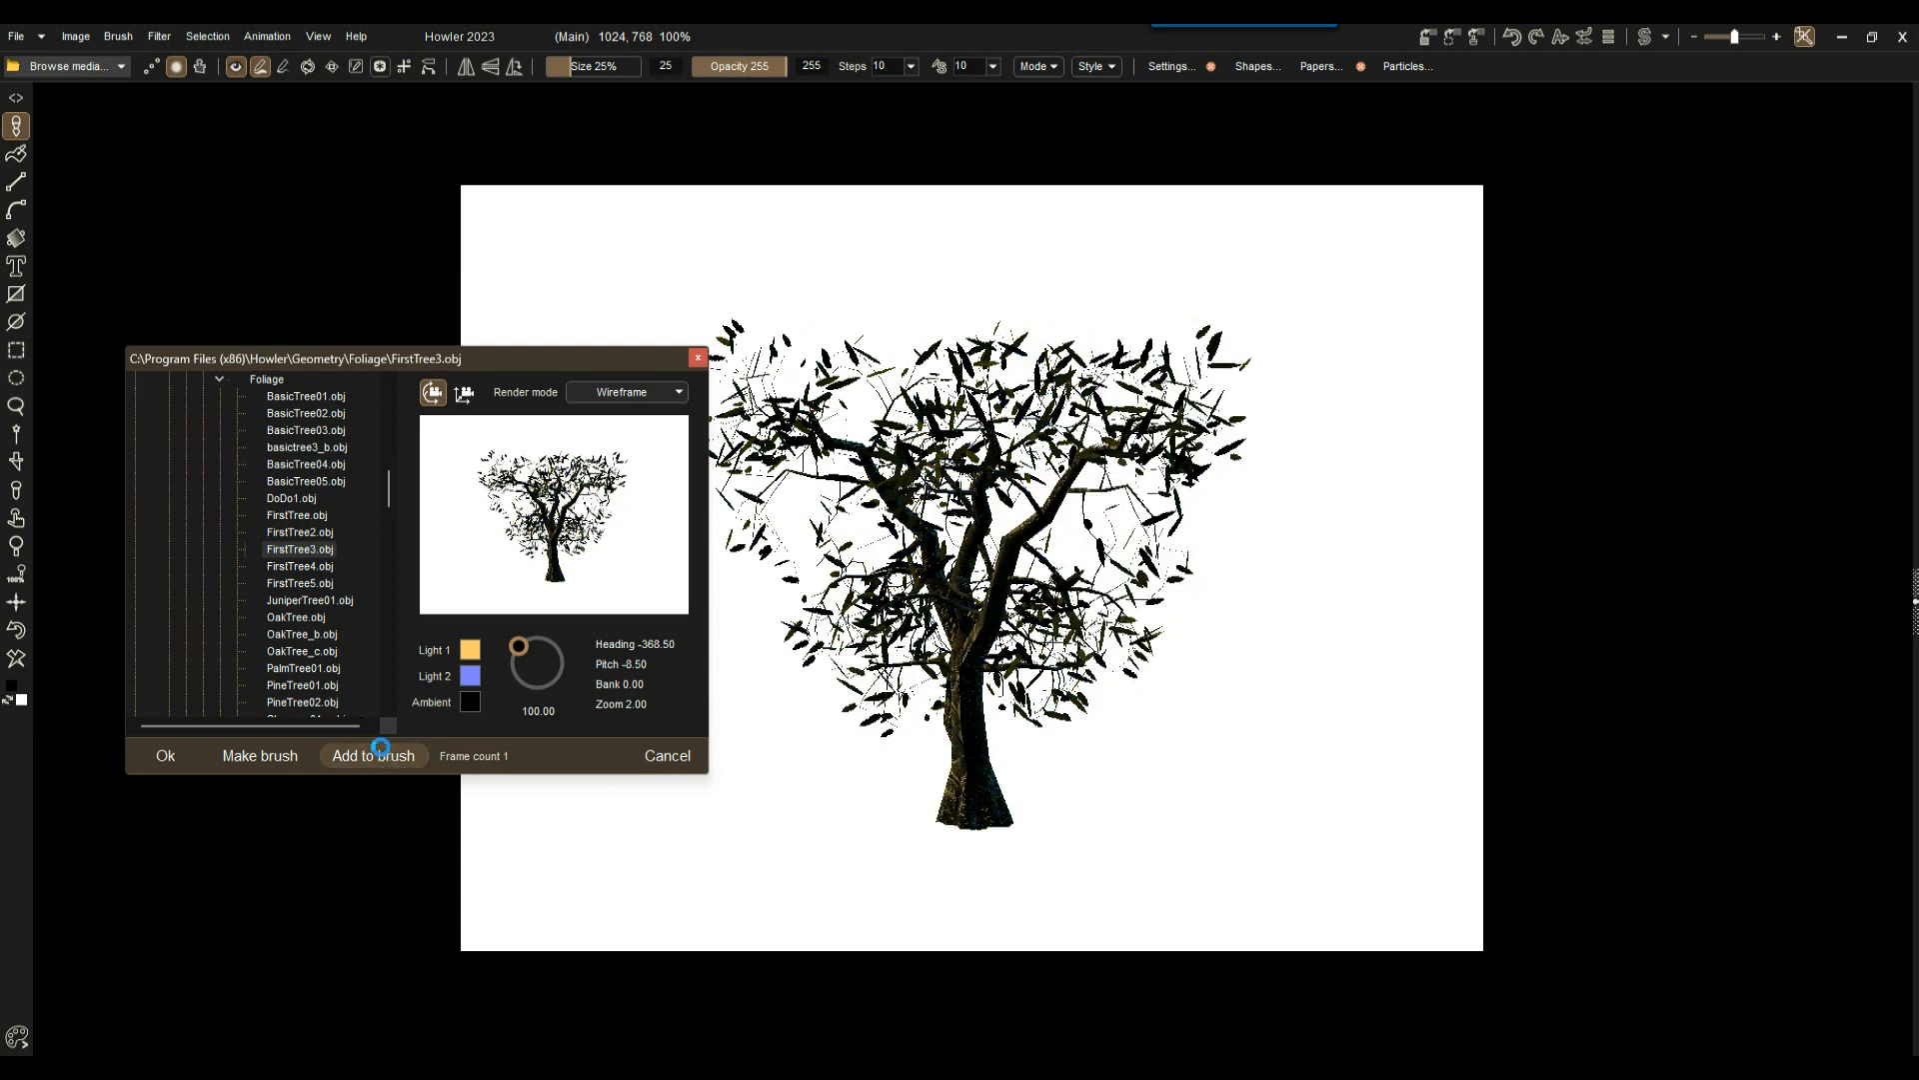
left_click_drag(592, 522, 660, 527)
left_click(376, 754)
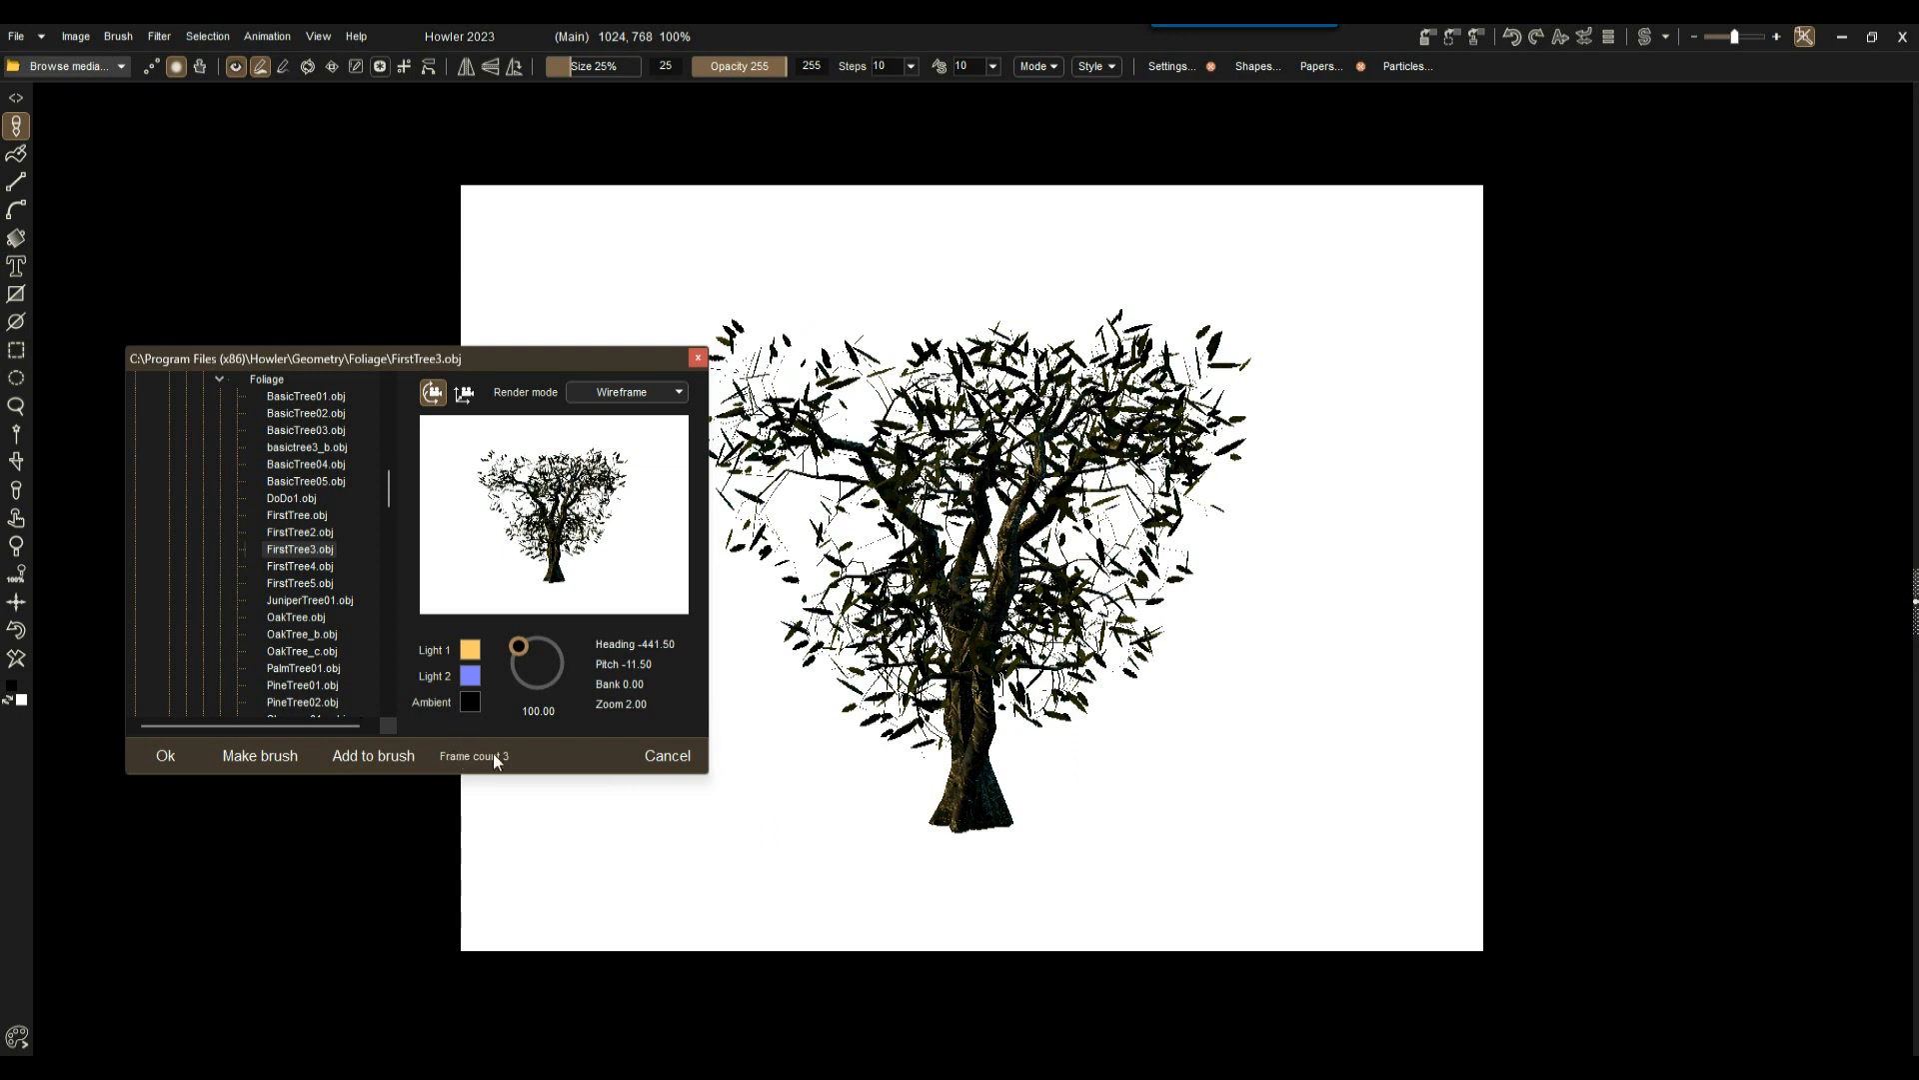
Step: Turn the model to a heading of about -529 and add FirstTree4.obj and BasicTree02.obj to the brush as frames
left_click_drag(522, 529, 695, 524)
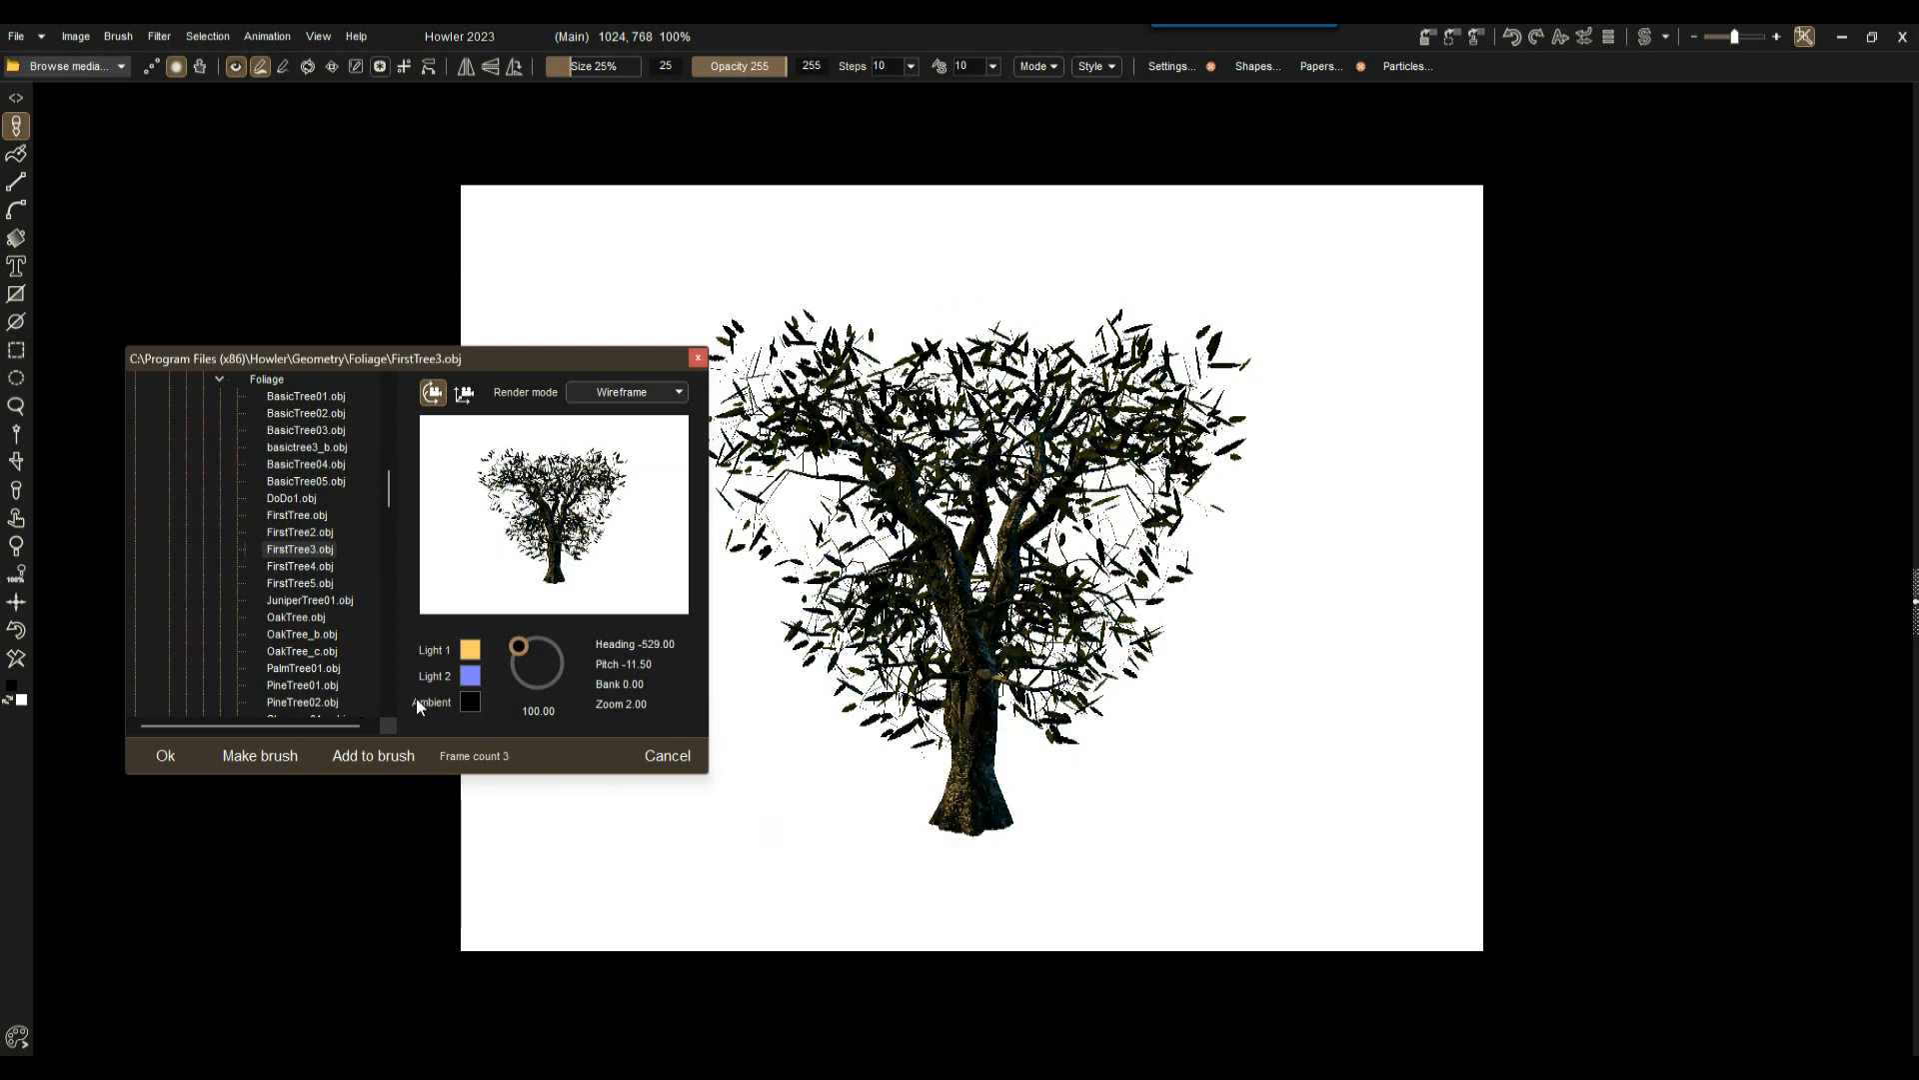
left_click(305, 567)
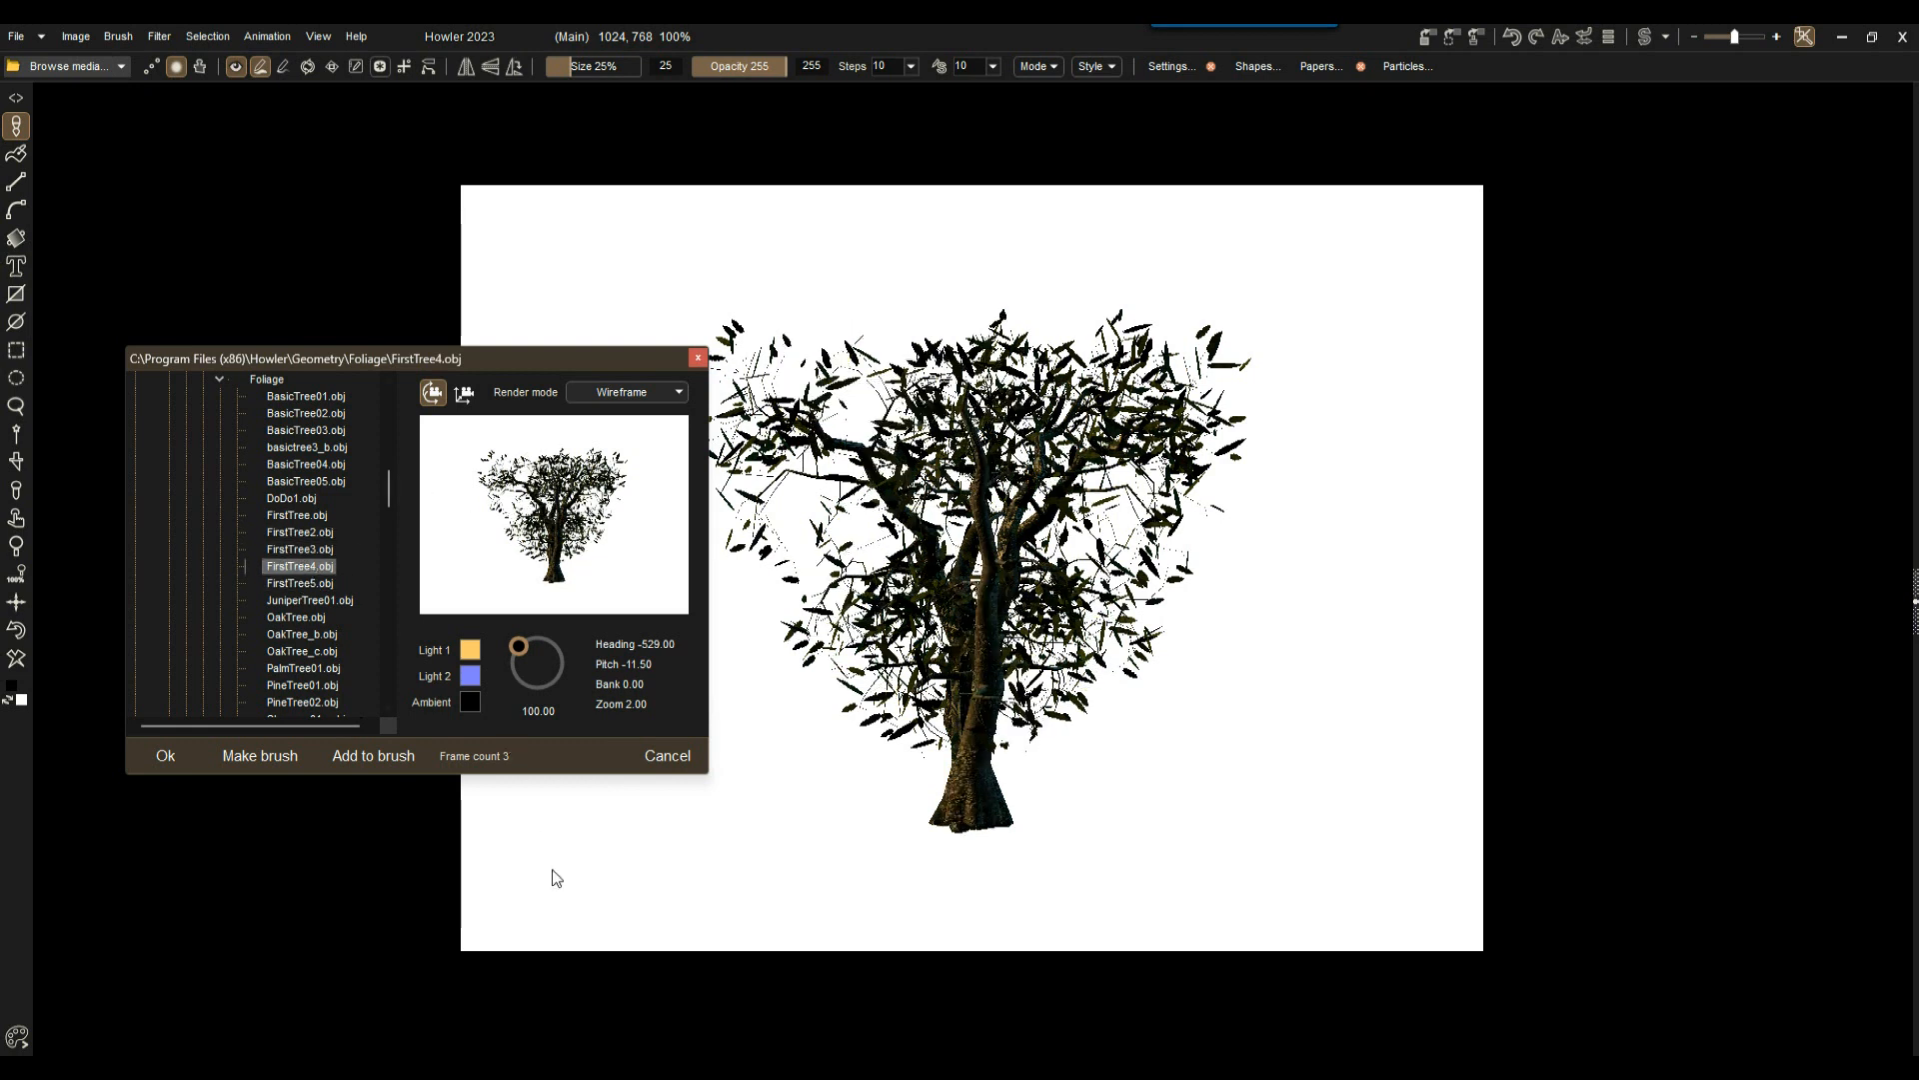
left_click(384, 755)
left_click(310, 413)
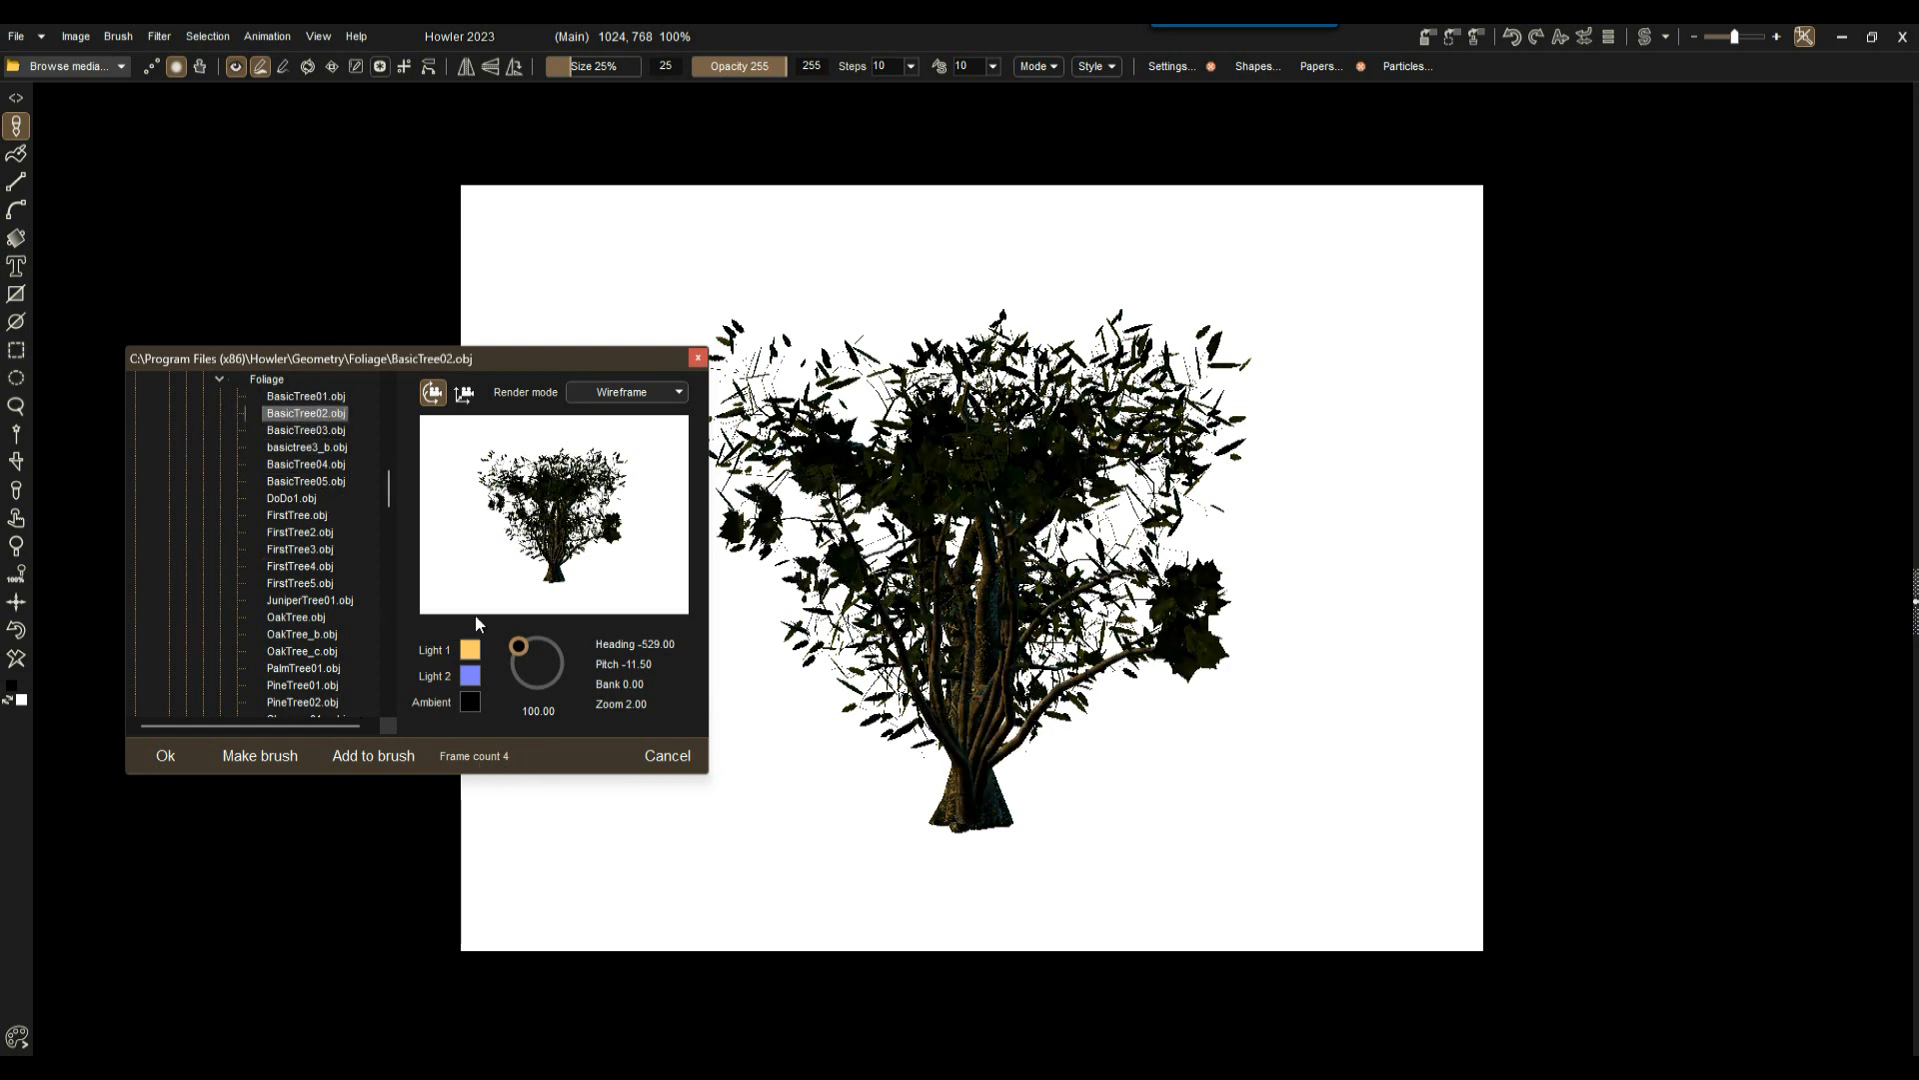
left_click(375, 757)
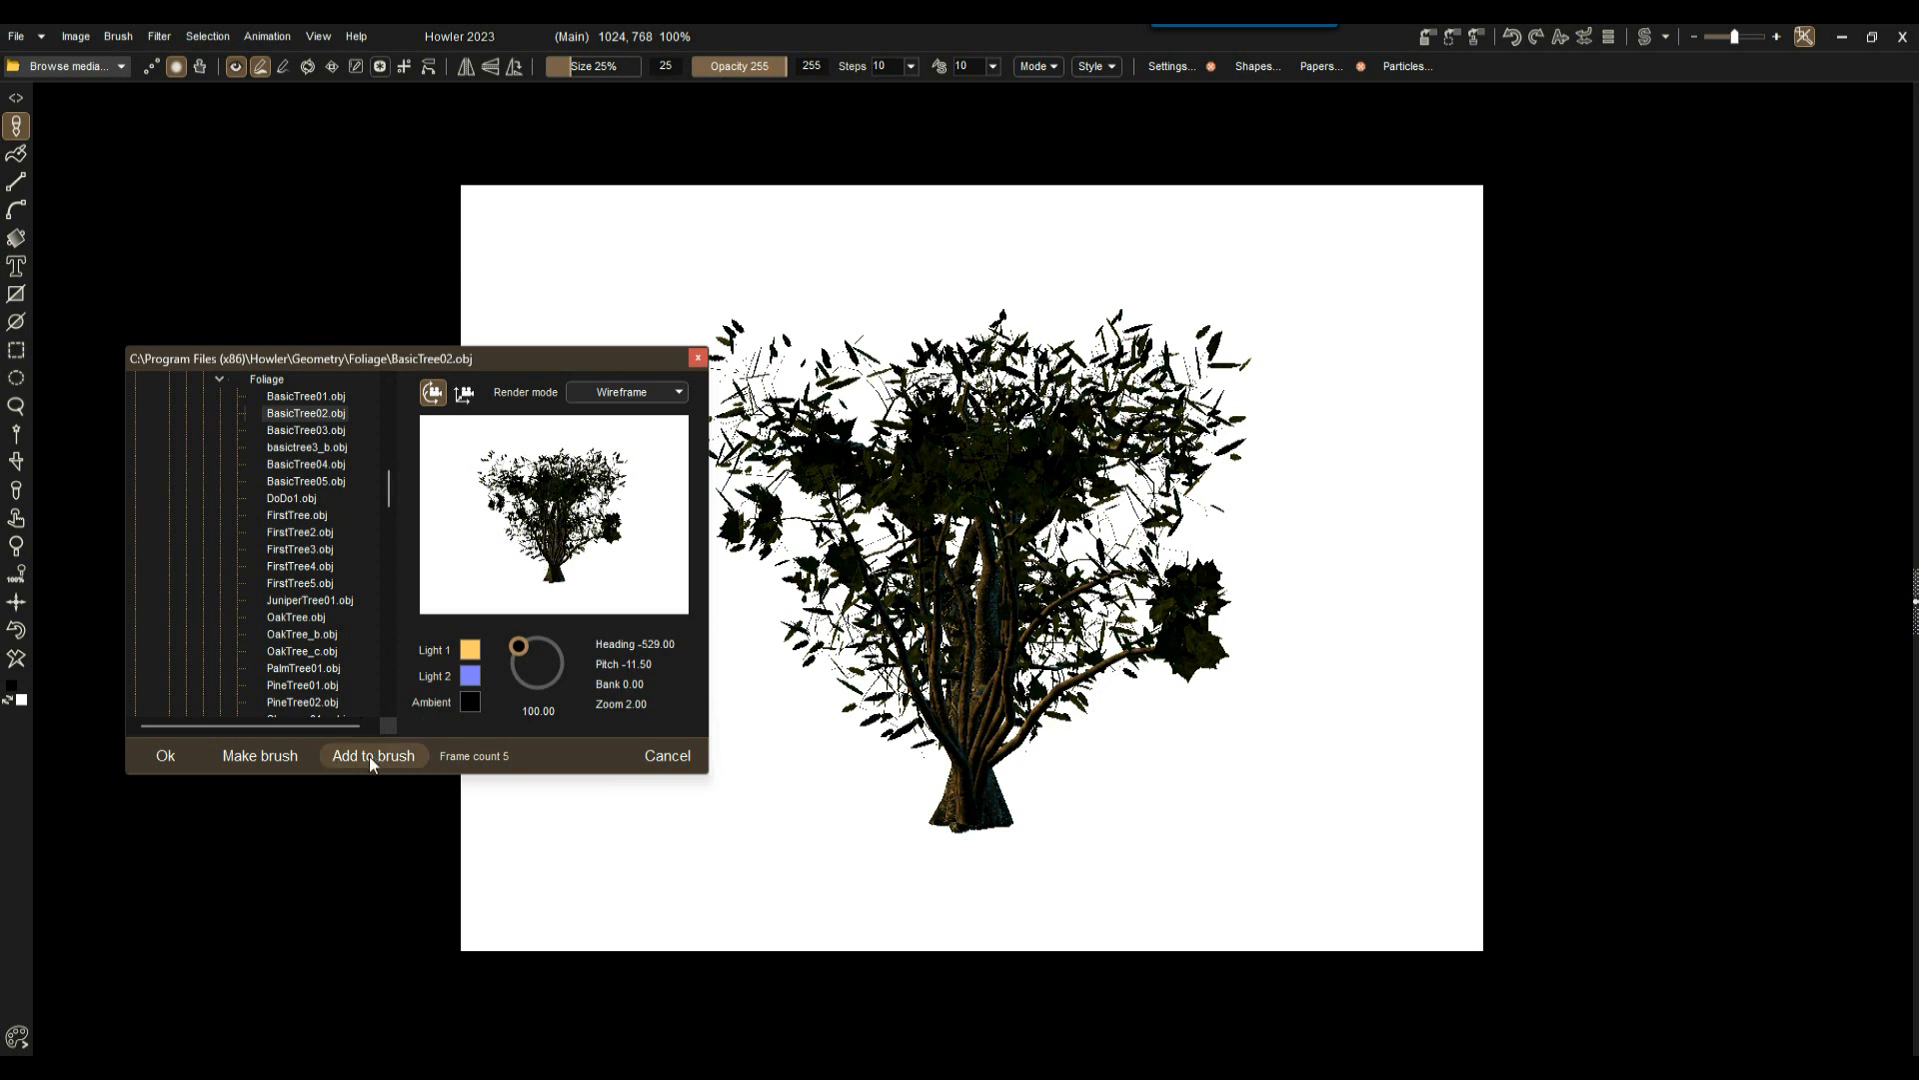
Step: Add OakTree.obj to the brush at zoom 2.30 and pitch 2.50, shifted upward in the frame, and accept the finished brush
left_click(297, 617)
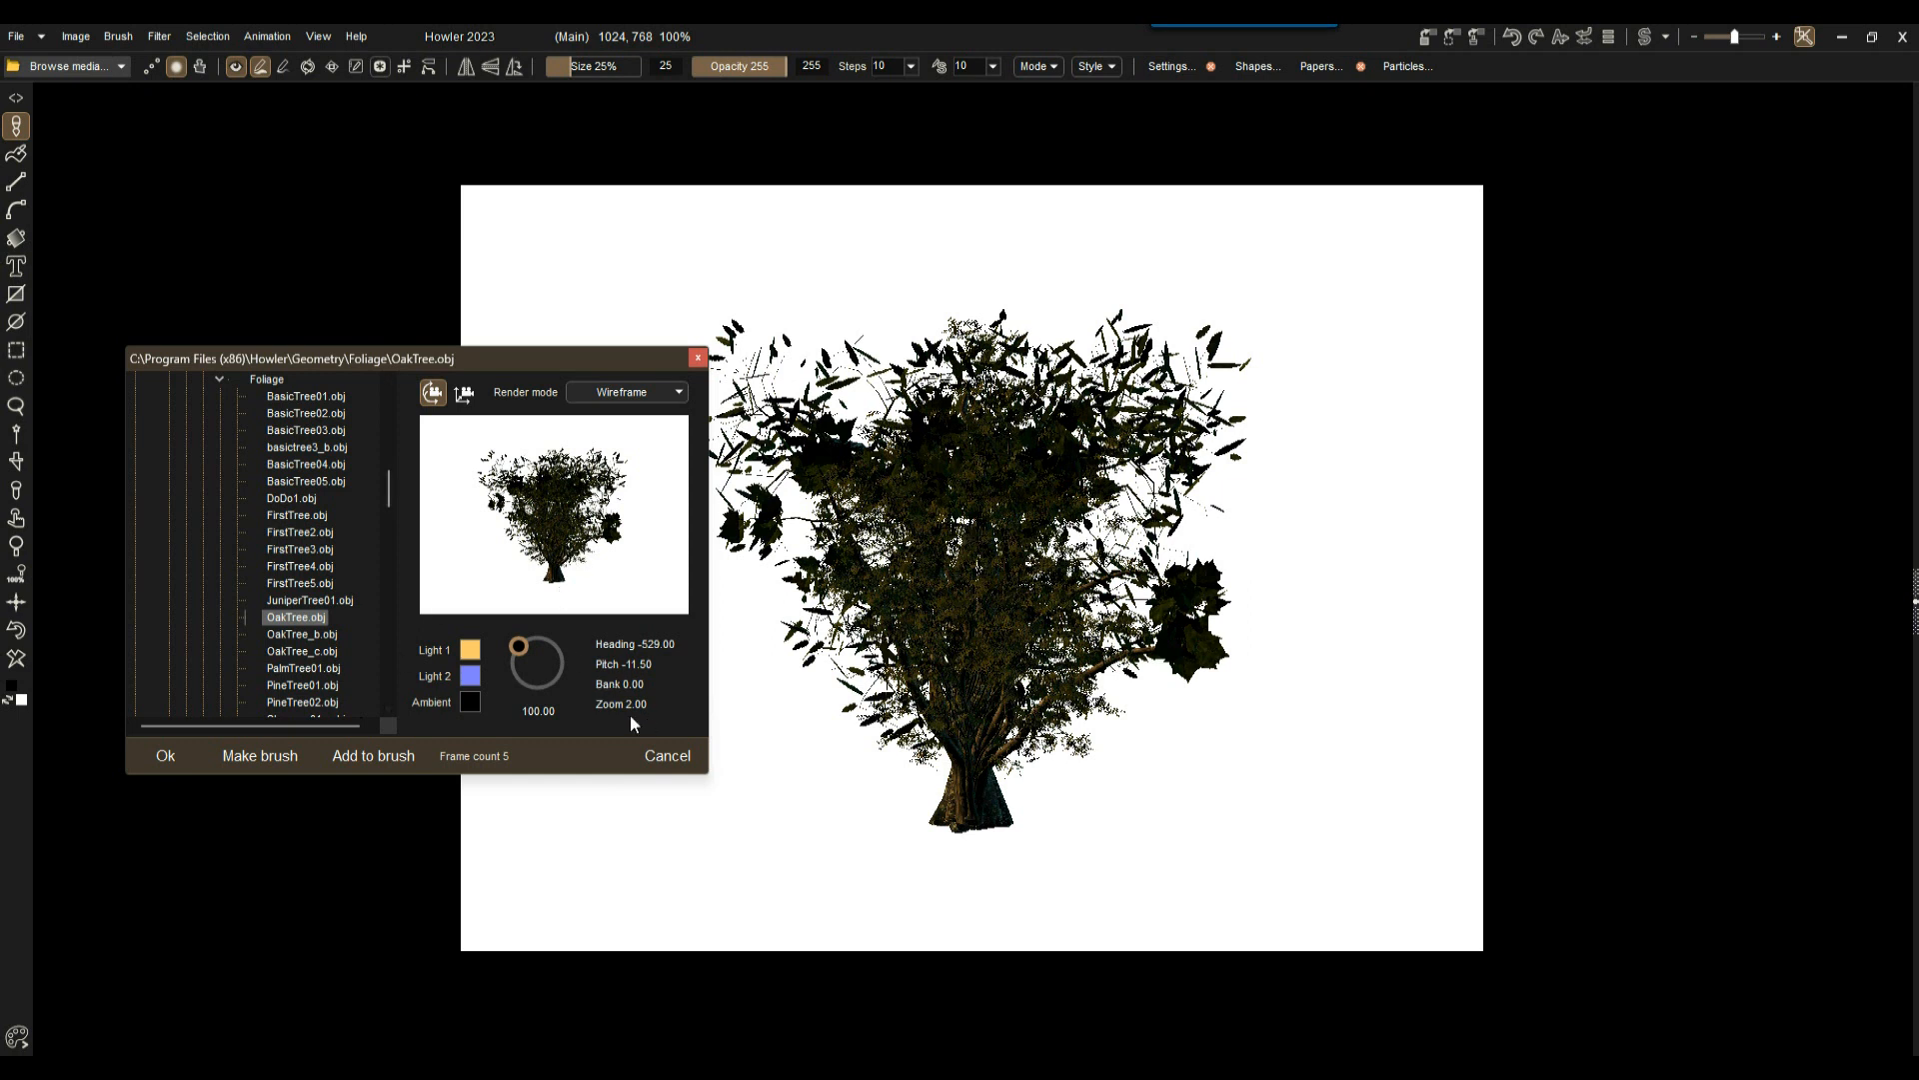
left_click_drag(604, 704, 611, 706)
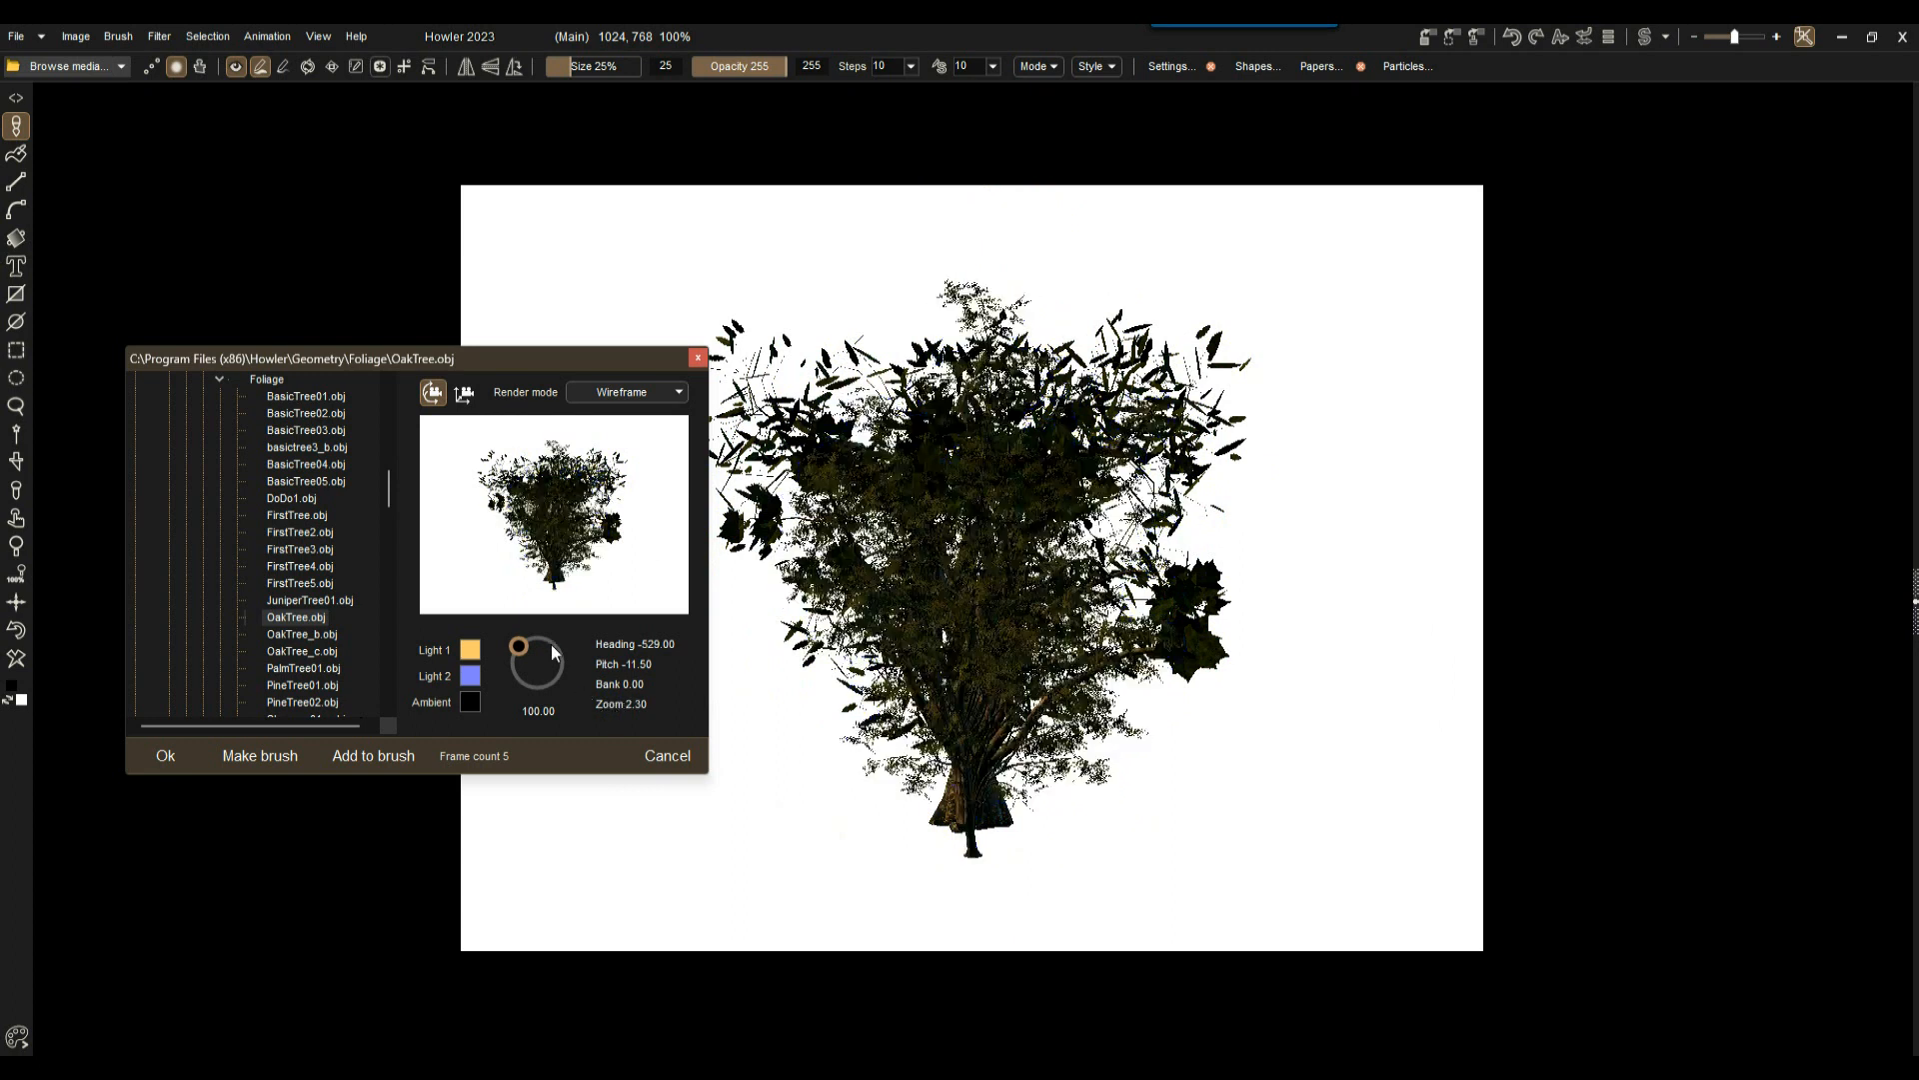
mouse_move(561, 562)
left_mouse_down()
mouse_move(556, 493)
mouse_move(542, 544)
left_mouse_up()
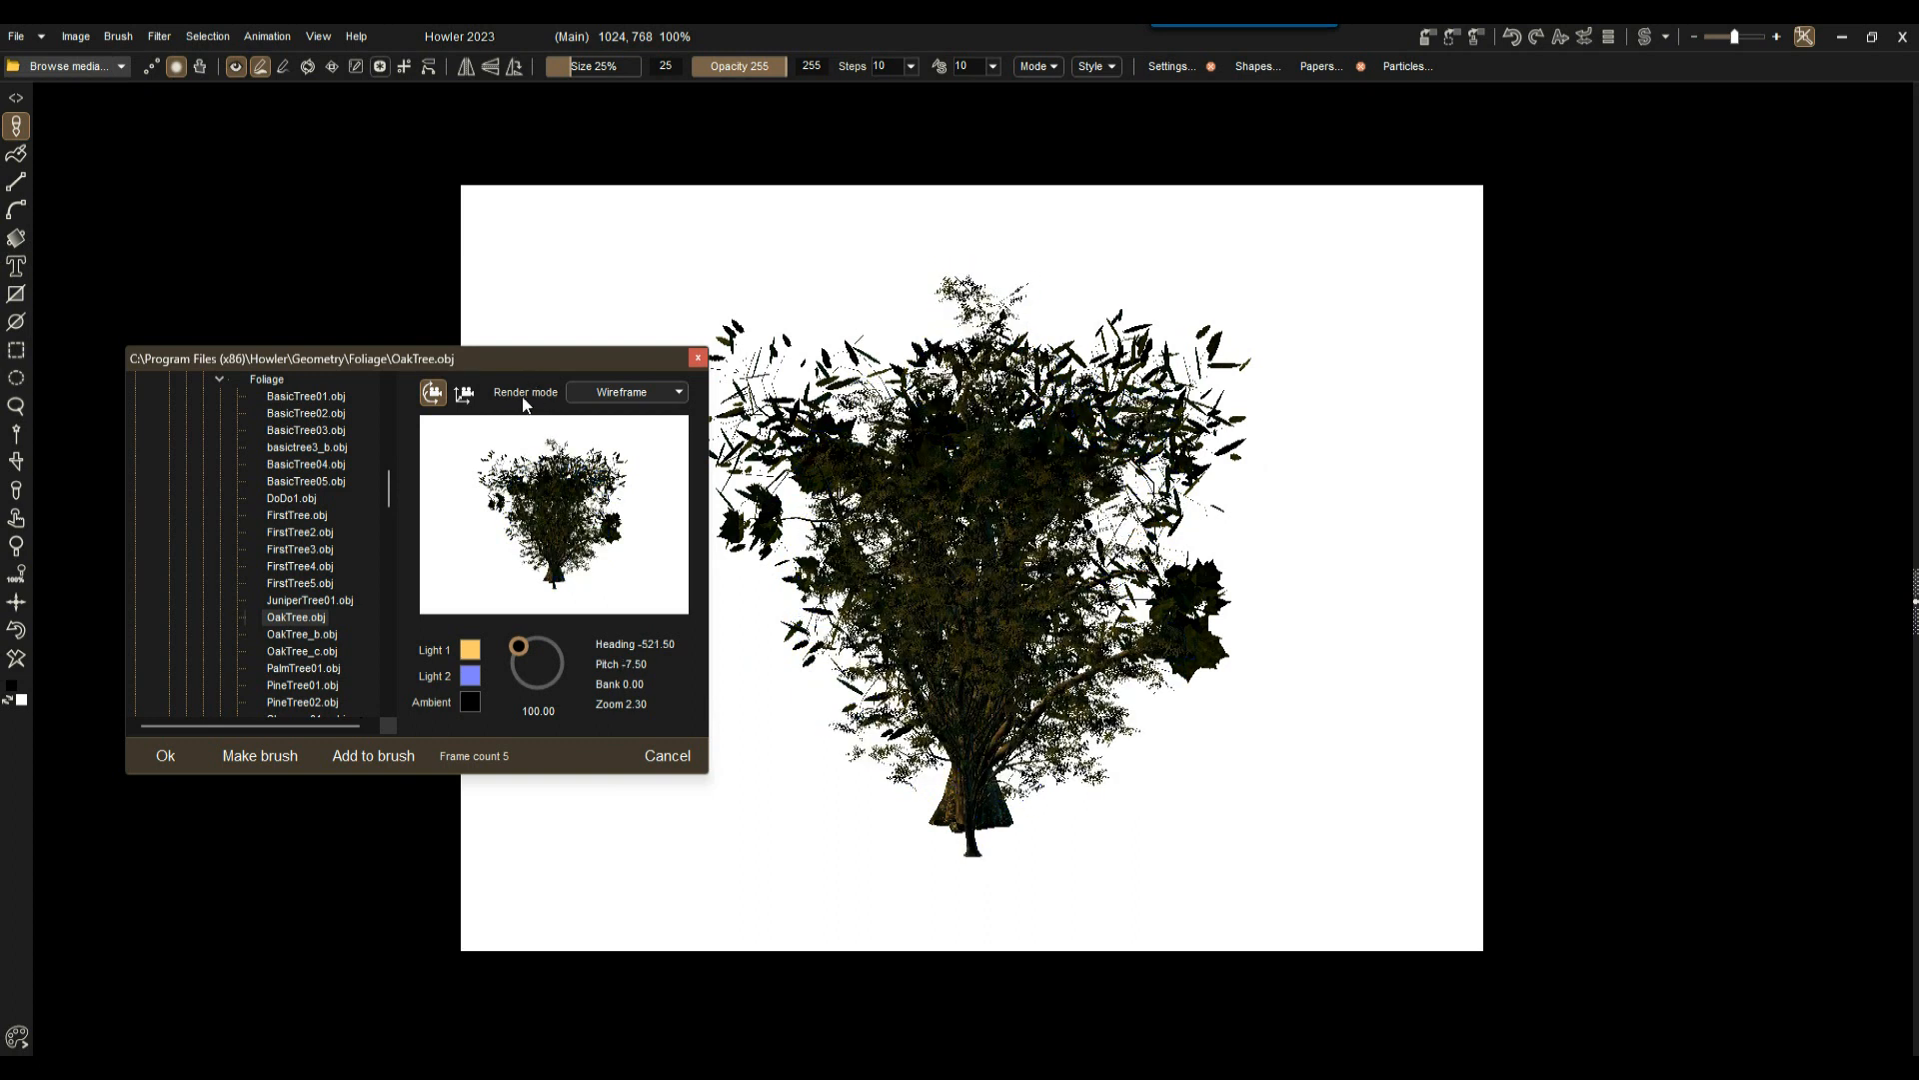
left_click_drag(567, 519, 569, 499)
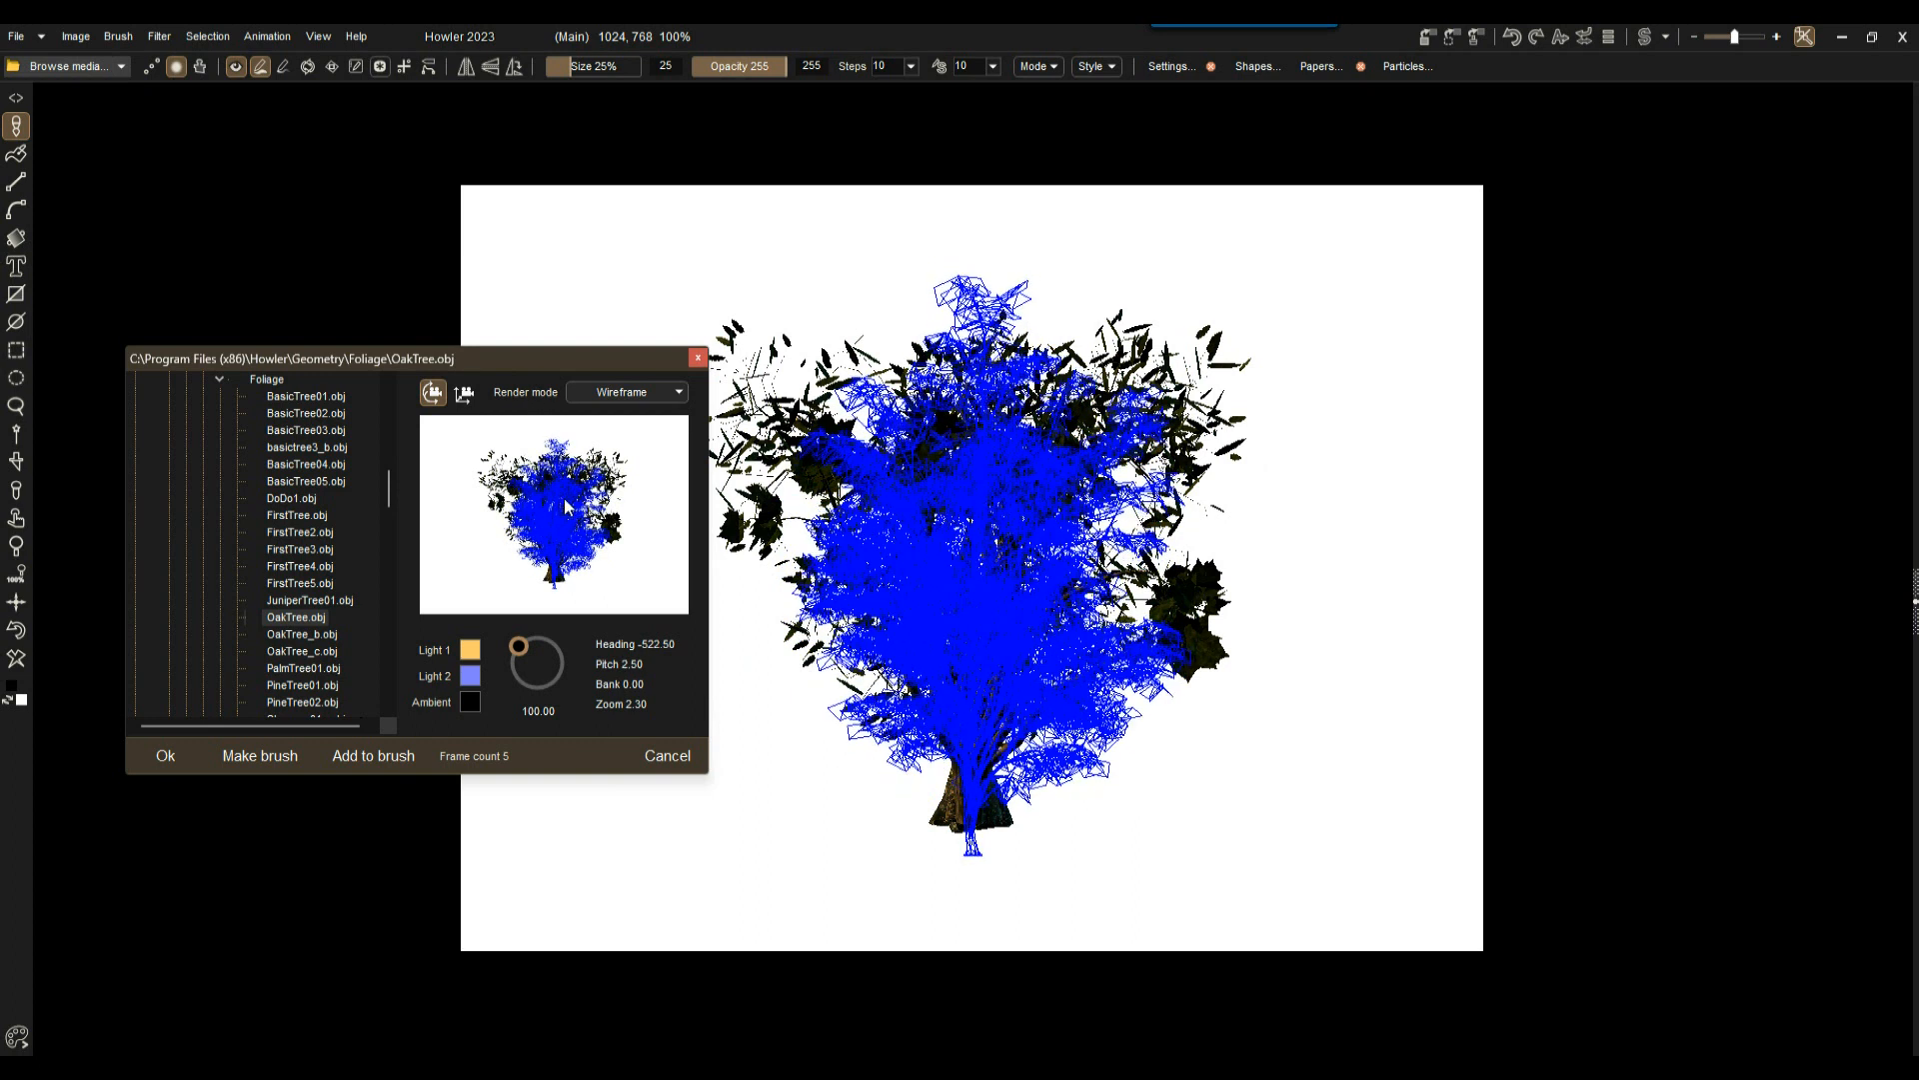
left_click(465, 393)
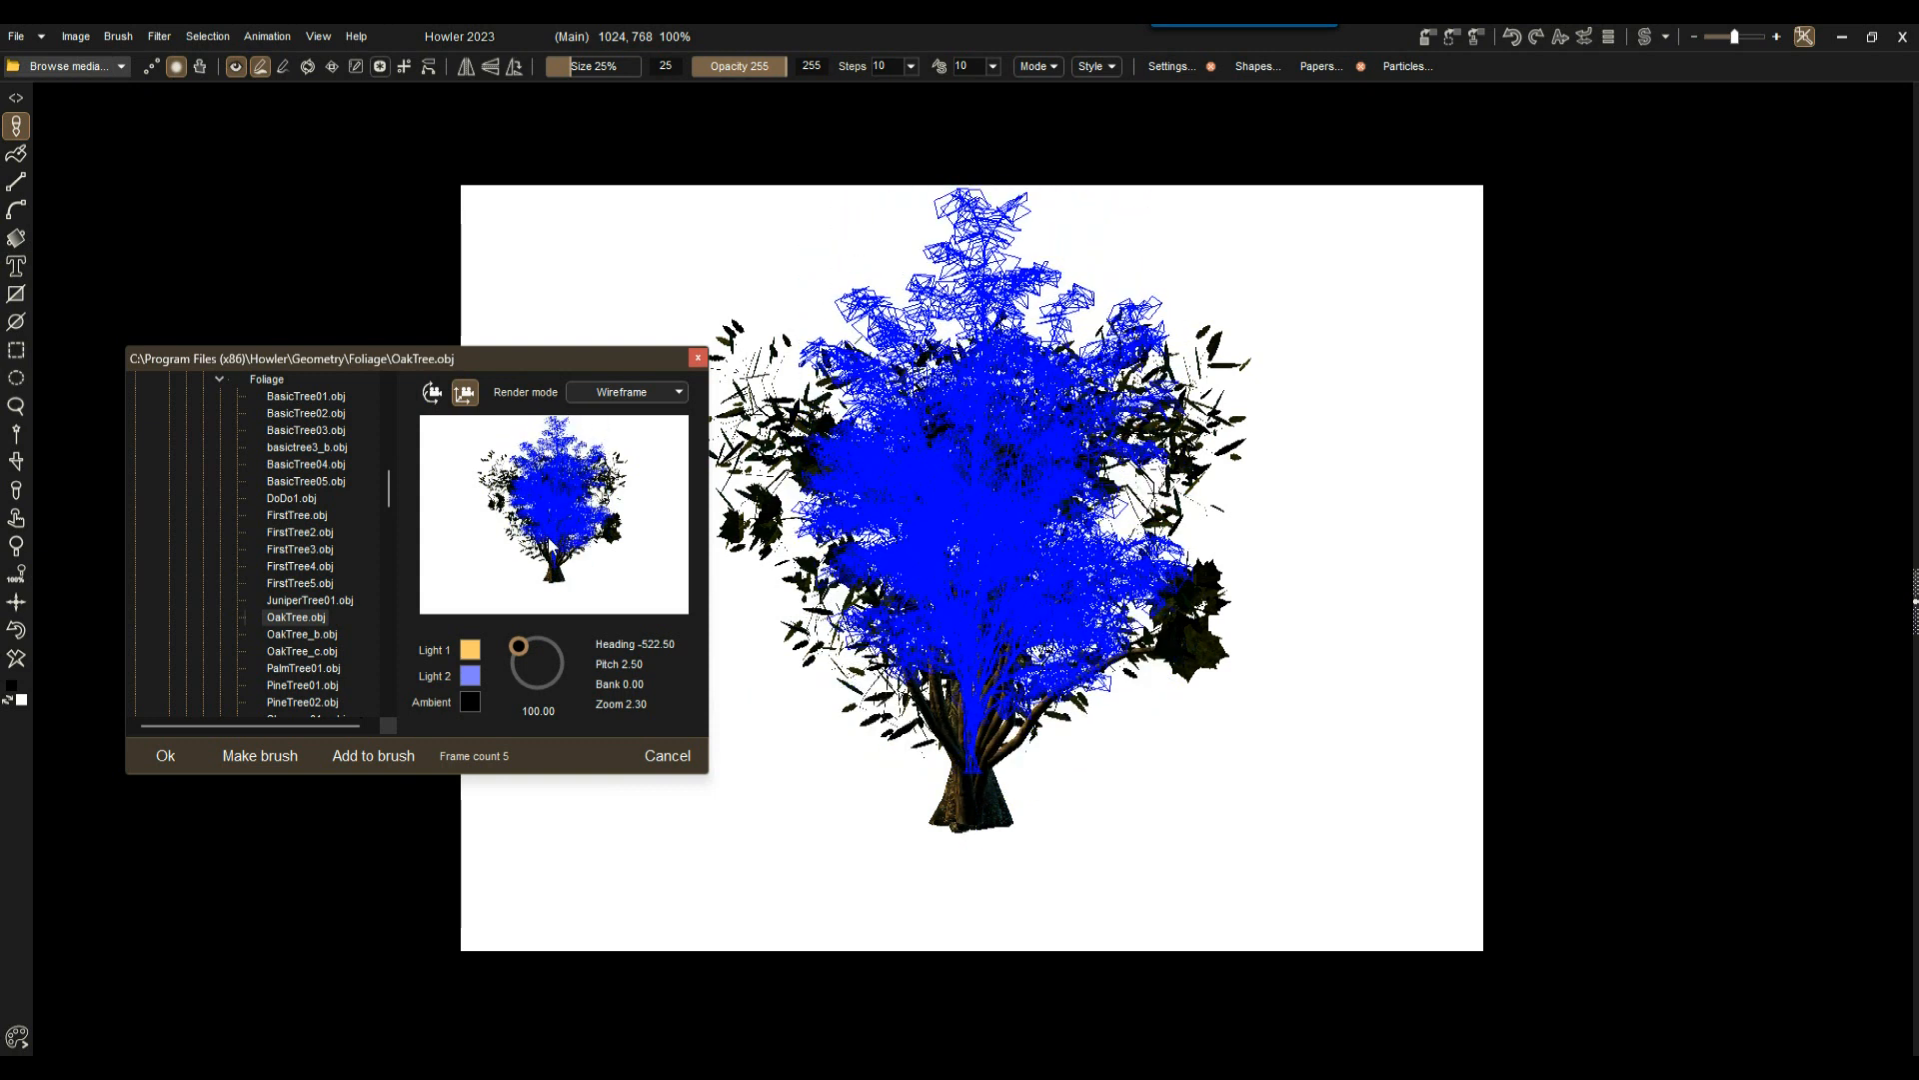
left_click(372, 758)
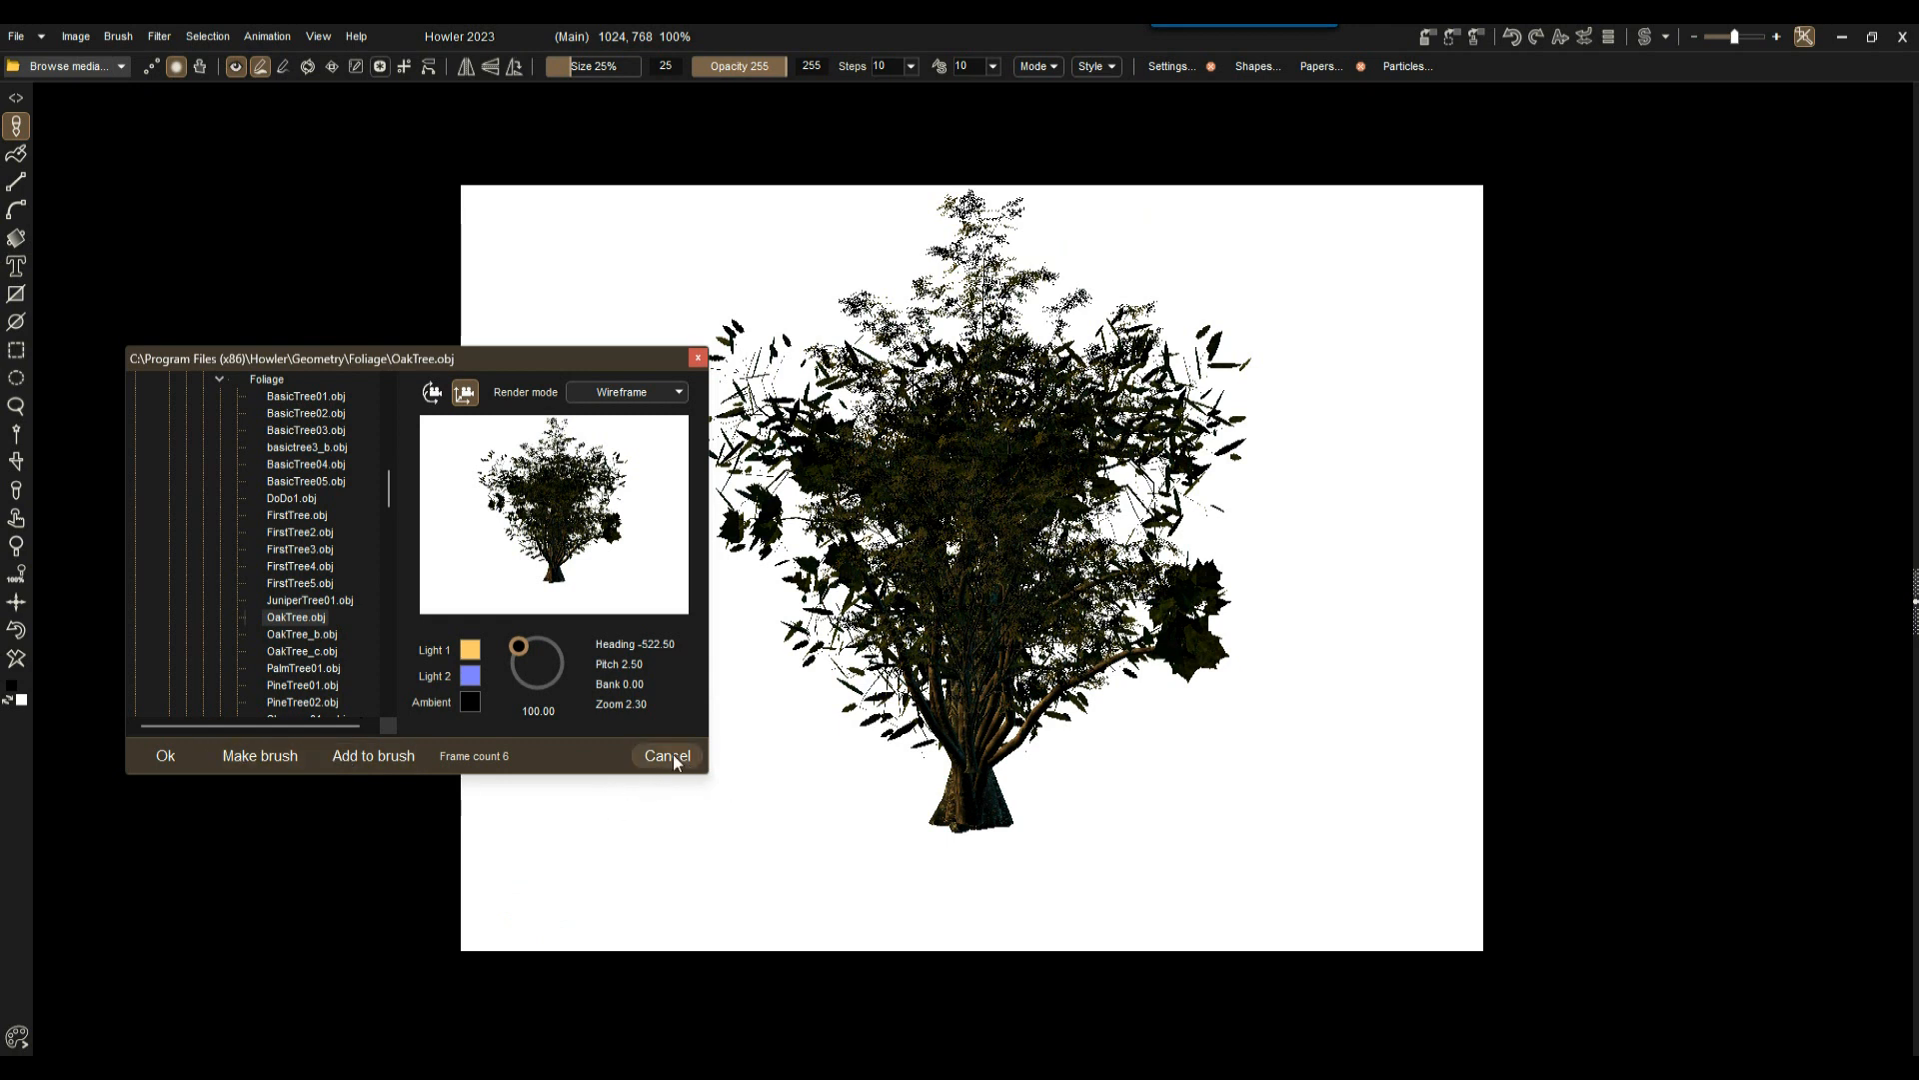
left_click(160, 756)
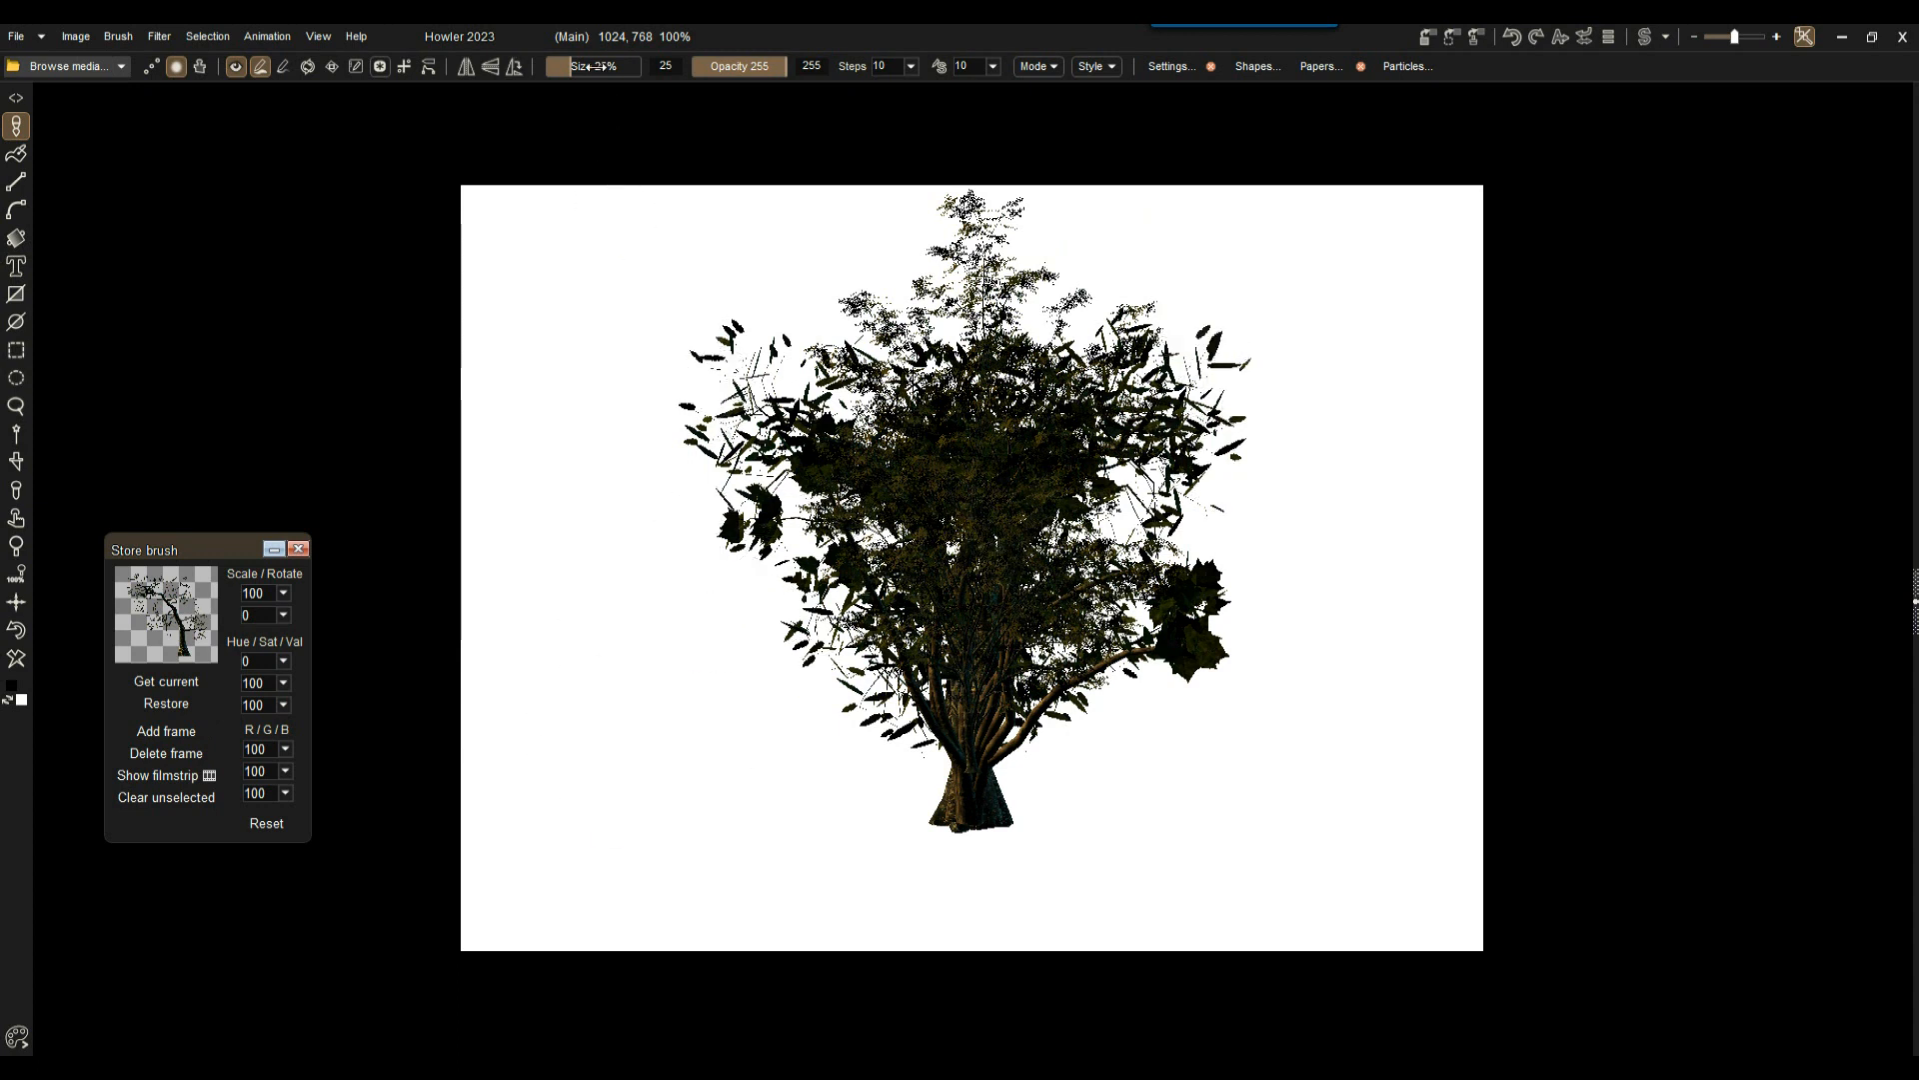
Step: Set the brush size to 100%, try several tree strokes across the canvas, and clear it
left_click_drag(600, 66, 673, 77)
mouse_move(595, 681)
left_mouse_down()
mouse_move(560, 680)
mouse_move(1060, 690)
left_mouse_up()
left_click(21, 661)
left_click_drag(668, 464, 1254, 462)
mouse_move(352, 859)
left_mouse_down()
mouse_move(760, 780)
mouse_move(1556, 694)
left_mouse_up()
left_click(21, 661)
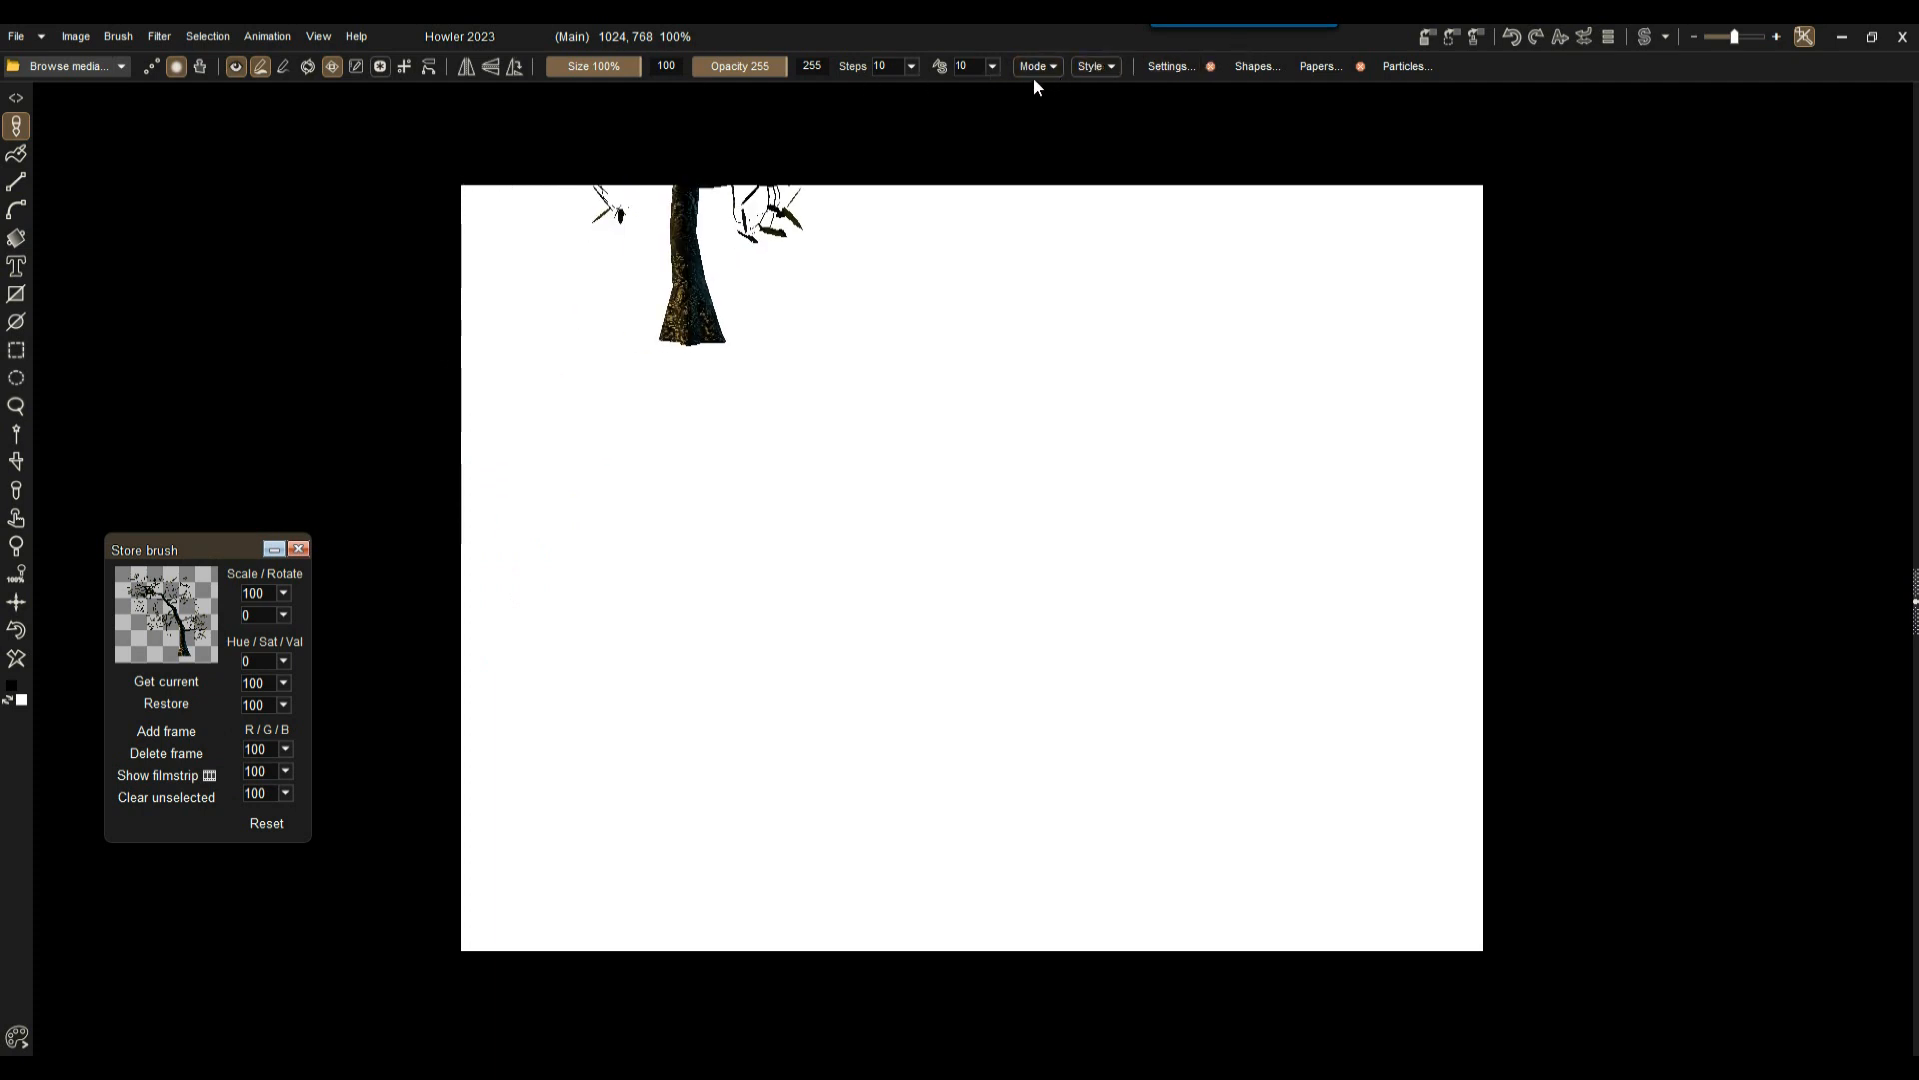
Step: Store a managed copy of the brush, show its filmstrip with all frames in view, and place its window beside the canvas
left_click(119, 37)
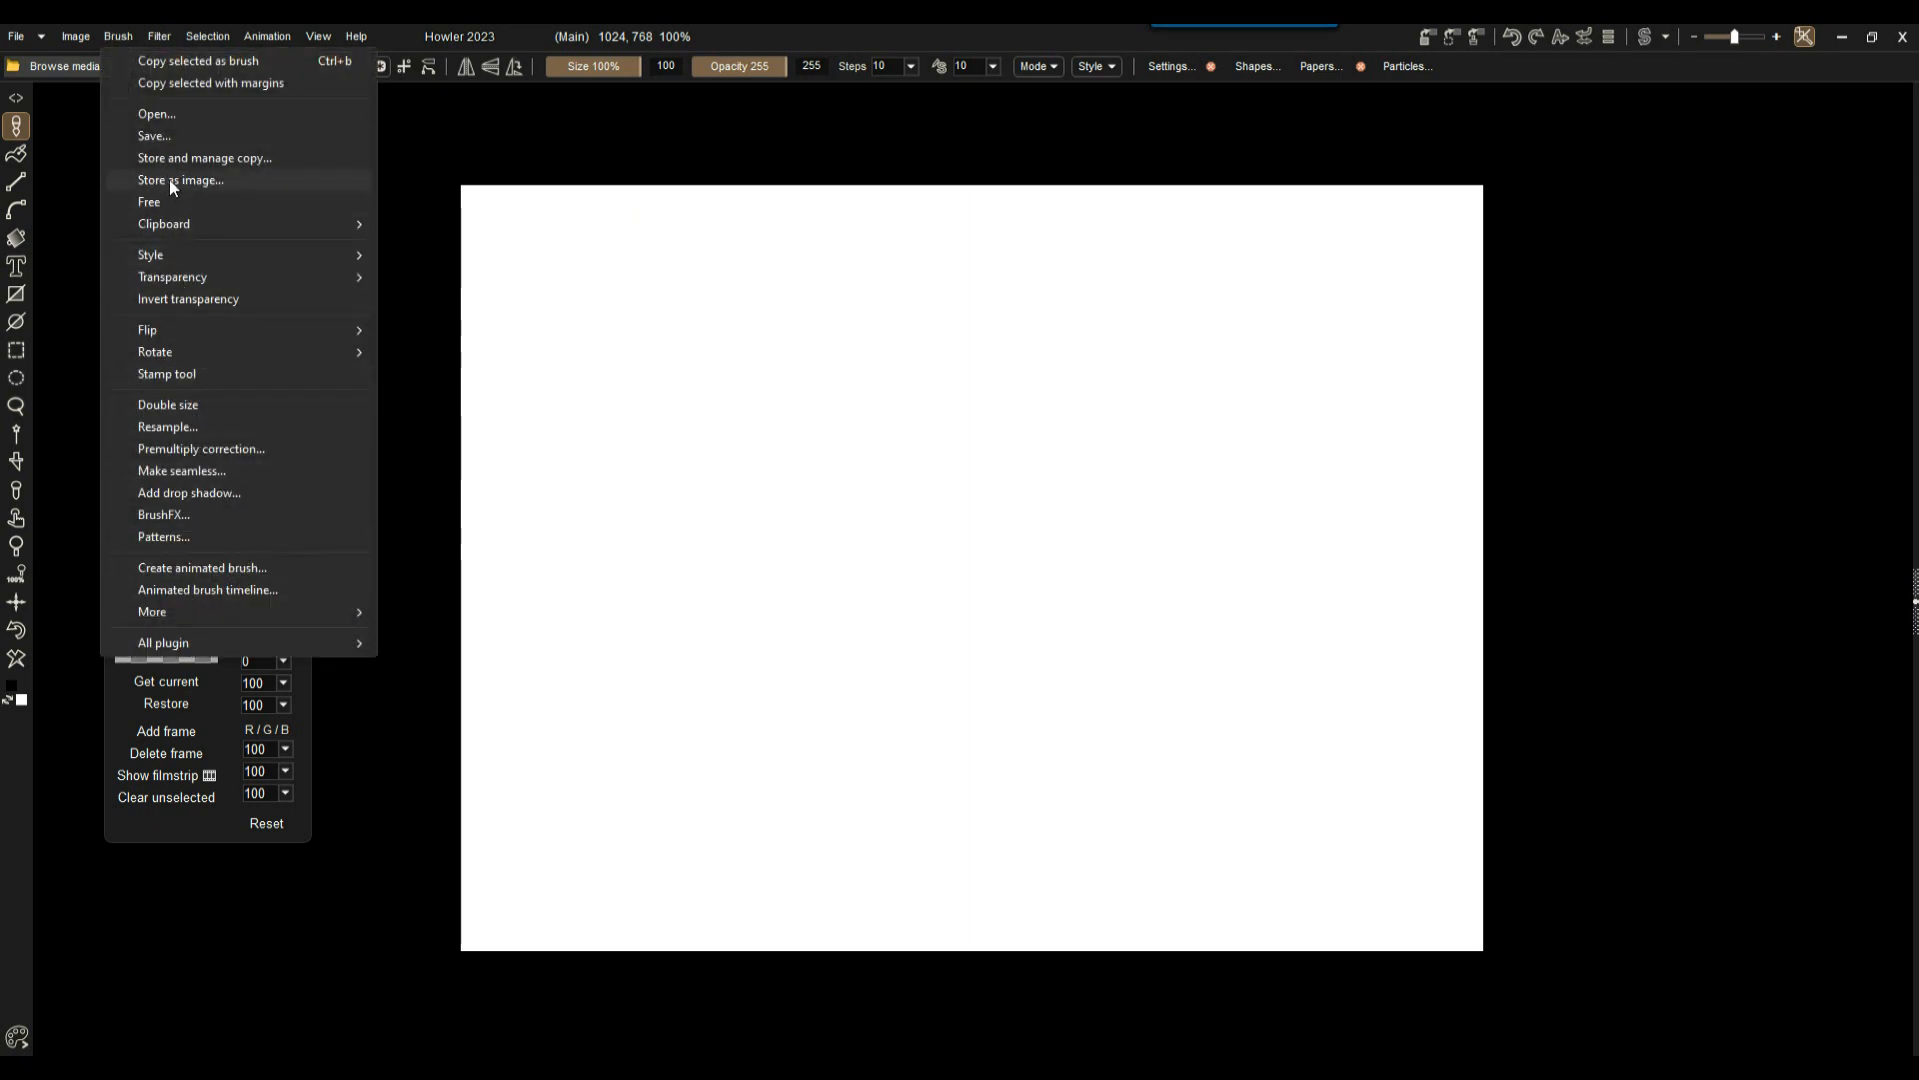
left_click(195, 158)
mouse_move(193, 558)
left_mouse_down()
mouse_move(608, 287)
mouse_move(582, 292)
left_mouse_up()
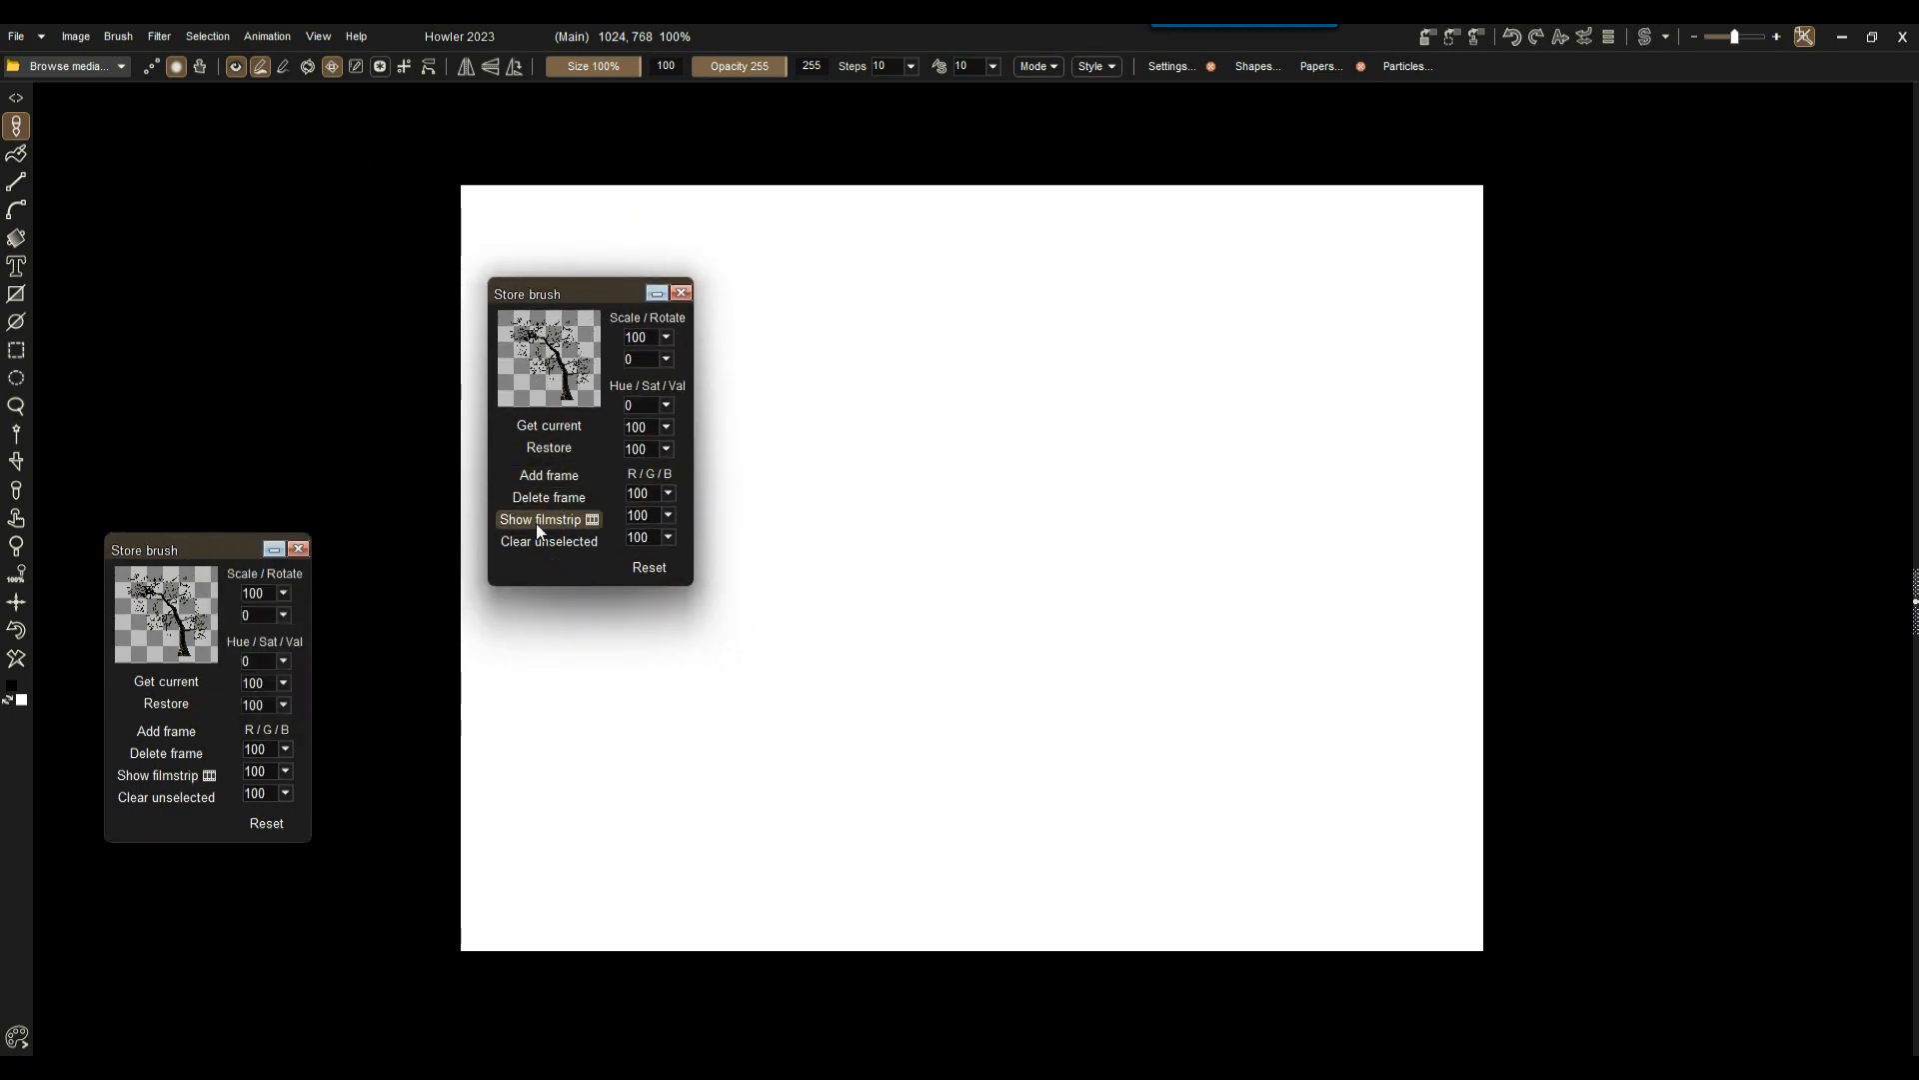
left_click(561, 521)
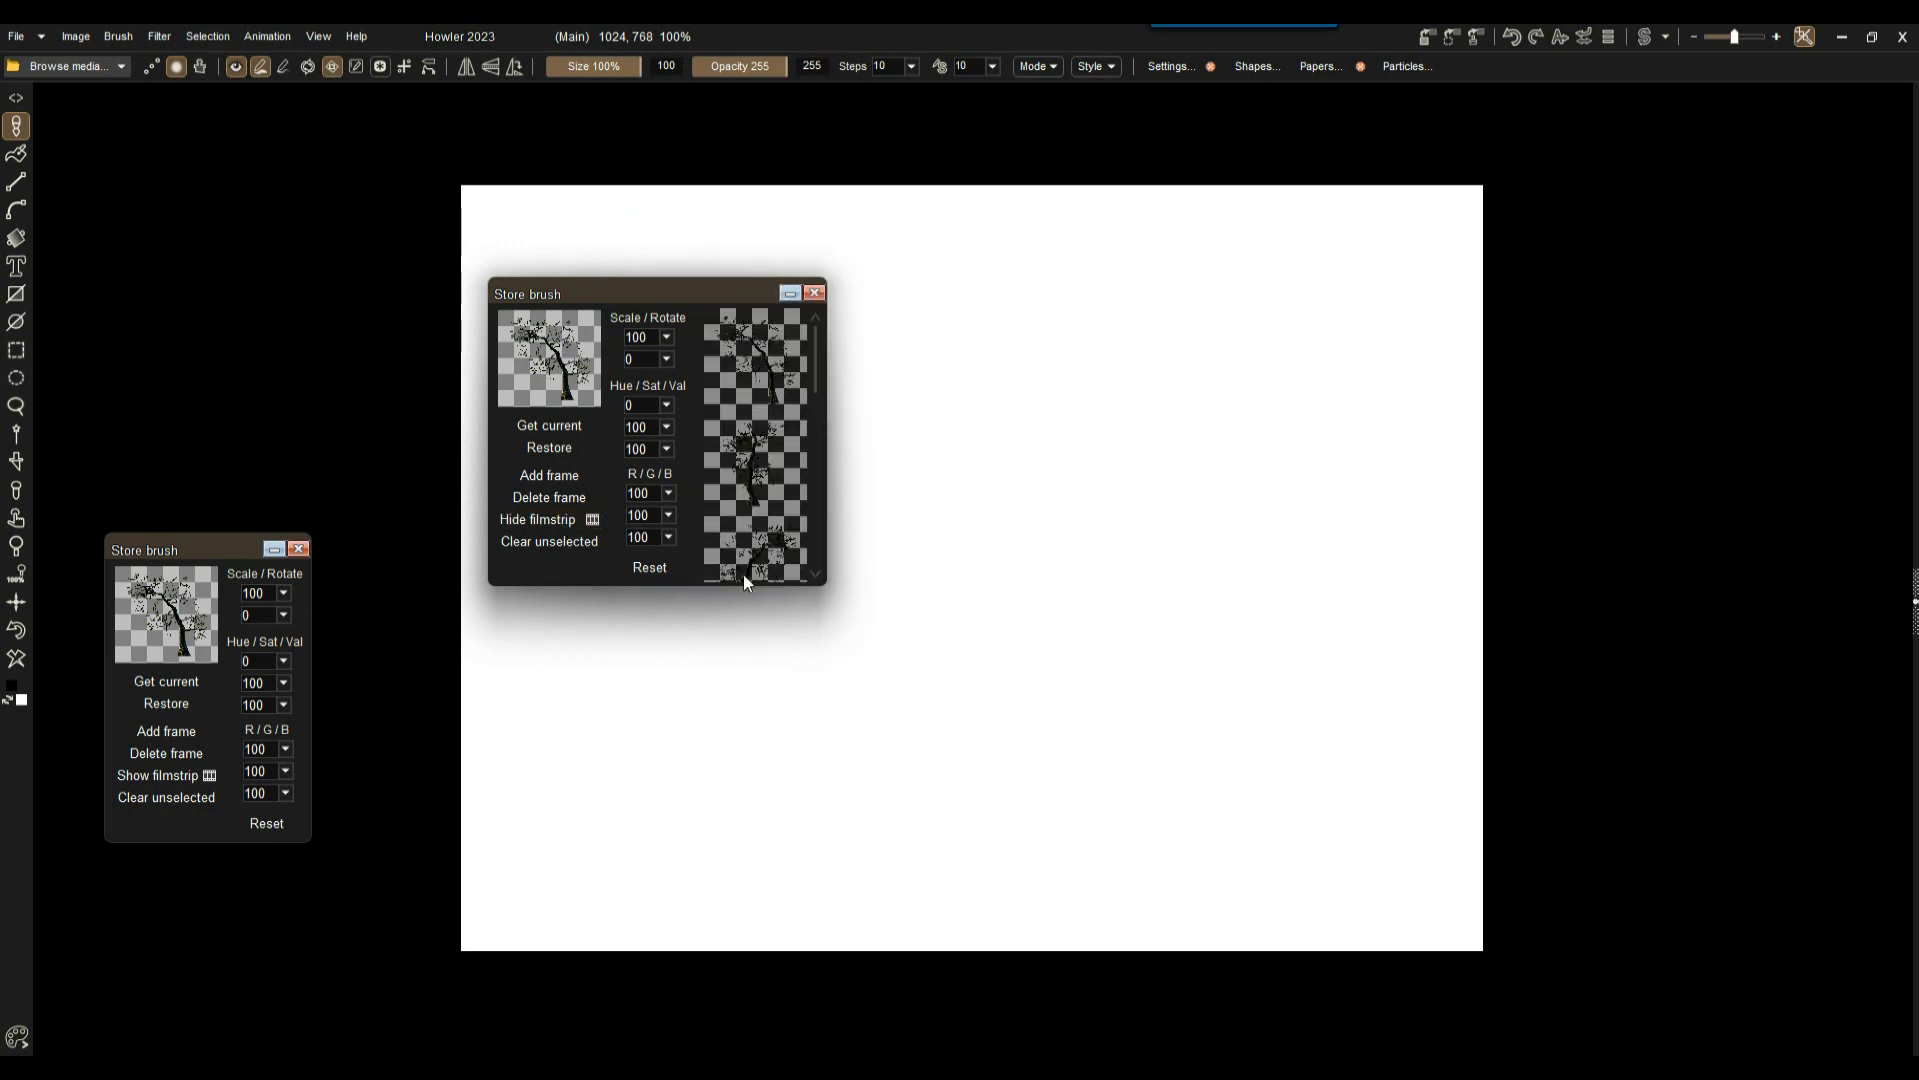
left_click_drag(598, 591, 593, 1043)
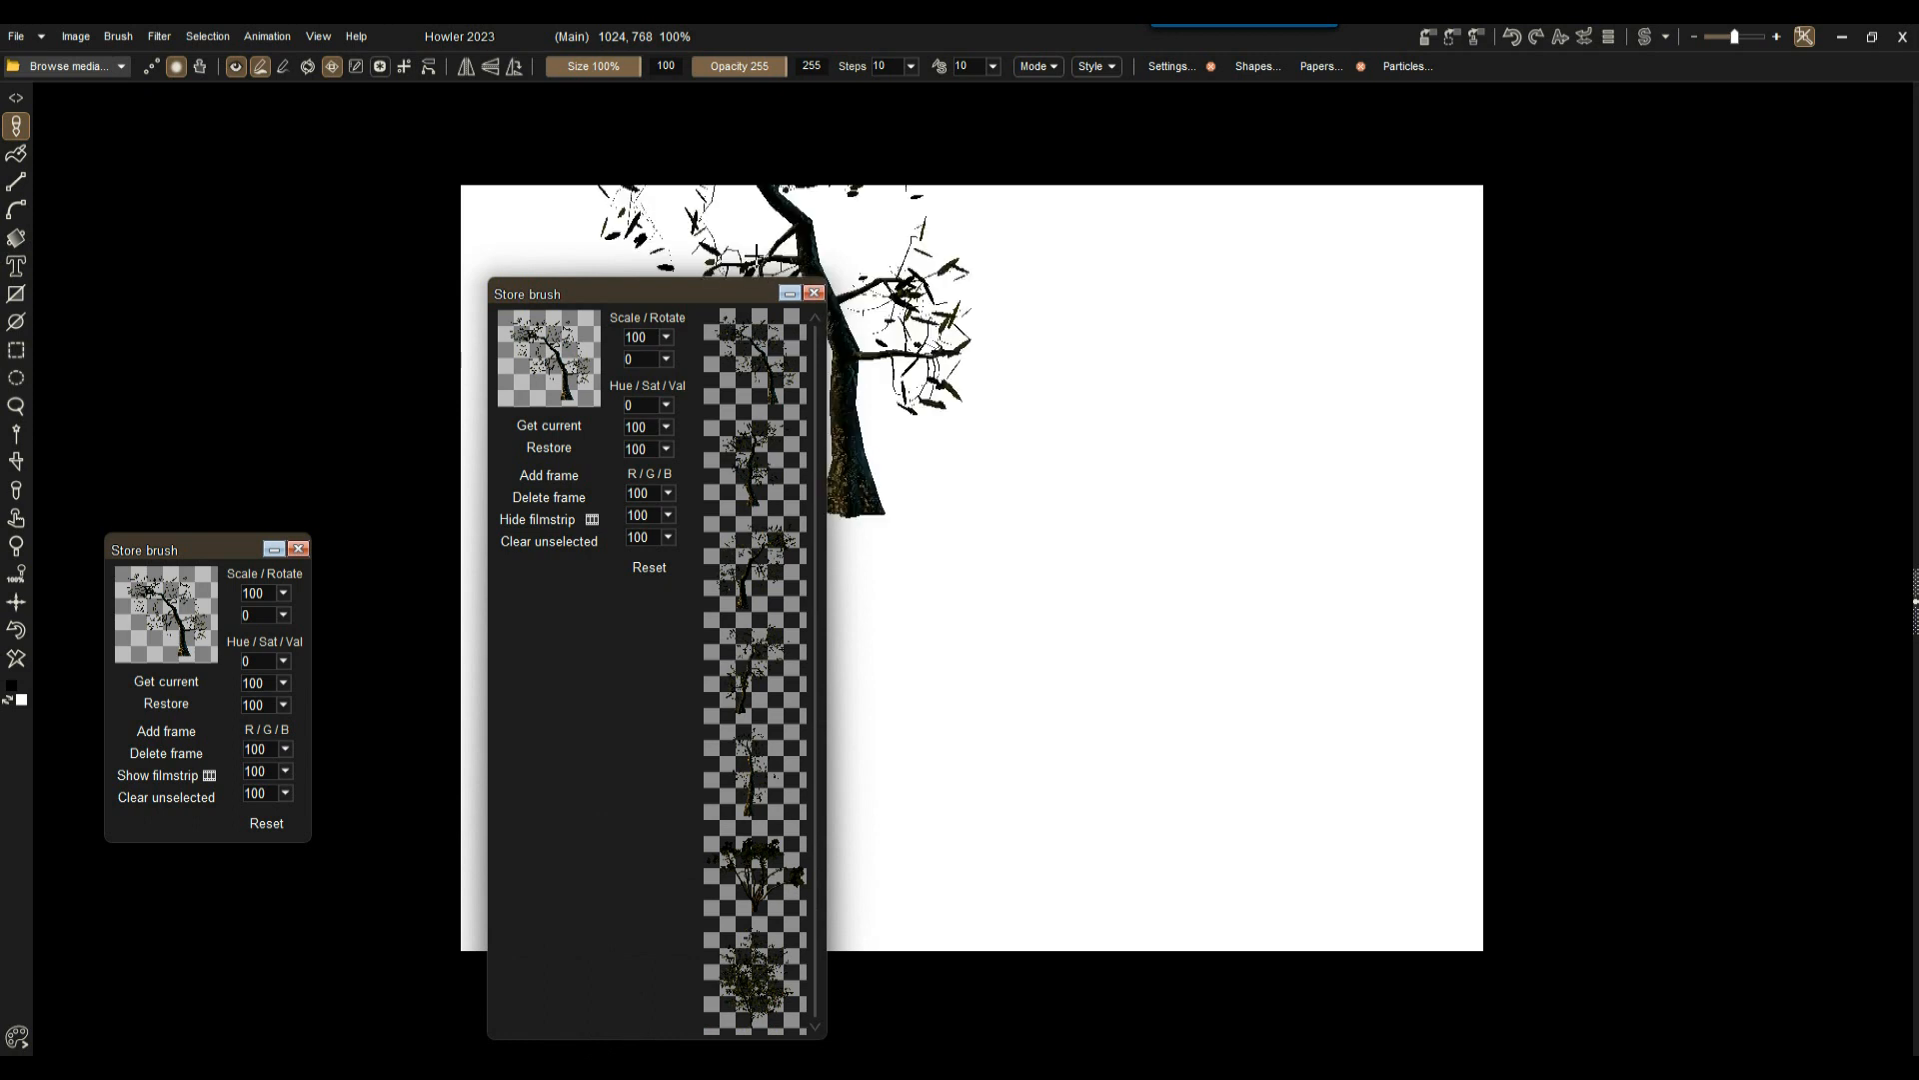
mouse_move(736, 293)
left_mouse_down()
mouse_move(286, 170)
mouse_move(306, 159)
left_mouse_up()
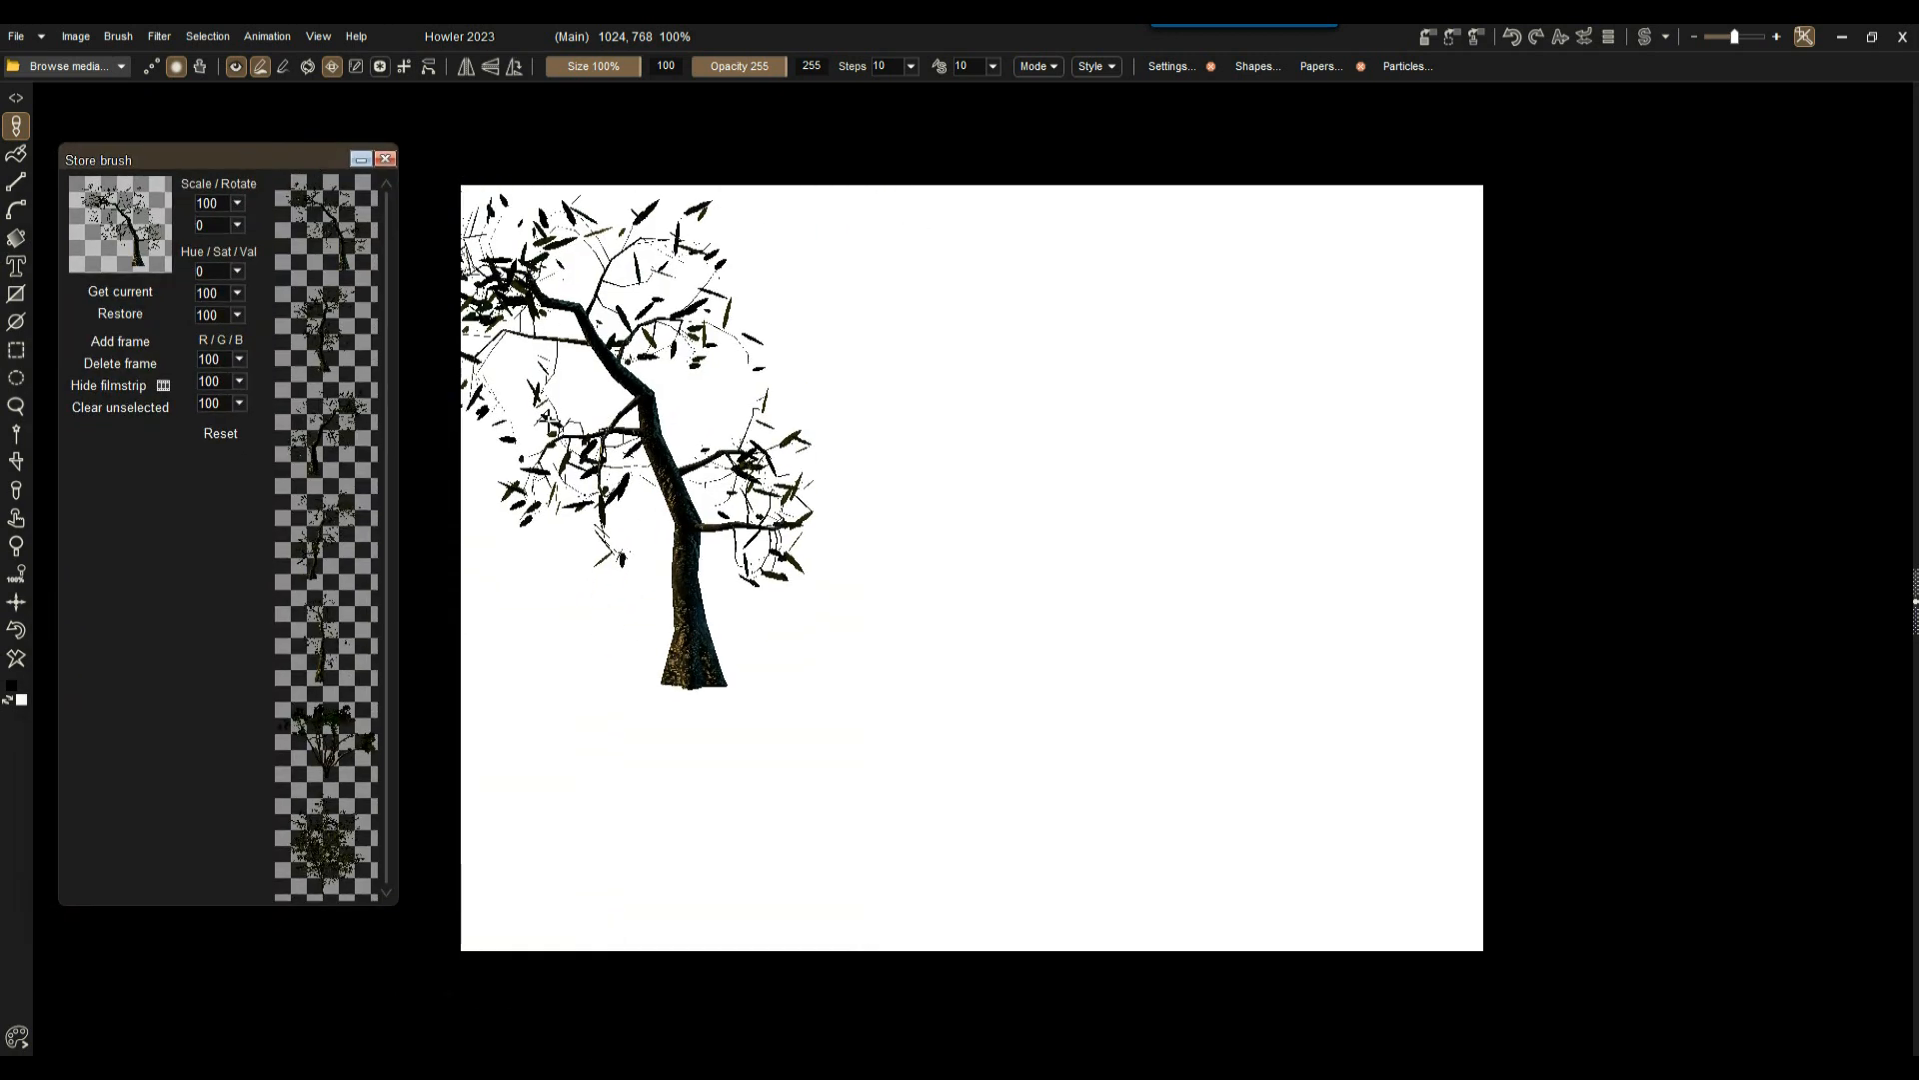
Step: Raise the stored brush's brightness value to 144, testing the brush with tree strokes, and clear the canvas
mouse_move(713, 390)
left_mouse_down()
mouse_move(950, 580)
mouse_move(1525, 786)
left_mouse_up()
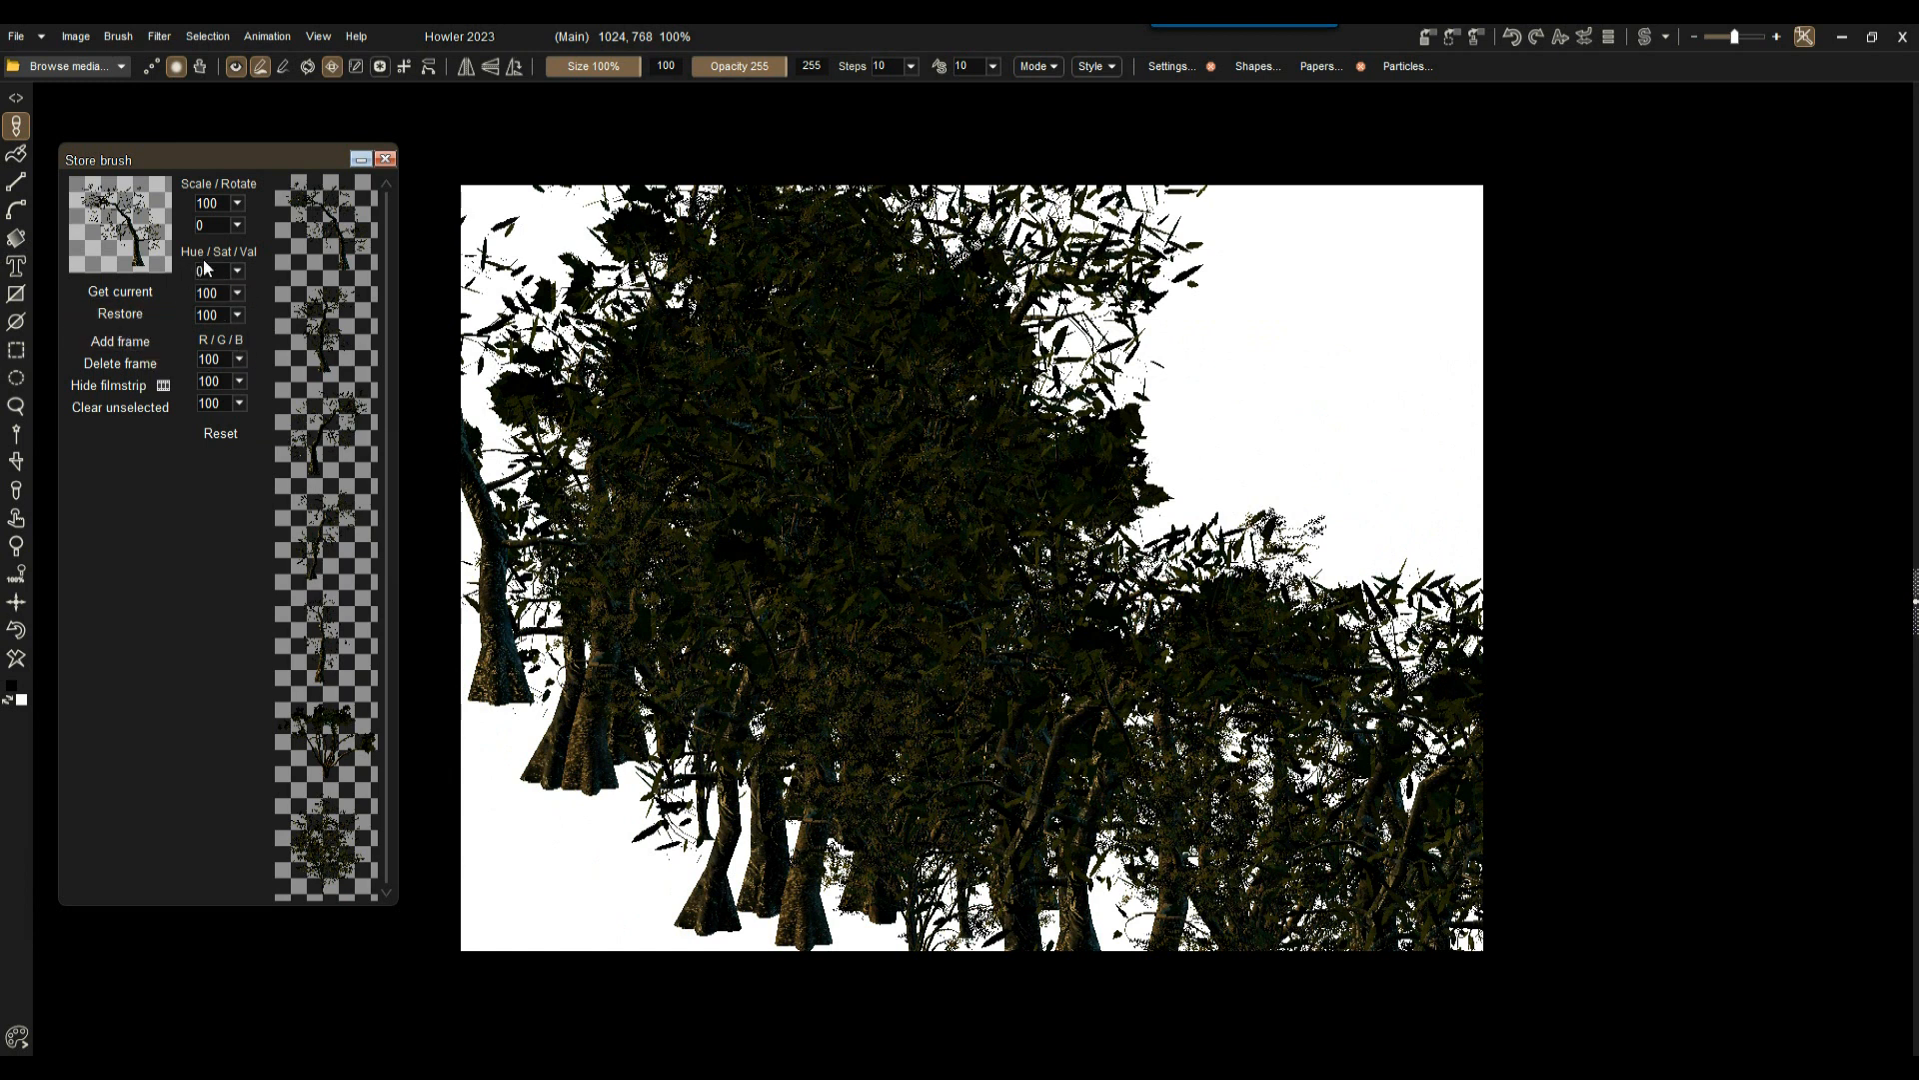
left_click(239, 316)
left_click_drag(185, 340, 211, 340)
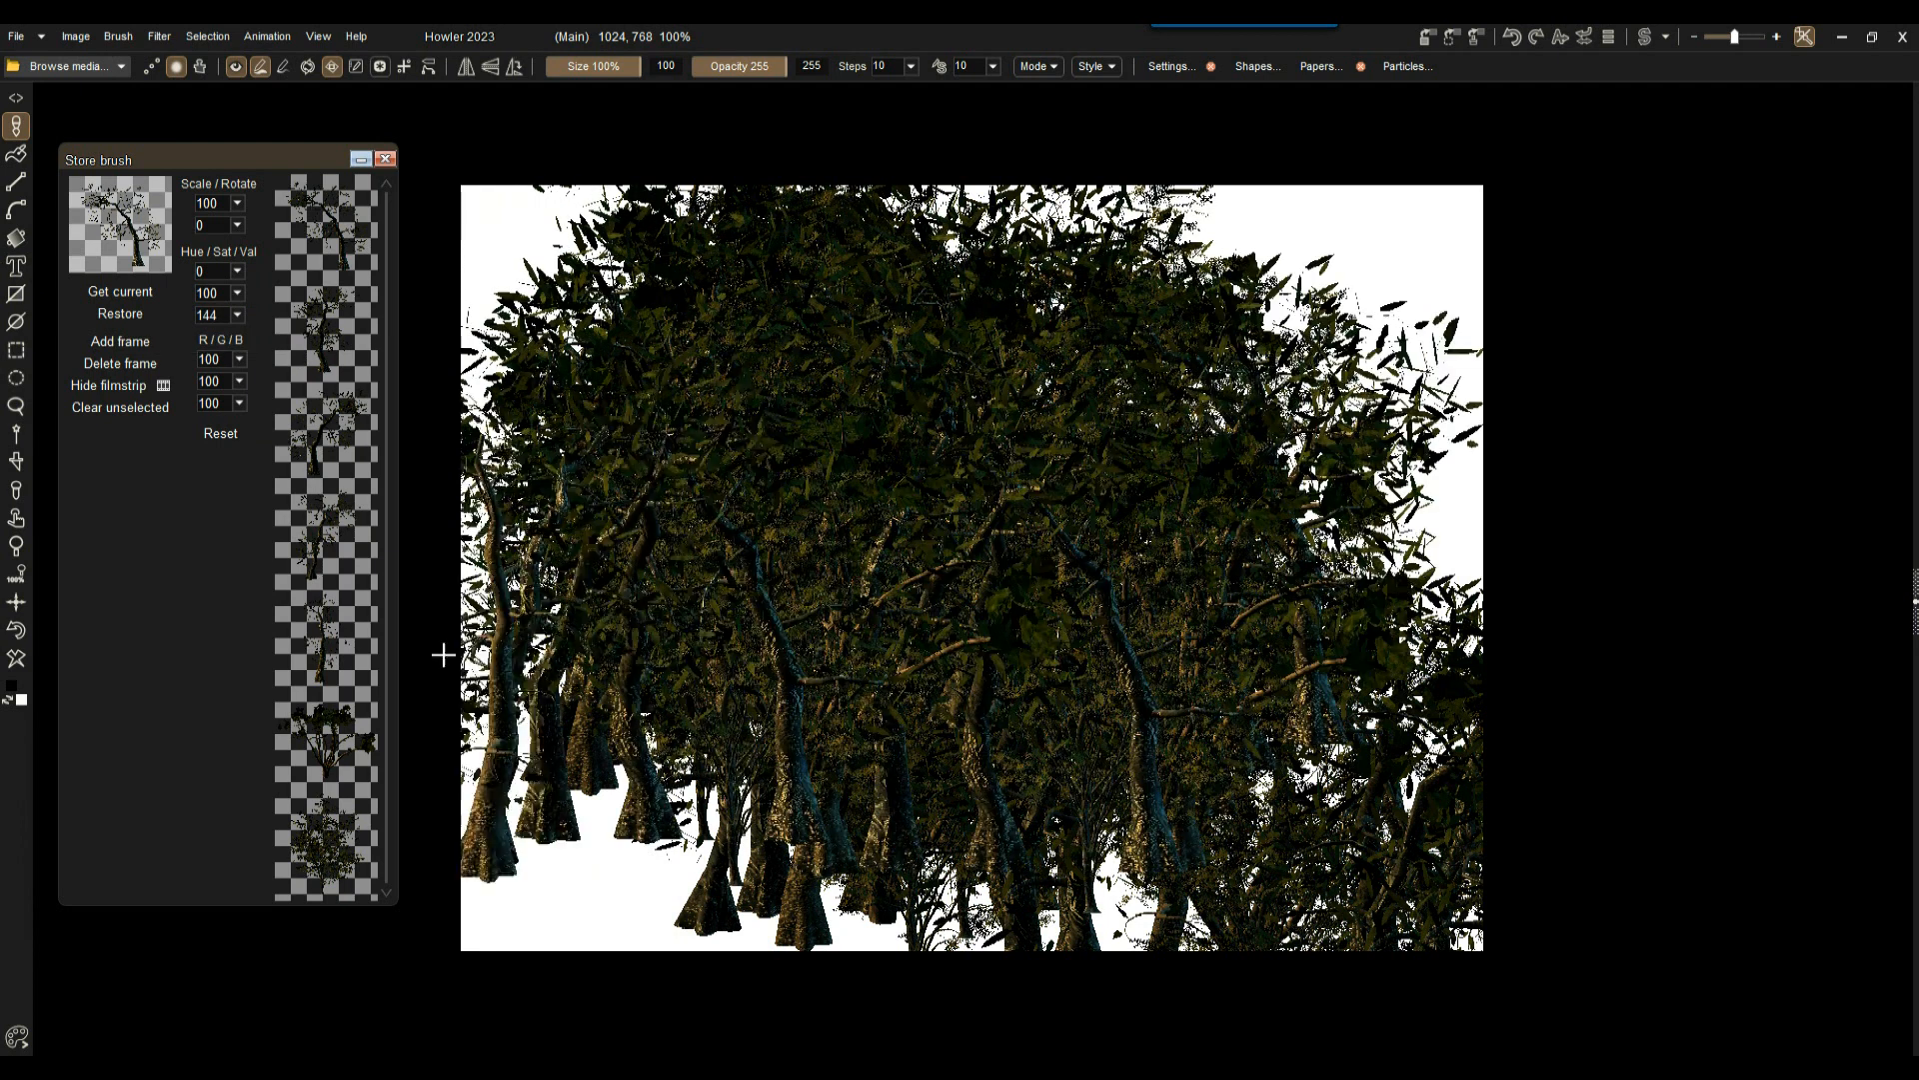
left_click(16, 658)
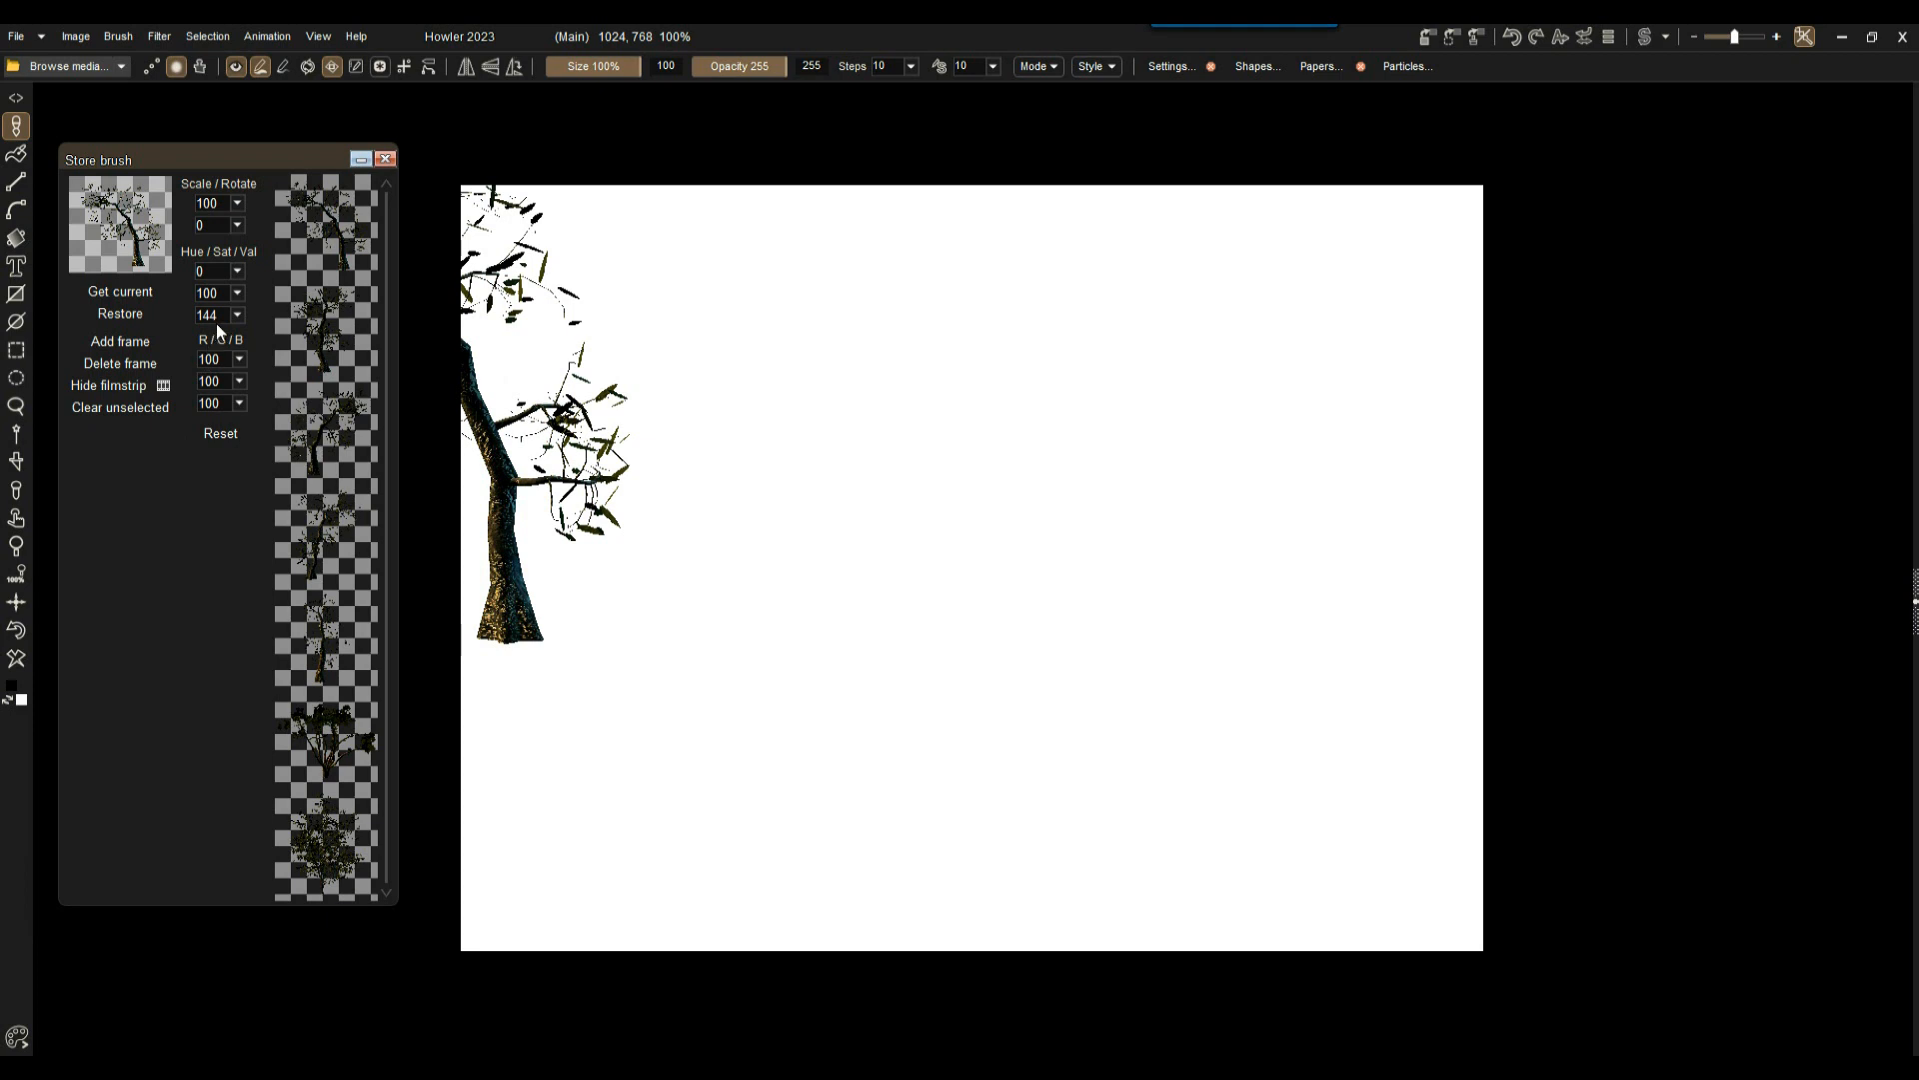
Step: Set the stored brush's red, green and blue levels to 126, 129 and 136
left_click(238, 359)
left_click(202, 388)
left_click(239, 382)
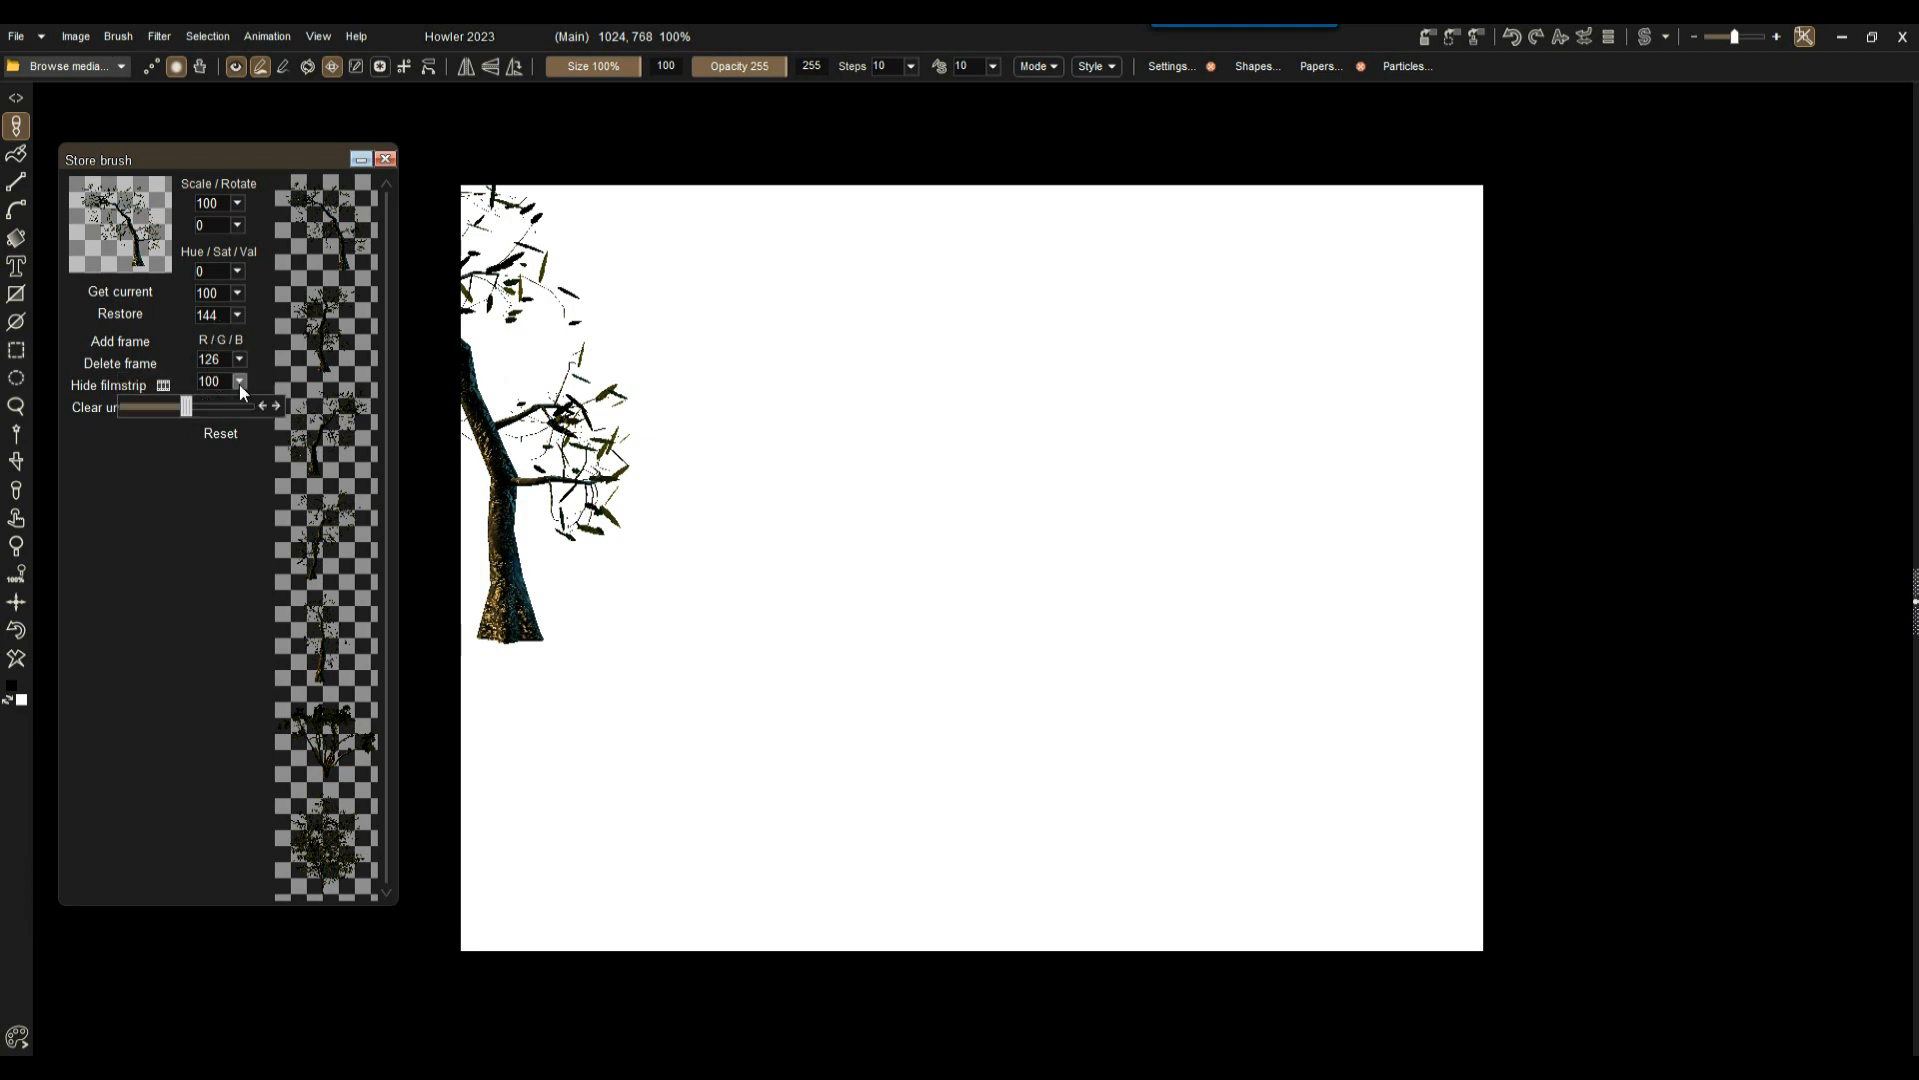
left_click(206, 405)
left_click(240, 403)
left_click(211, 440)
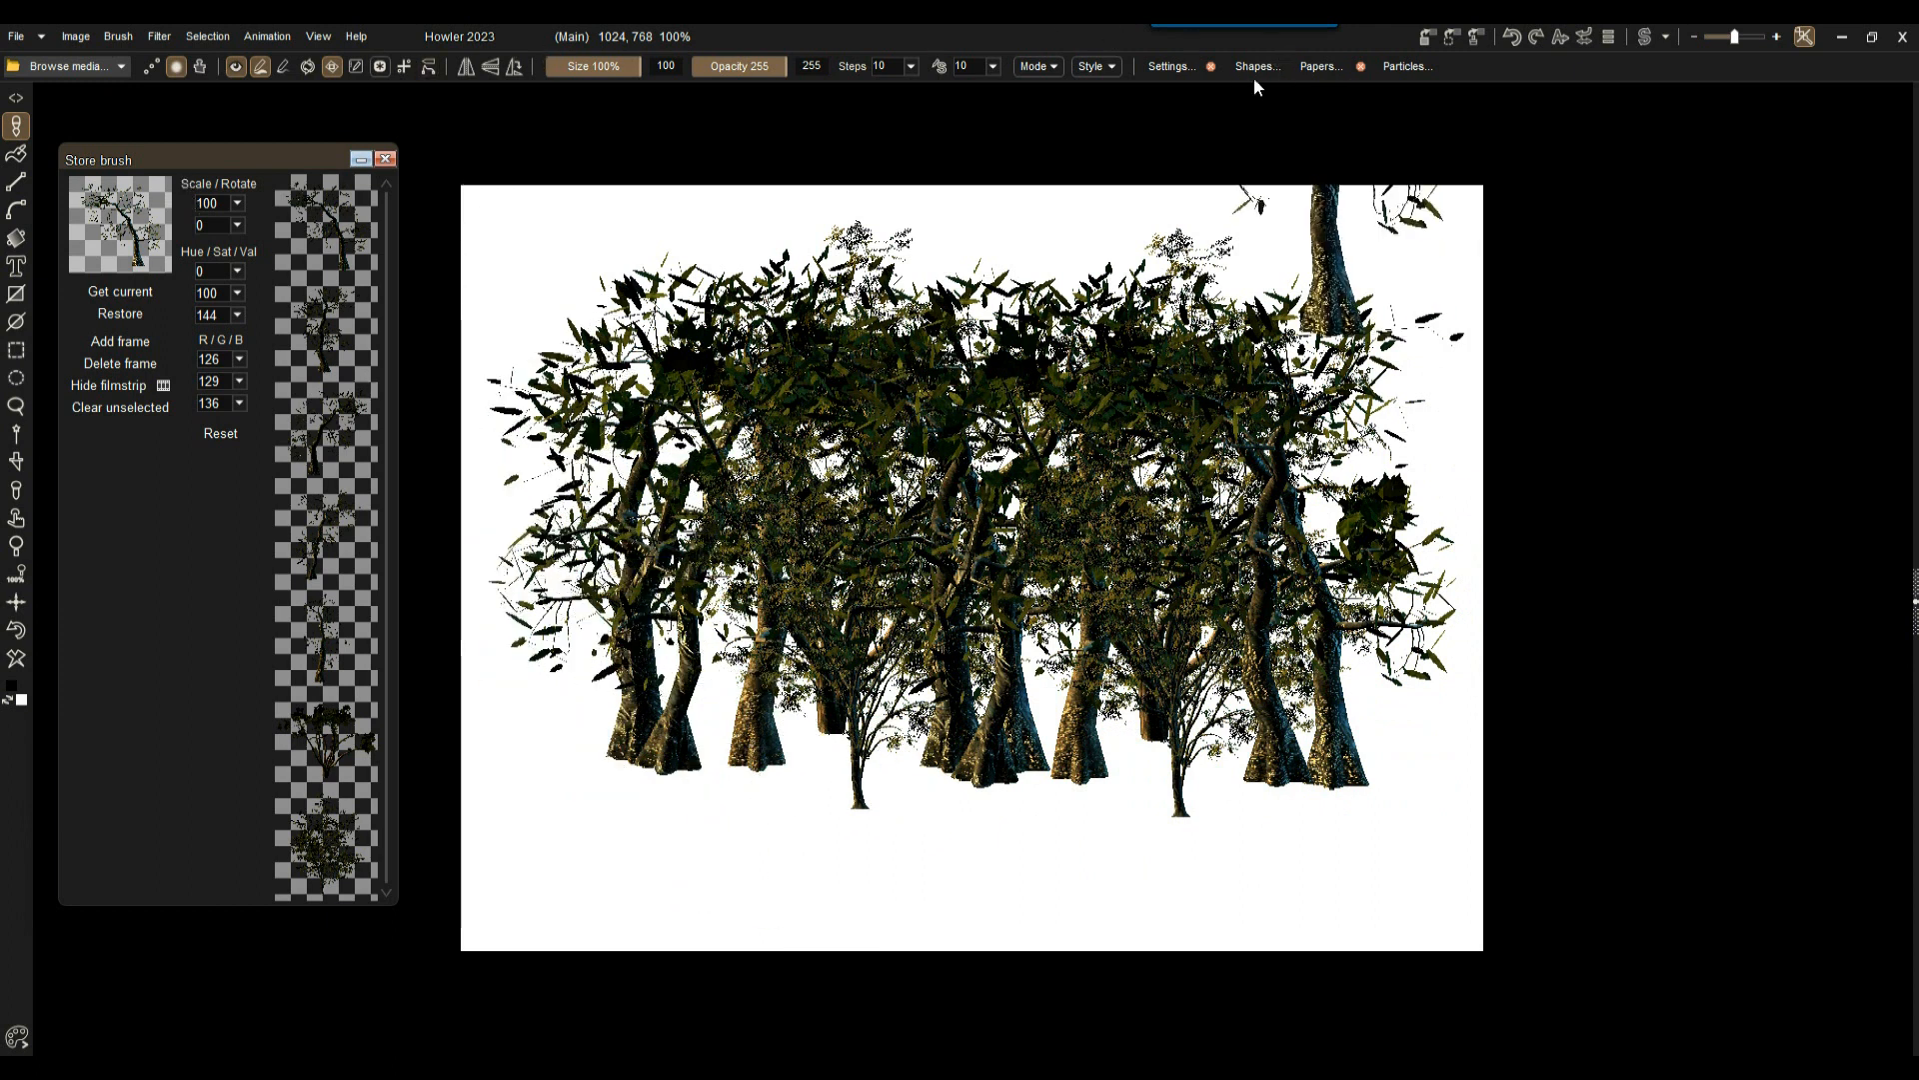
Step: Open the brush settings window, place it over the canvas's right edge, and pin it open
left_click(1166, 68)
mouse_move(1207, 92)
left_mouse_down()
mouse_move(1304, 303)
mouse_move(1481, 290)
left_mouse_up()
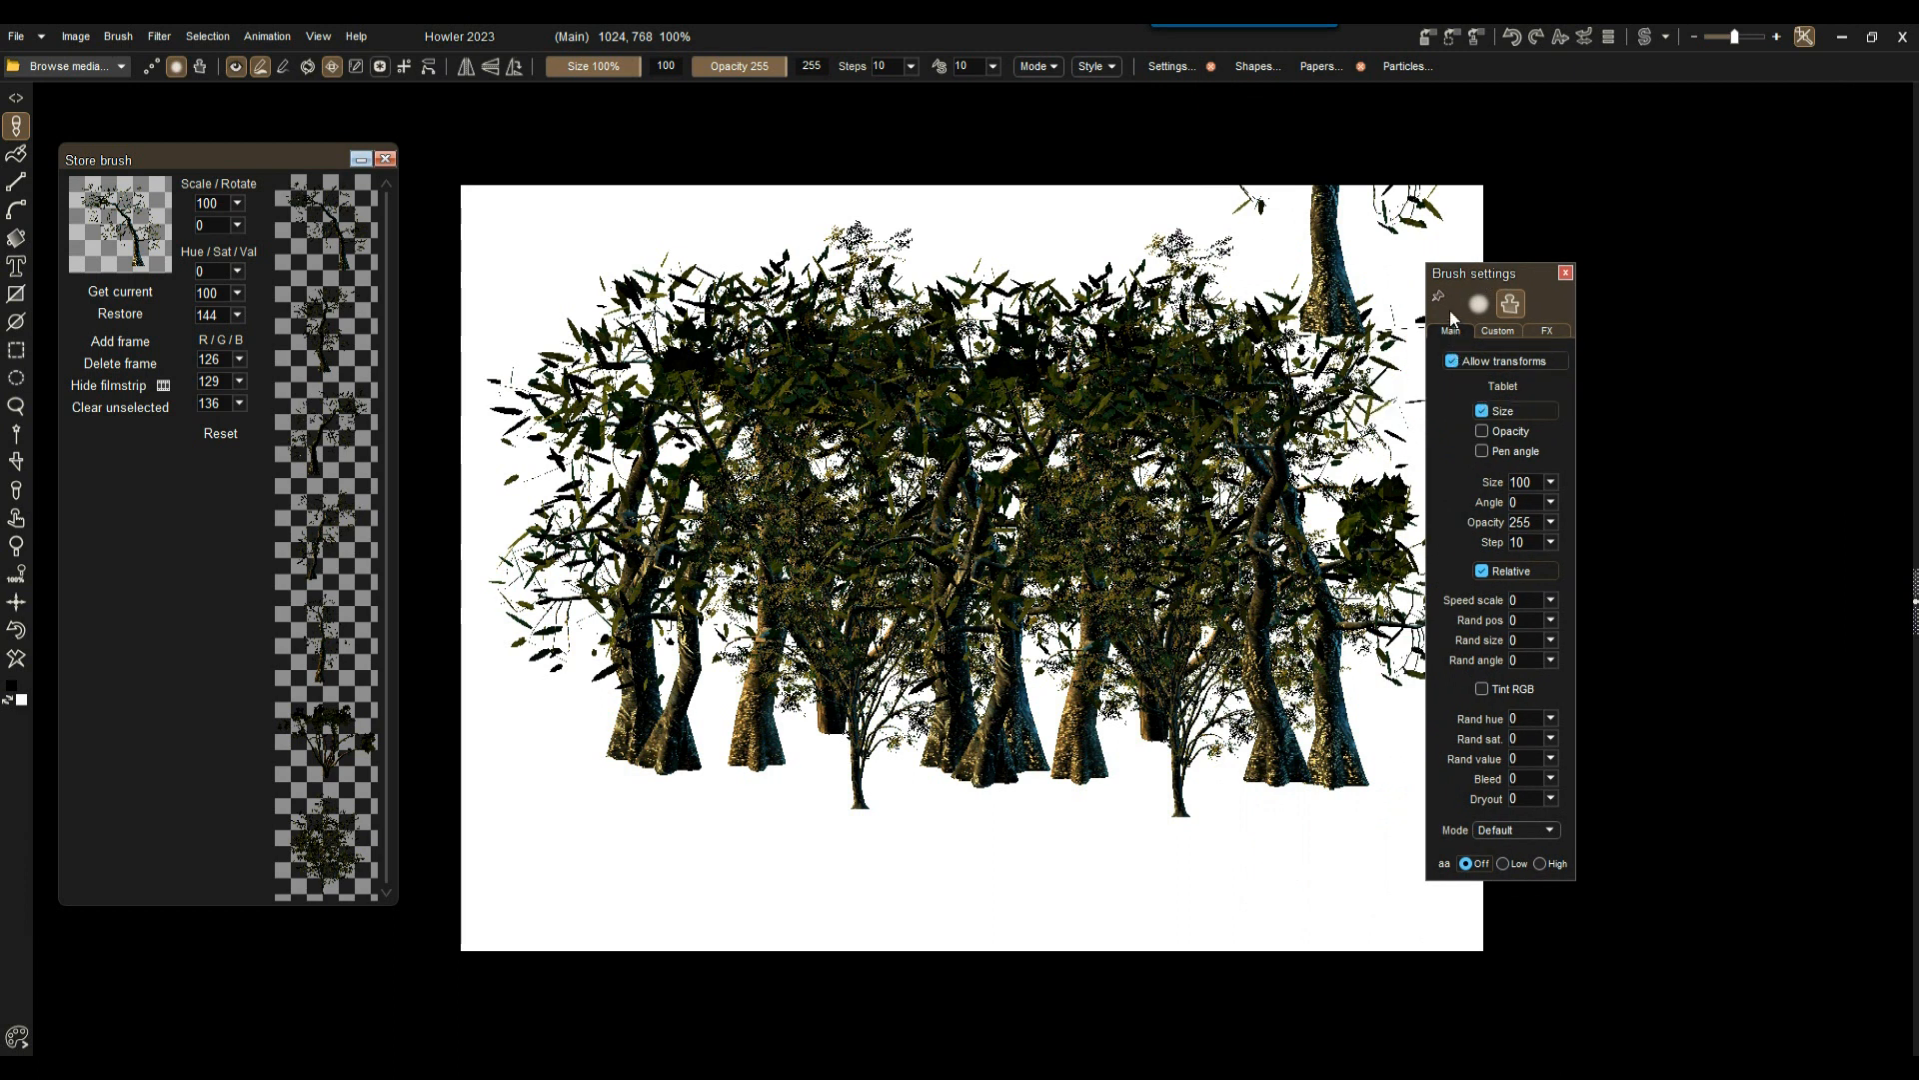
left_click(1439, 297)
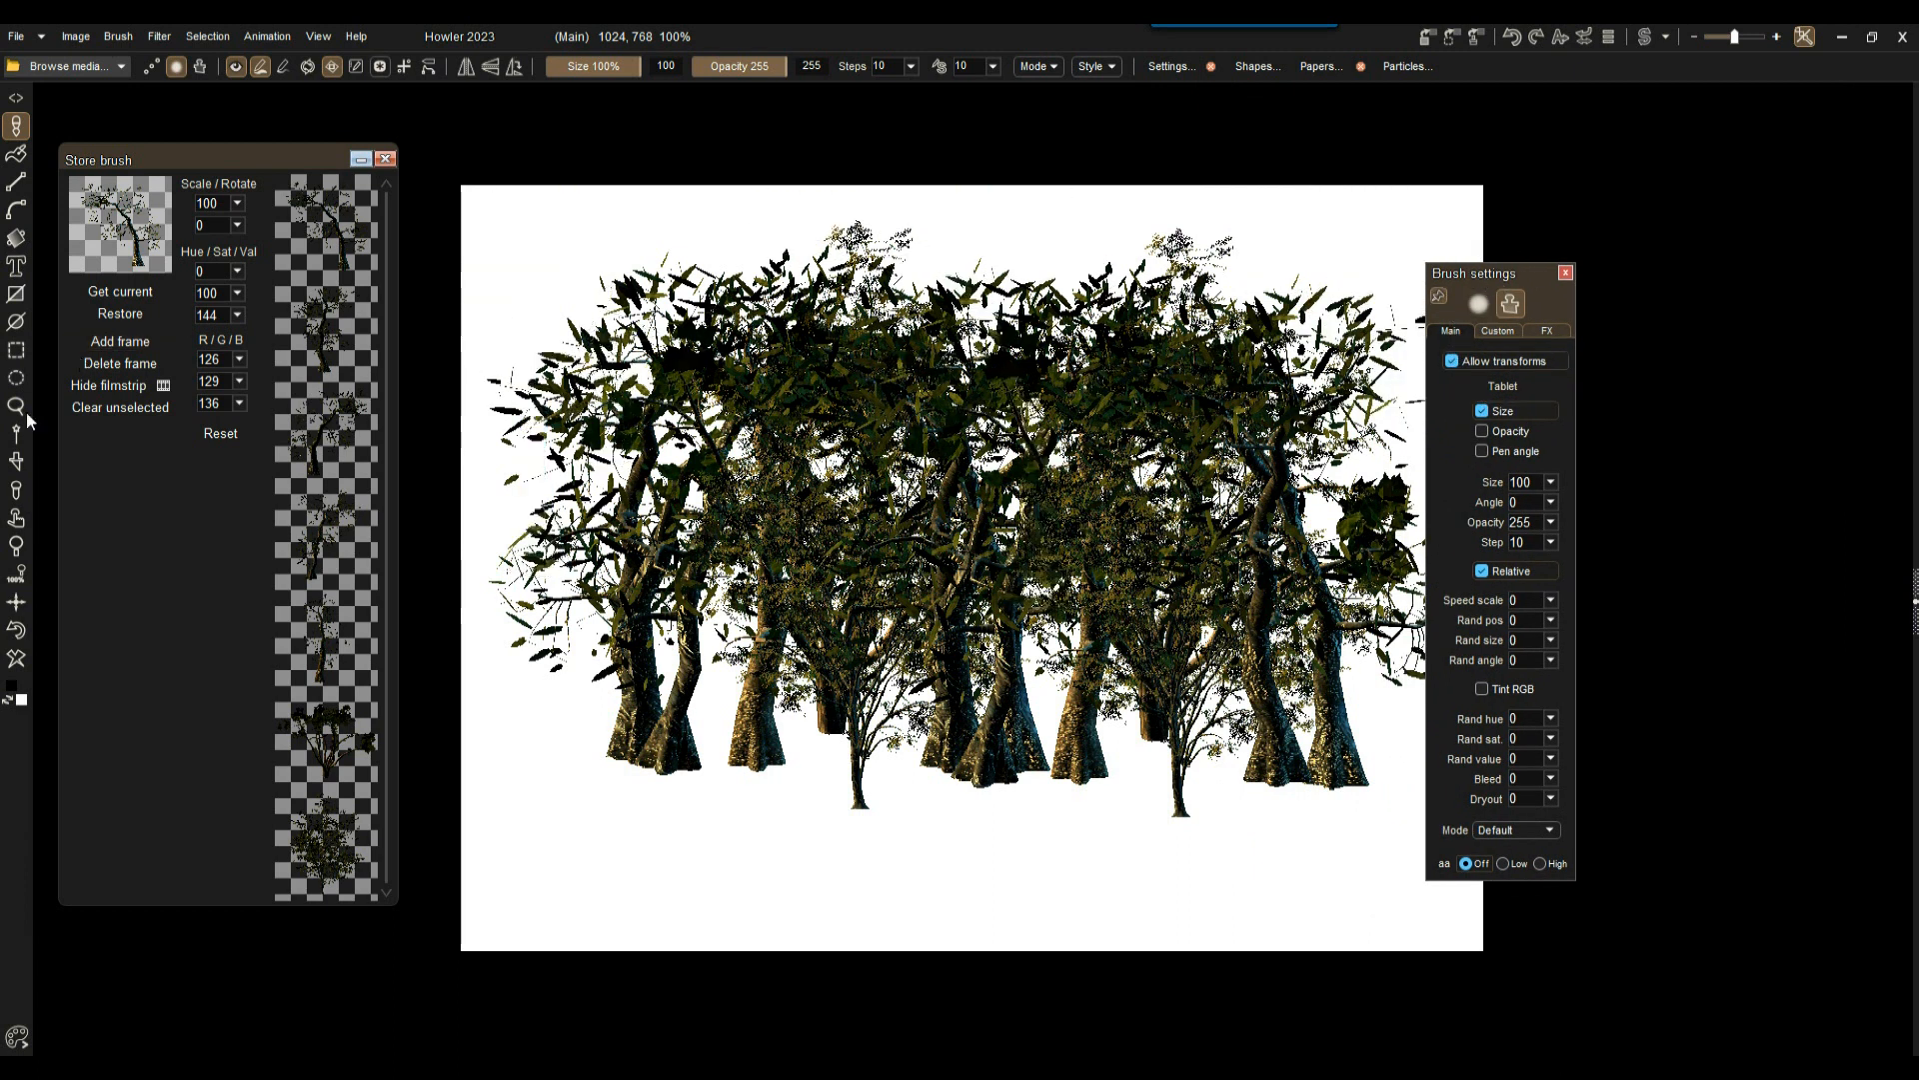
Step: Remove the painted trees, set the brush step to 63, and paint more widely spaced trees across the canvas
key("ctrl+z")
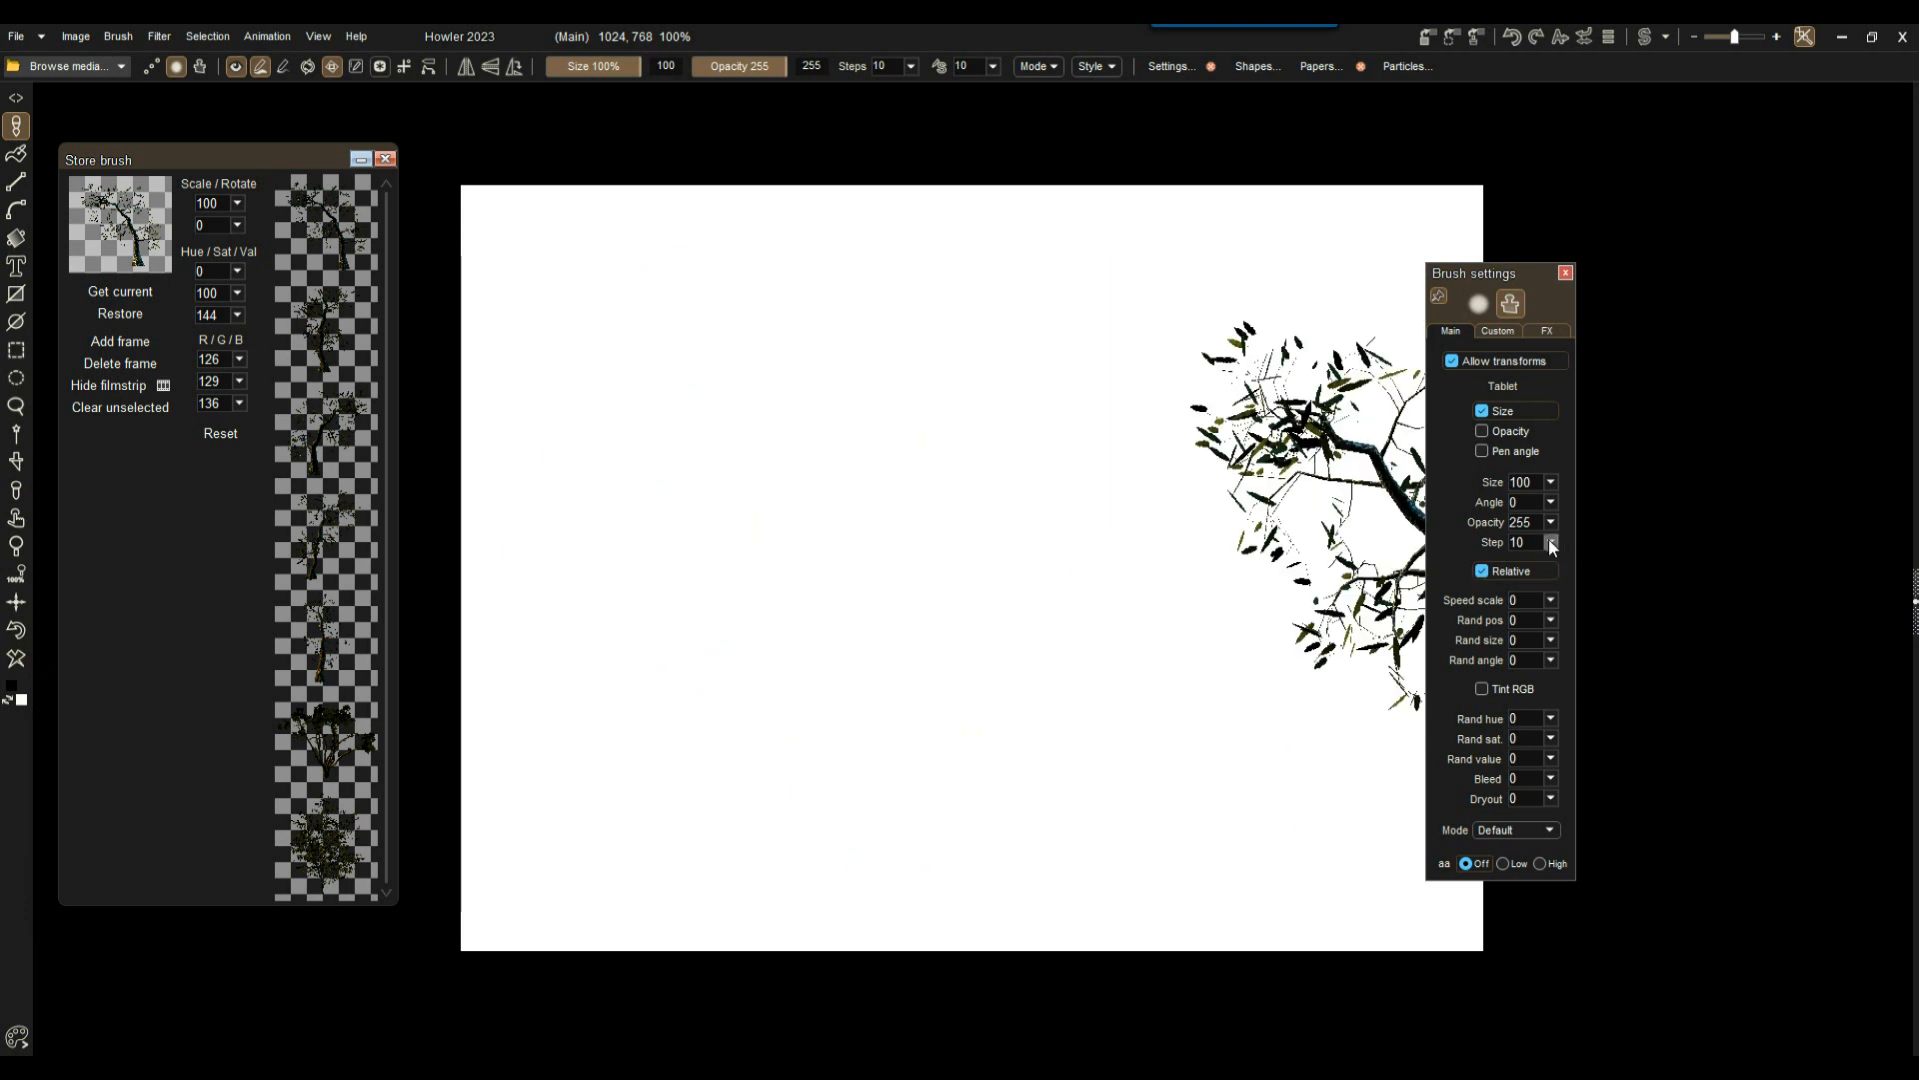
left_click(1551, 543)
left_click(1462, 568)
mouse_move(919, 495)
left_mouse_down()
mouse_move(1040, 493)
mouse_move(1194, 668)
mouse_move(559, 655)
mouse_move(1049, 600)
mouse_move(712, 660)
mouse_move(1059, 699)
mouse_move(770, 450)
mouse_move(730, 700)
mouse_move(1320, 720)
mouse_move(560, 780)
mouse_move(800, 450)
mouse_move(1299, 480)
mouse_move(1400, 600)
left_mouse_up()
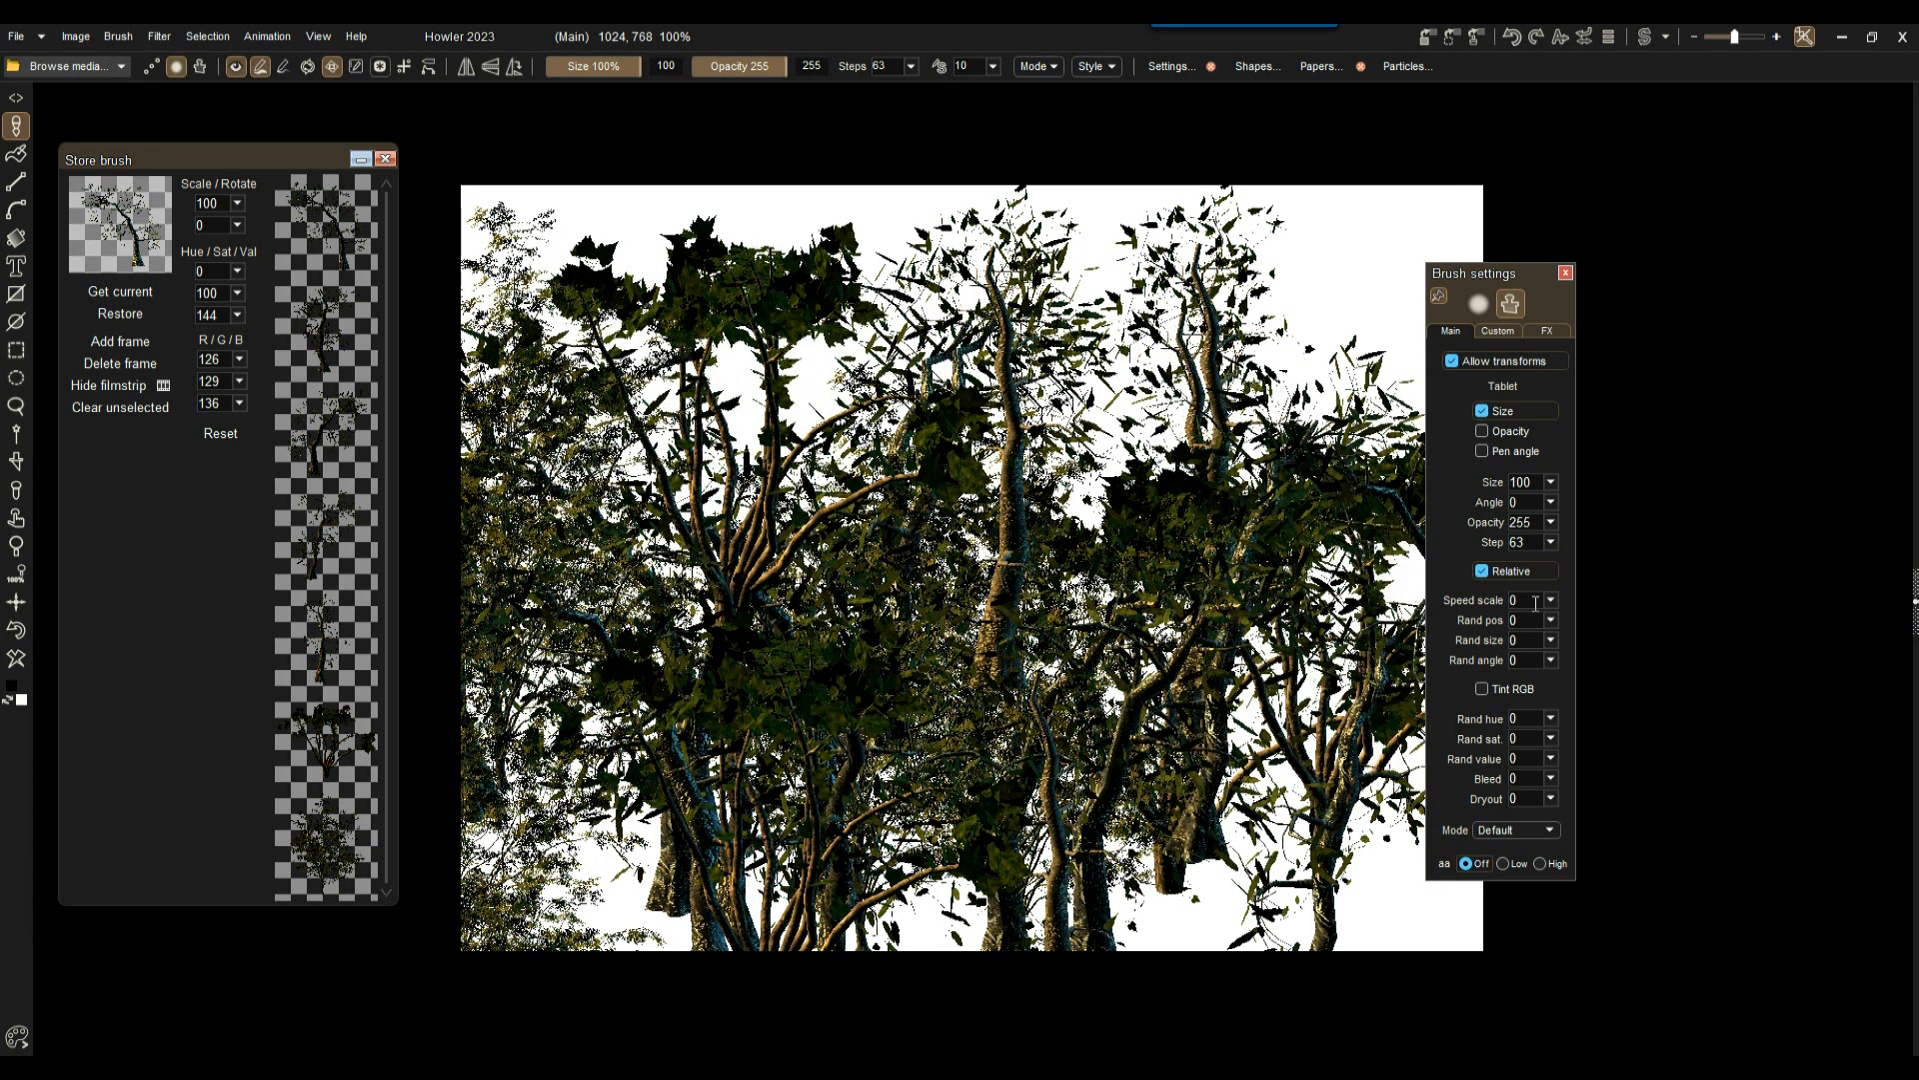
Step: Set the brush's random position to 21 and random size to 23, and paint scattered trees across a cleared canvas
left_click(1551, 621)
left_click(1551, 641)
left_click_drag(1518, 666, 1542, 663)
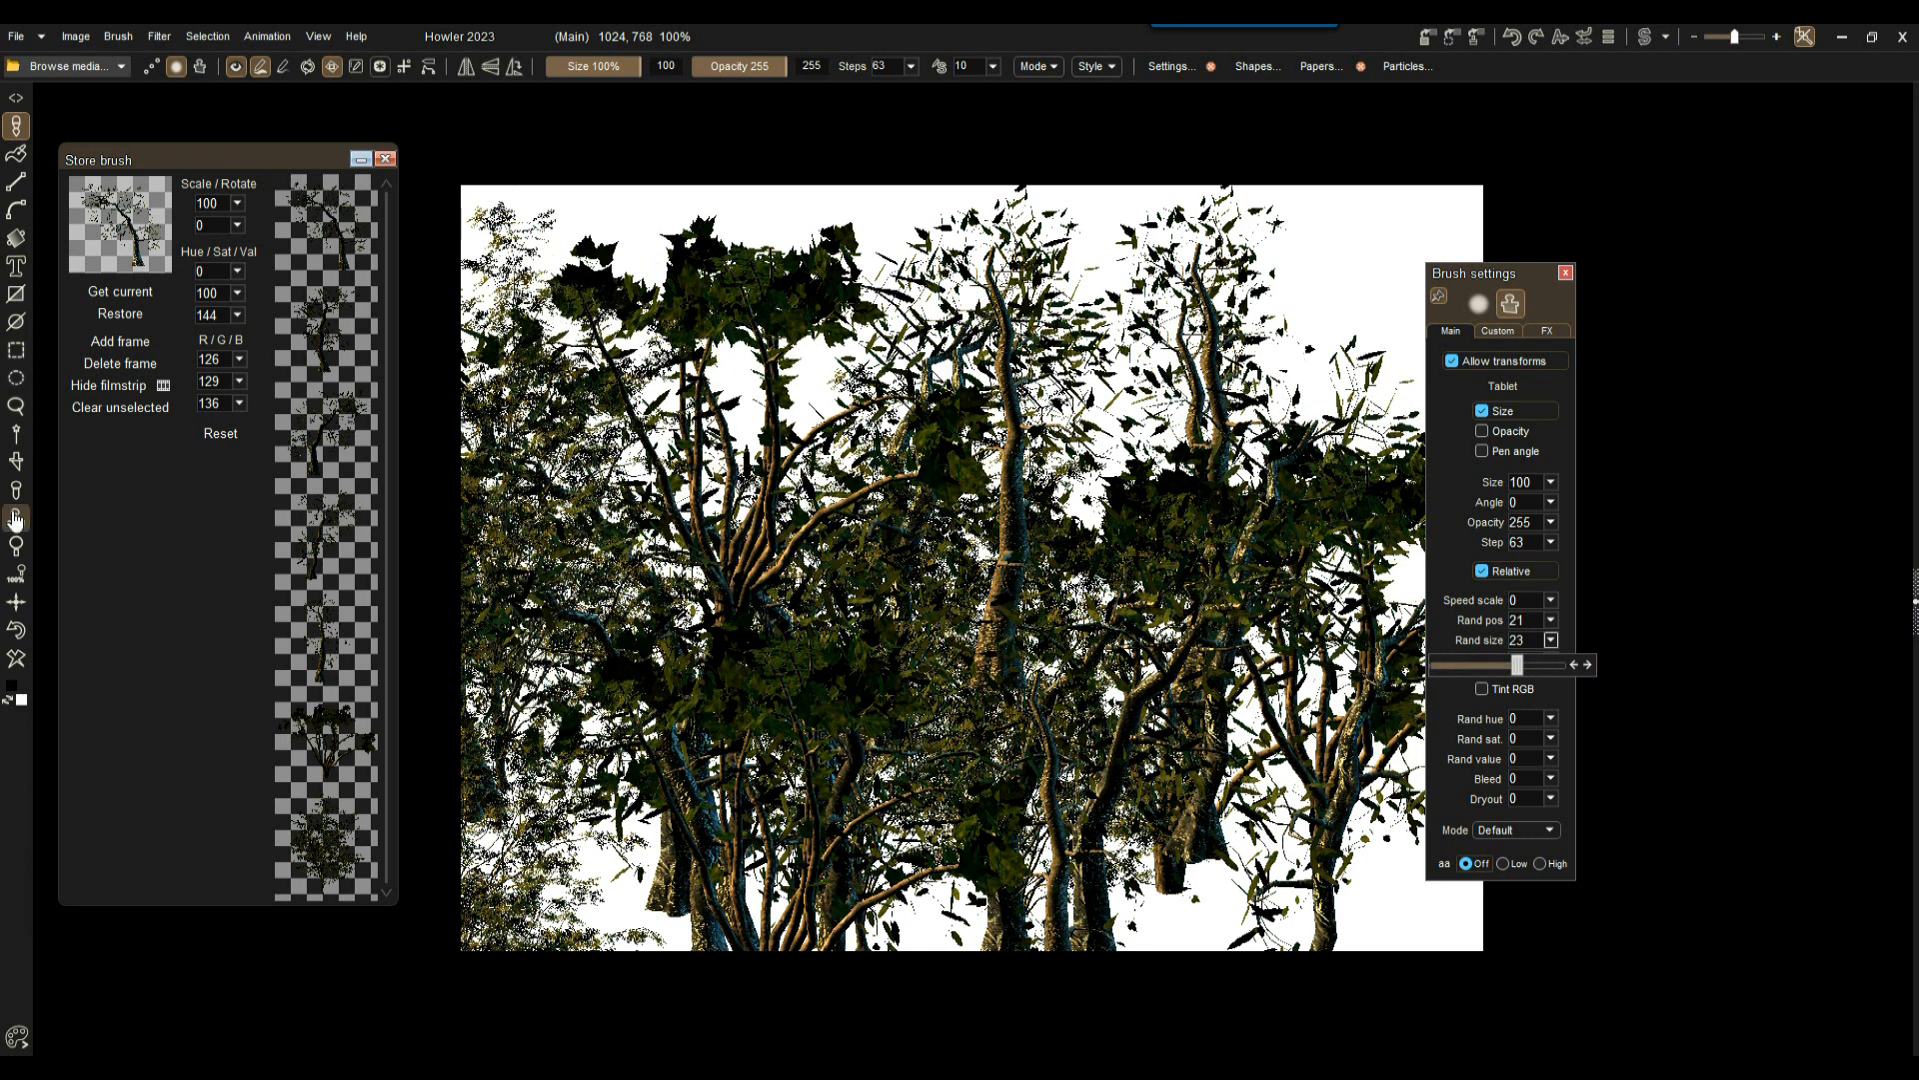
left_click(16, 658)
mouse_move(560, 480)
left_mouse_down()
mouse_move(870, 419)
mouse_move(1110, 580)
mouse_move(580, 690)
mouse_move(1311, 746)
mouse_move(1530, 921)
left_mouse_up()
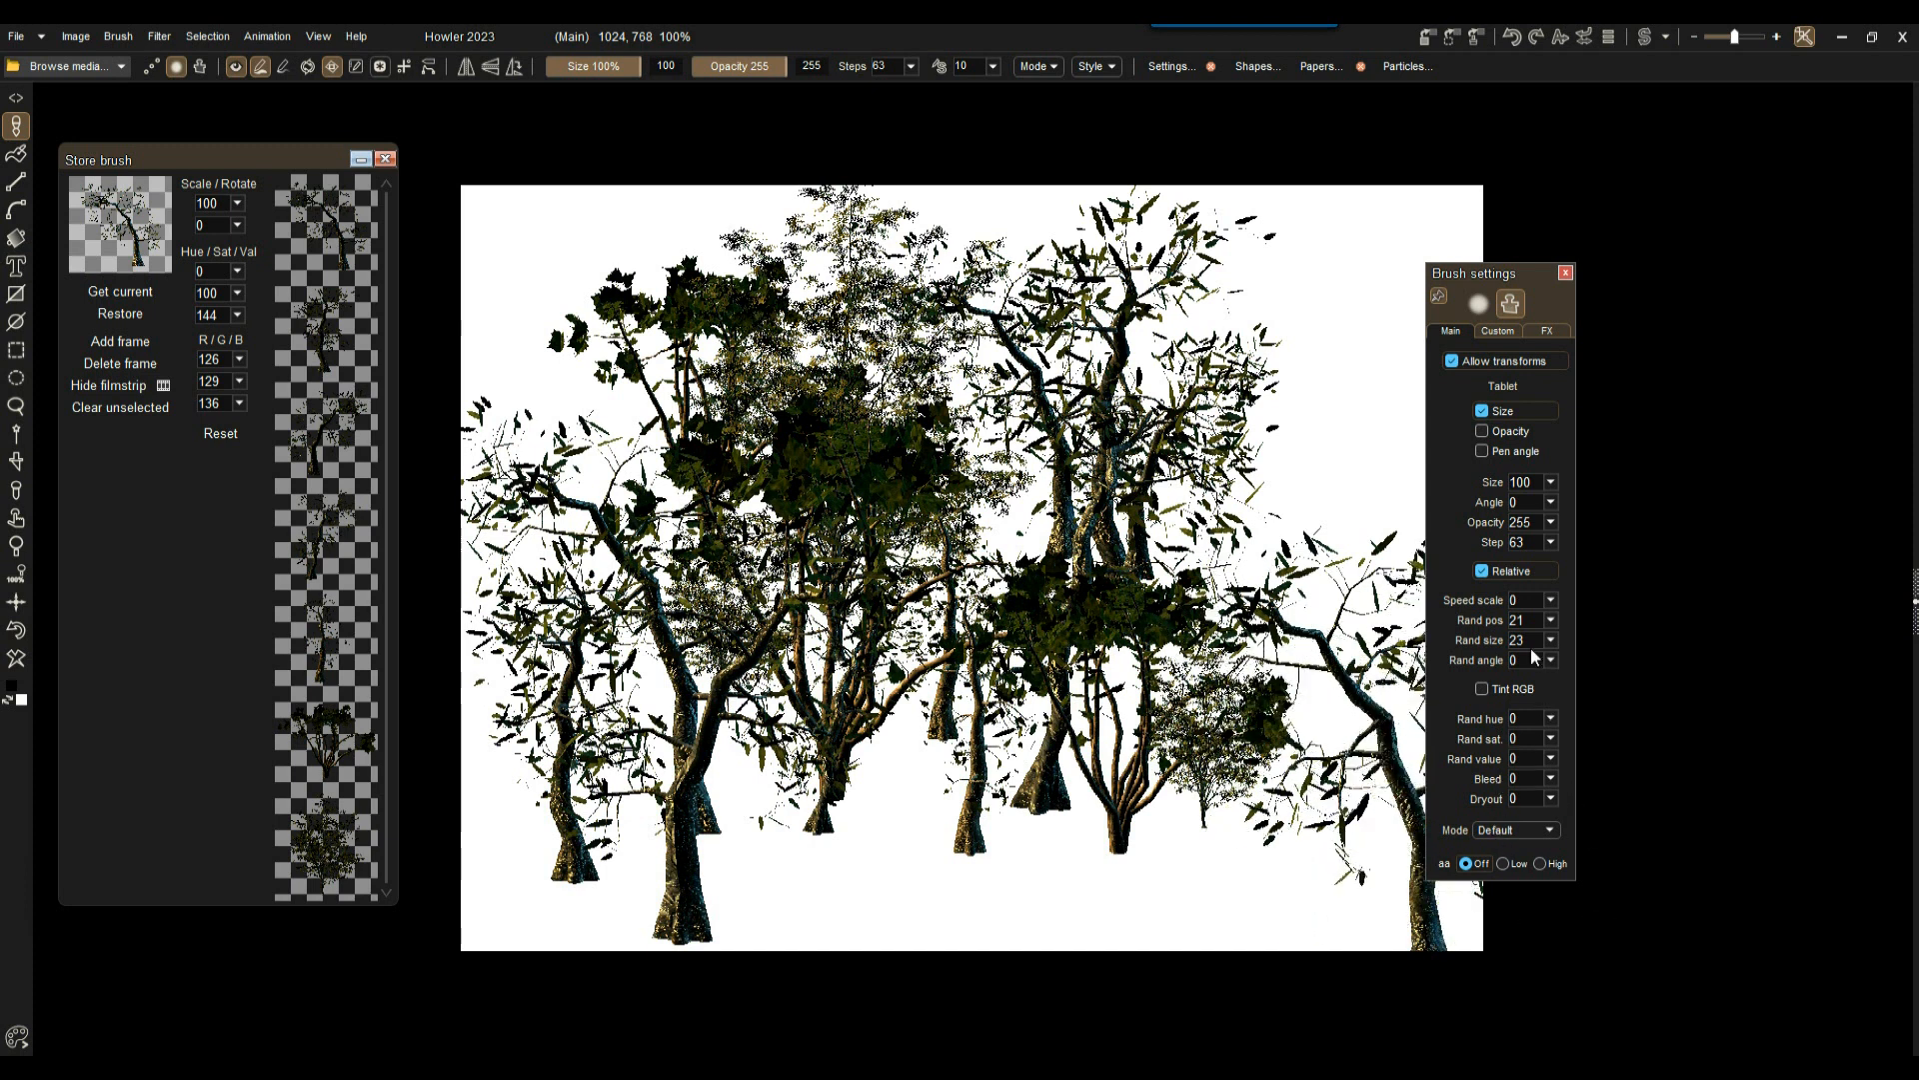
Step: Set the brush's random angle to 103 and paint a short stroke of tilted trees over the middle of the canvas
left_click(1551, 661)
left_click_drag(1448, 692, 1487, 686)
left_click_drag(859, 760, 1139, 690)
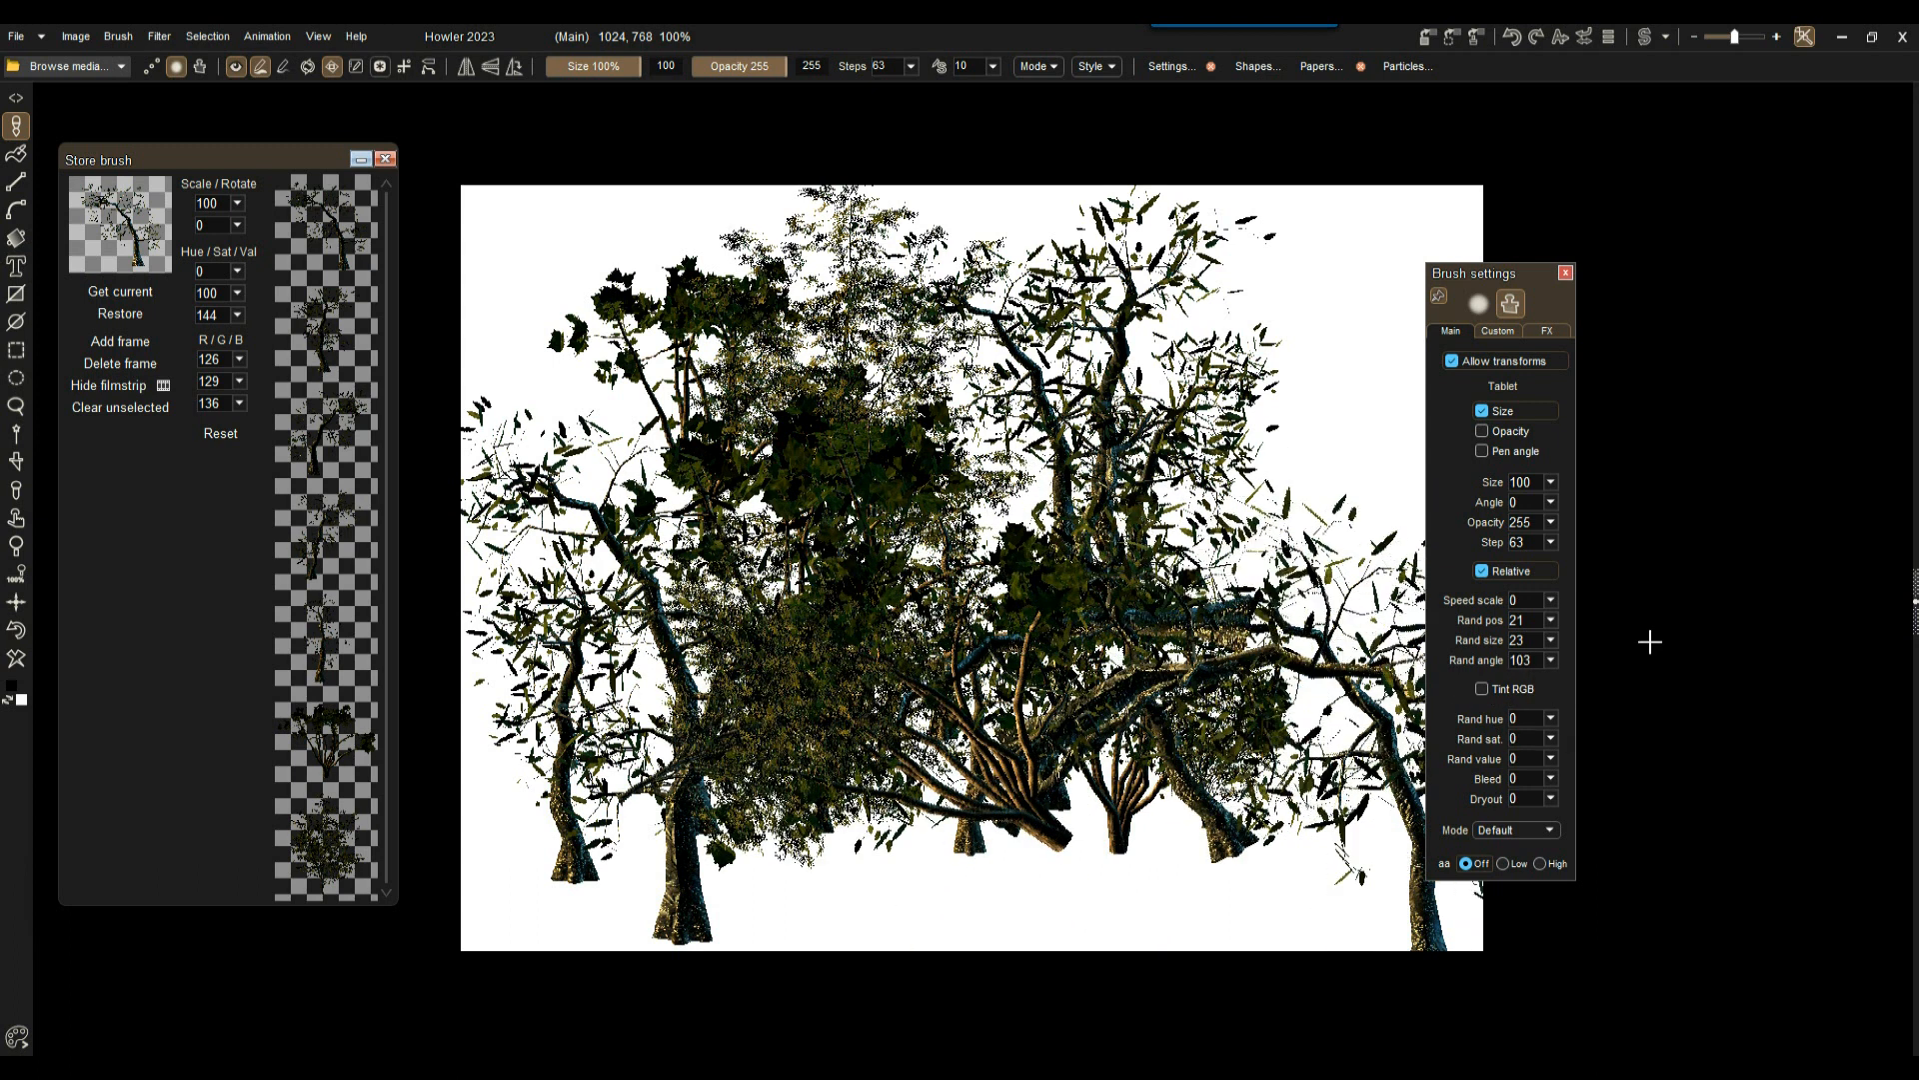
Step: Set the brush's random angle to 40 and paint moderately tilted trees across a cleared canvas
left_click(1550, 660)
left_click_drag(1459, 686, 1451, 686)
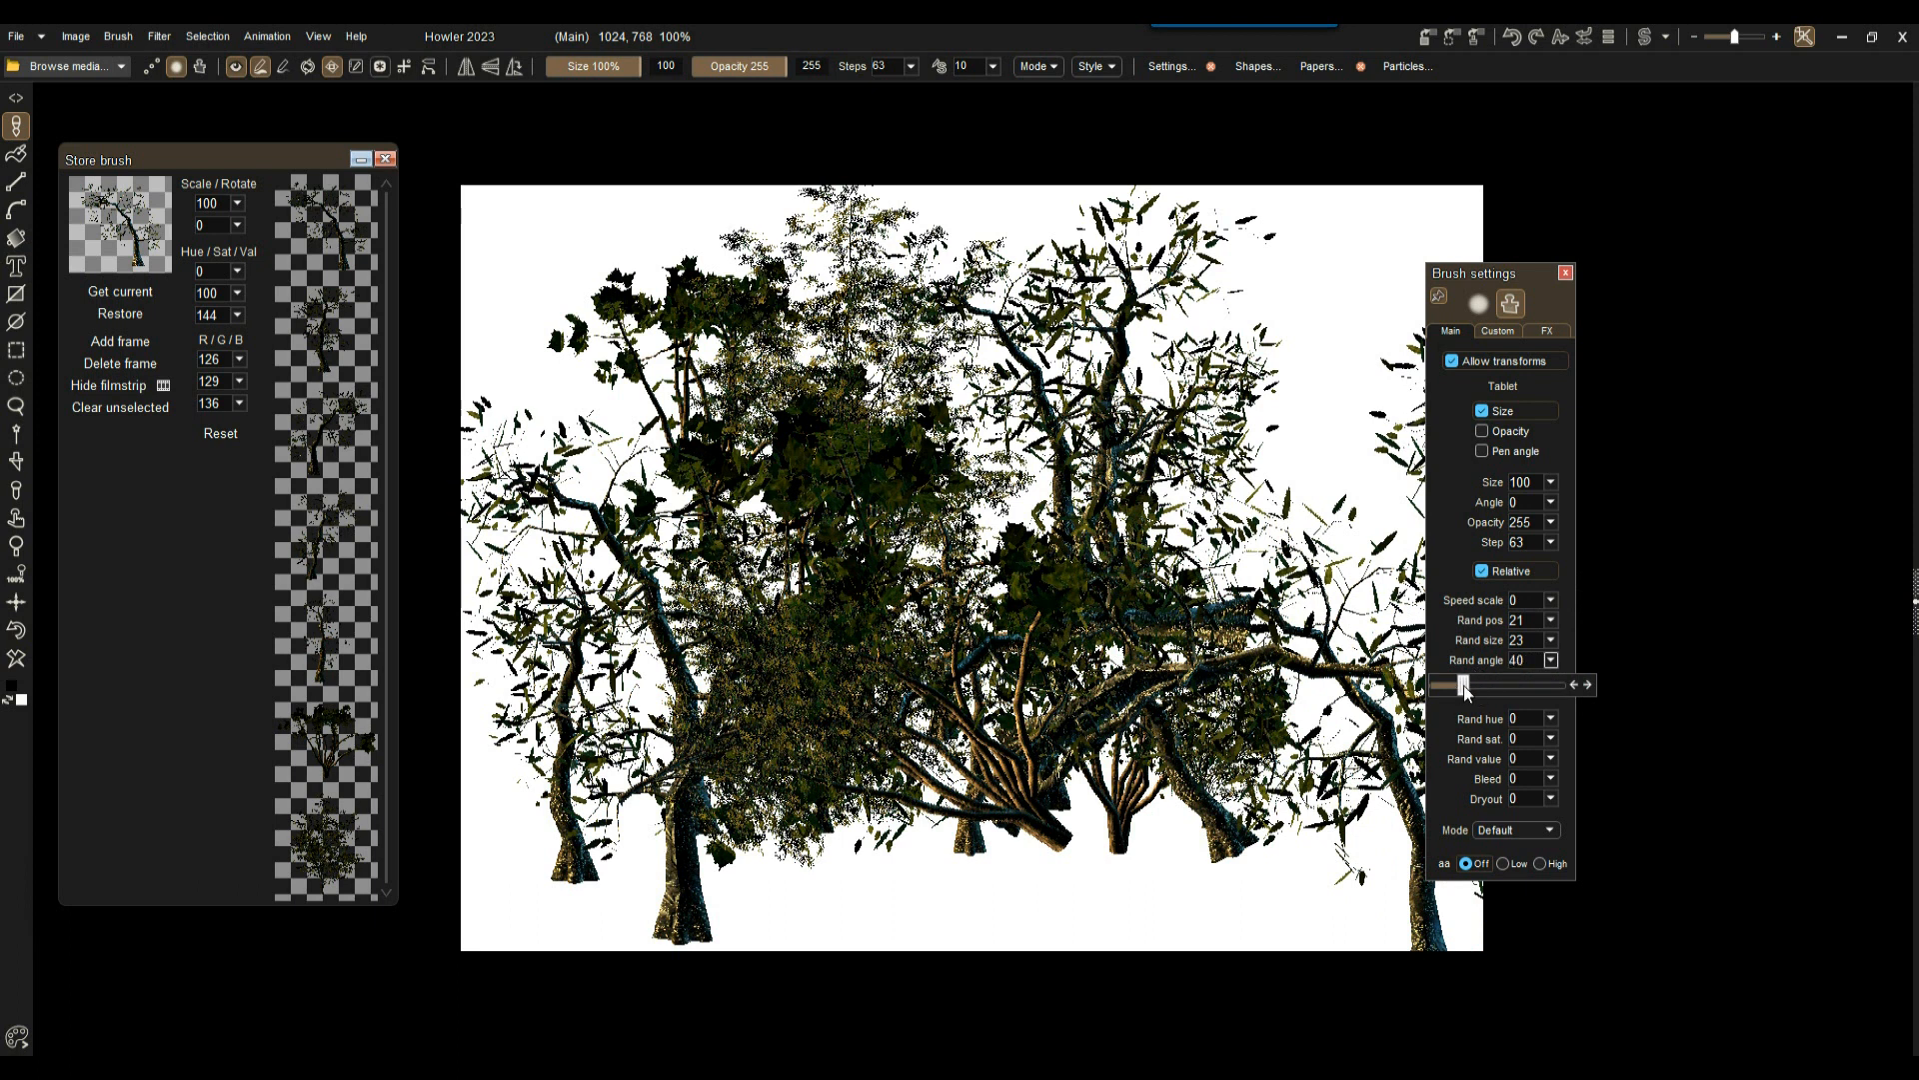
left_click(16, 659)
mouse_move(672, 446)
left_mouse_down()
mouse_move(781, 438)
mouse_move(675, 540)
mouse_move(1088, 656)
mouse_move(1229, 800)
mouse_move(1419, 760)
left_mouse_up()
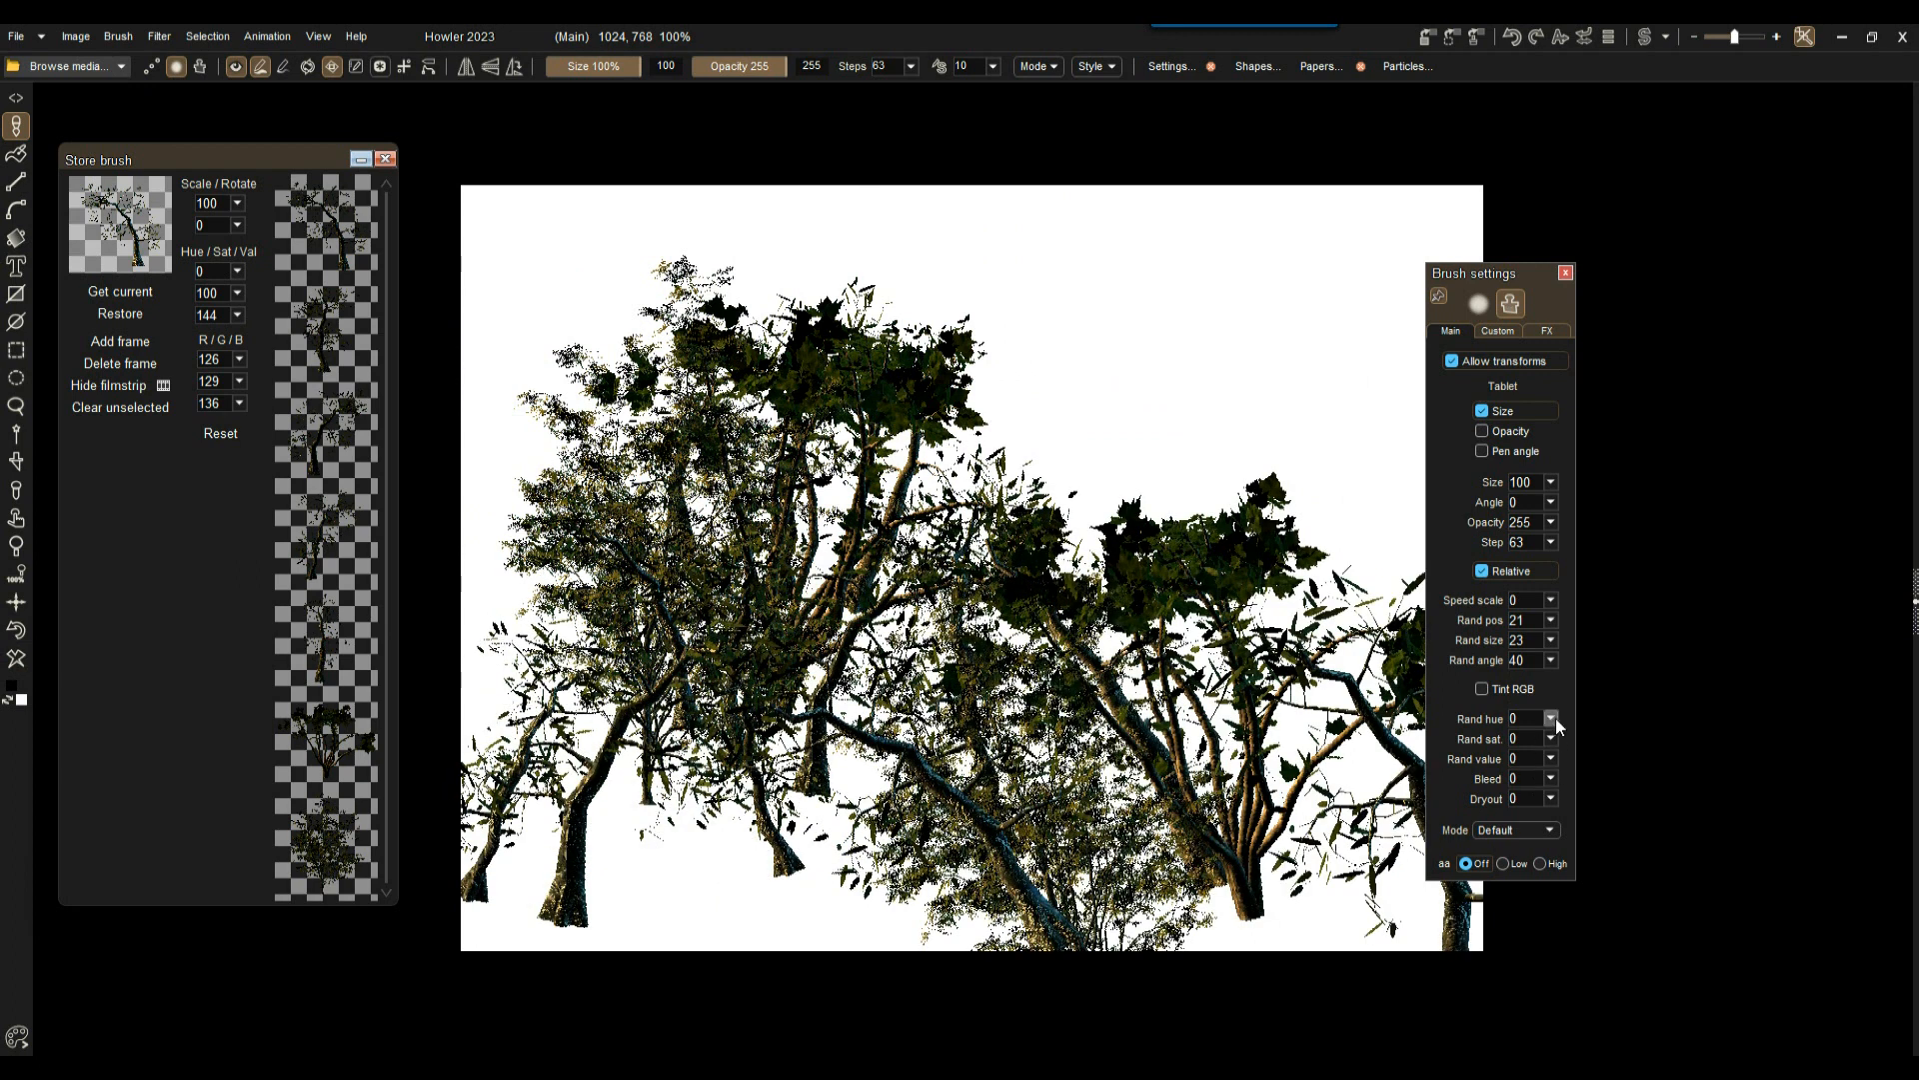
Step: Set the brush's random hue to 43 and paint more trees over the existing ones
left_click(1551, 718)
left_click(1452, 745)
mouse_move(1389, 680)
left_mouse_down()
mouse_move(1316, 527)
mouse_move(1180, 450)
mouse_move(917, 612)
mouse_move(1221, 760)
mouse_move(840, 780)
left_mouse_up()
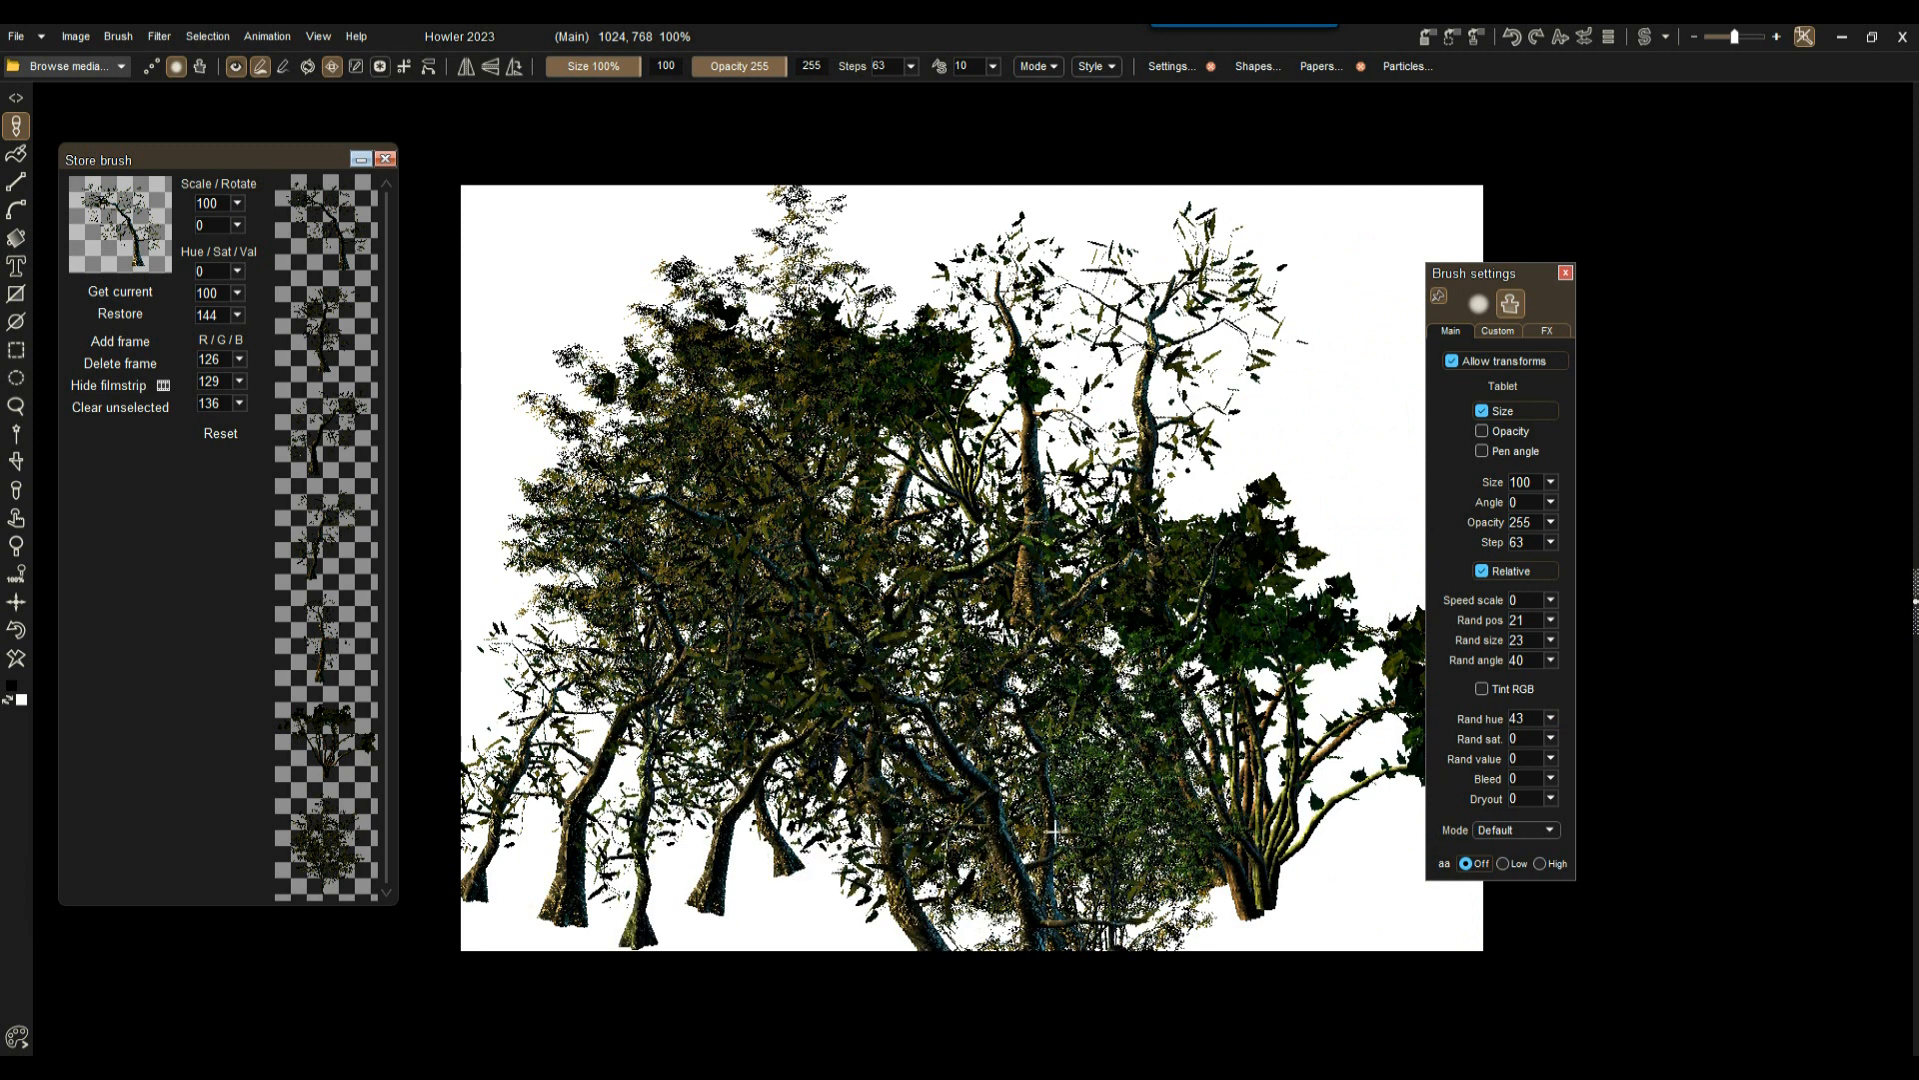
Step: Set the brush's random saturation to 22 and random value to 76, and paint a stroke of colour-varied trees
left_click(1551, 739)
left_click(1467, 693)
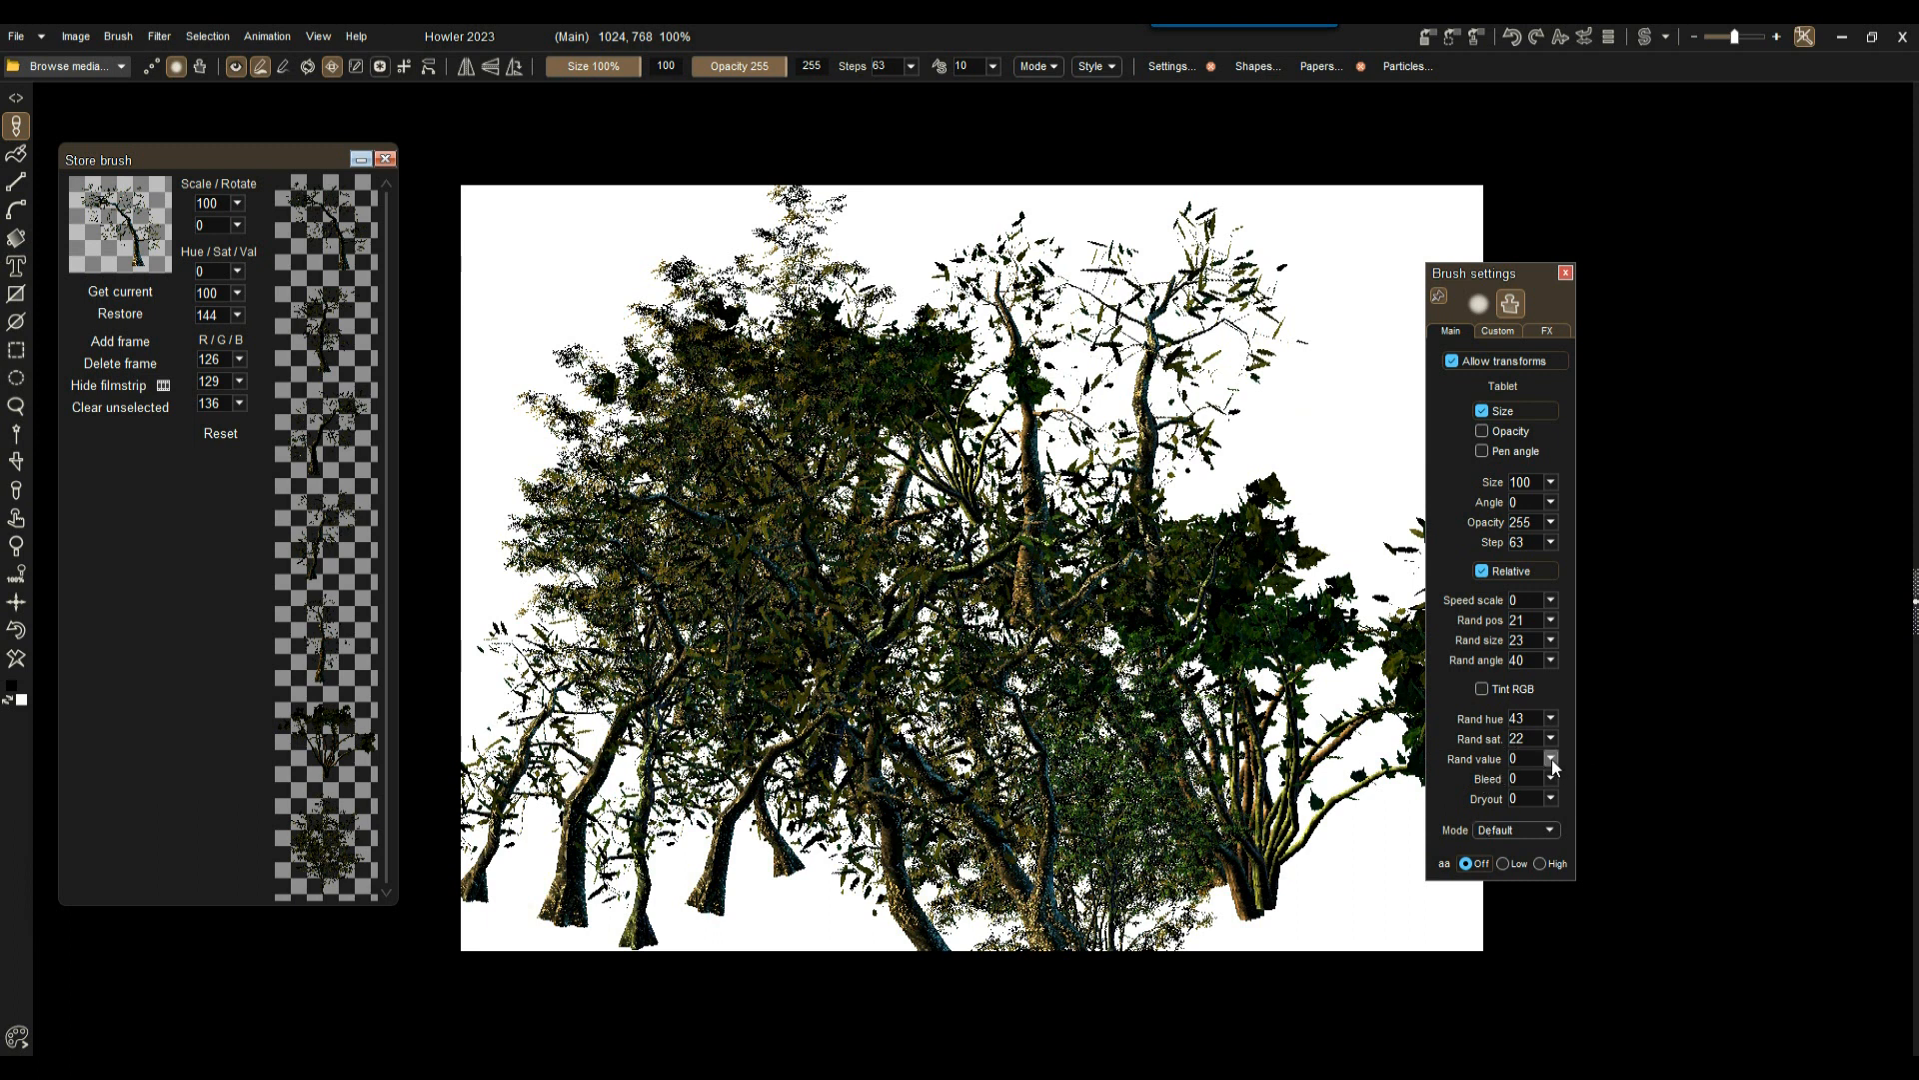
left_click_drag(1507, 785, 1530, 784)
mouse_move(718, 740)
left_mouse_down()
mouse_move(660, 714)
mouse_move(1200, 520)
mouse_move(500, 403)
left_mouse_up()
Step: Scale the stored tree brush to 57 and paint smaller trees over the canvas, clearing it before each attempt
left_click(16, 658)
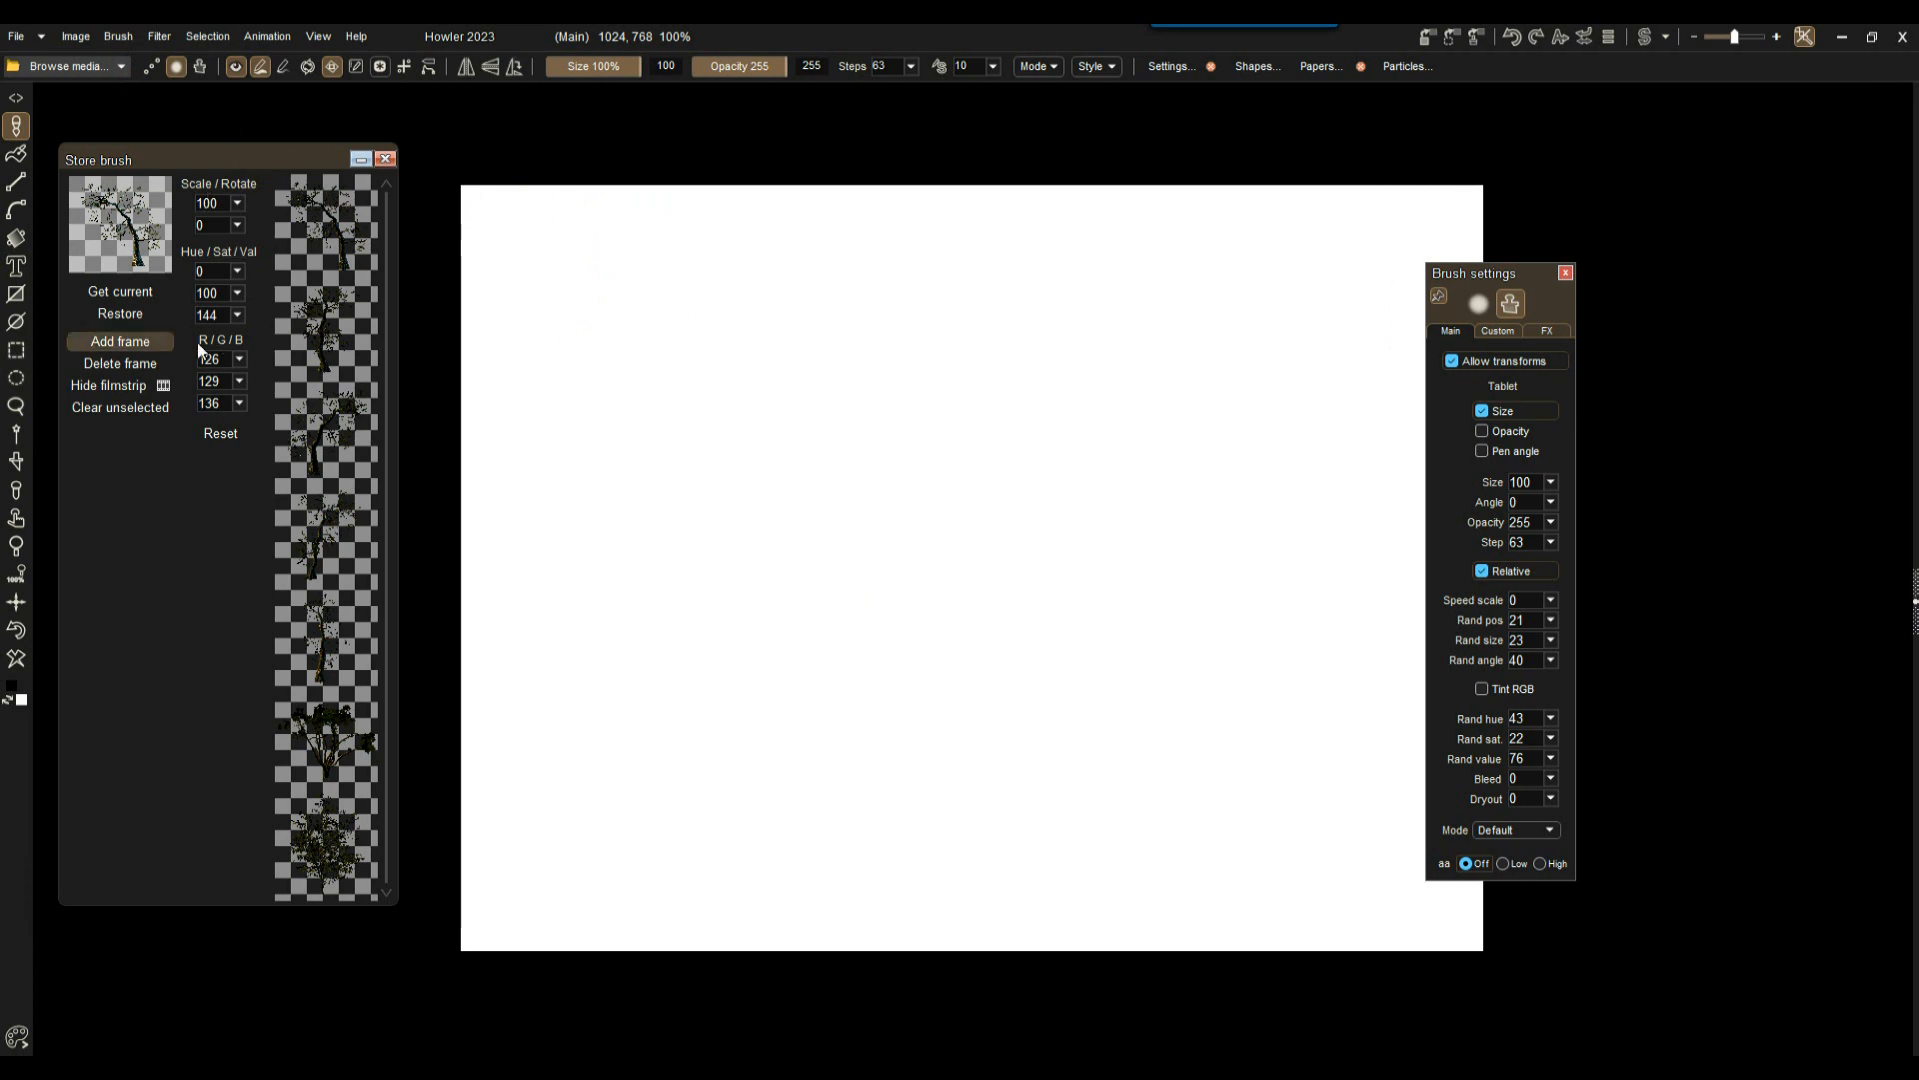
left_click(238, 202)
left_click(158, 230)
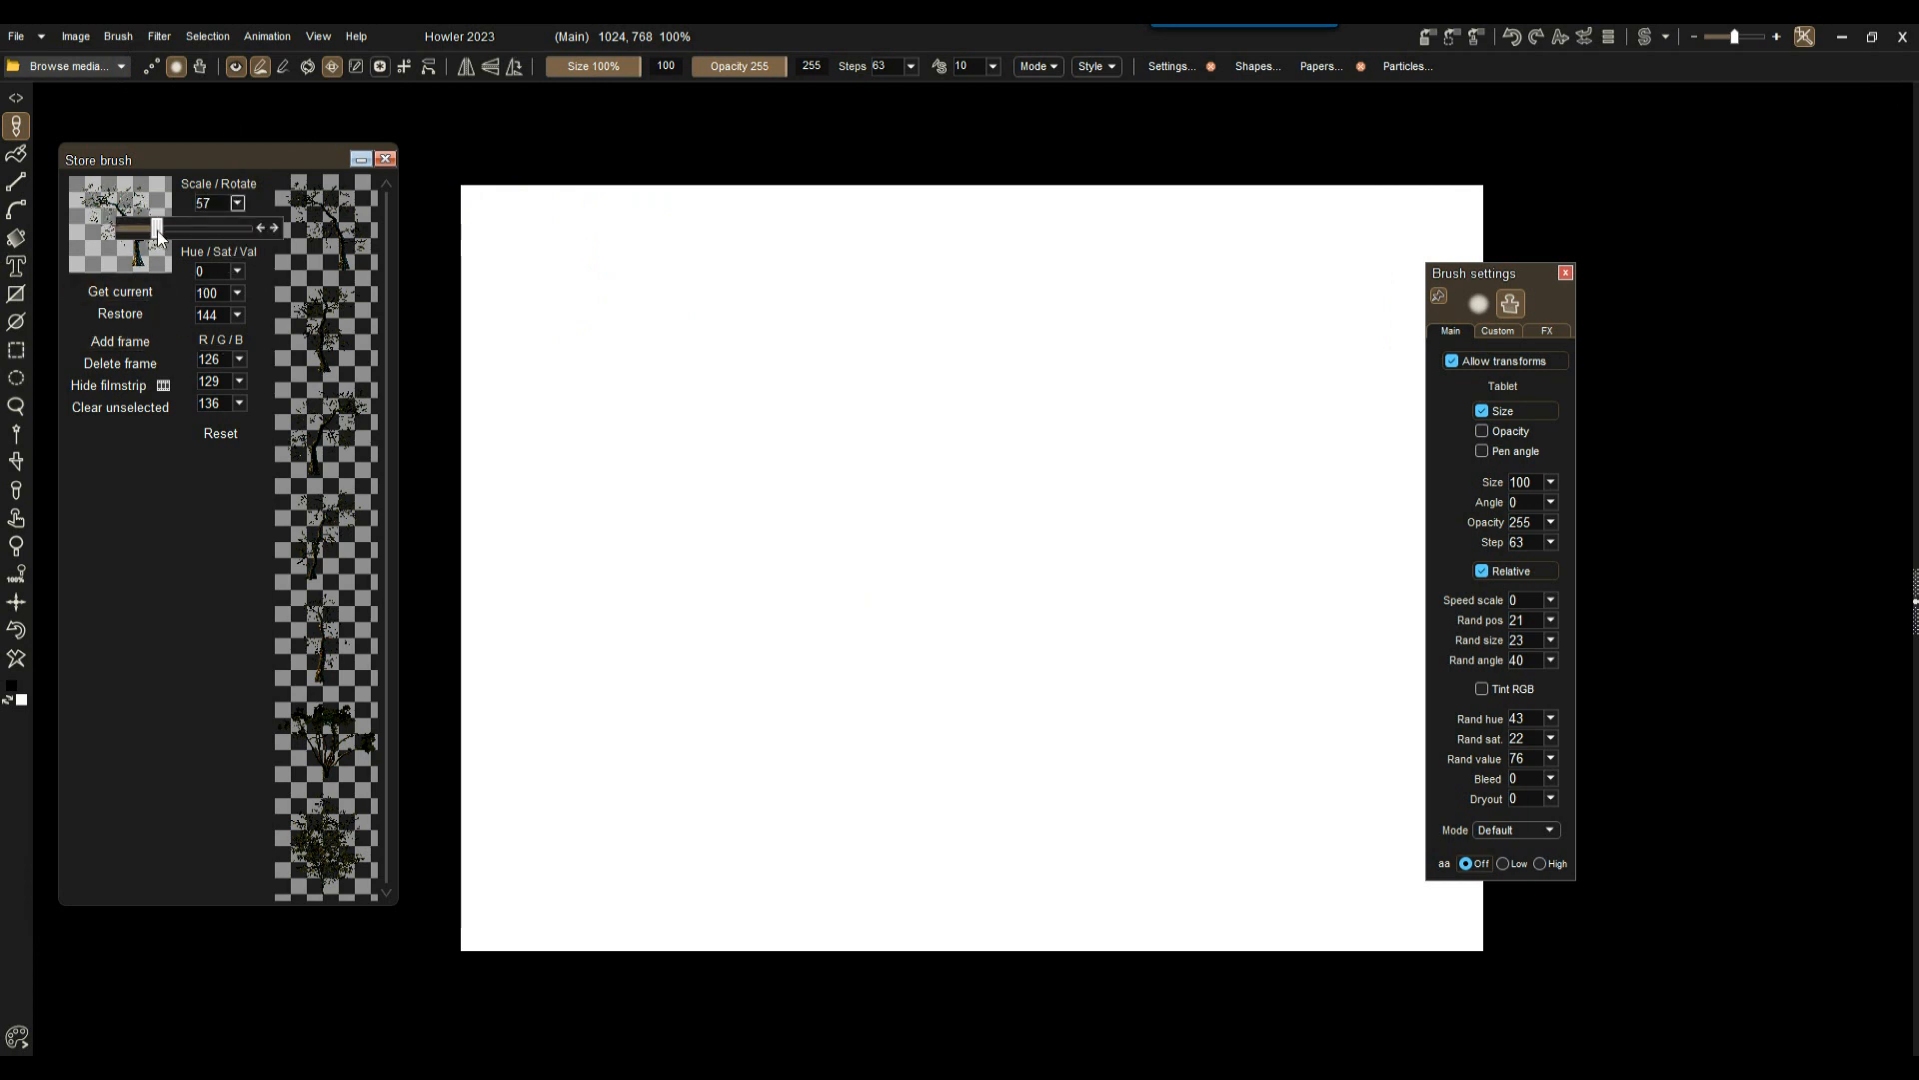
mouse_move(664, 373)
left_mouse_down()
mouse_move(1249, 430)
mouse_move(654, 435)
mouse_move(1199, 620)
mouse_move(535, 712)
mouse_move(1200, 819)
mouse_move(530, 880)
mouse_move(480, 500)
left_mouse_up()
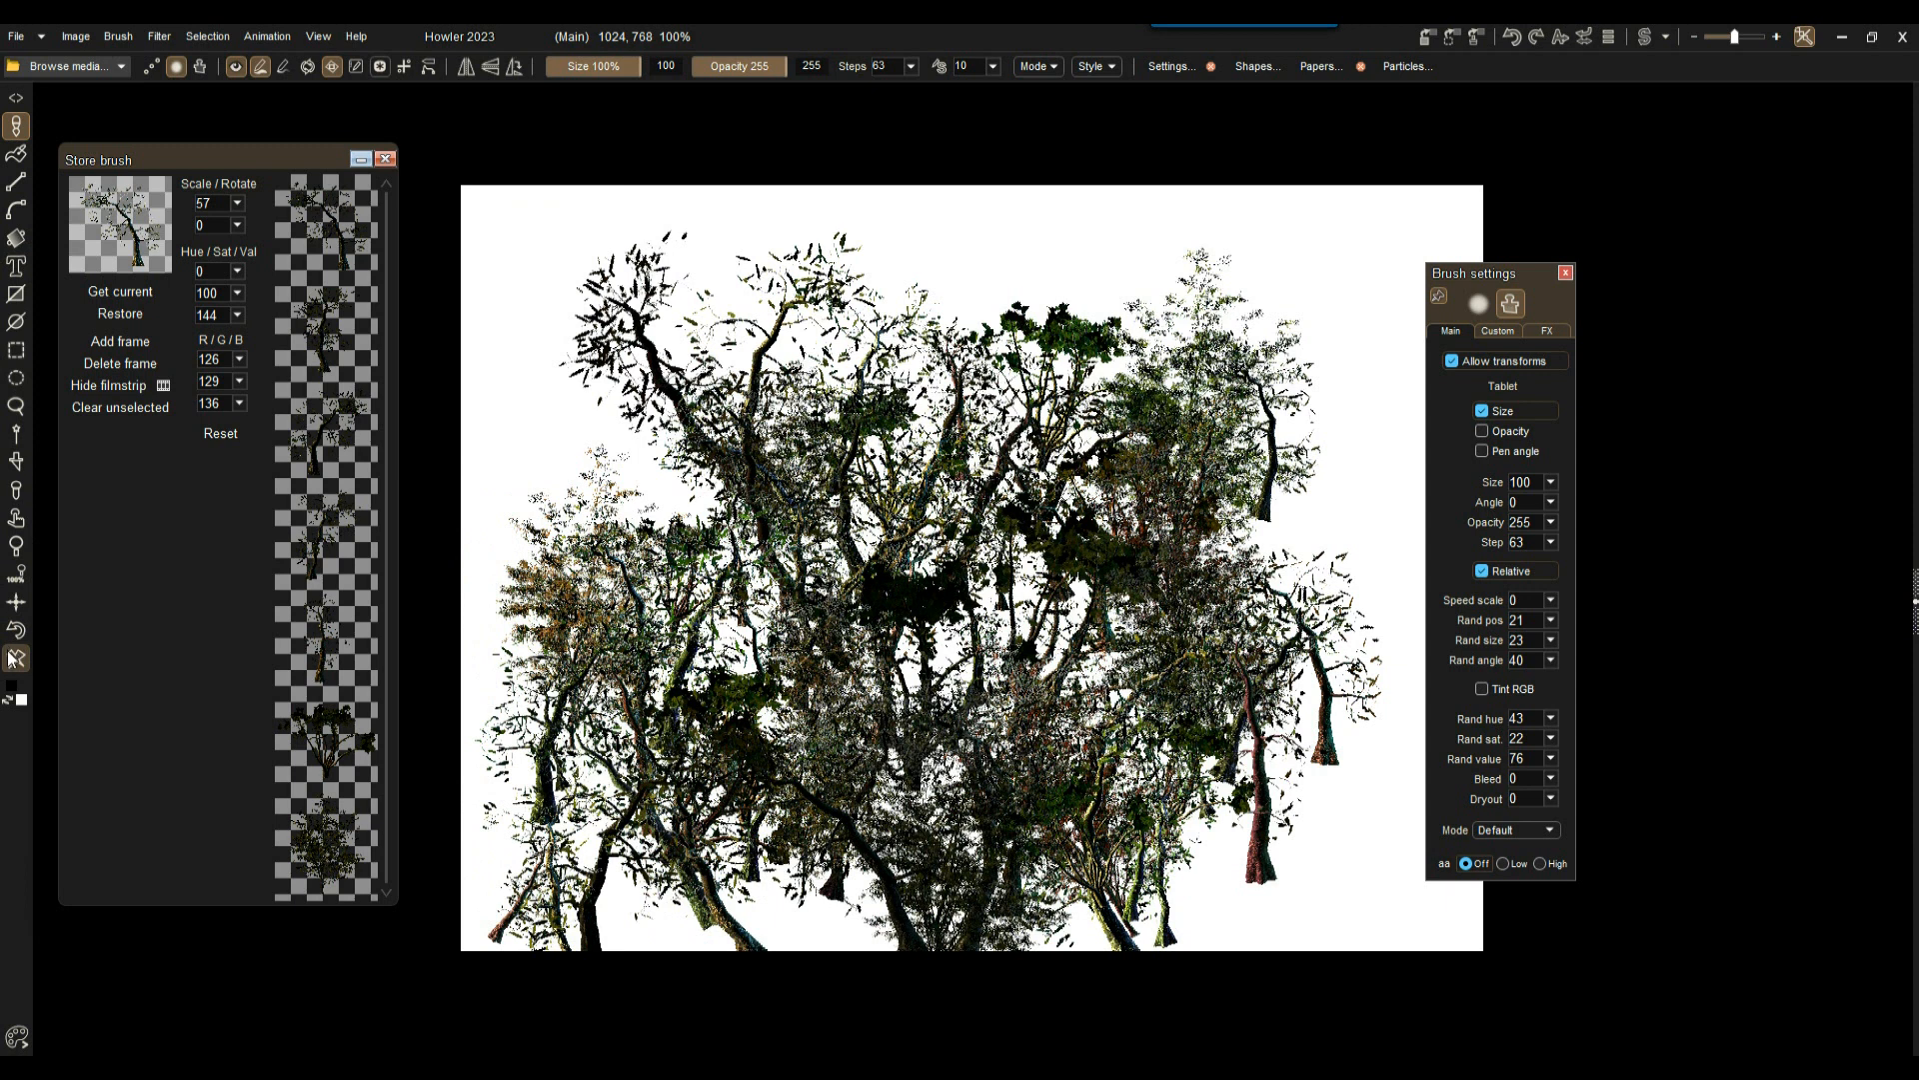
left_click(16, 658)
mouse_move(1131, 380)
left_mouse_down()
mouse_move(760, 420)
mouse_move(880, 480)
mouse_move(999, 649)
mouse_move(1193, 796)
left_mouse_up()
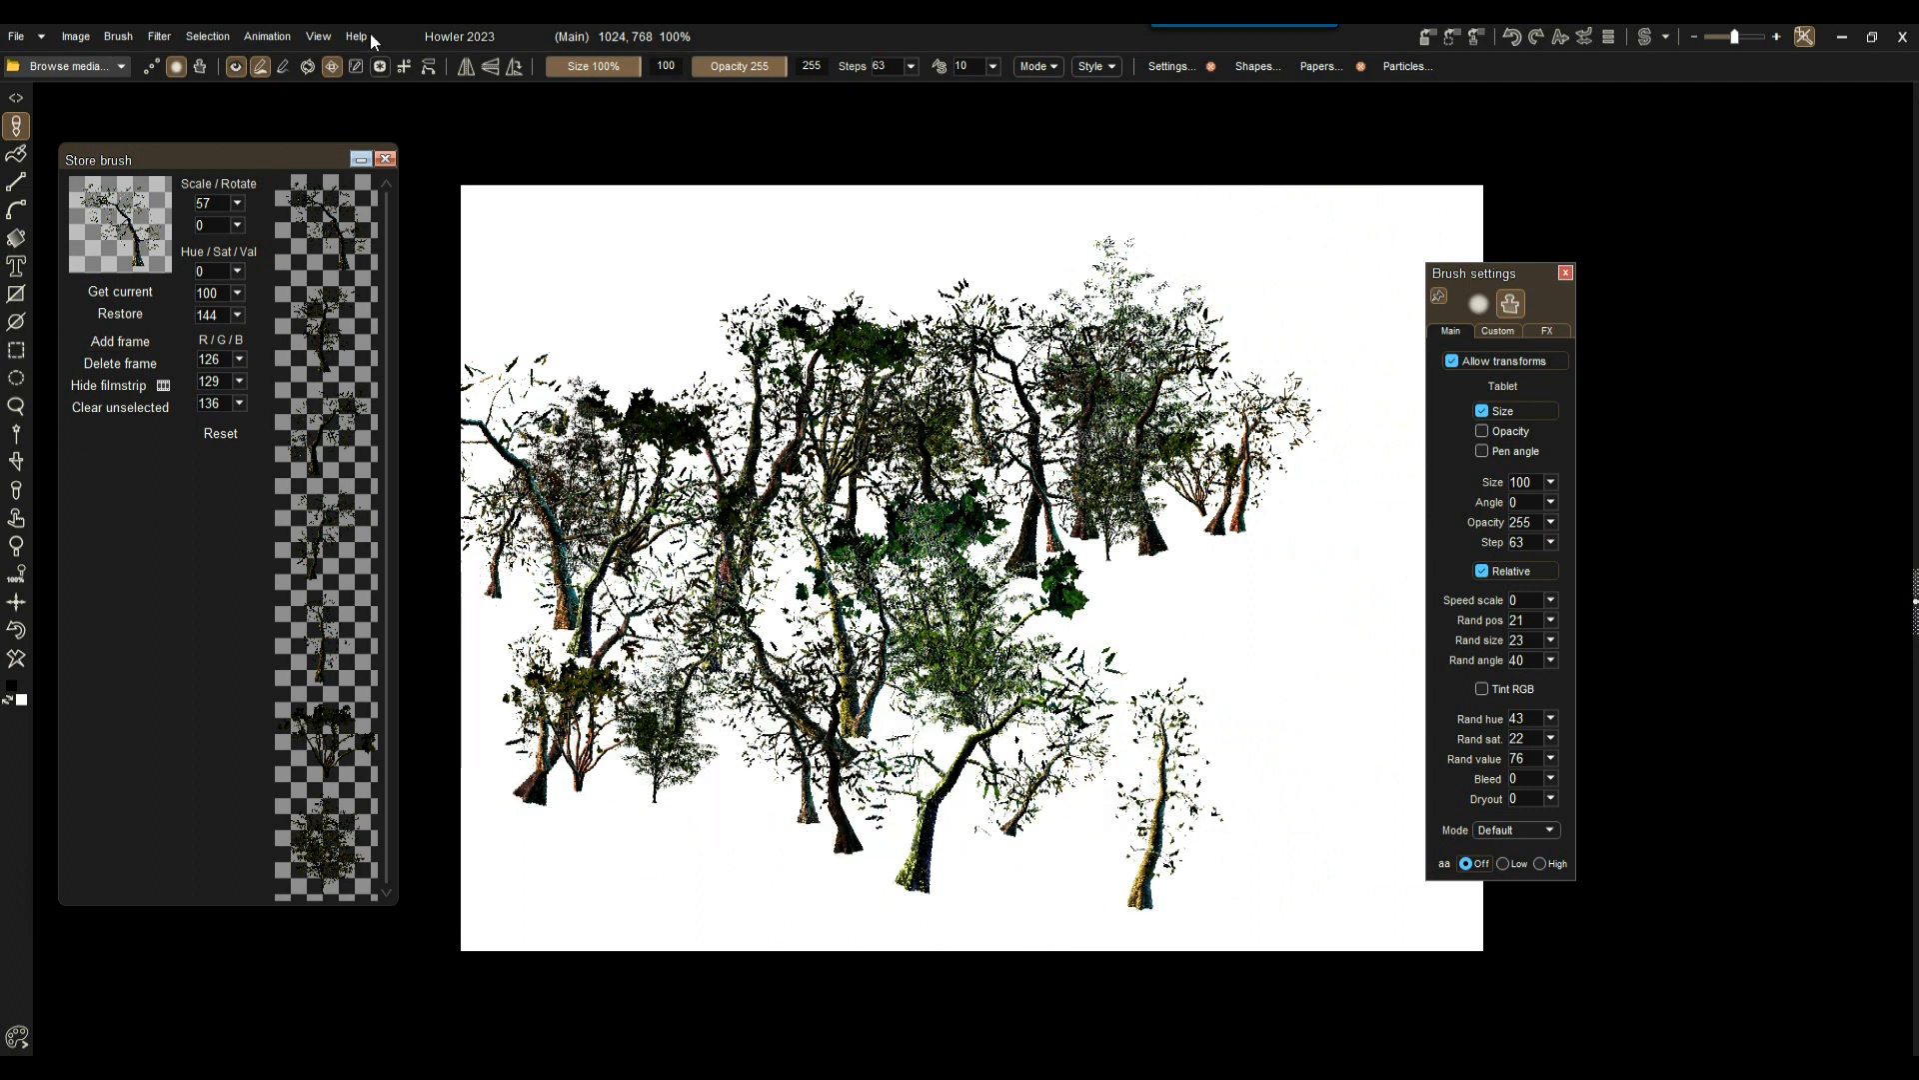
Step: Scale the stored tree brush to 200, paint a large tree over the small ones, and clear the canvas
left_click(237, 203)
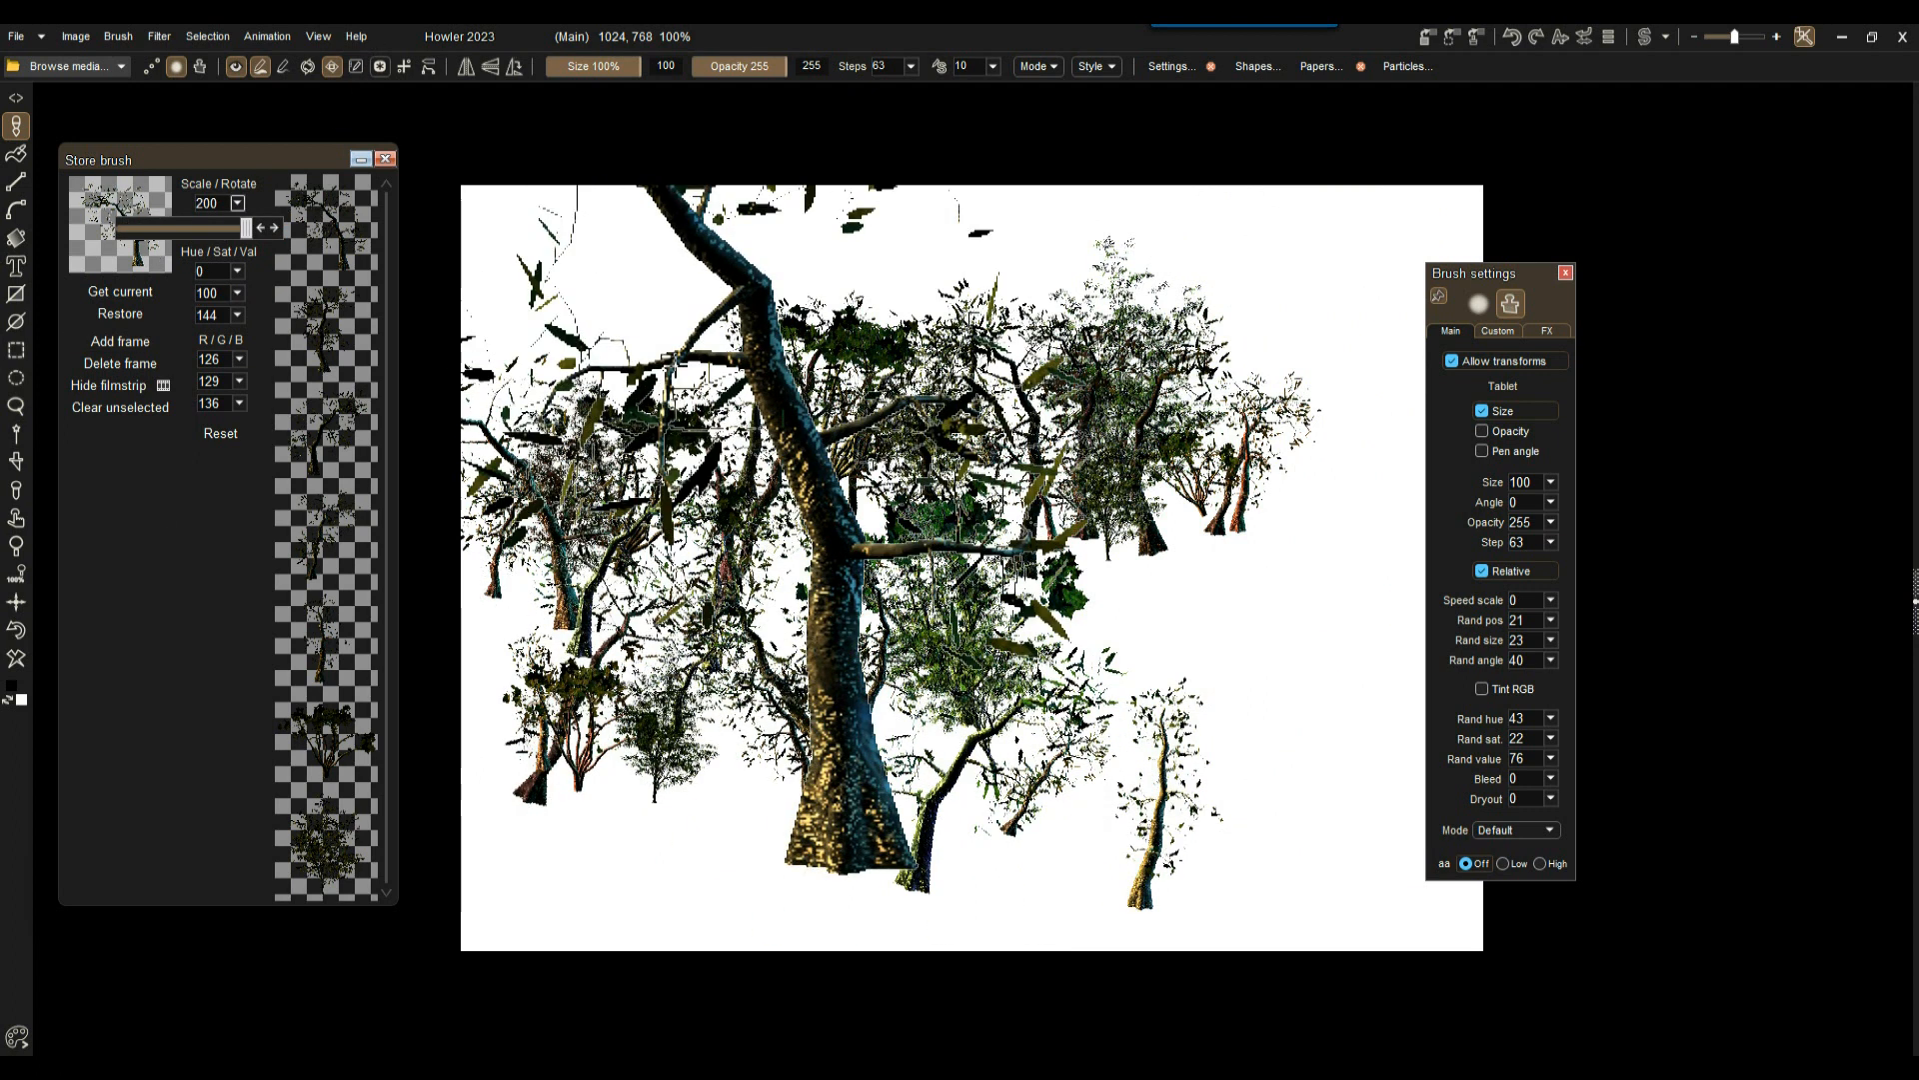
mouse_move(694, 579)
left_mouse_down()
mouse_move(1207, 516)
mouse_move(699, 690)
mouse_move(1209, 740)
mouse_move(679, 649)
left_mouse_up()
left_click(16, 631)
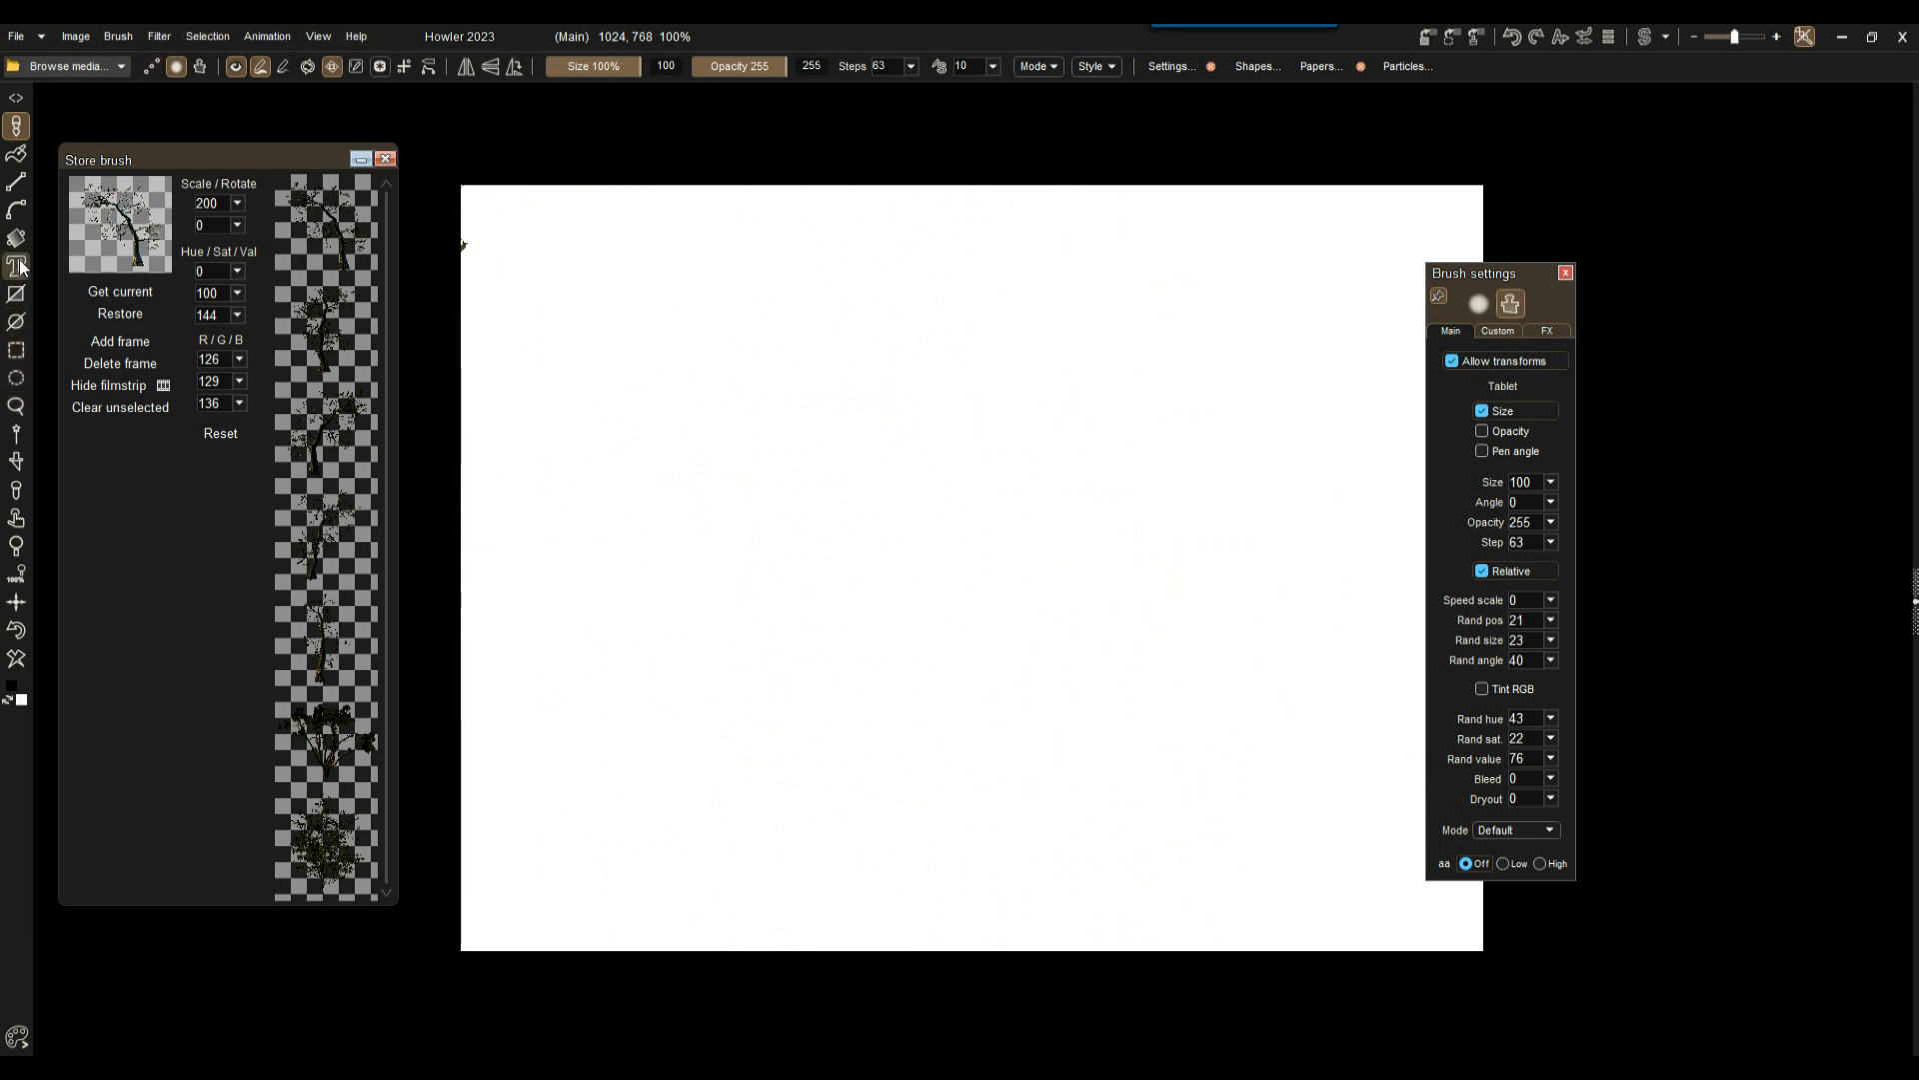
Step: Fill the canvas with a vertical linear gradient from black above to white below, using the black-to-white default gradient
right_click(17, 295)
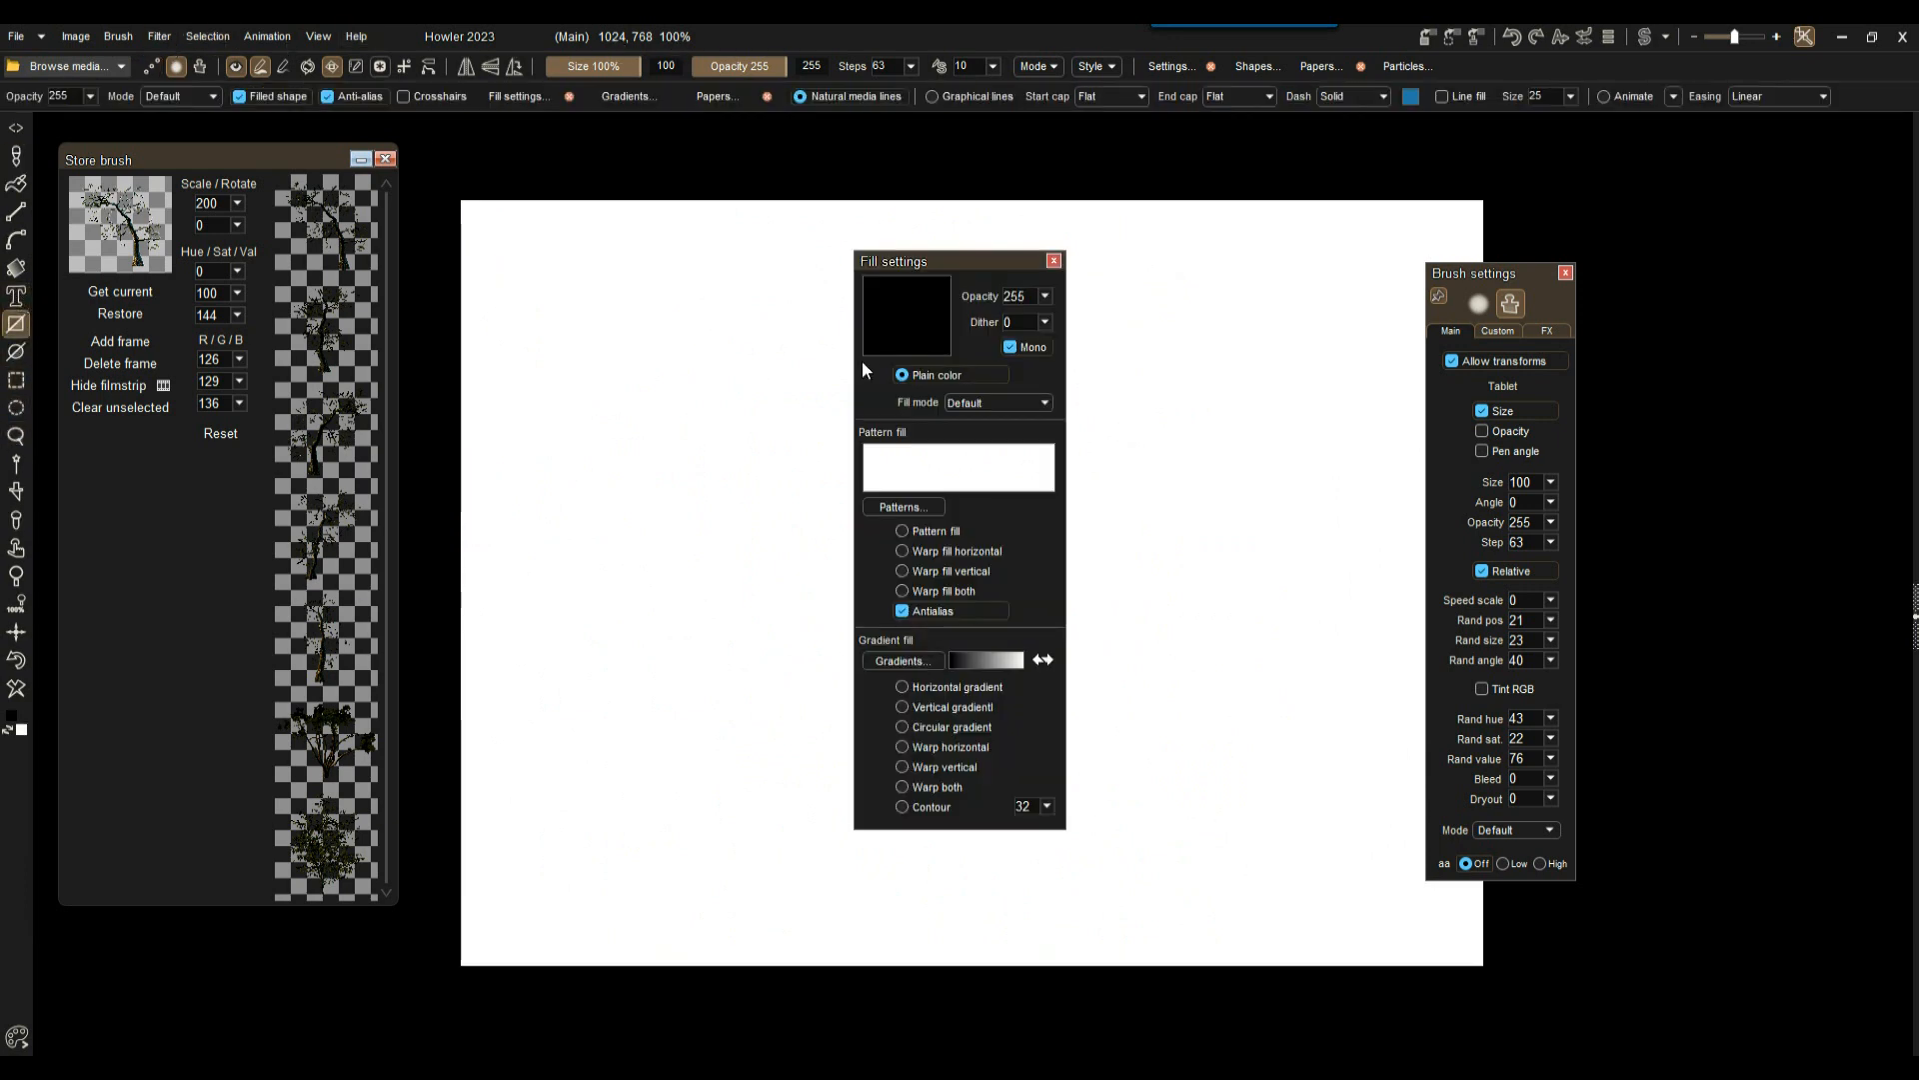
left_click(1054, 262)
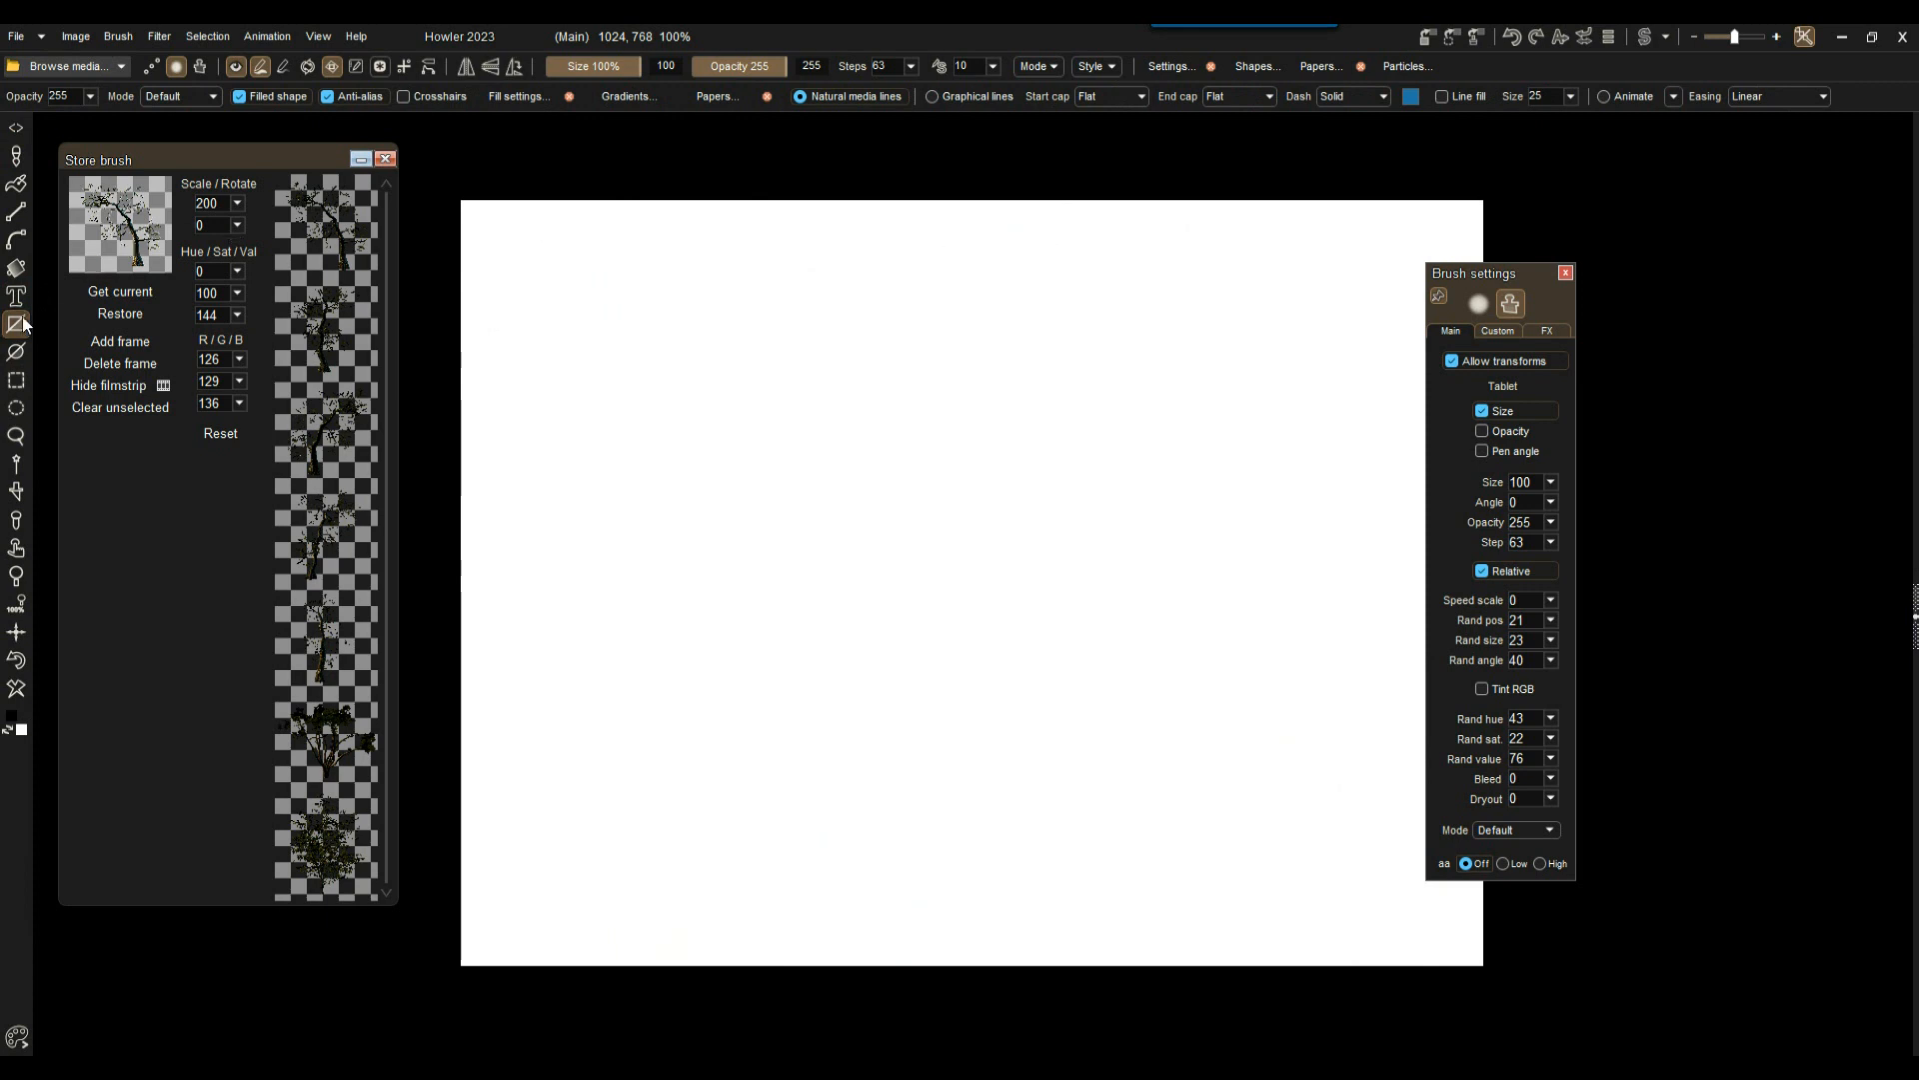
right_click(23, 273)
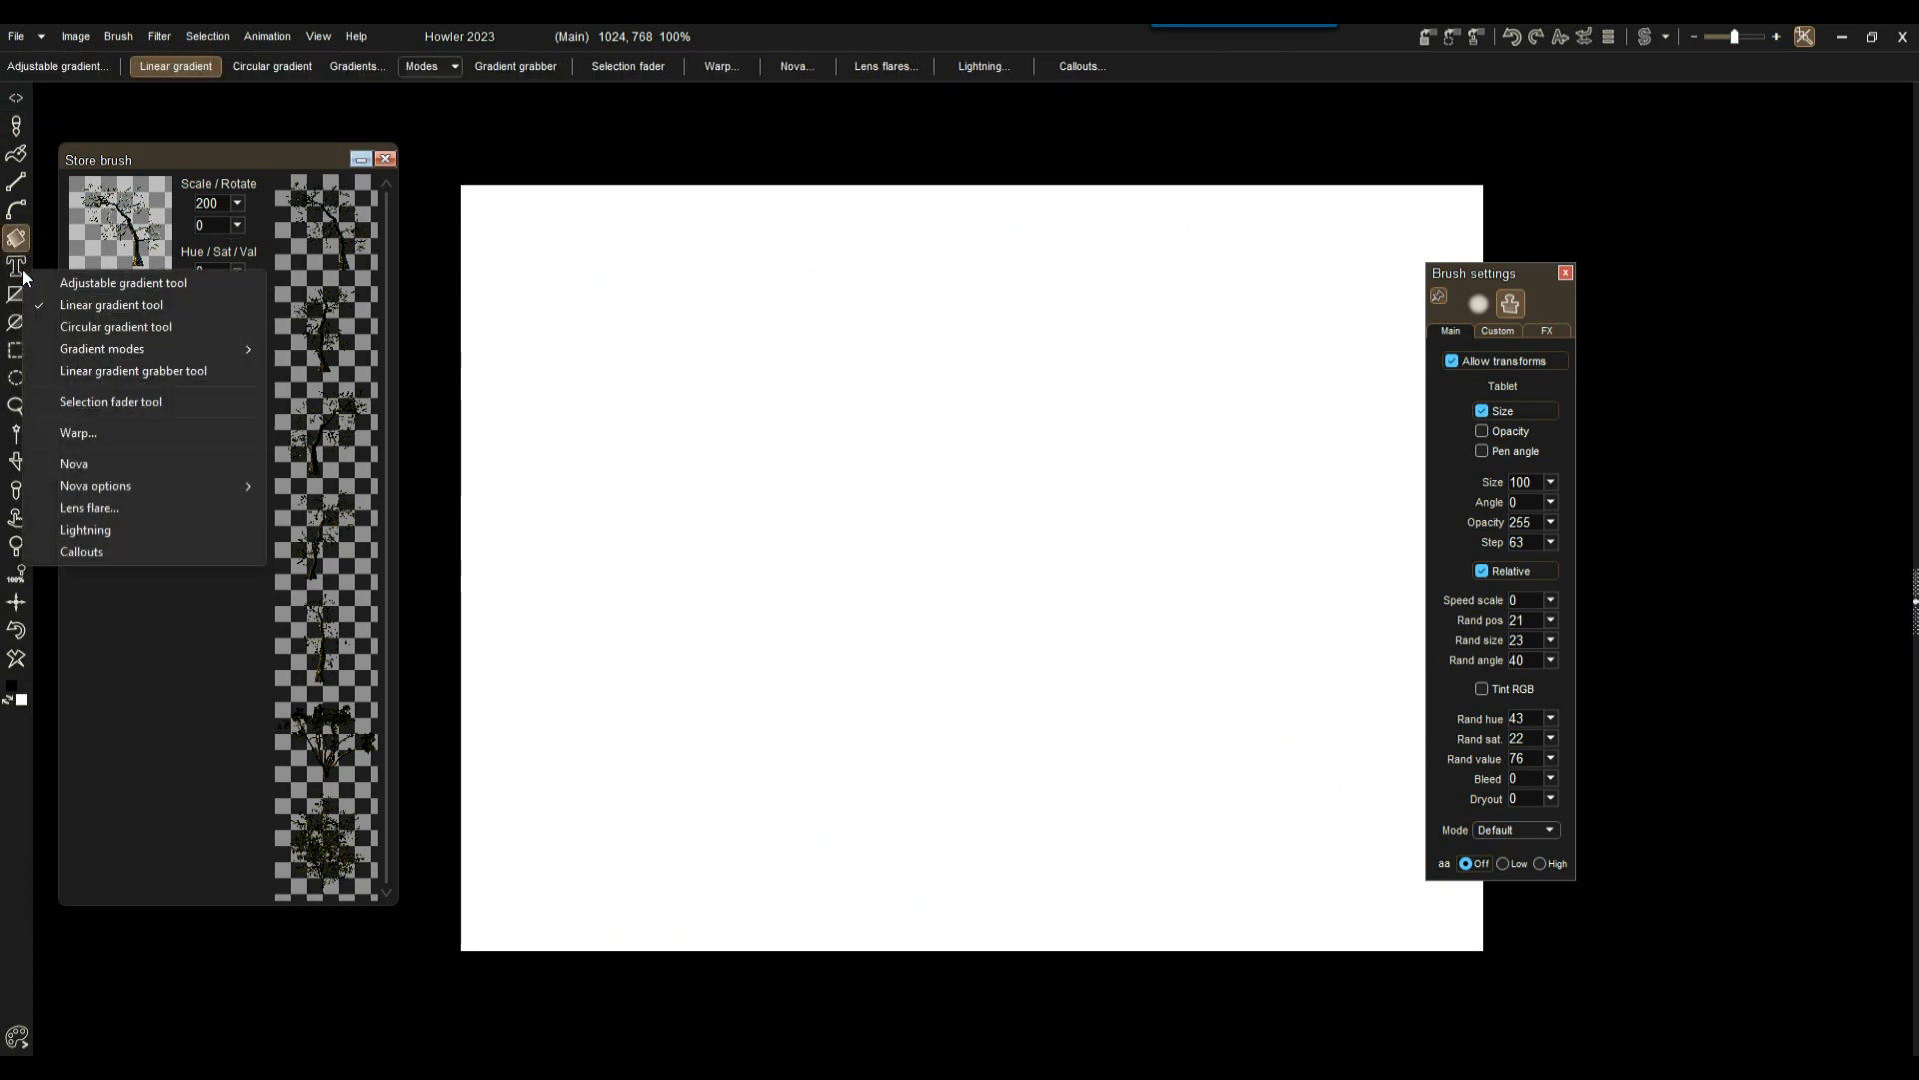
left_click(88, 304)
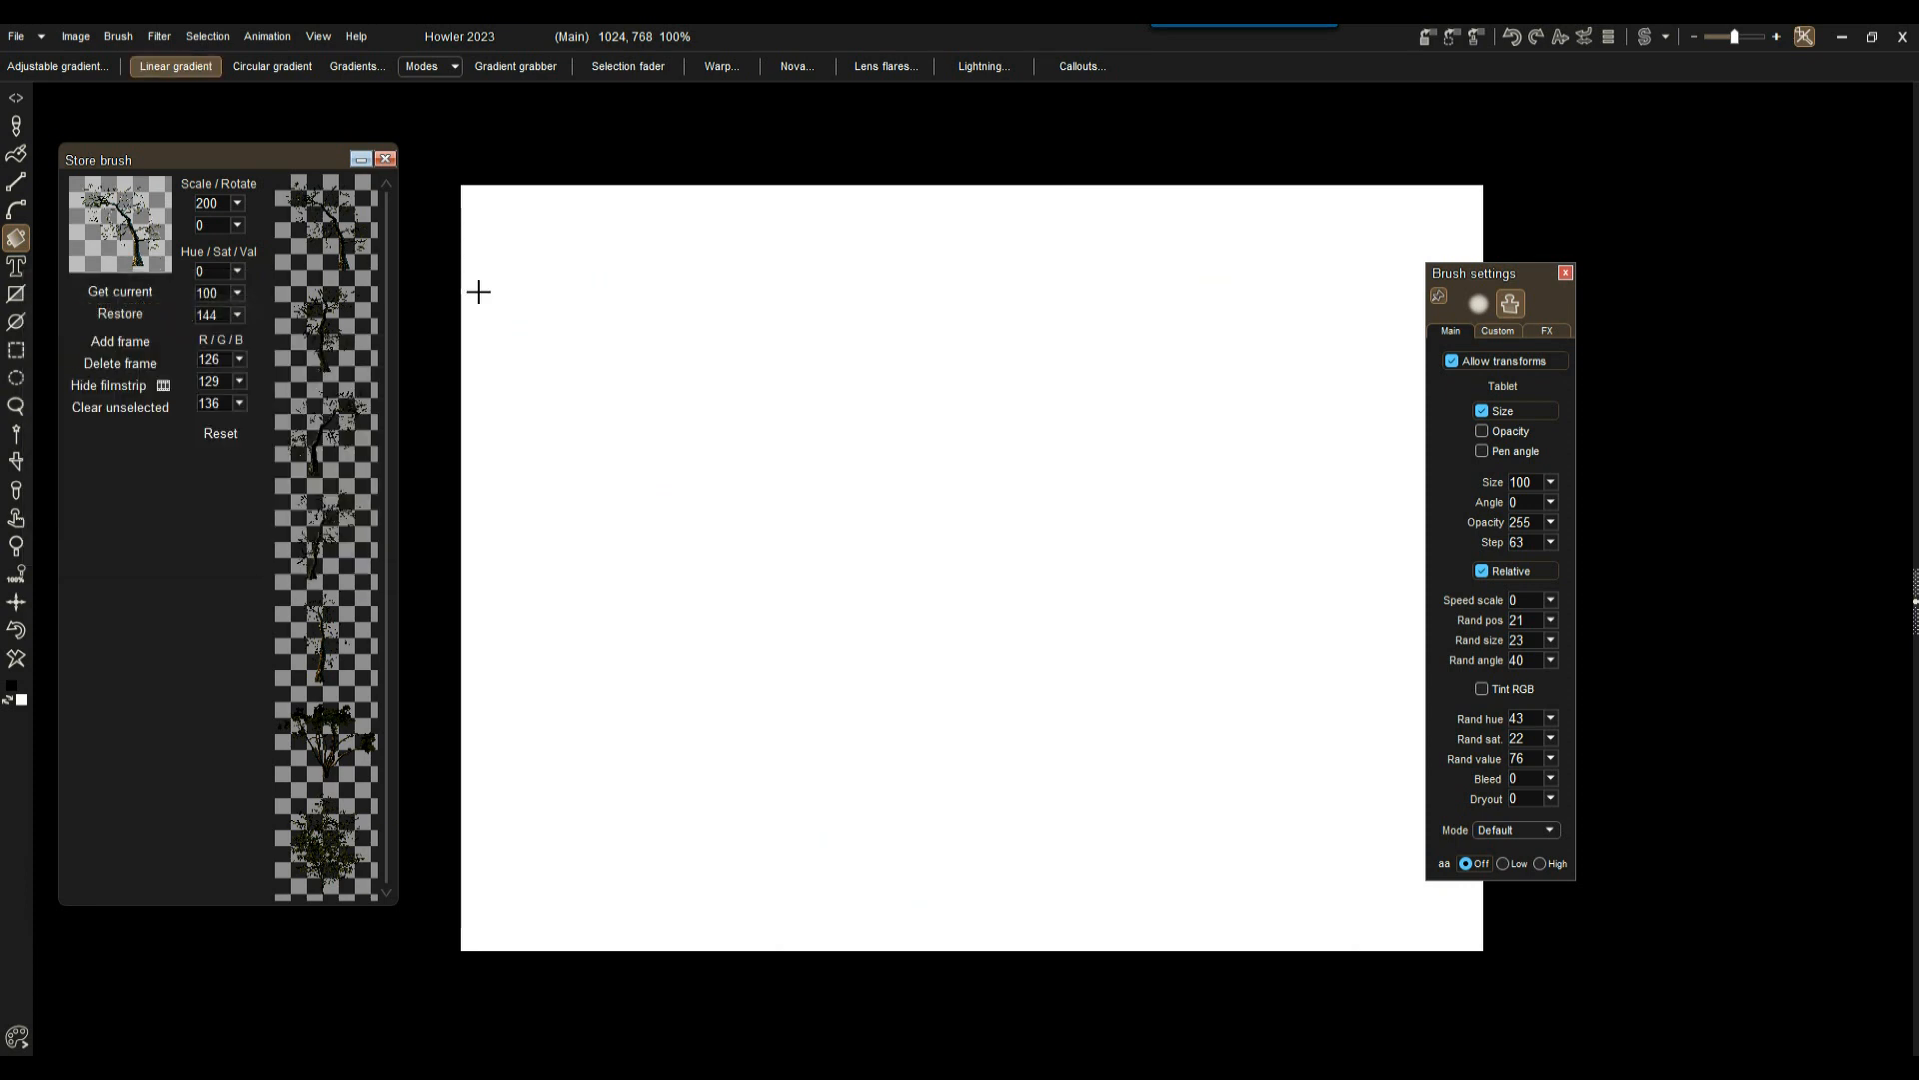
left_click(358, 67)
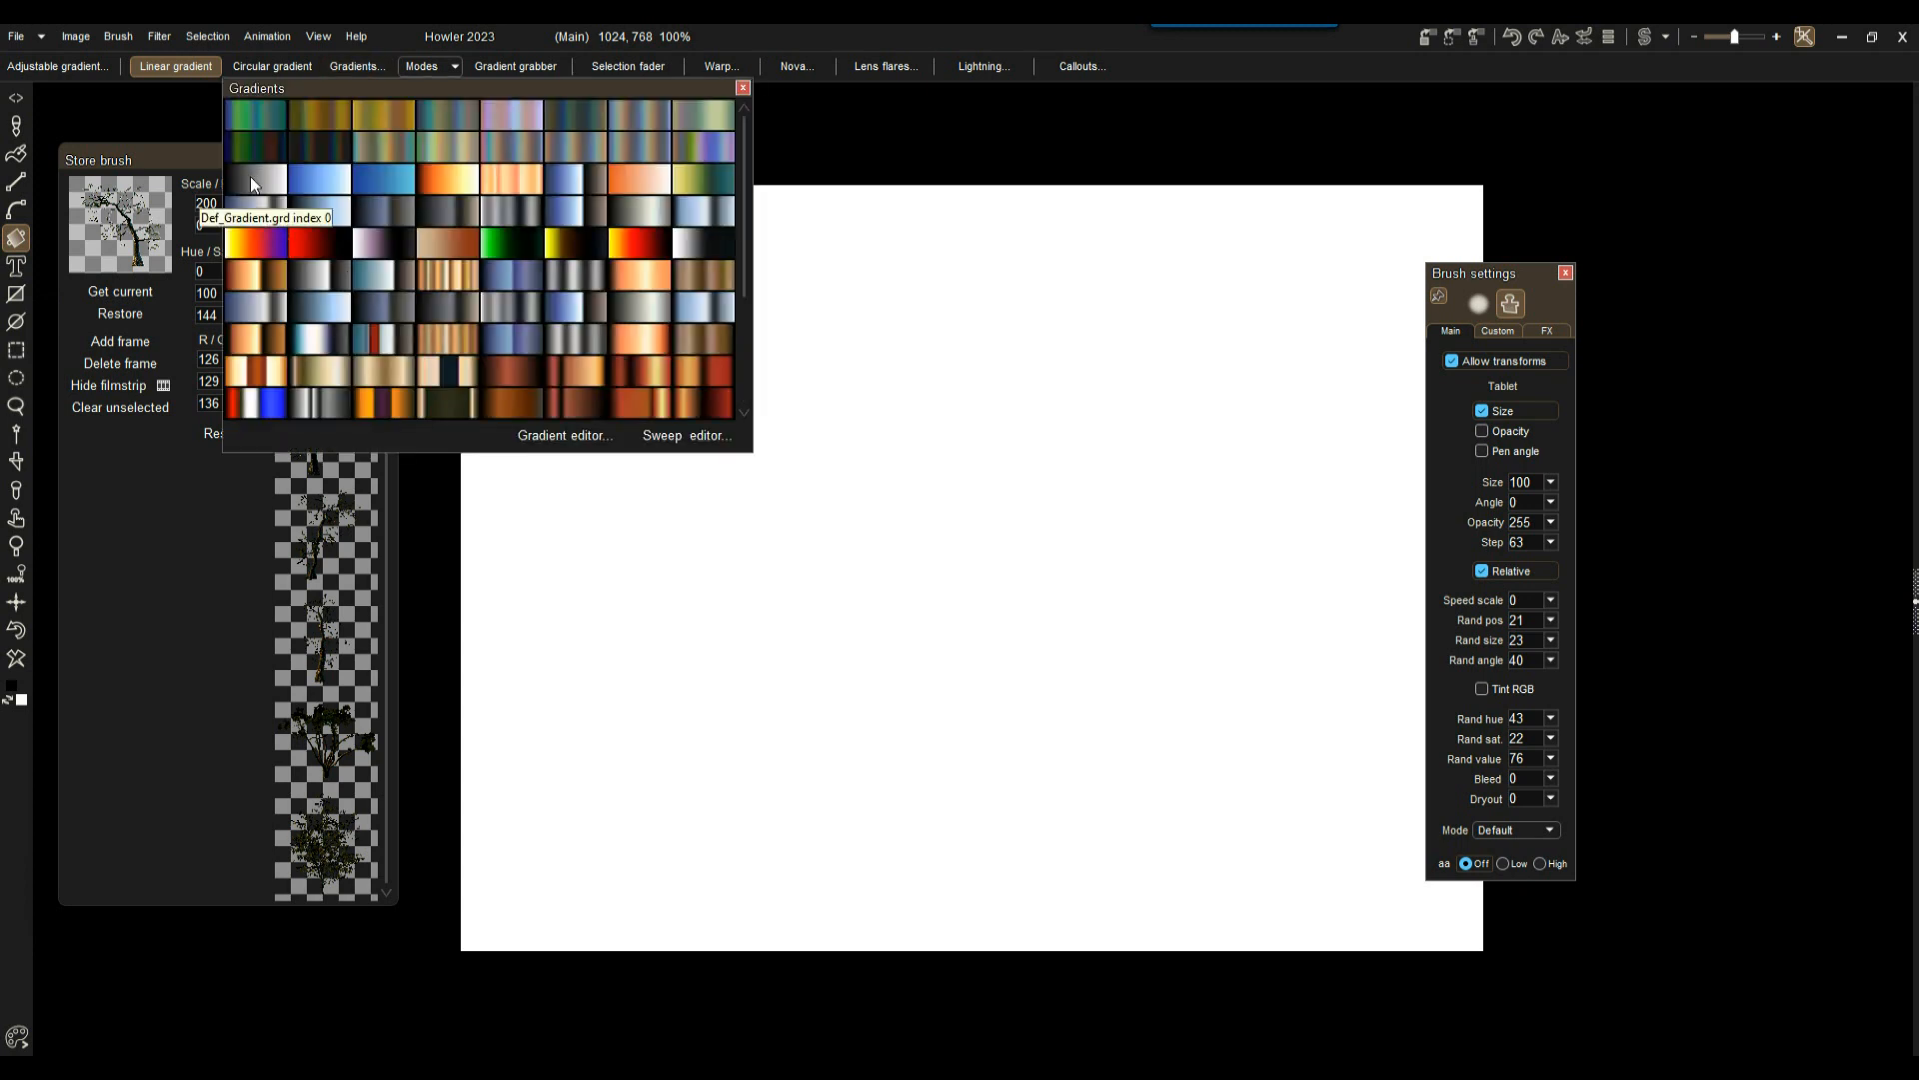
left_click(250, 176)
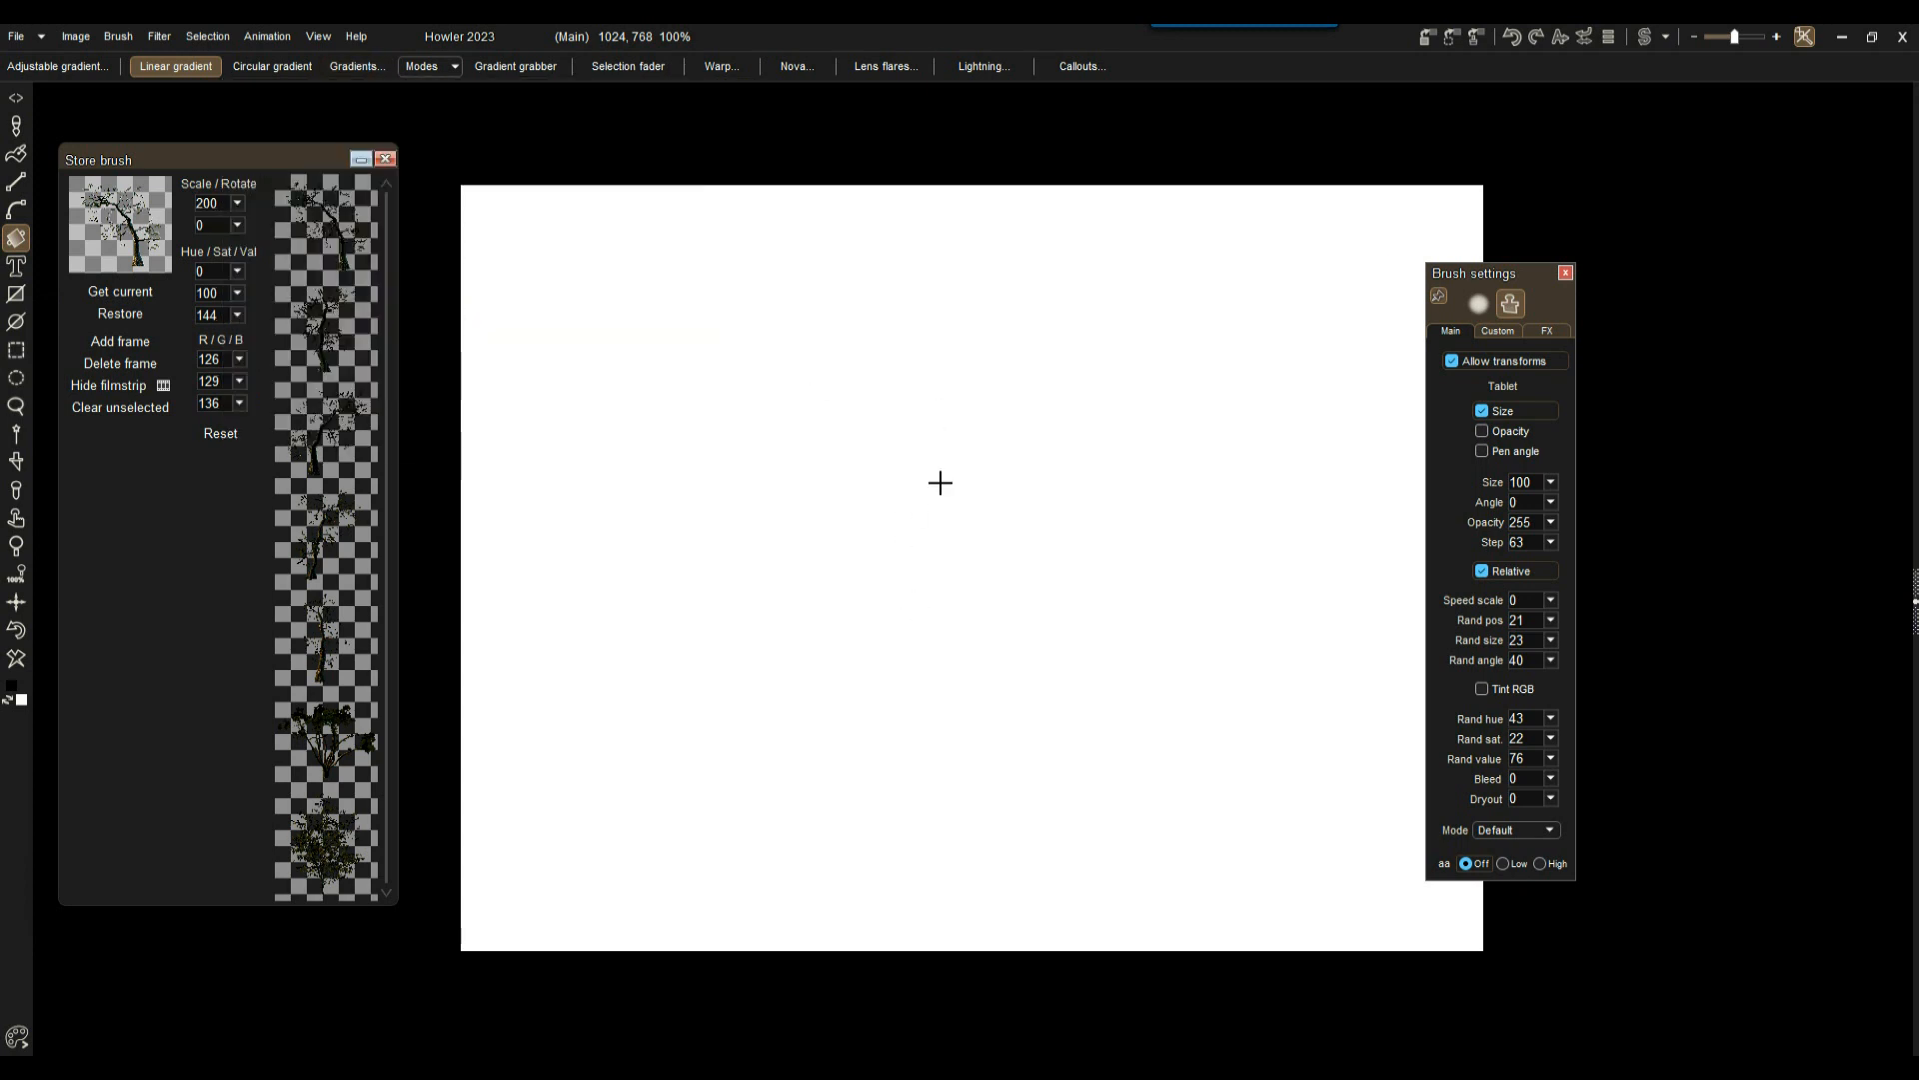
left_click_drag(949, 405, 943, 706)
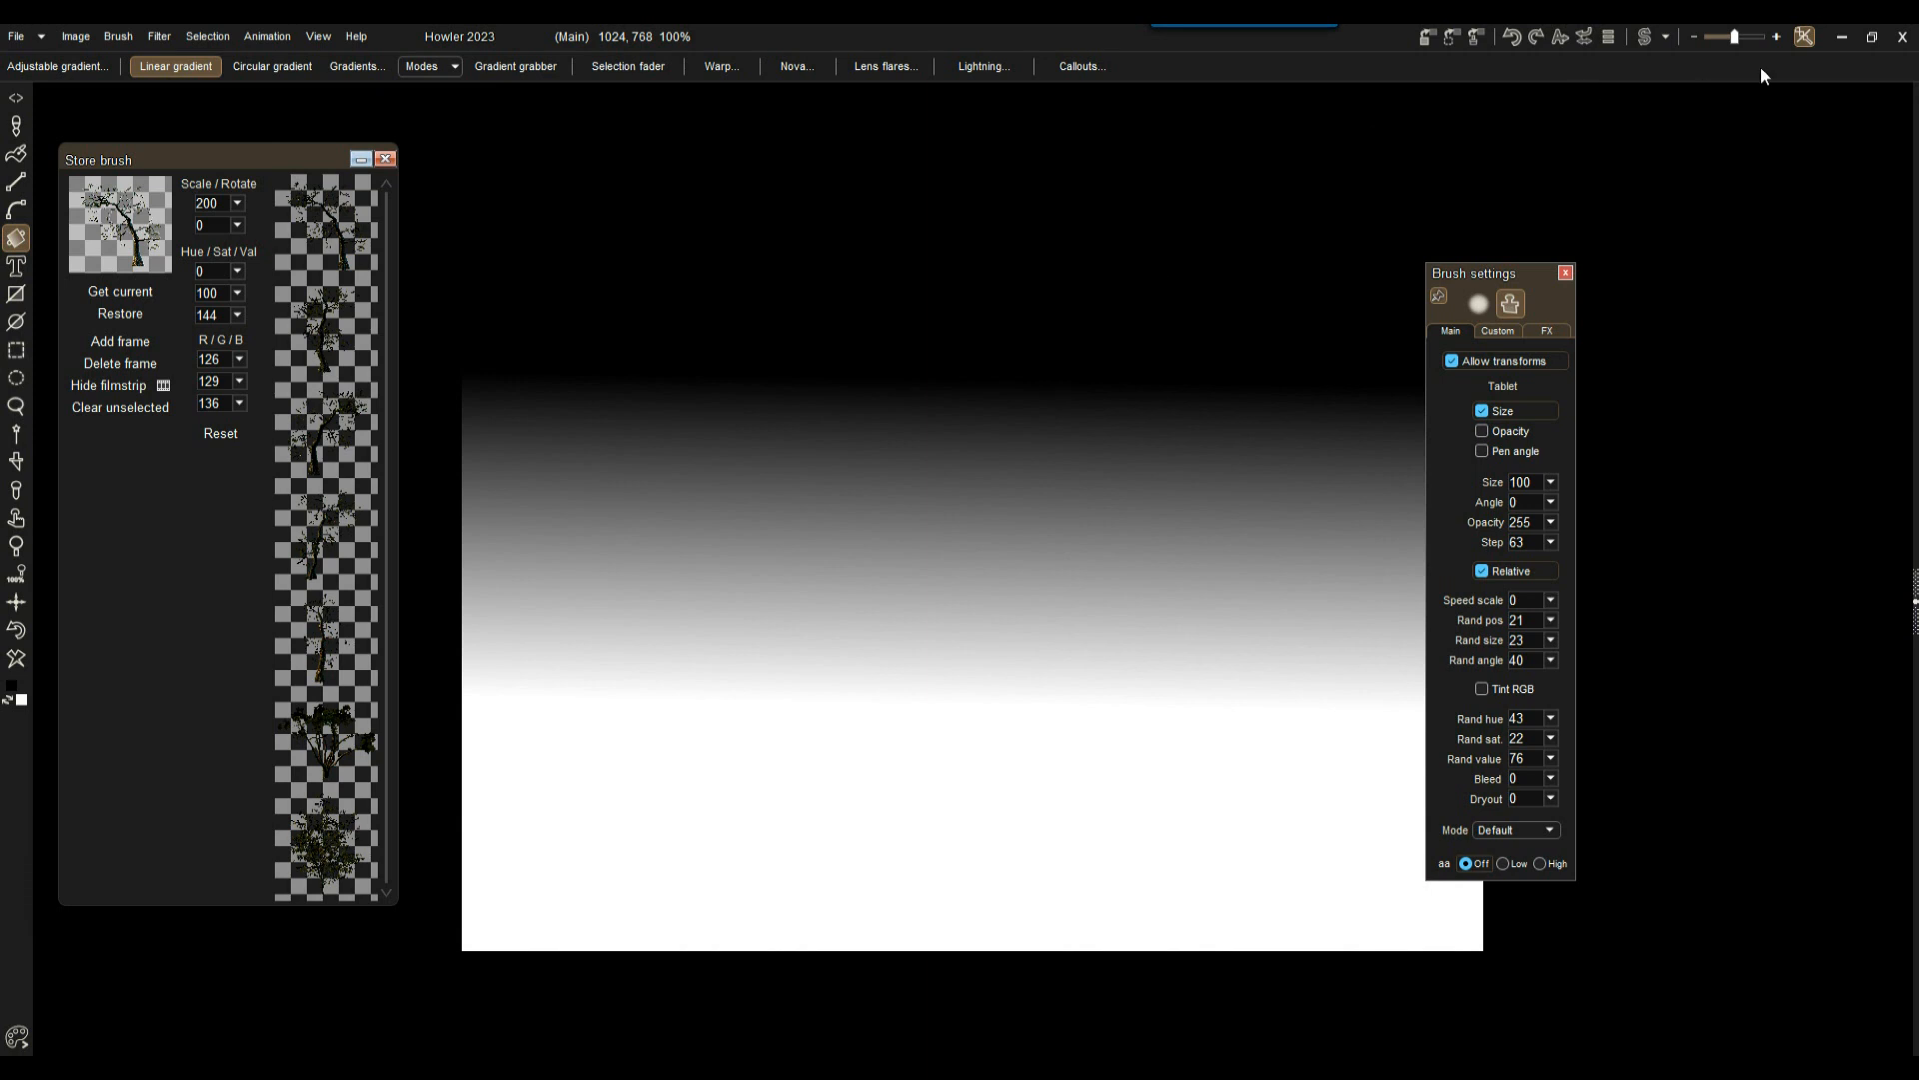
Step: Switch from the gradient image to the blank swap image and enable the Z scale guide in the grid settings
left_click(1645, 38)
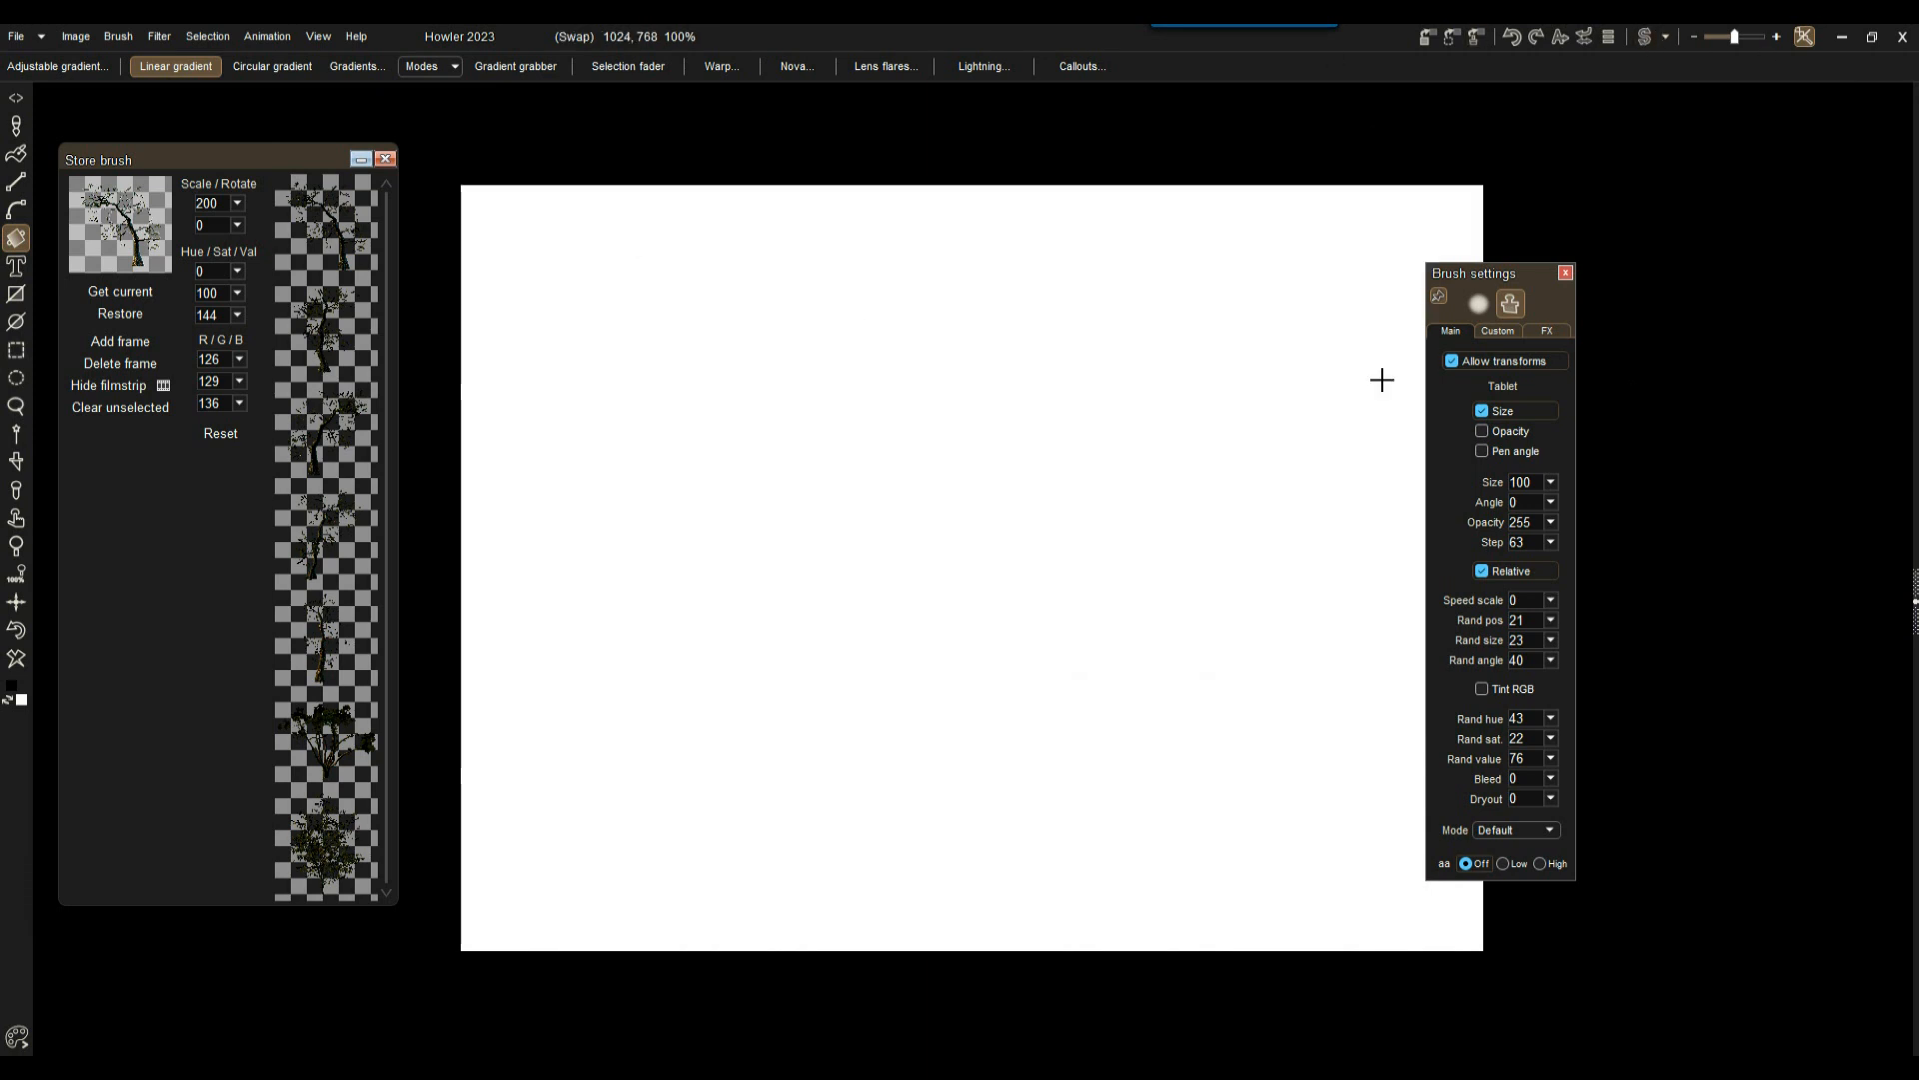
left_click(1914, 605)
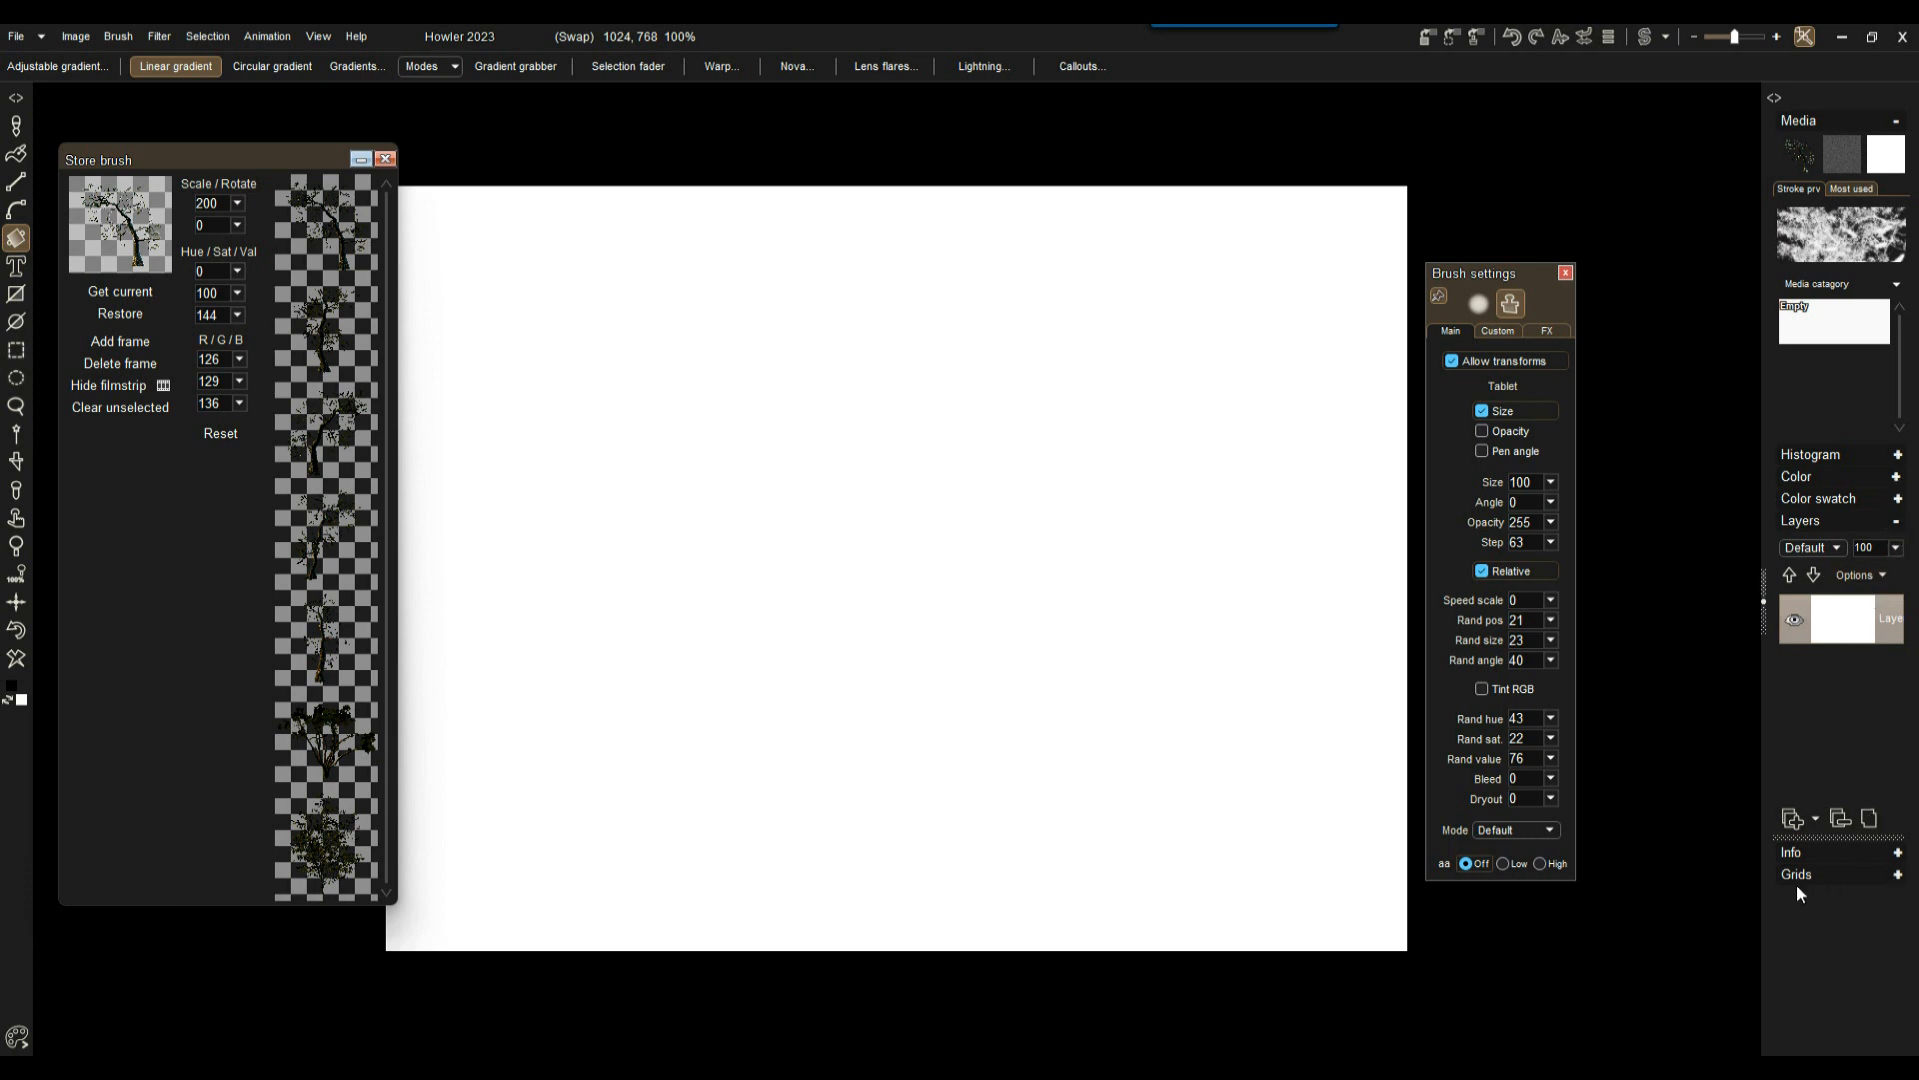
left_click(1897, 878)
scroll(1845, 835, "down", 3)
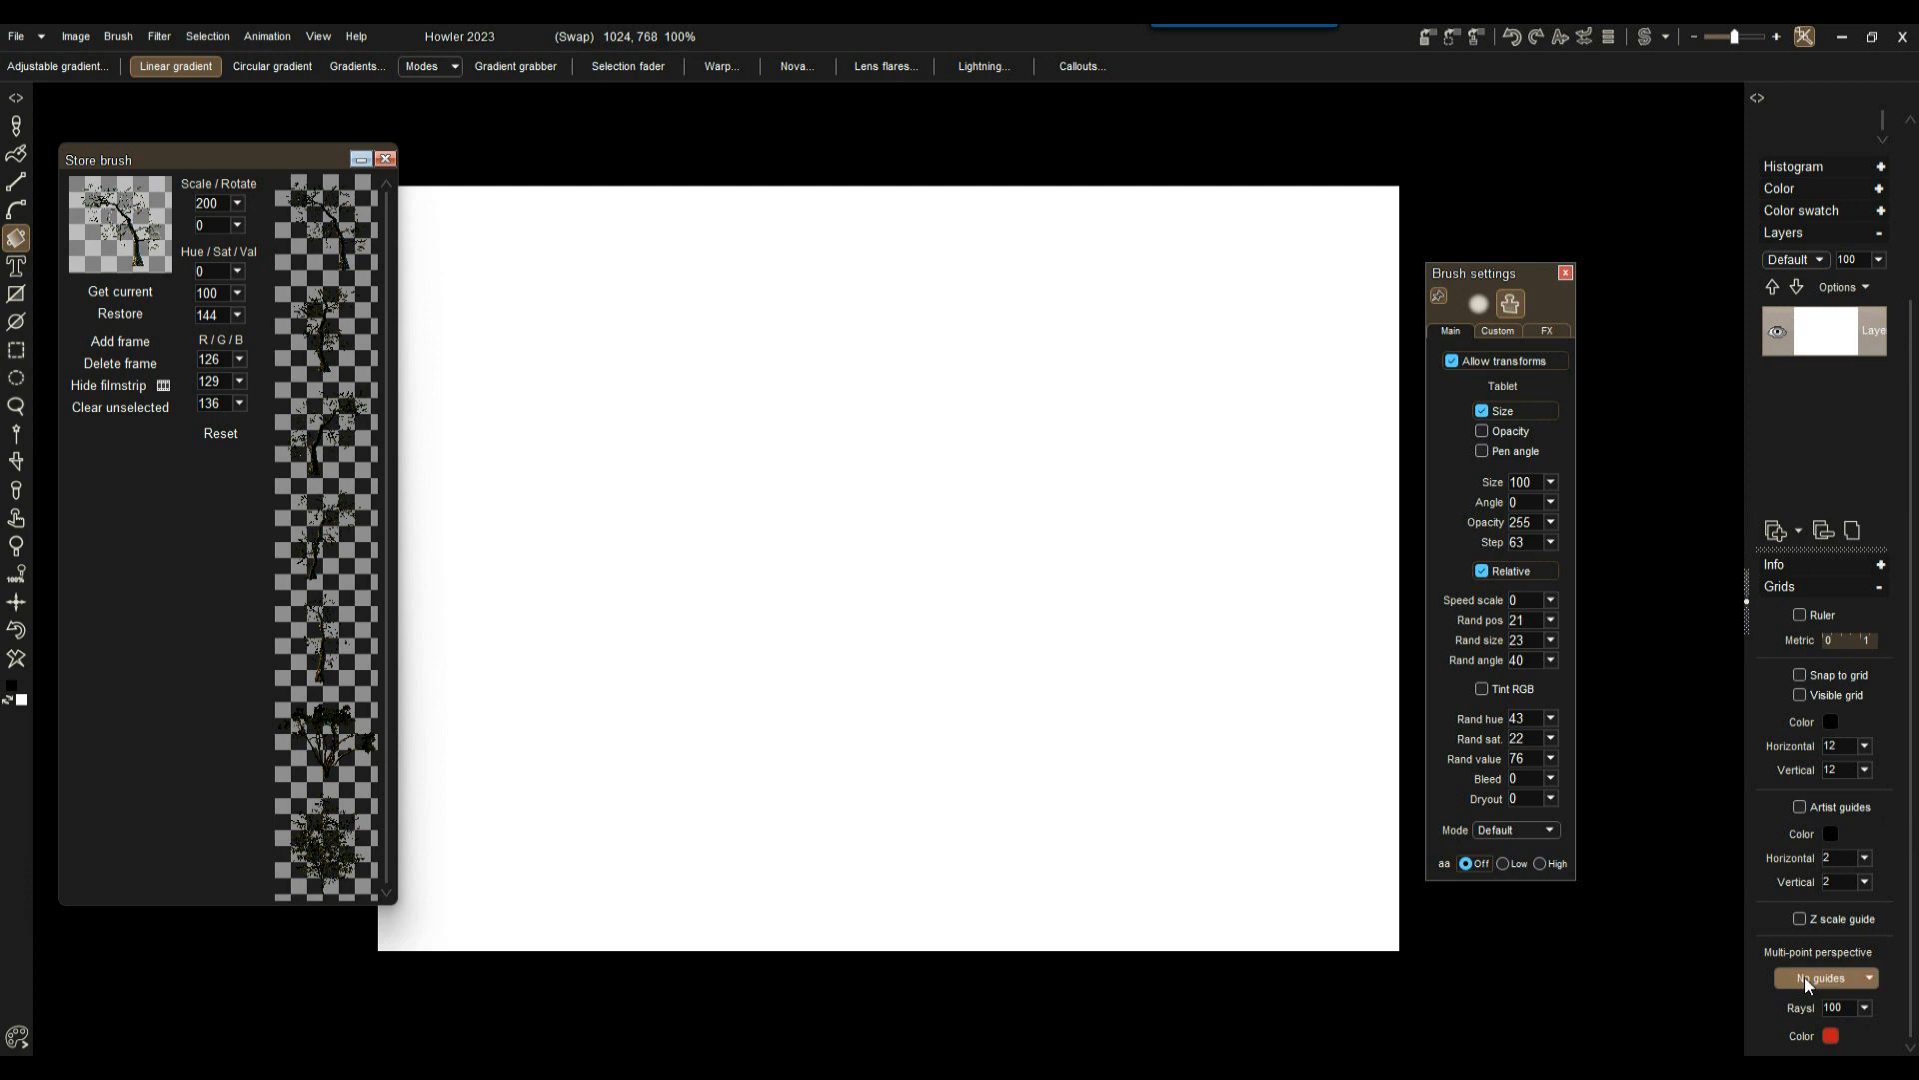
left_click(1799, 918)
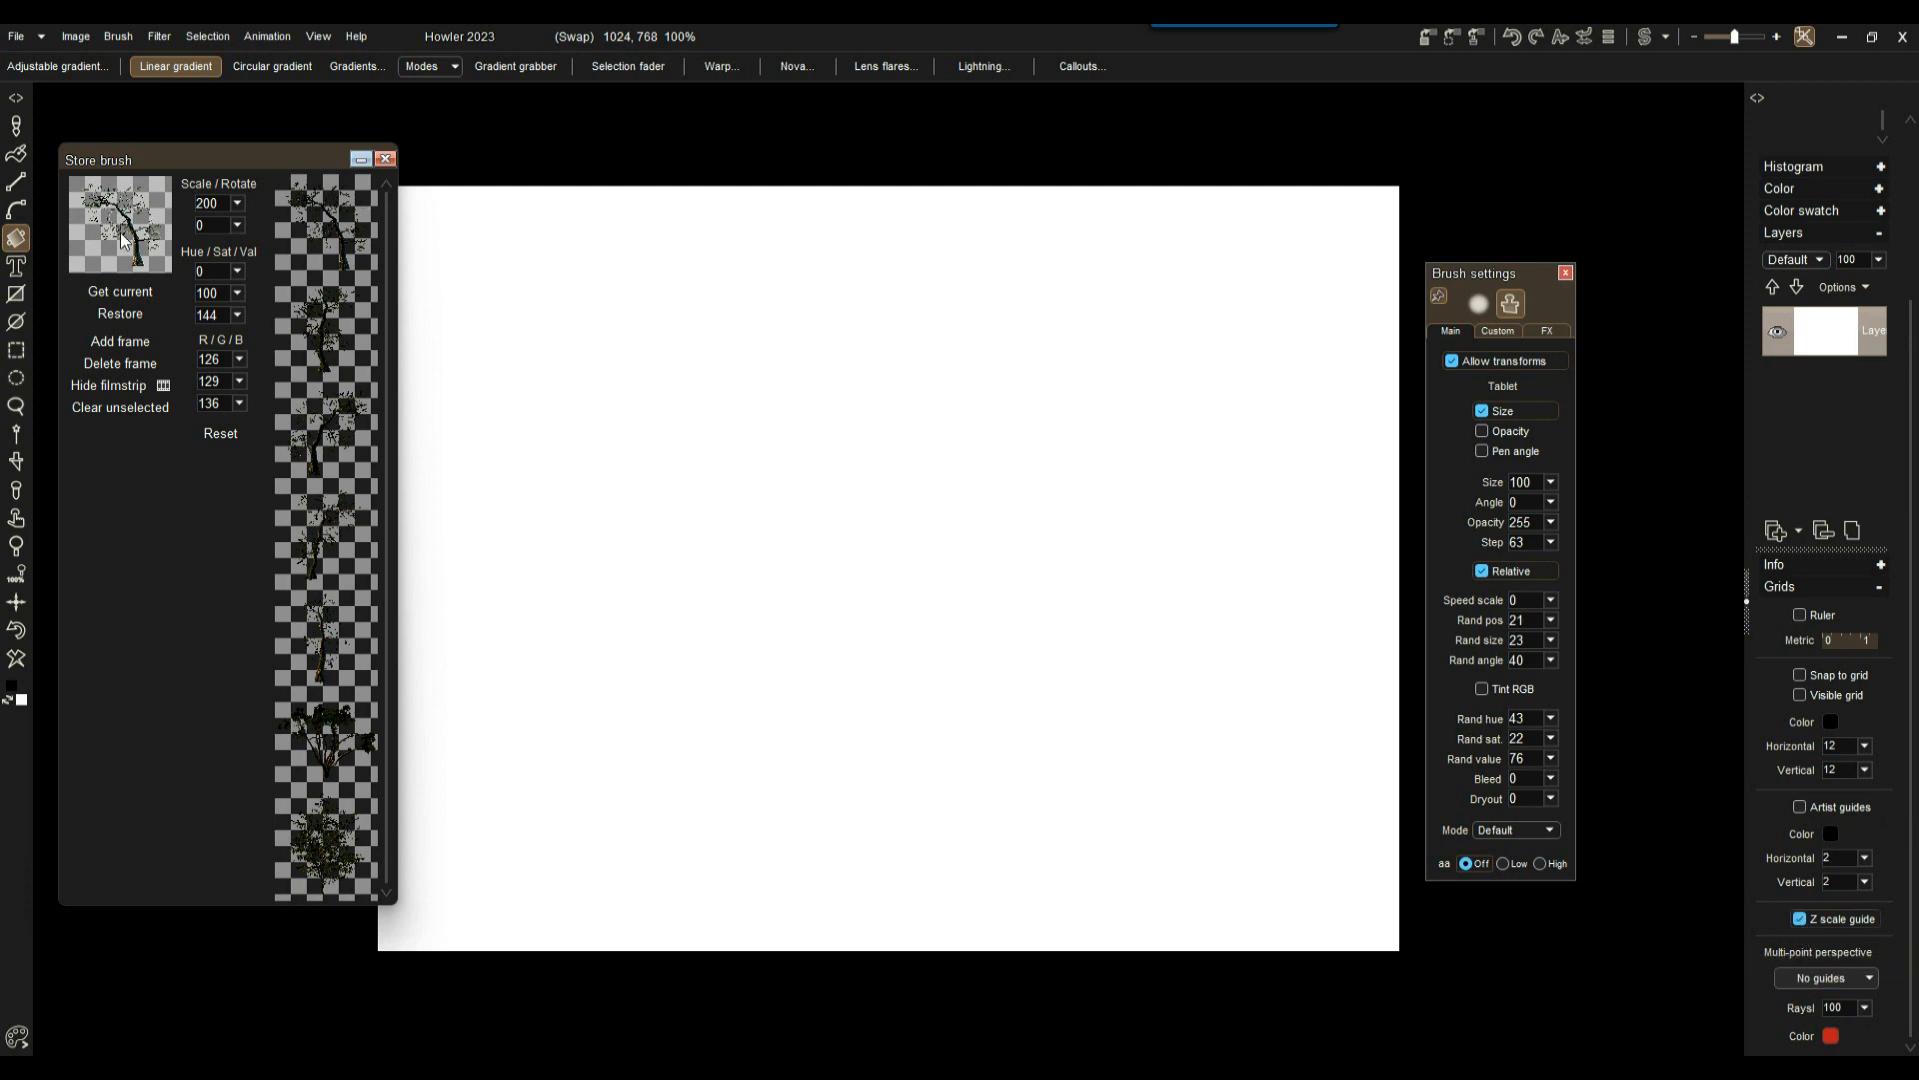
Step: Paint trees at different heights on the swap image so their size follows the Z scale guide
left_click(17, 127)
mouse_move(848, 347)
left_mouse_down()
mouse_move(893, 590)
mouse_move(839, 441)
mouse_move(905, 564)
mouse_move(890, 302)
left_mouse_up()
mouse_move(896, 381)
left_mouse_down()
mouse_move(904, 427)
mouse_move(901, 297)
left_mouse_up()
mouse_move(1008, 343)
left_mouse_down()
mouse_move(1059, 651)
mouse_move(1184, 948)
mouse_move(914, 330)
mouse_move(887, 416)
mouse_move(823, 355)
mouse_move(478, 762)
left_mouse_up()
left_click_drag(1225, 395, 950, 420)
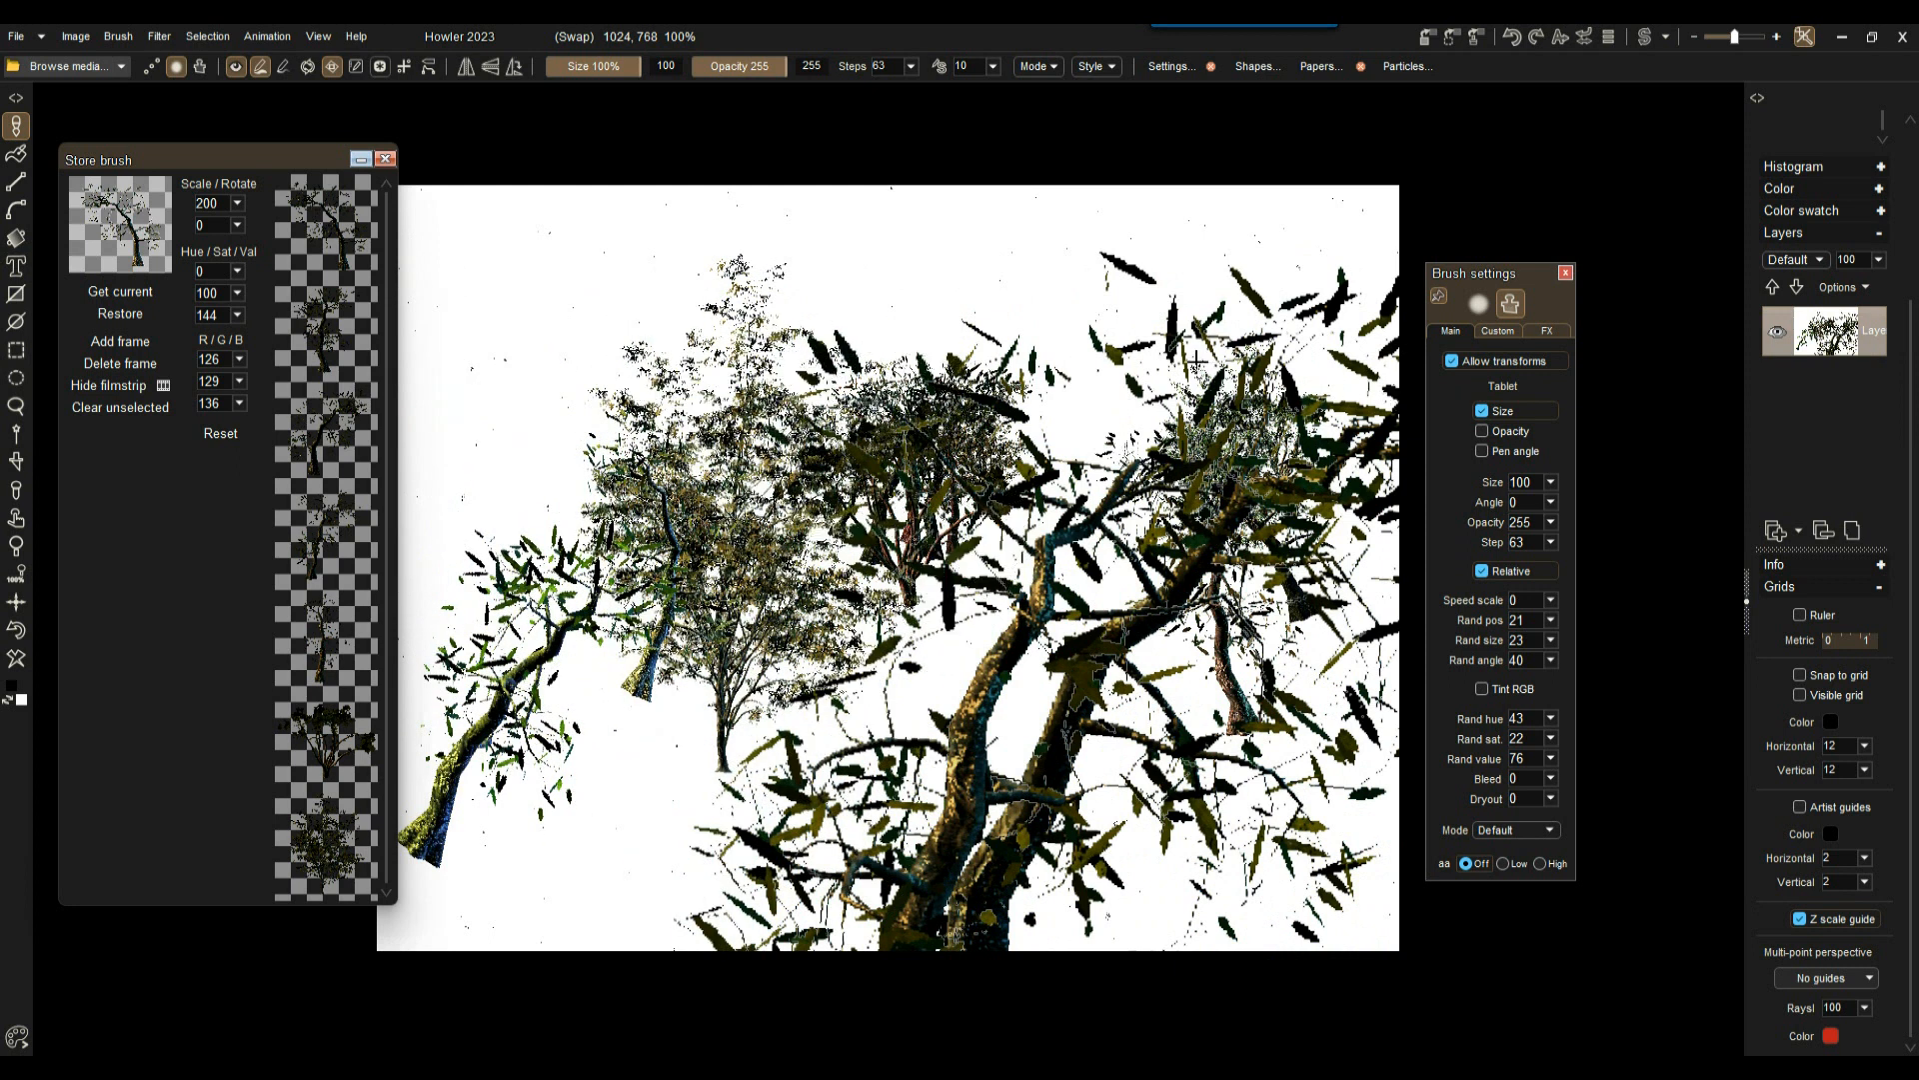
left_click(159, 36)
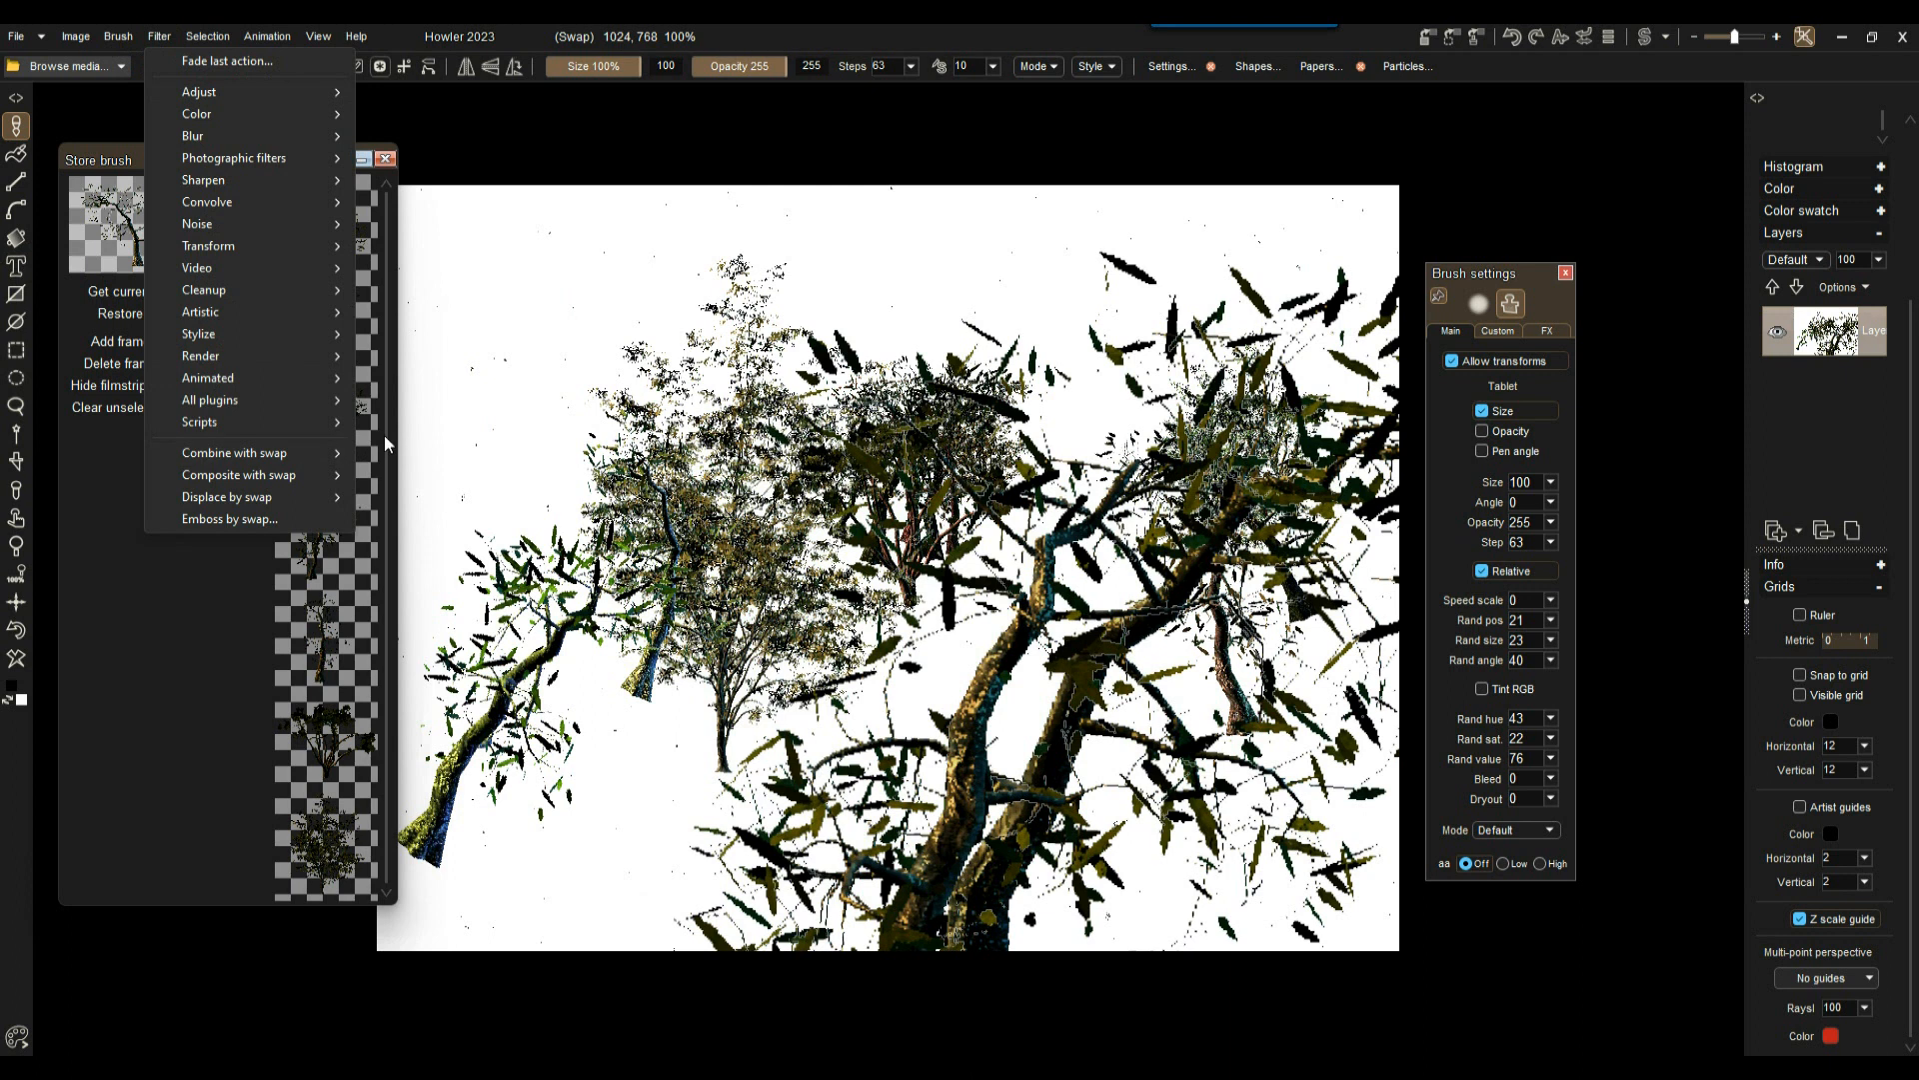
mouse_move(238, 362)
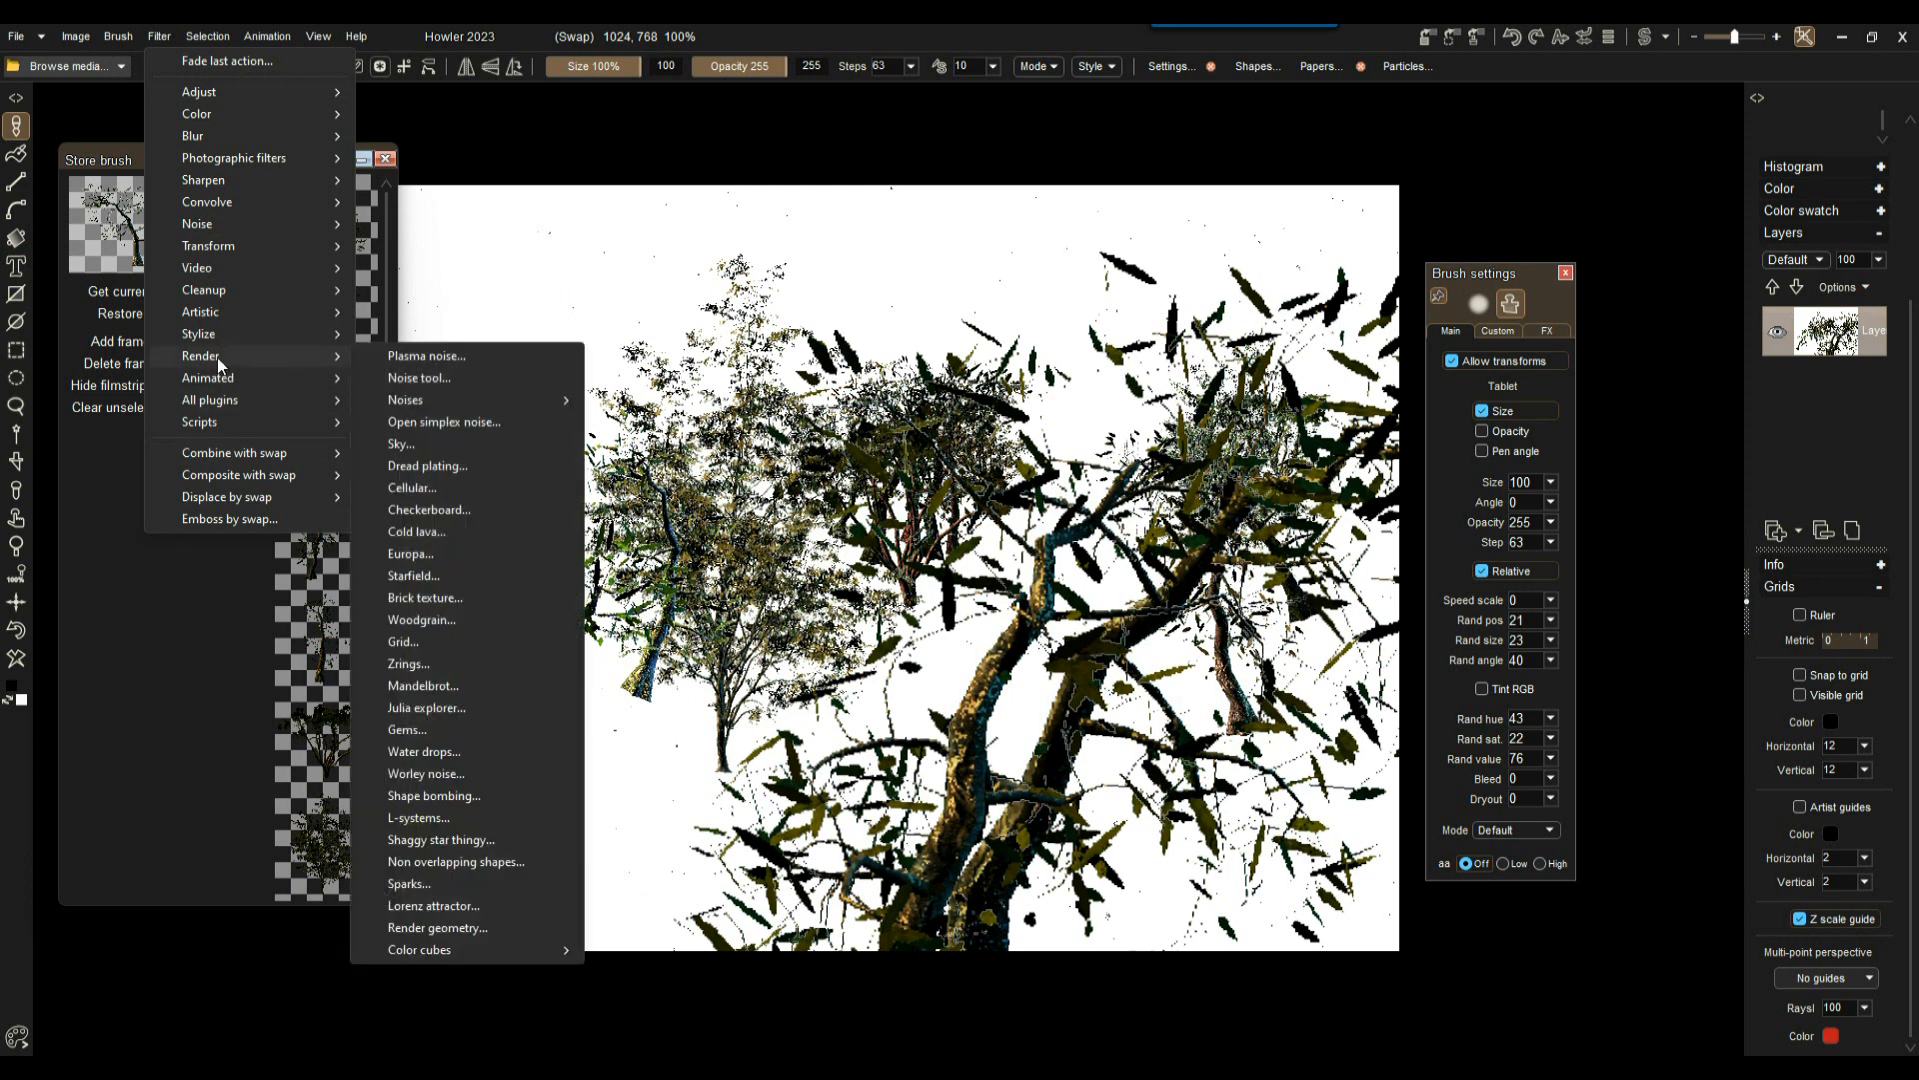
left_click(455, 932)
mouse_move(990, 344)
left_mouse_down()
mouse_move(498, 404)
mouse_move(557, 413)
mouse_move(512, 450)
mouse_move(803, 151)
left_mouse_up()
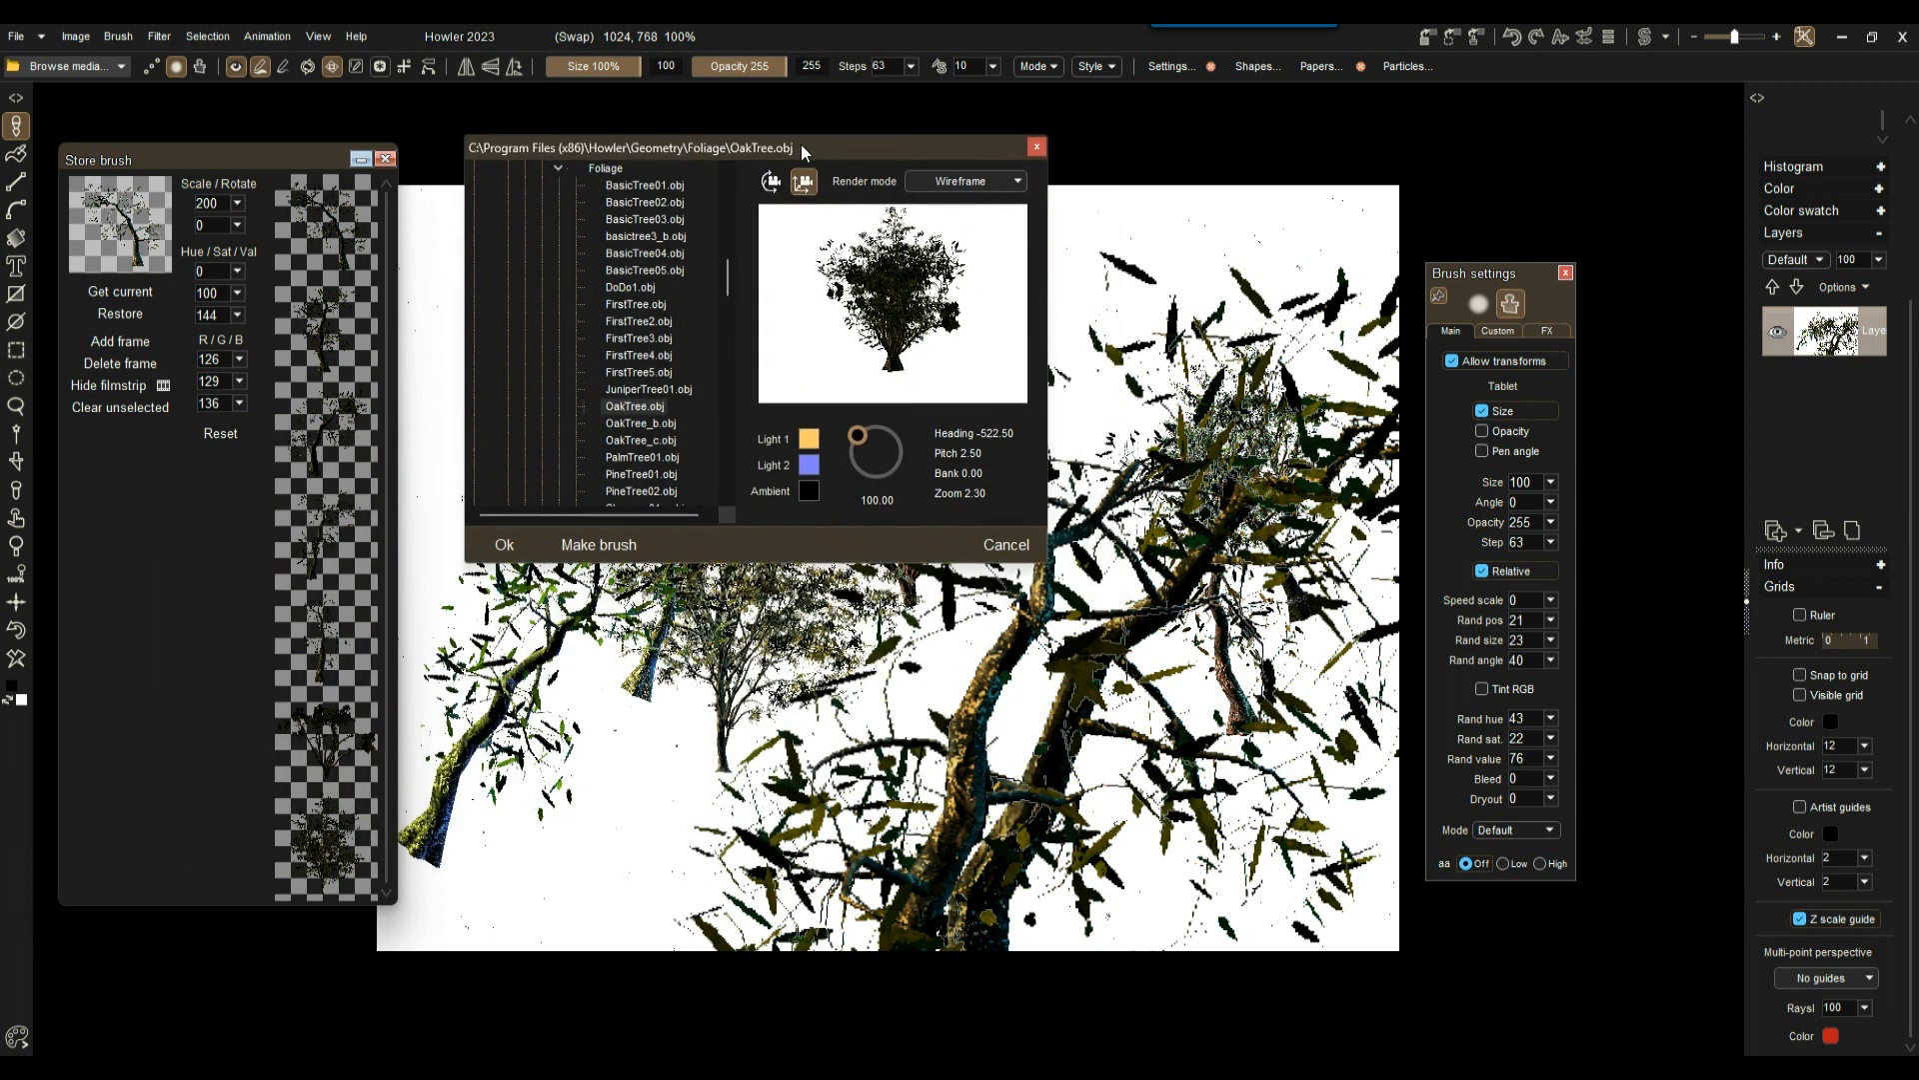
left_click(598, 544)
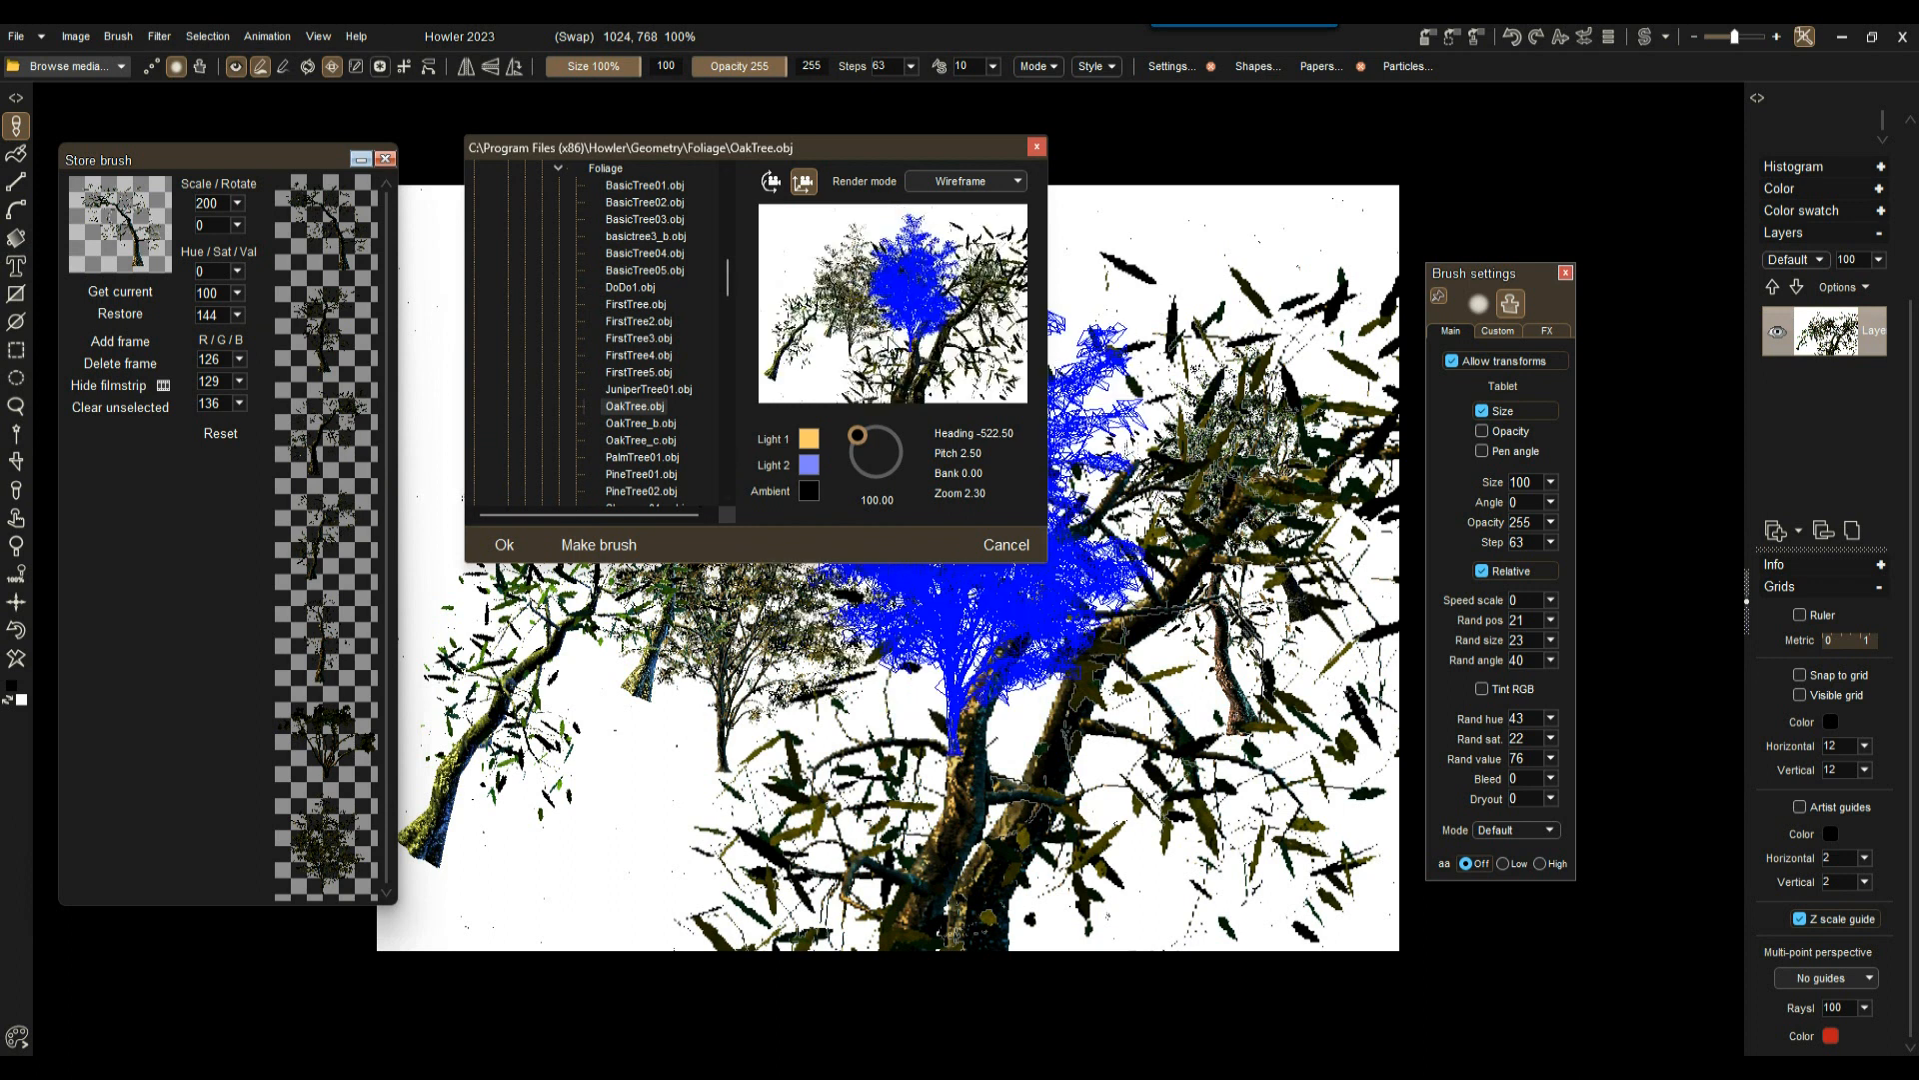
left_click(975, 547)
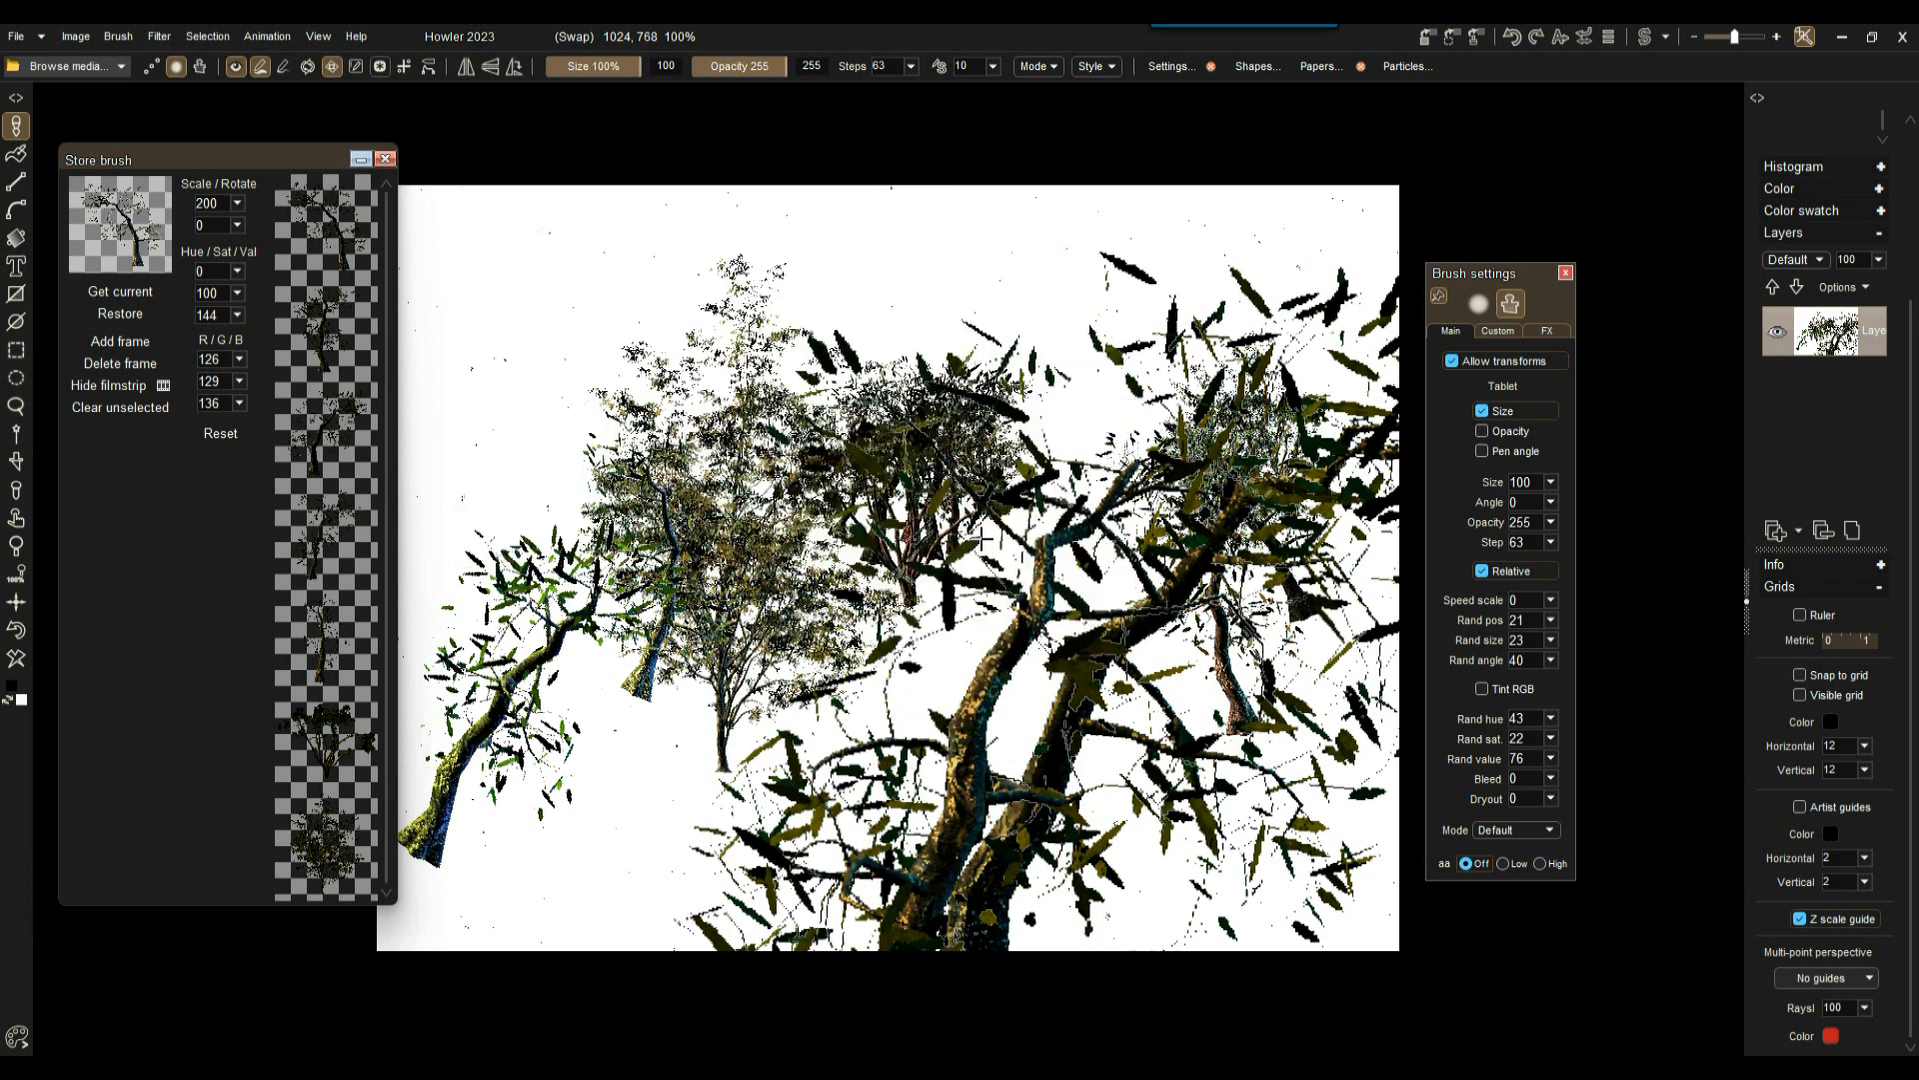
Step: Clear the painted trees and the large Store brush window out of the way, and open the Render geometry filter
left_click(18, 660)
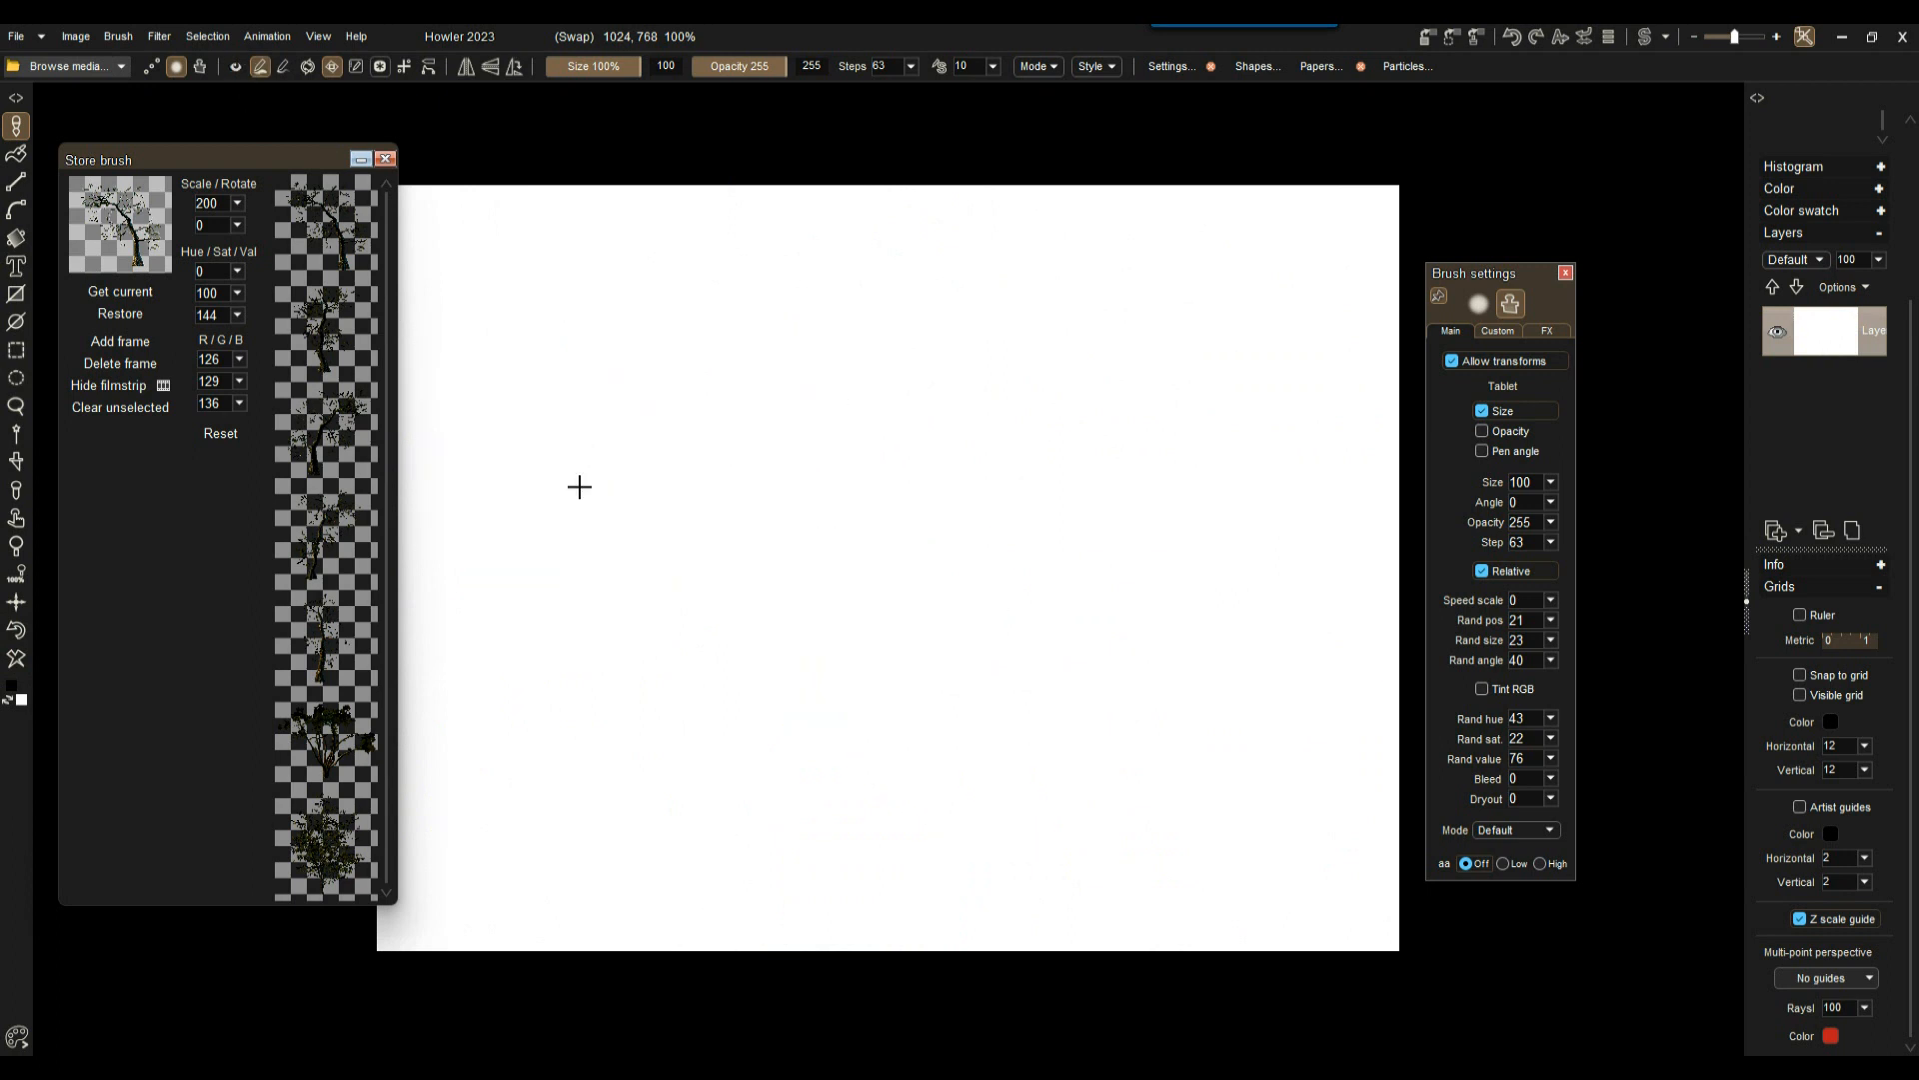
left_click(361, 159)
left_click(159, 36)
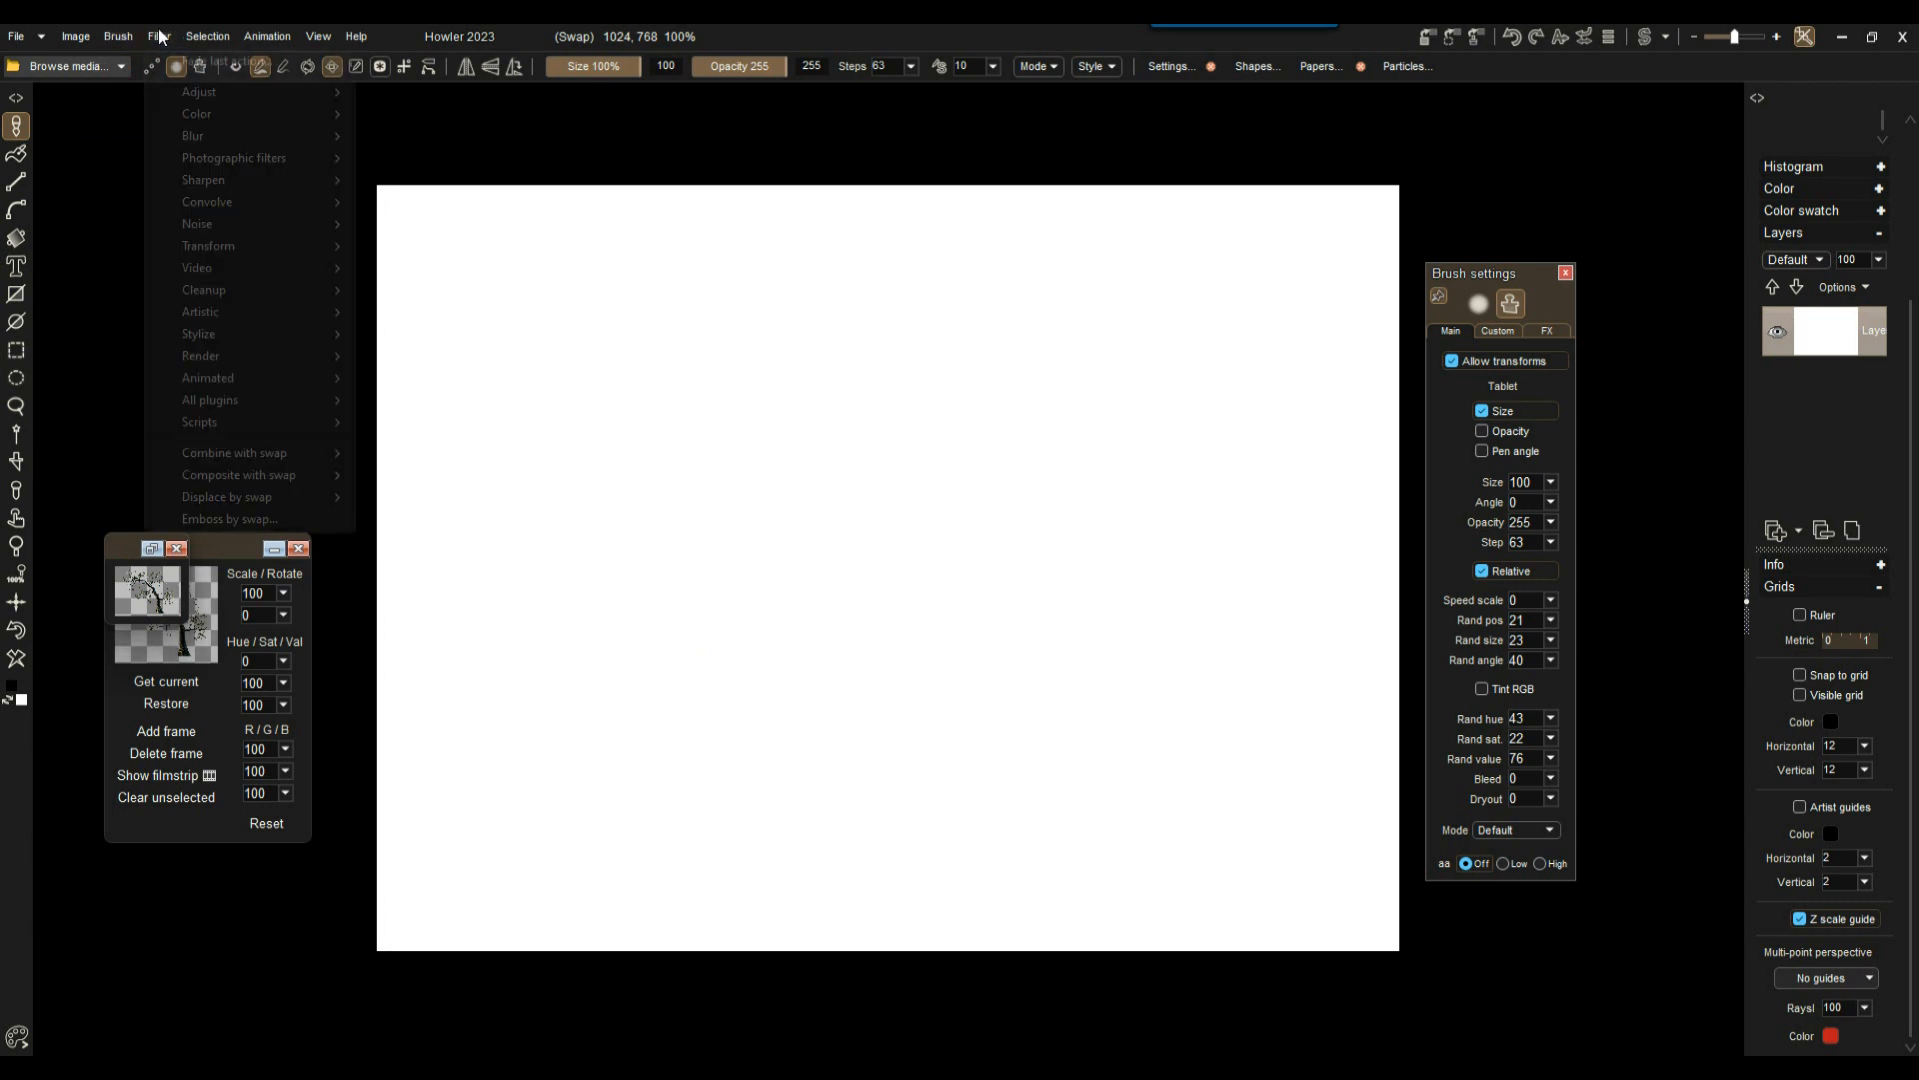
mouse_move(201, 362)
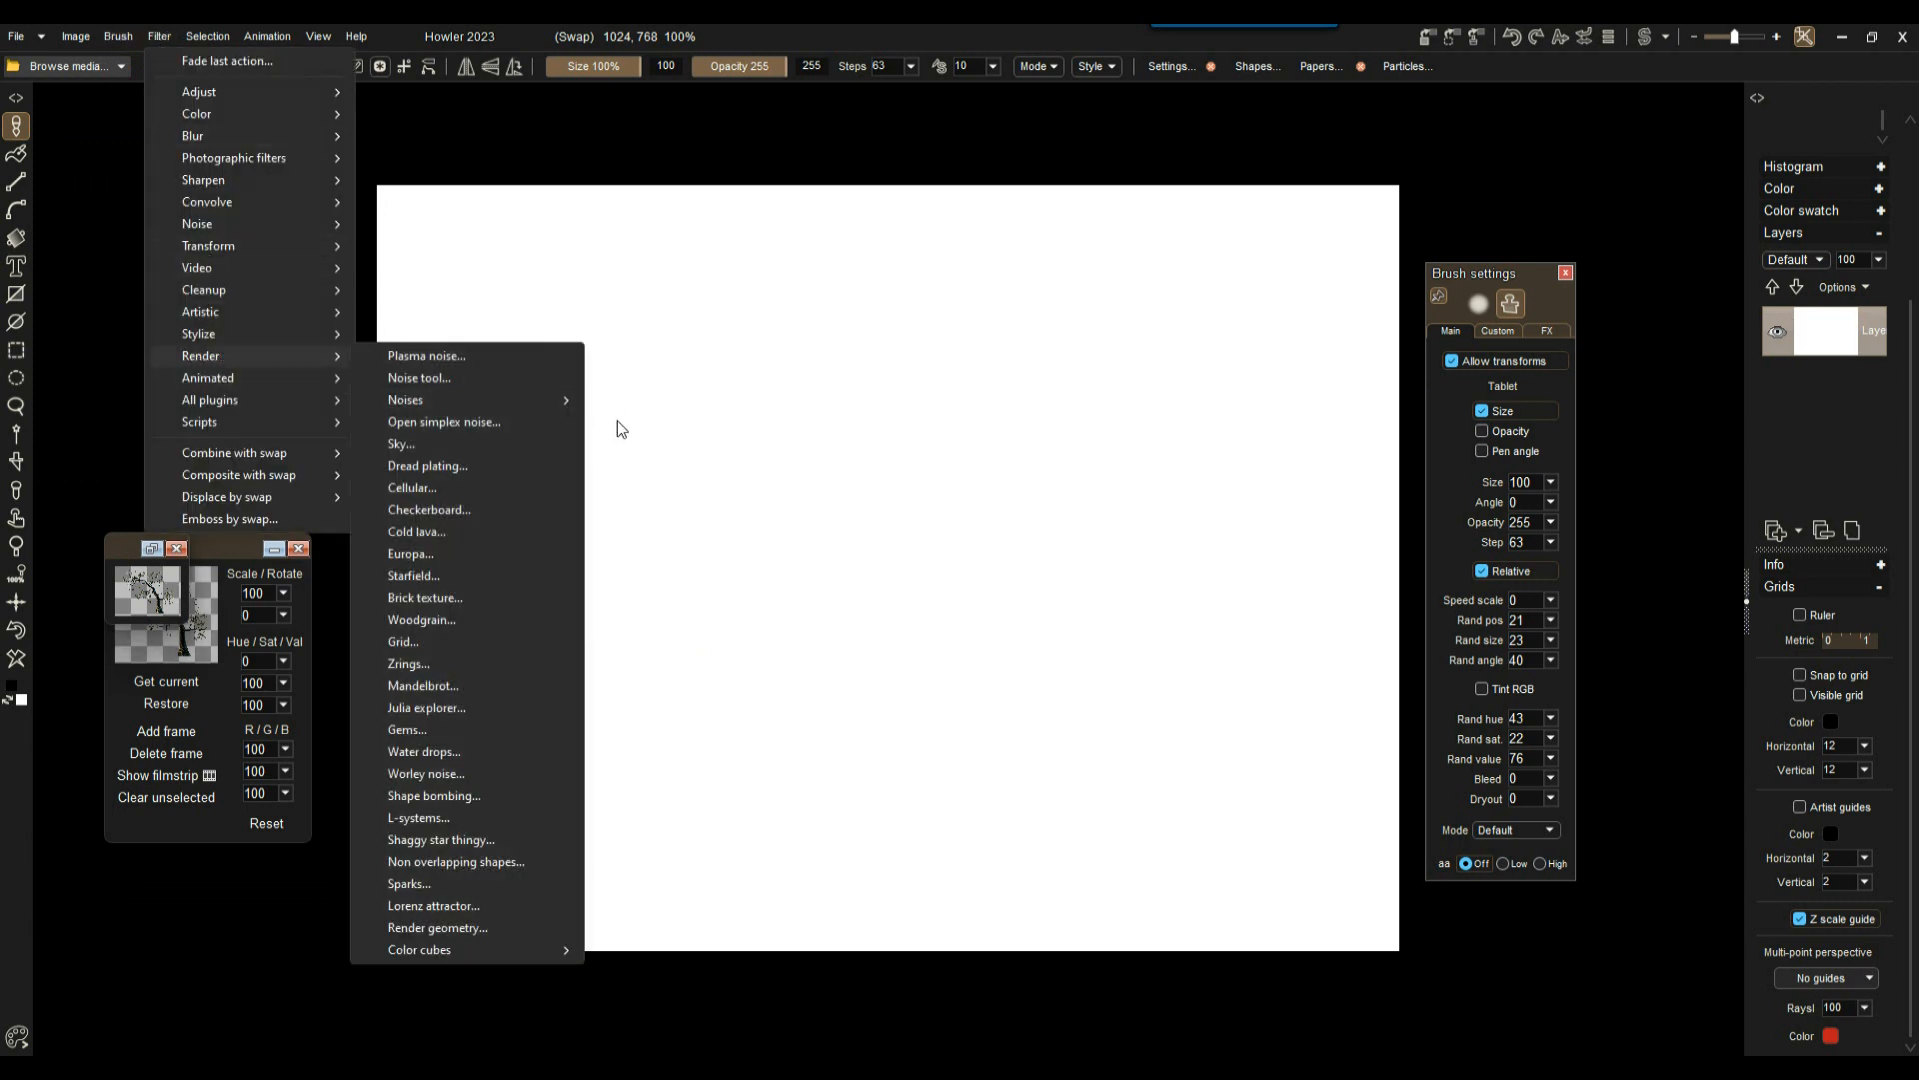
left_click(437, 928)
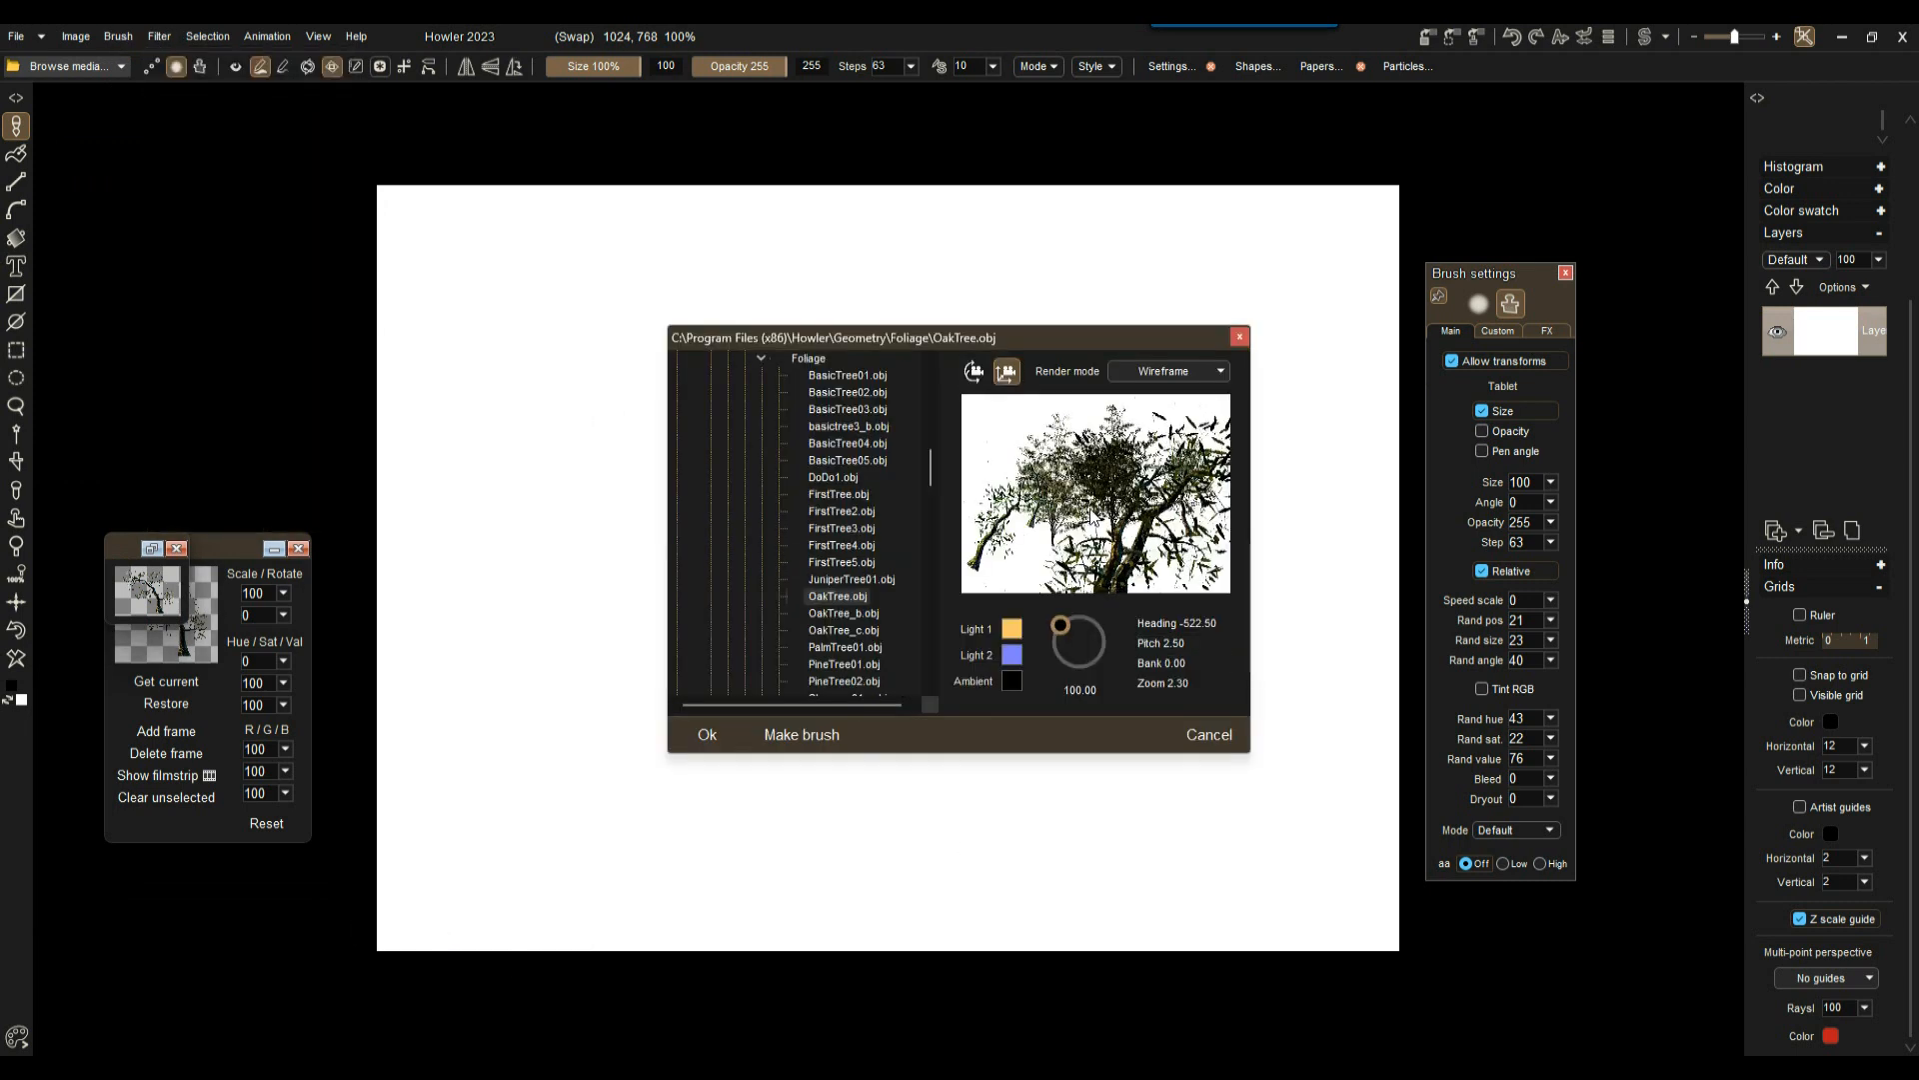
Step: Load Blacktip Shark.obj from the Black tip Shark folder under $ OBJ2\$ GOOD4DEMO on drive F for rendering
left_click_drag(929, 472, 955, 624)
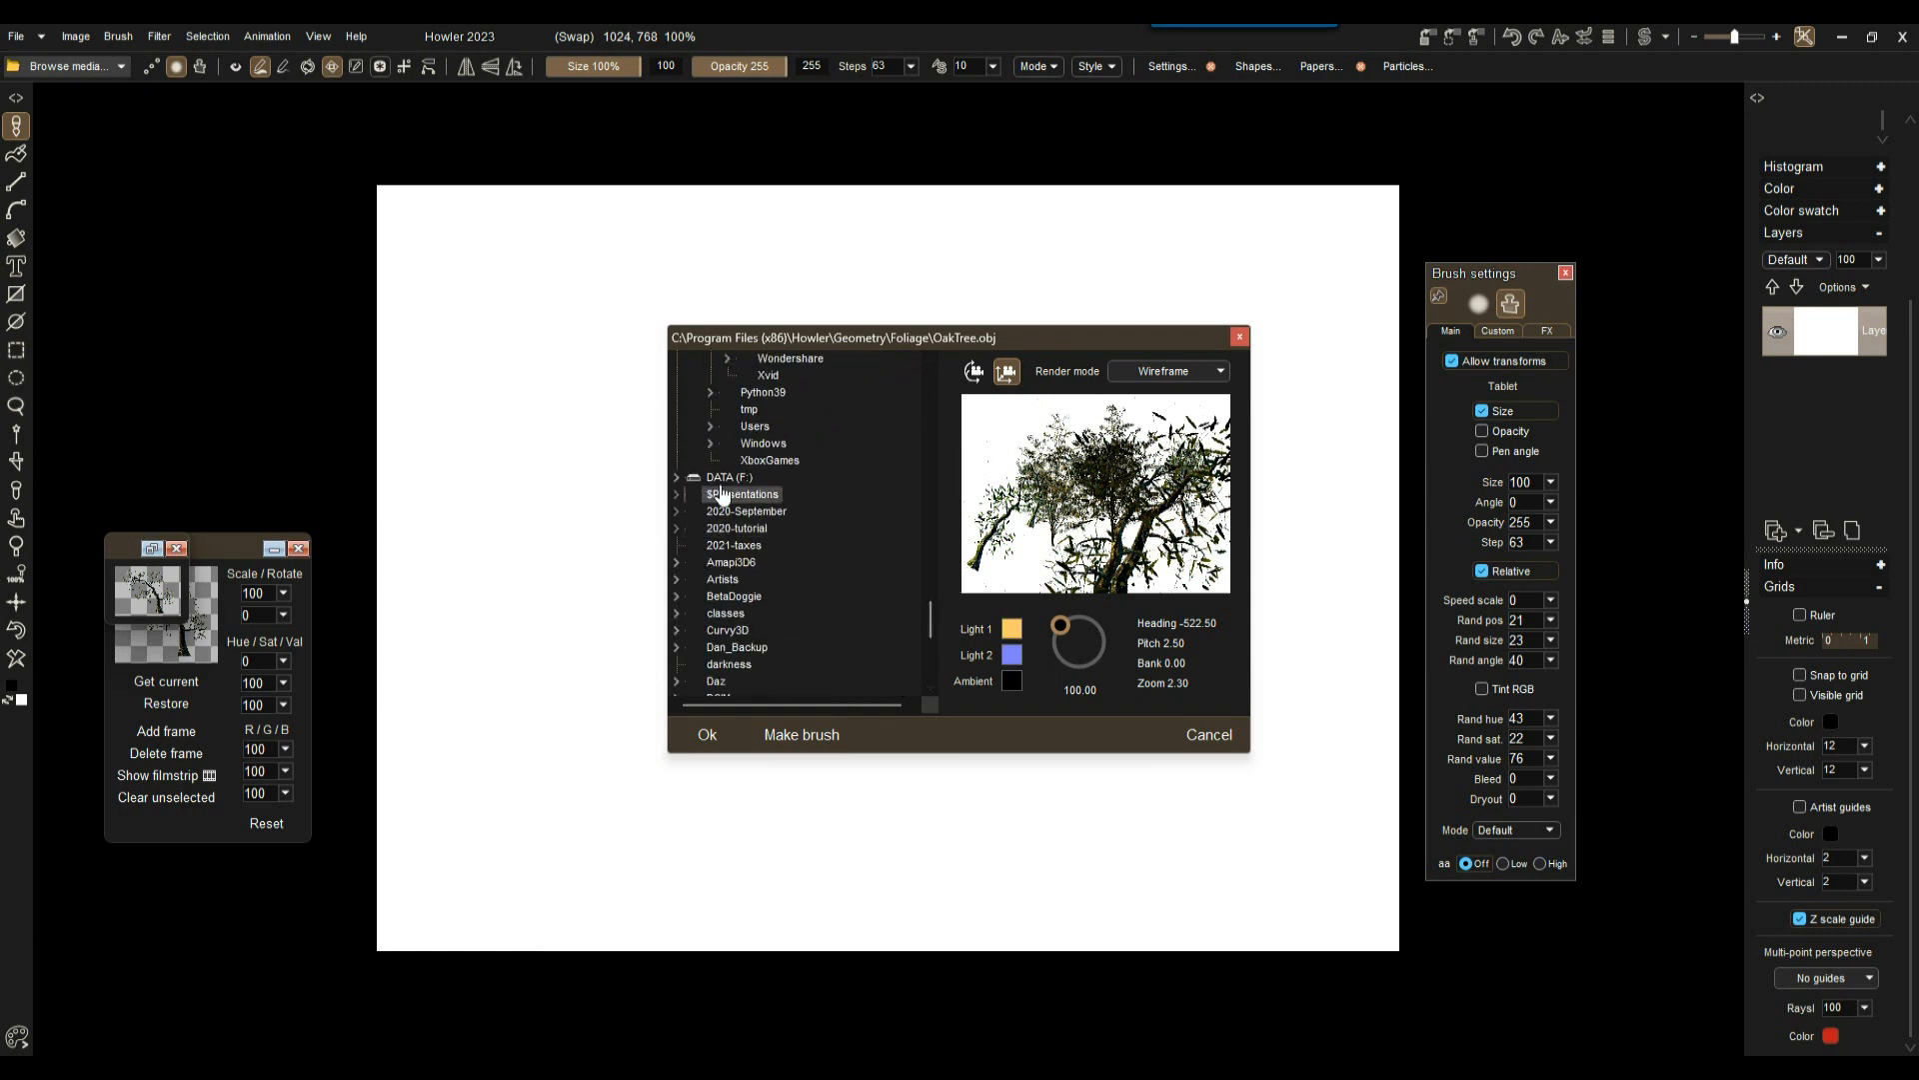
left_click(727, 480)
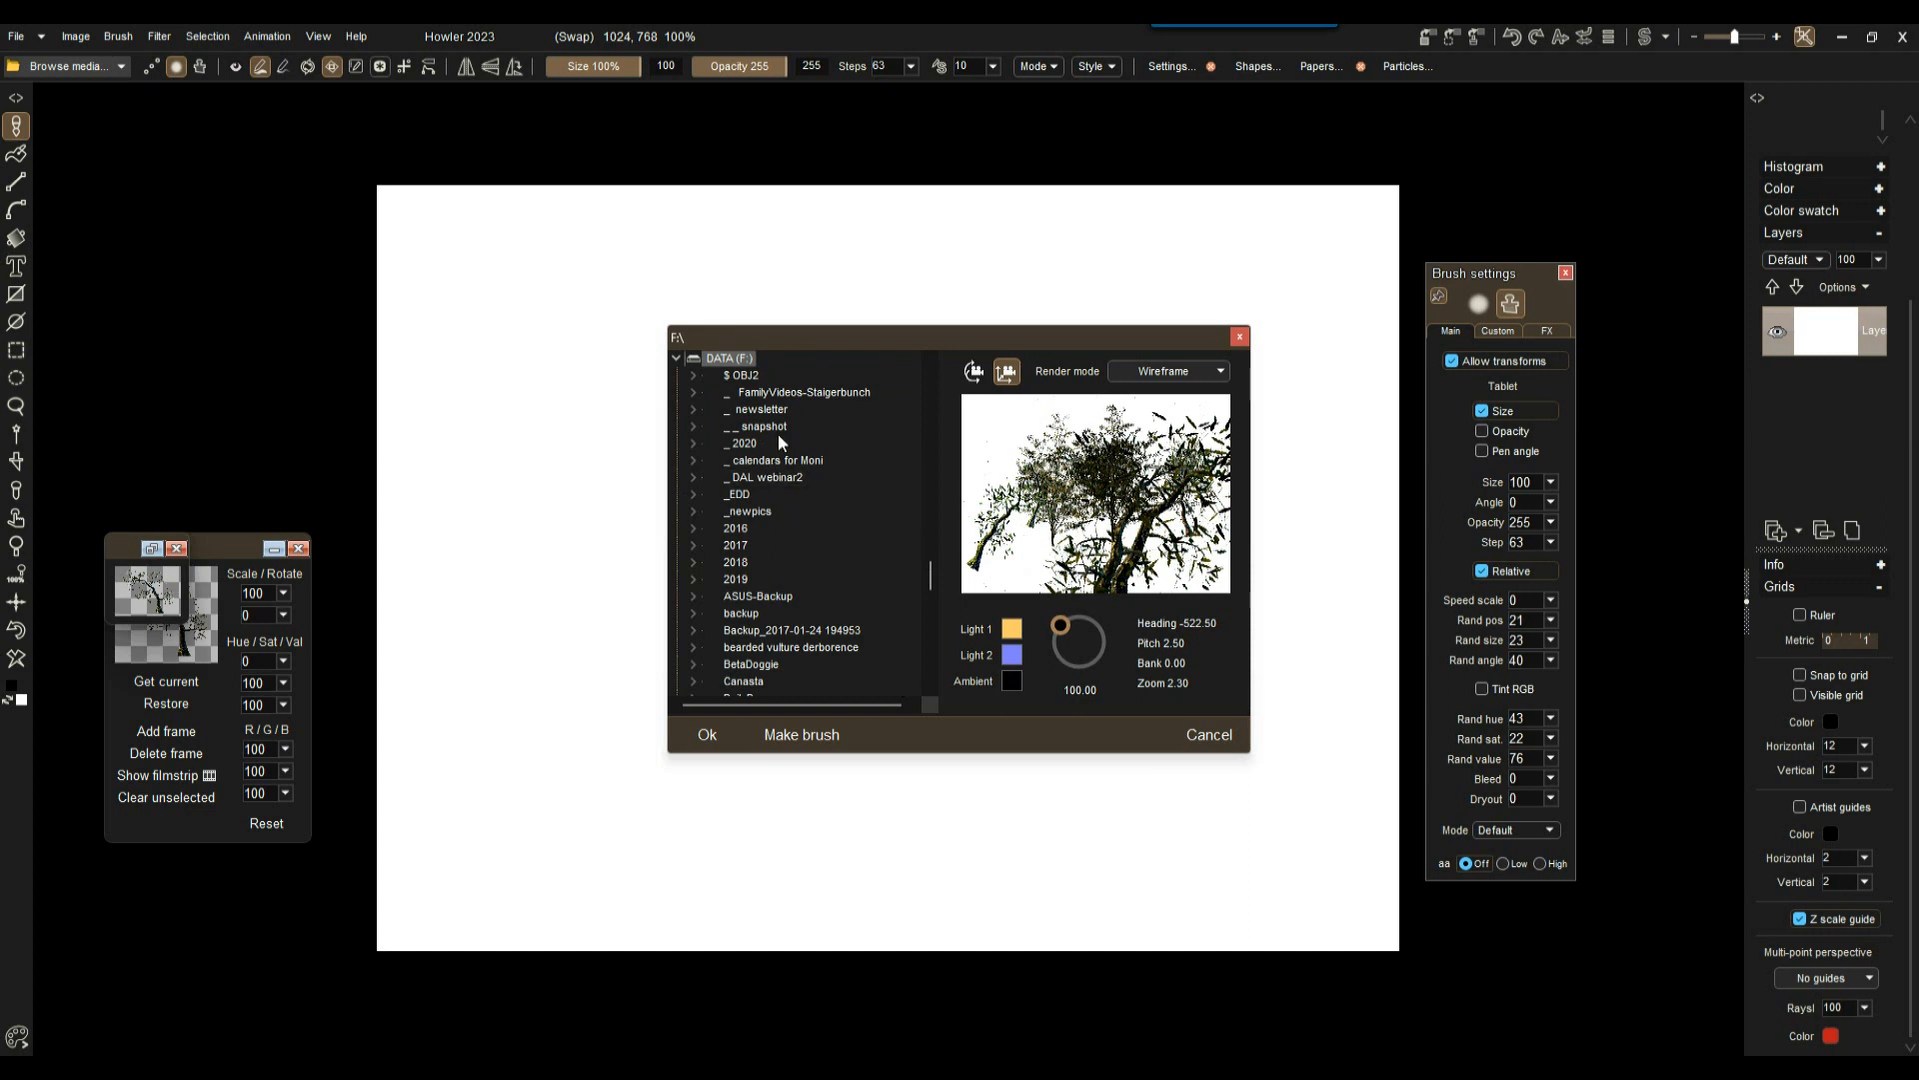
left_click(742, 375)
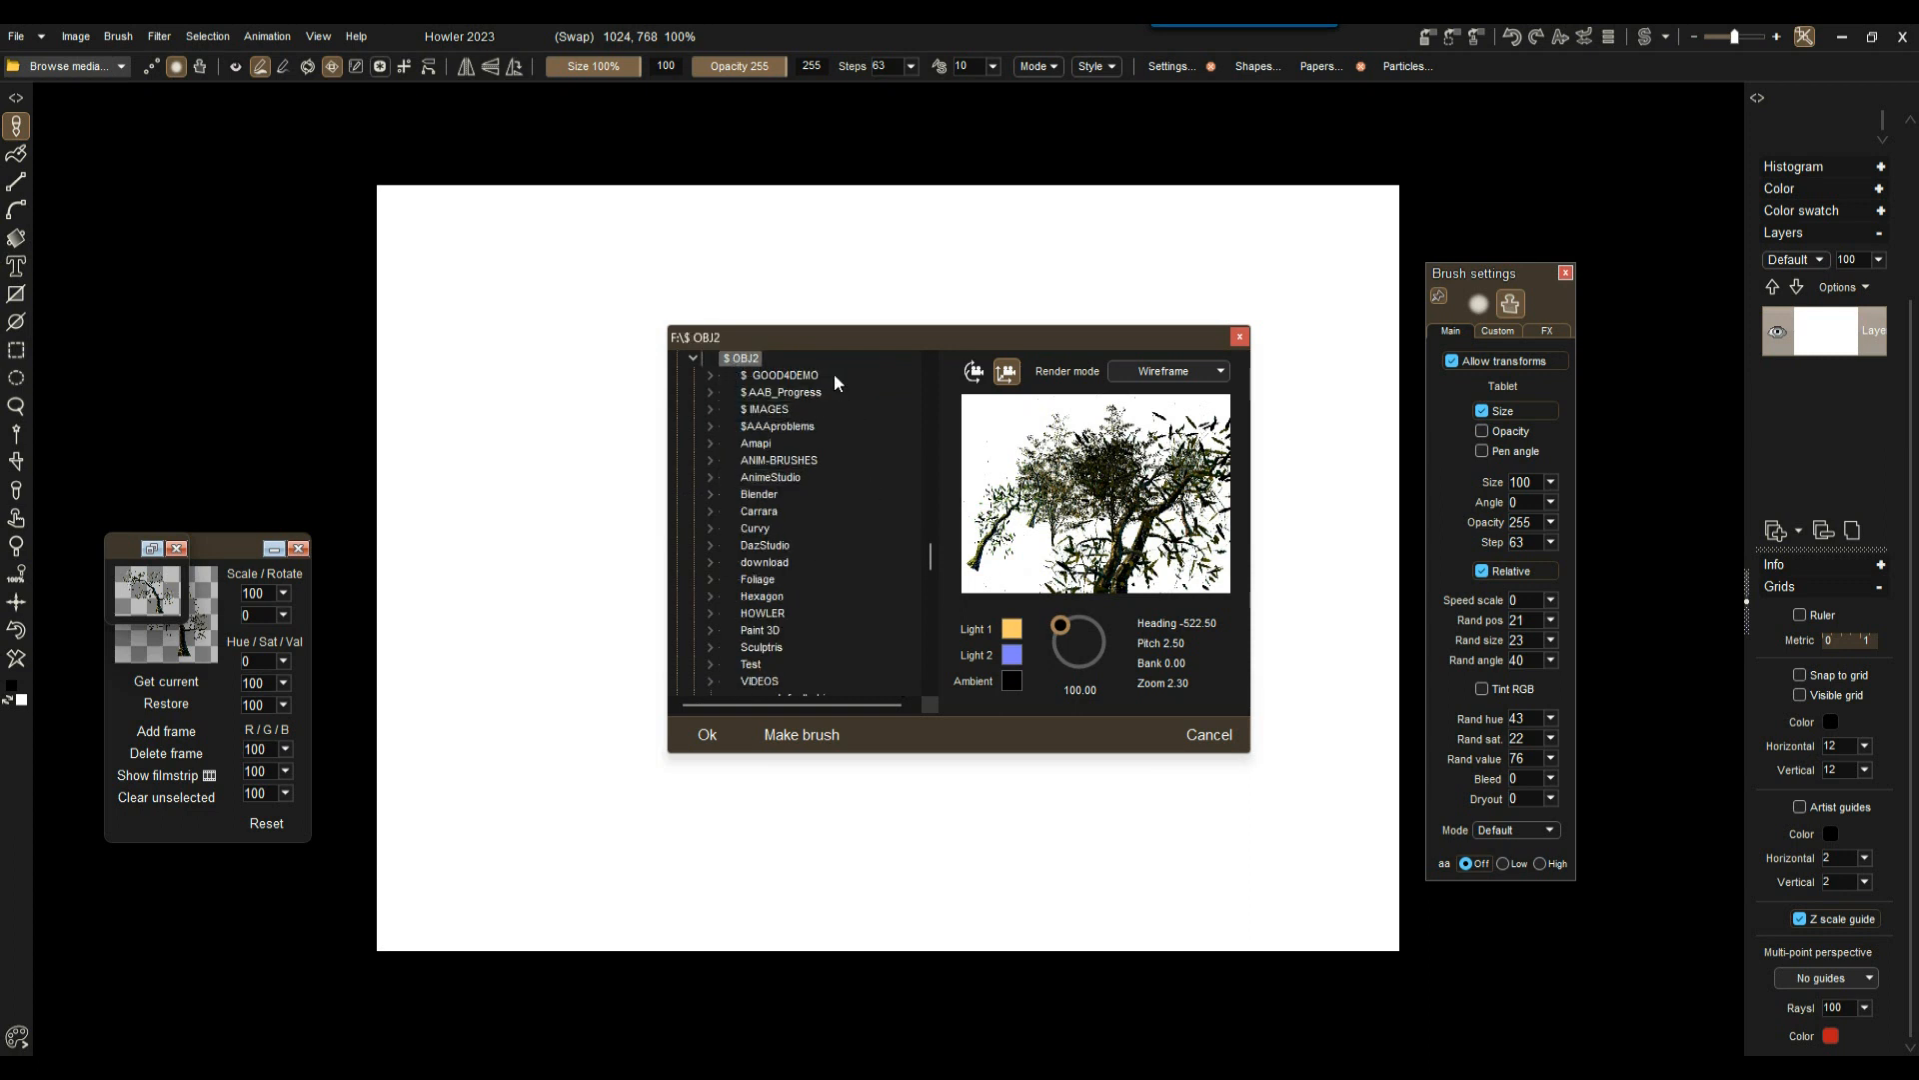
left_click_drag(841, 340, 450, 304)
left_click(393, 340)
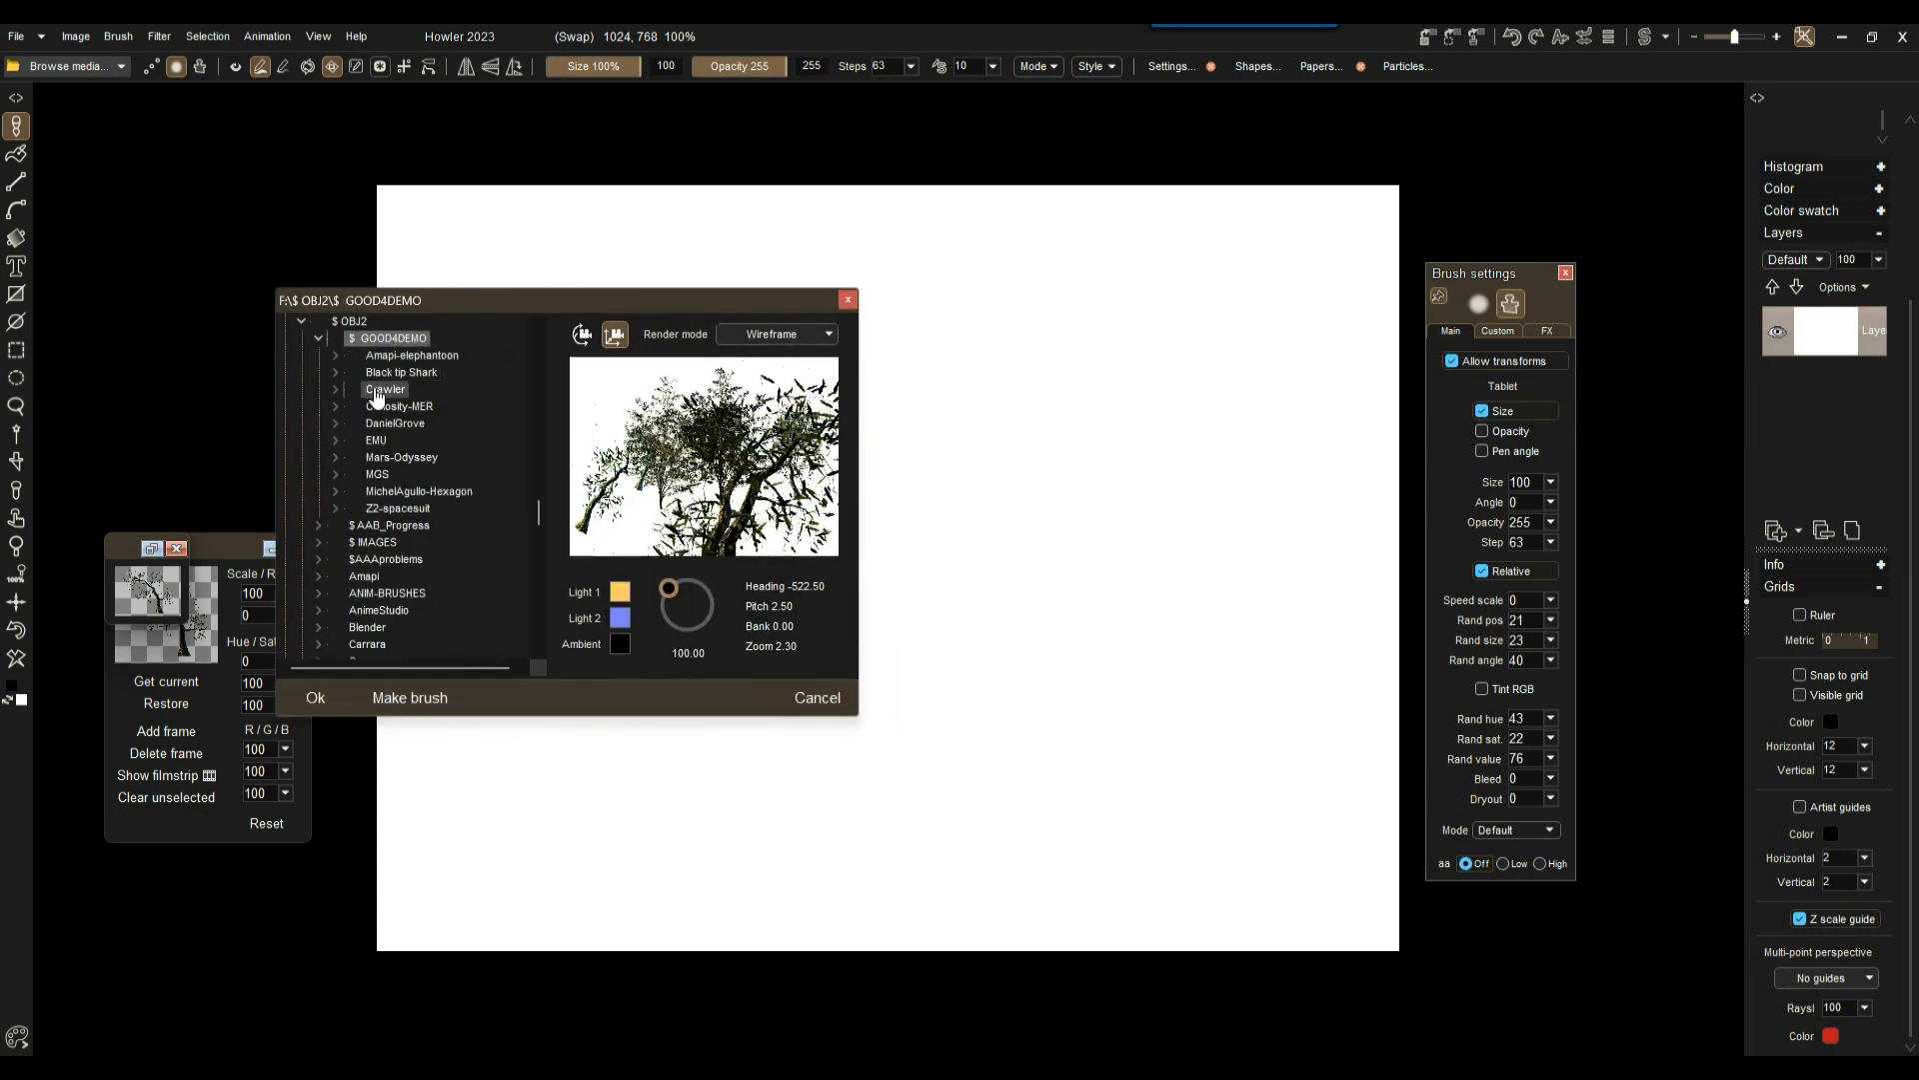
double_click(406, 374)
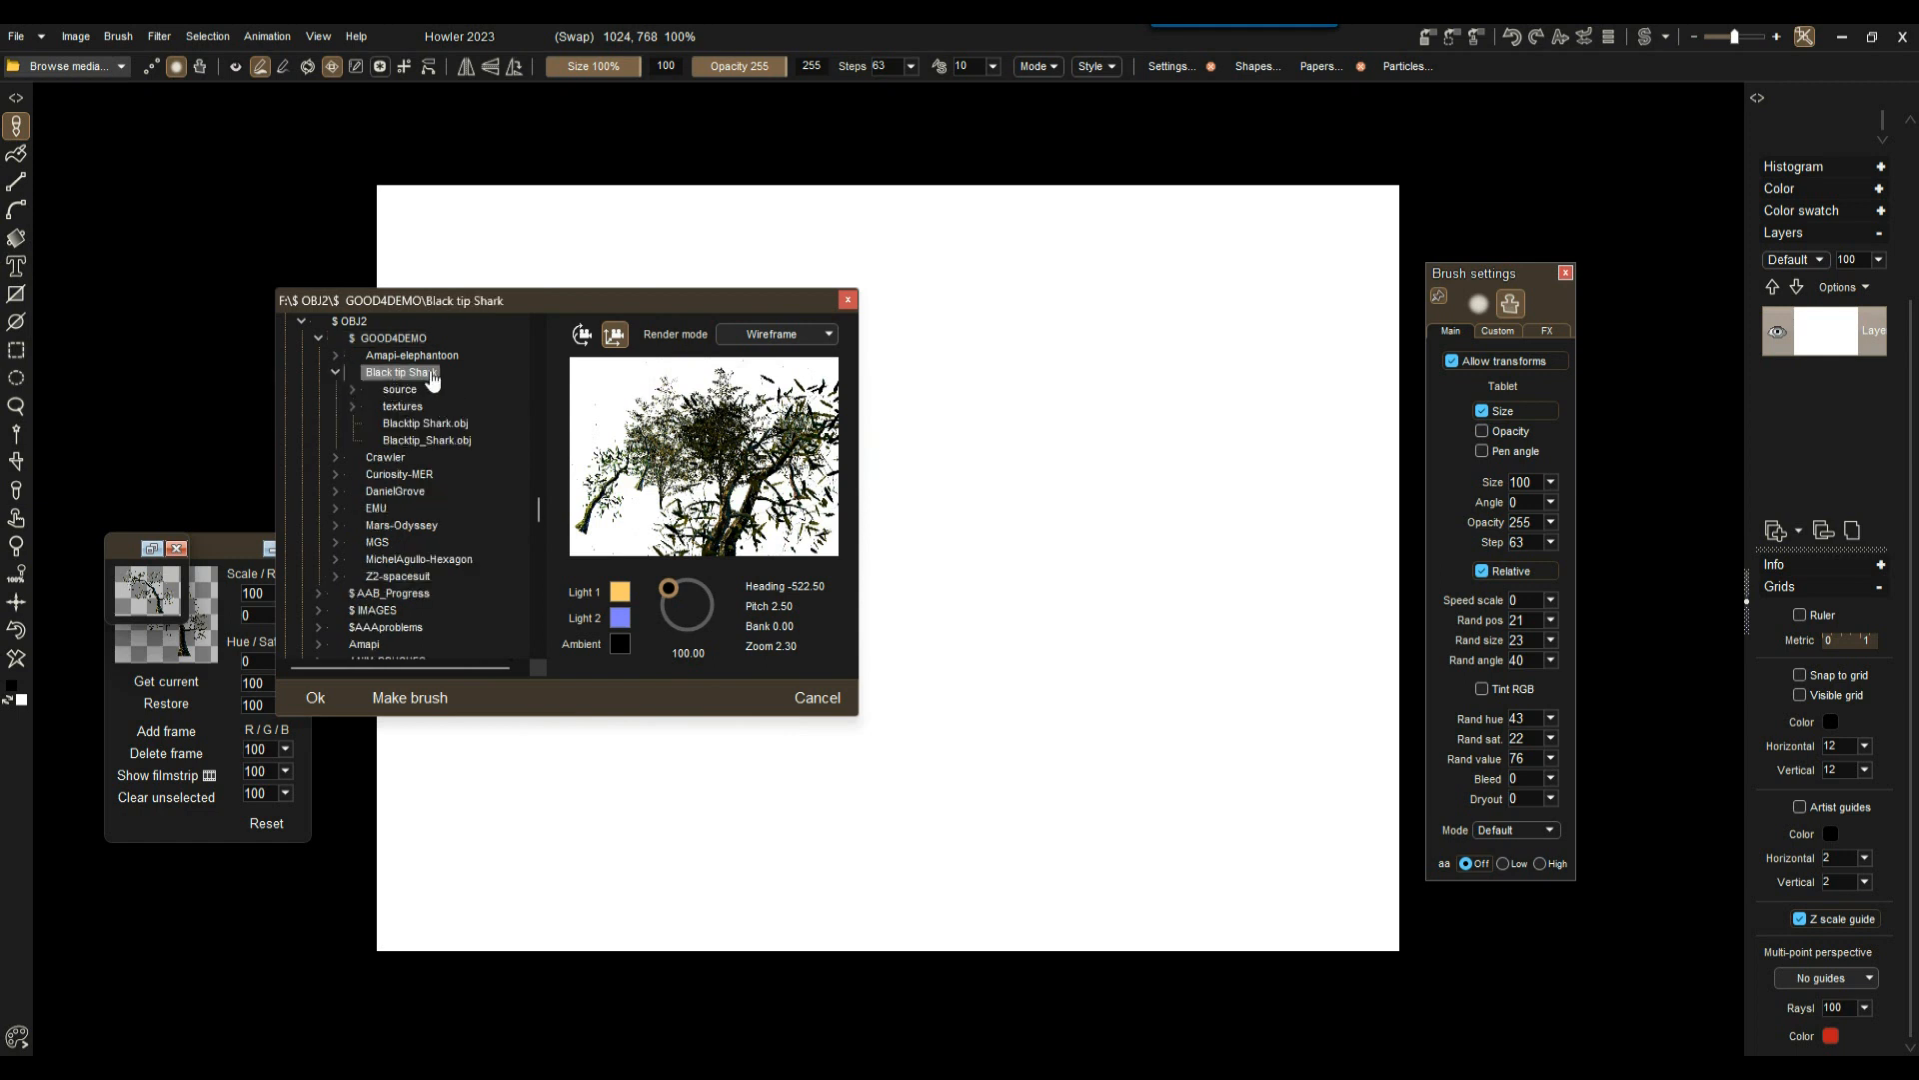
left_click(421, 427)
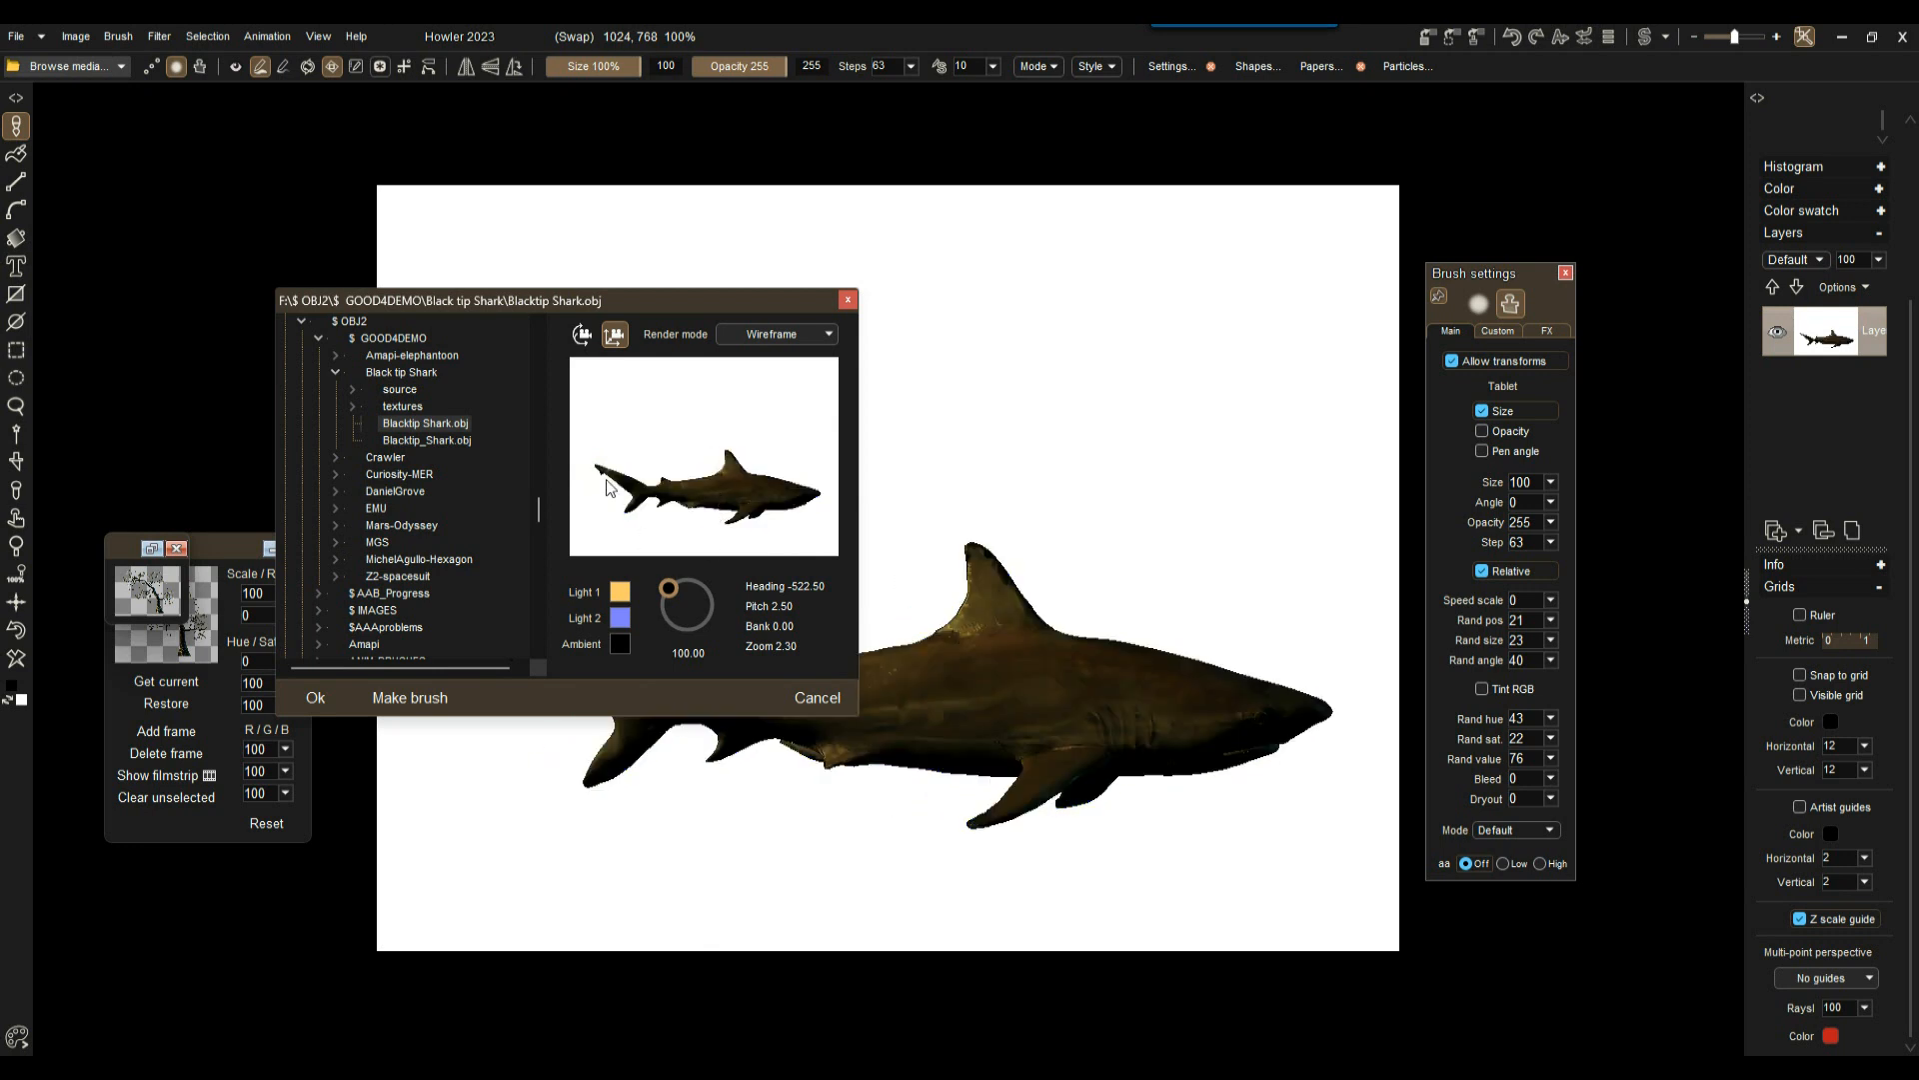
Step: Shift the light direction on the shark and set the ambient color to dark teal, RGB 15, 35, 41
left_click_drag(668, 587, 720, 604)
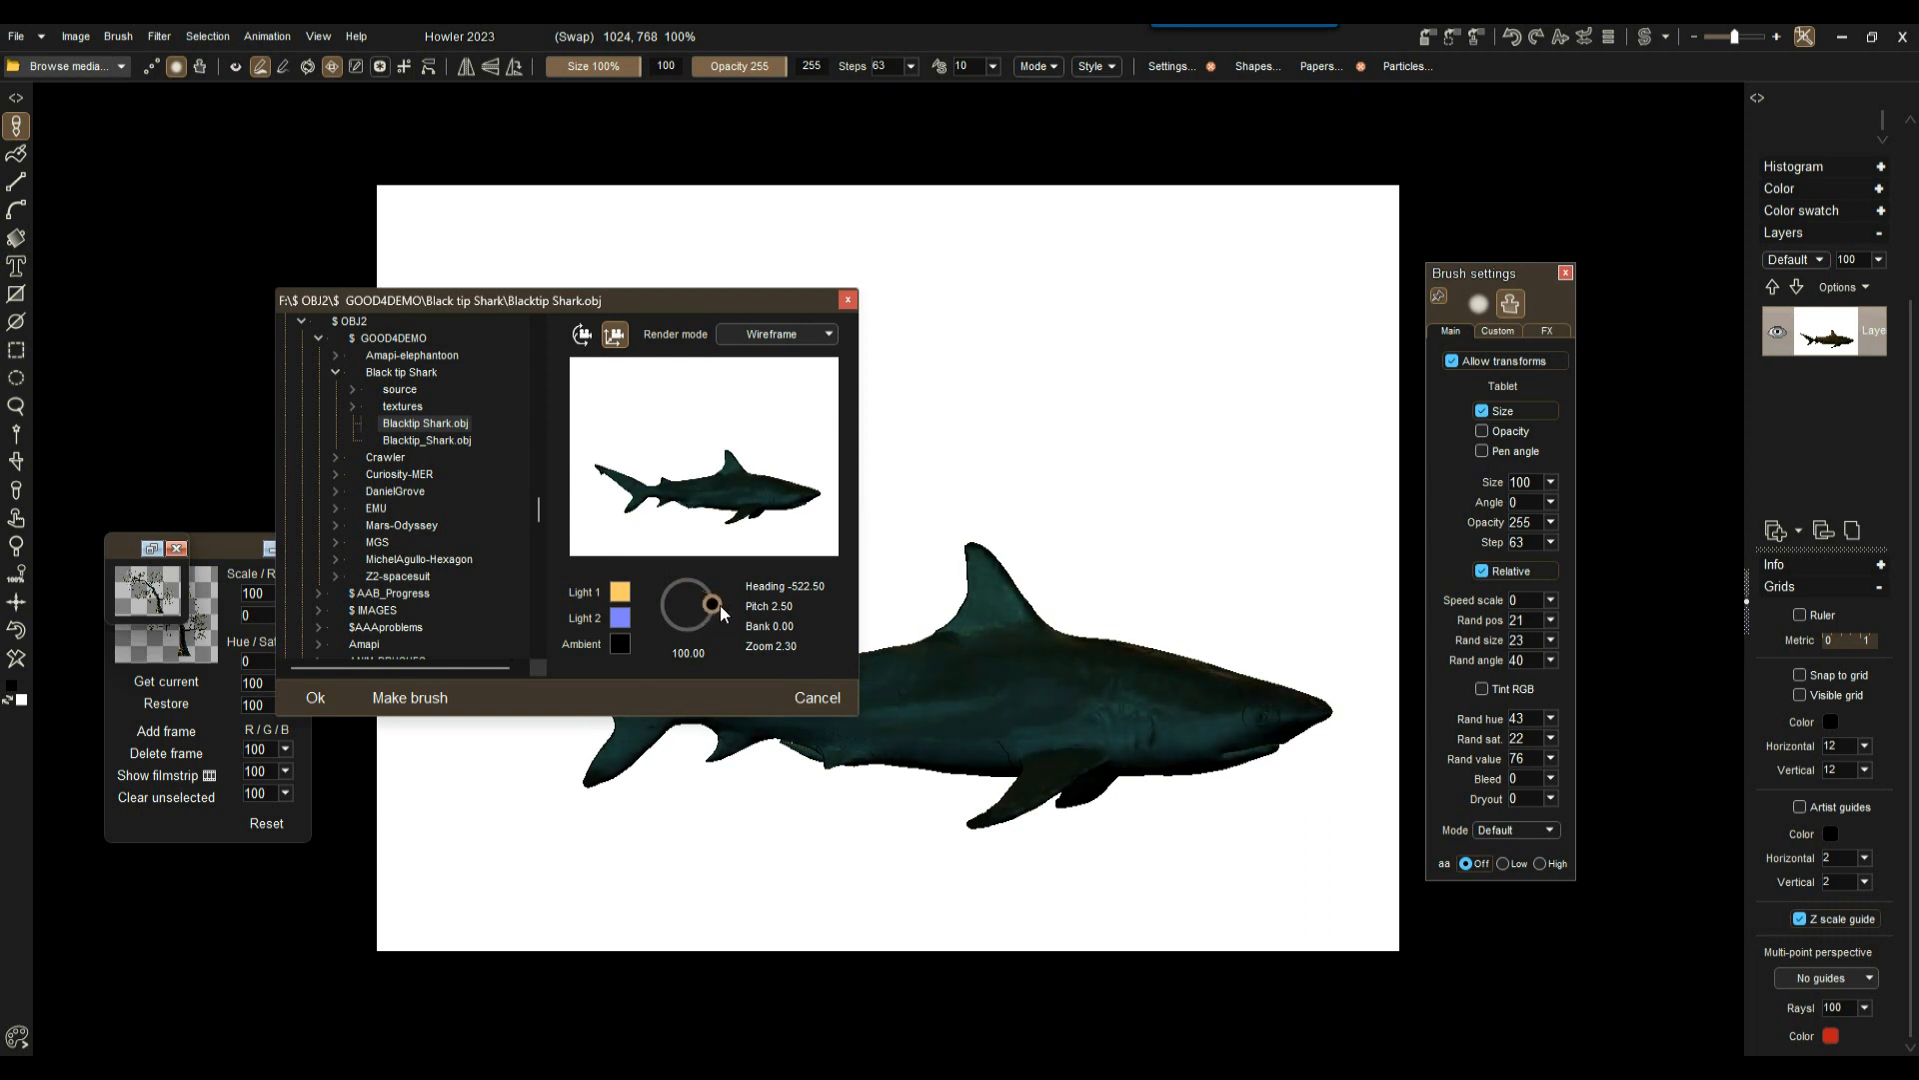
left_click(619, 645)
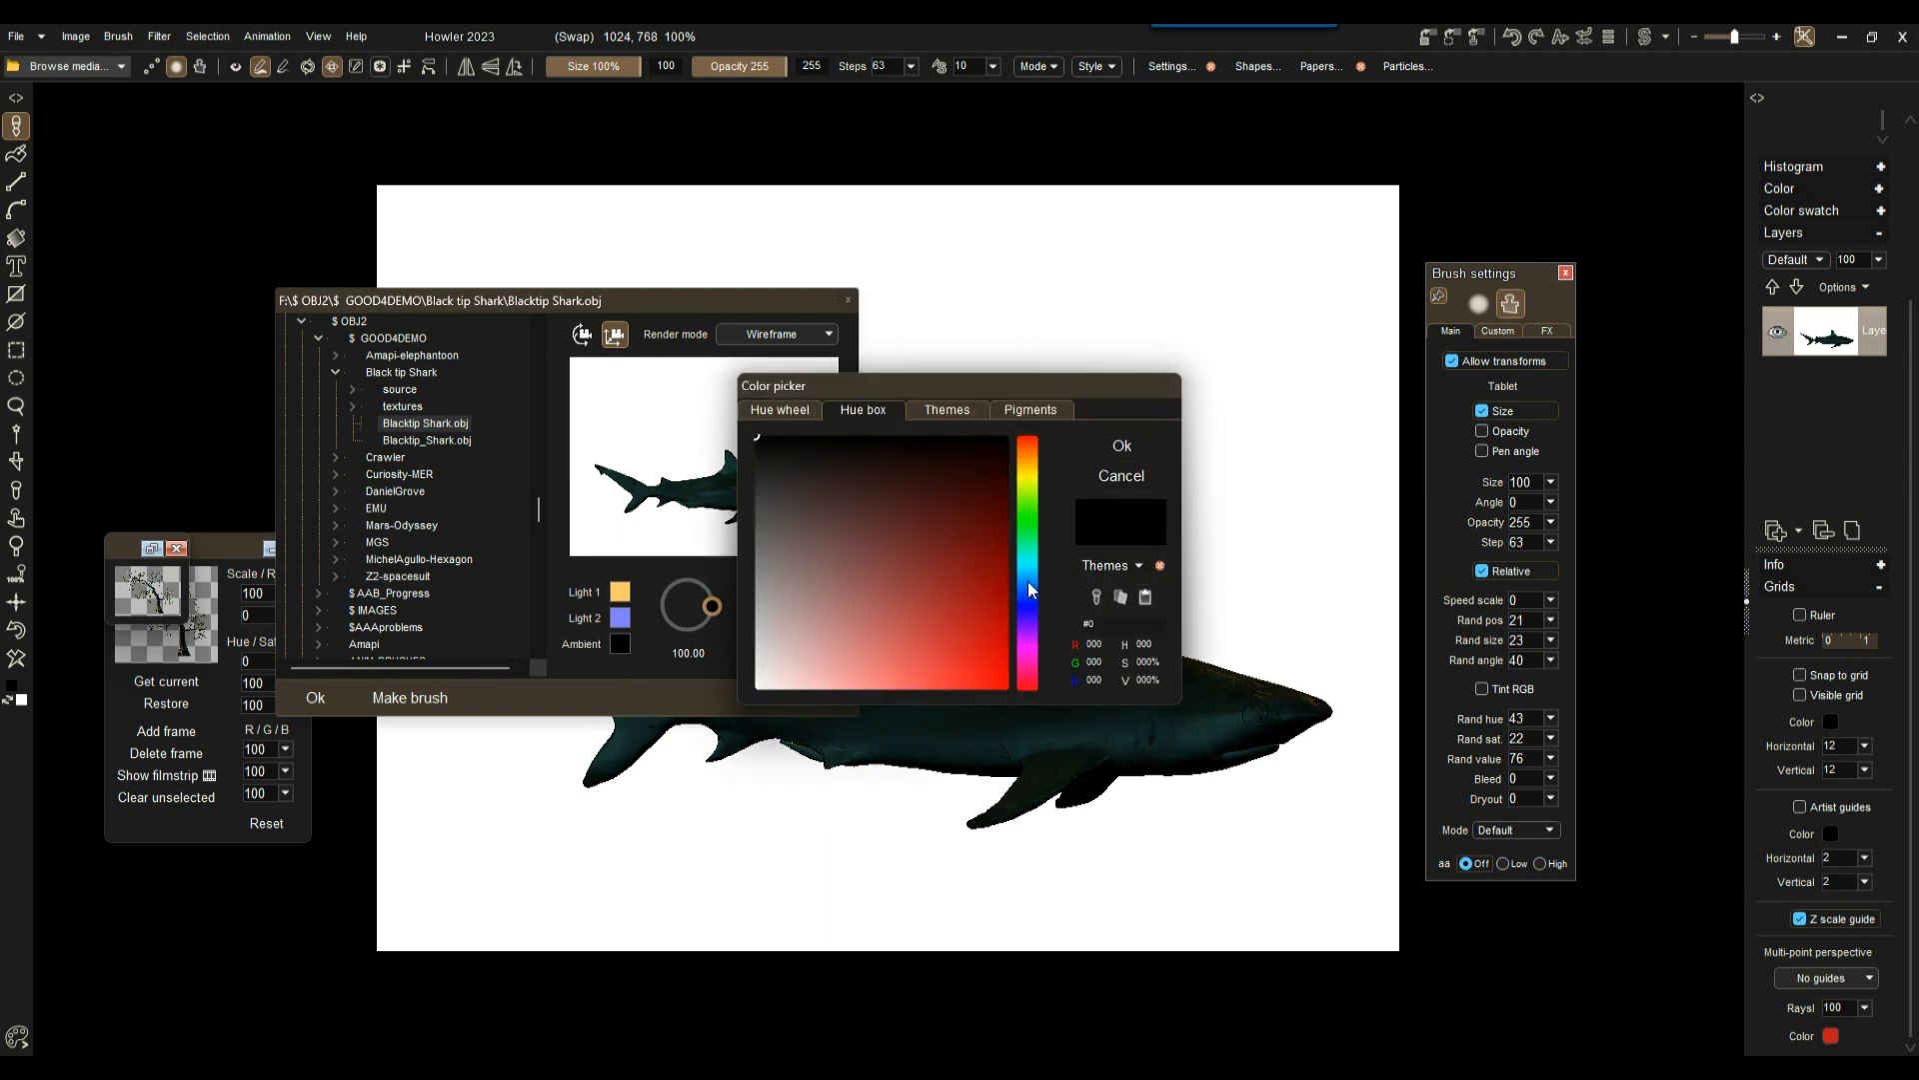
left_click(1028, 571)
left_click_drag(939, 475, 915, 475)
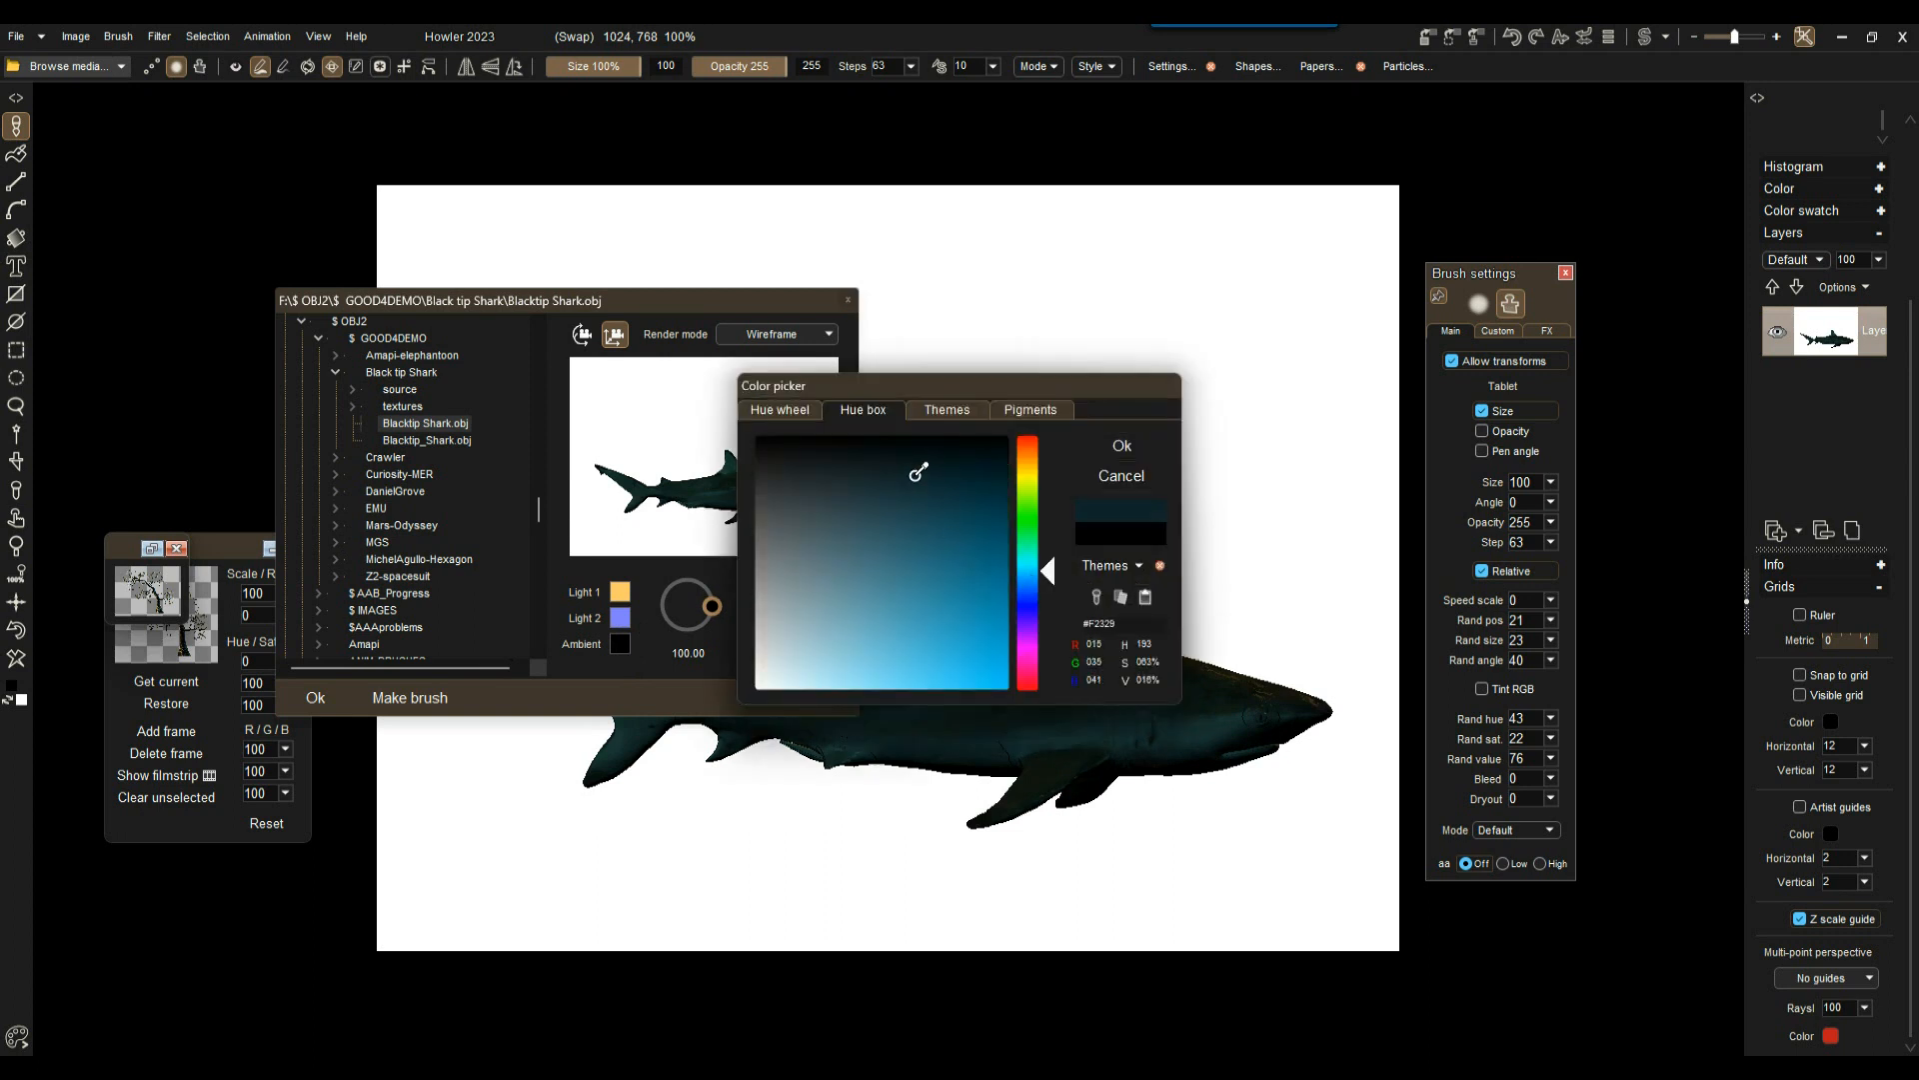
left_click(1122, 447)
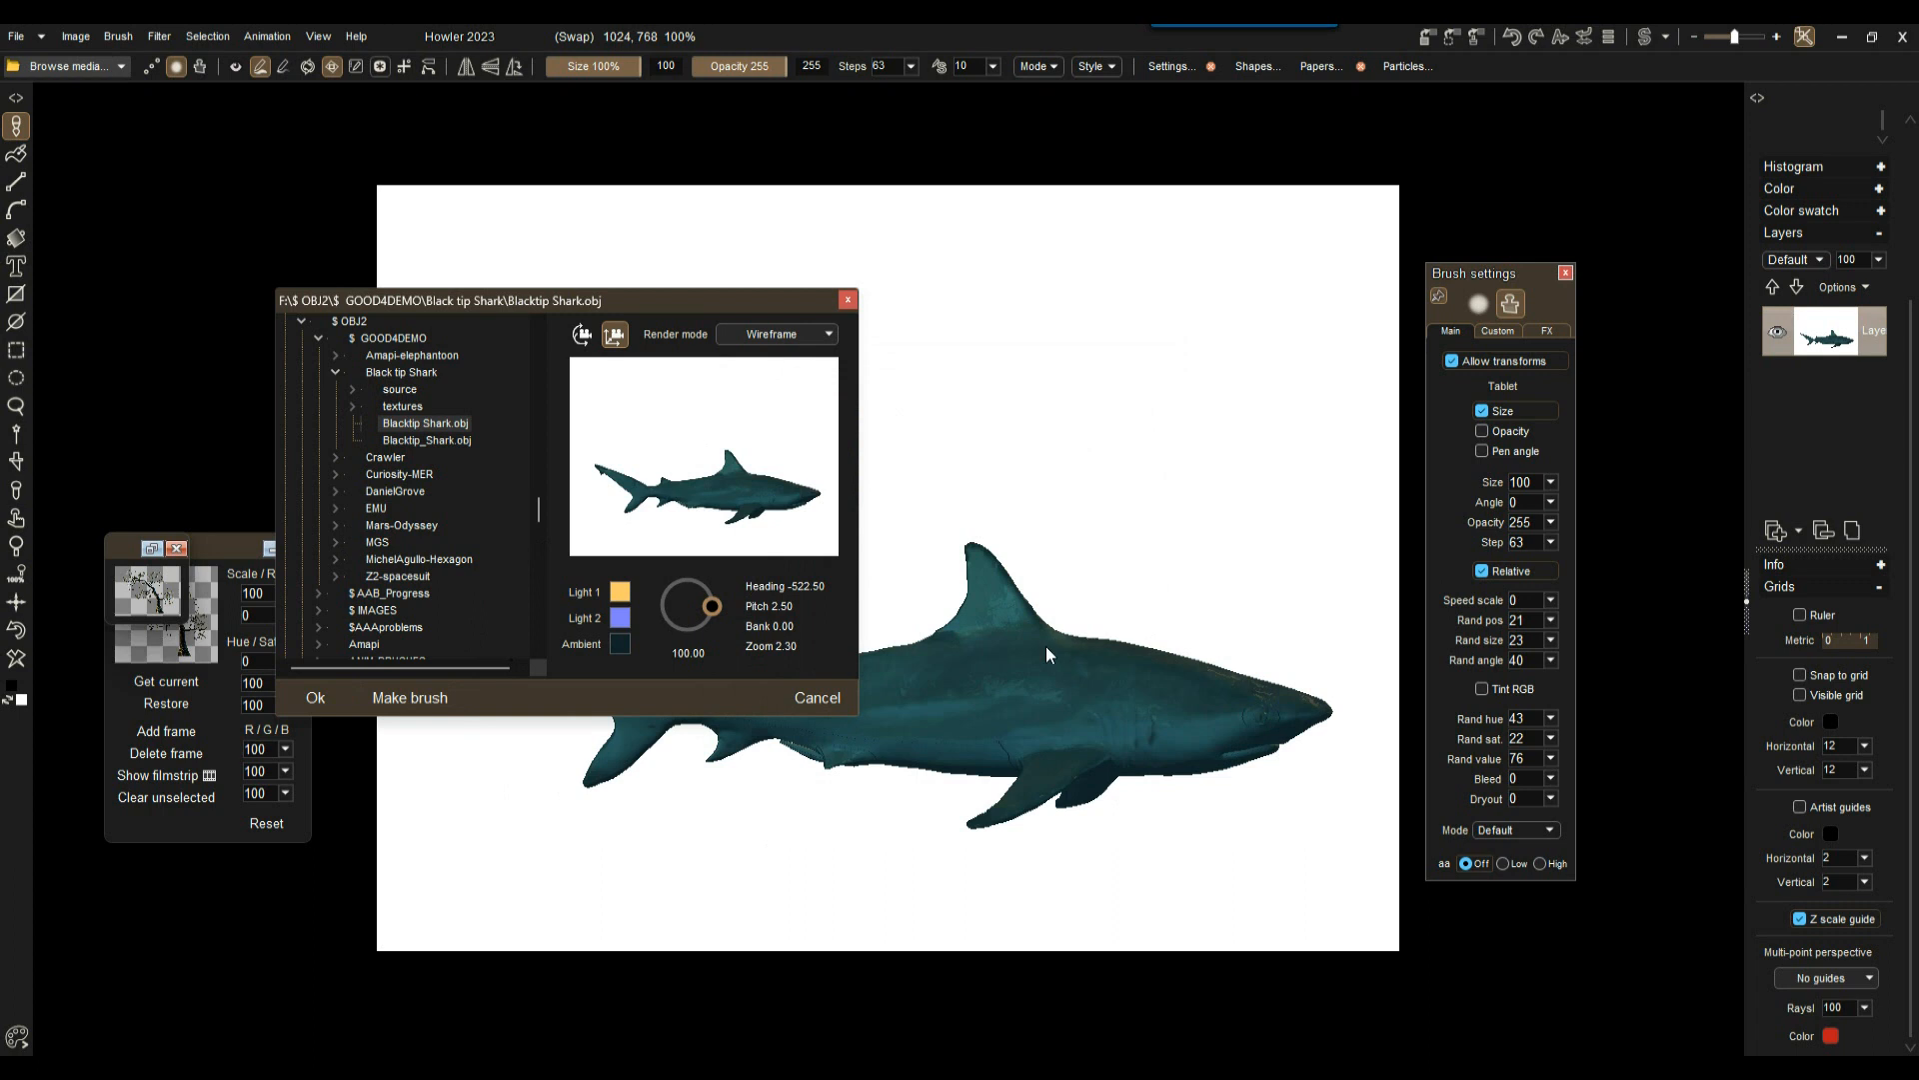
Step: Set Light 1 to white (#FFFFFF) and turn the light direction so it shines on the shark from above
left_click(620, 592)
left_click_drag(839, 603, 749, 691)
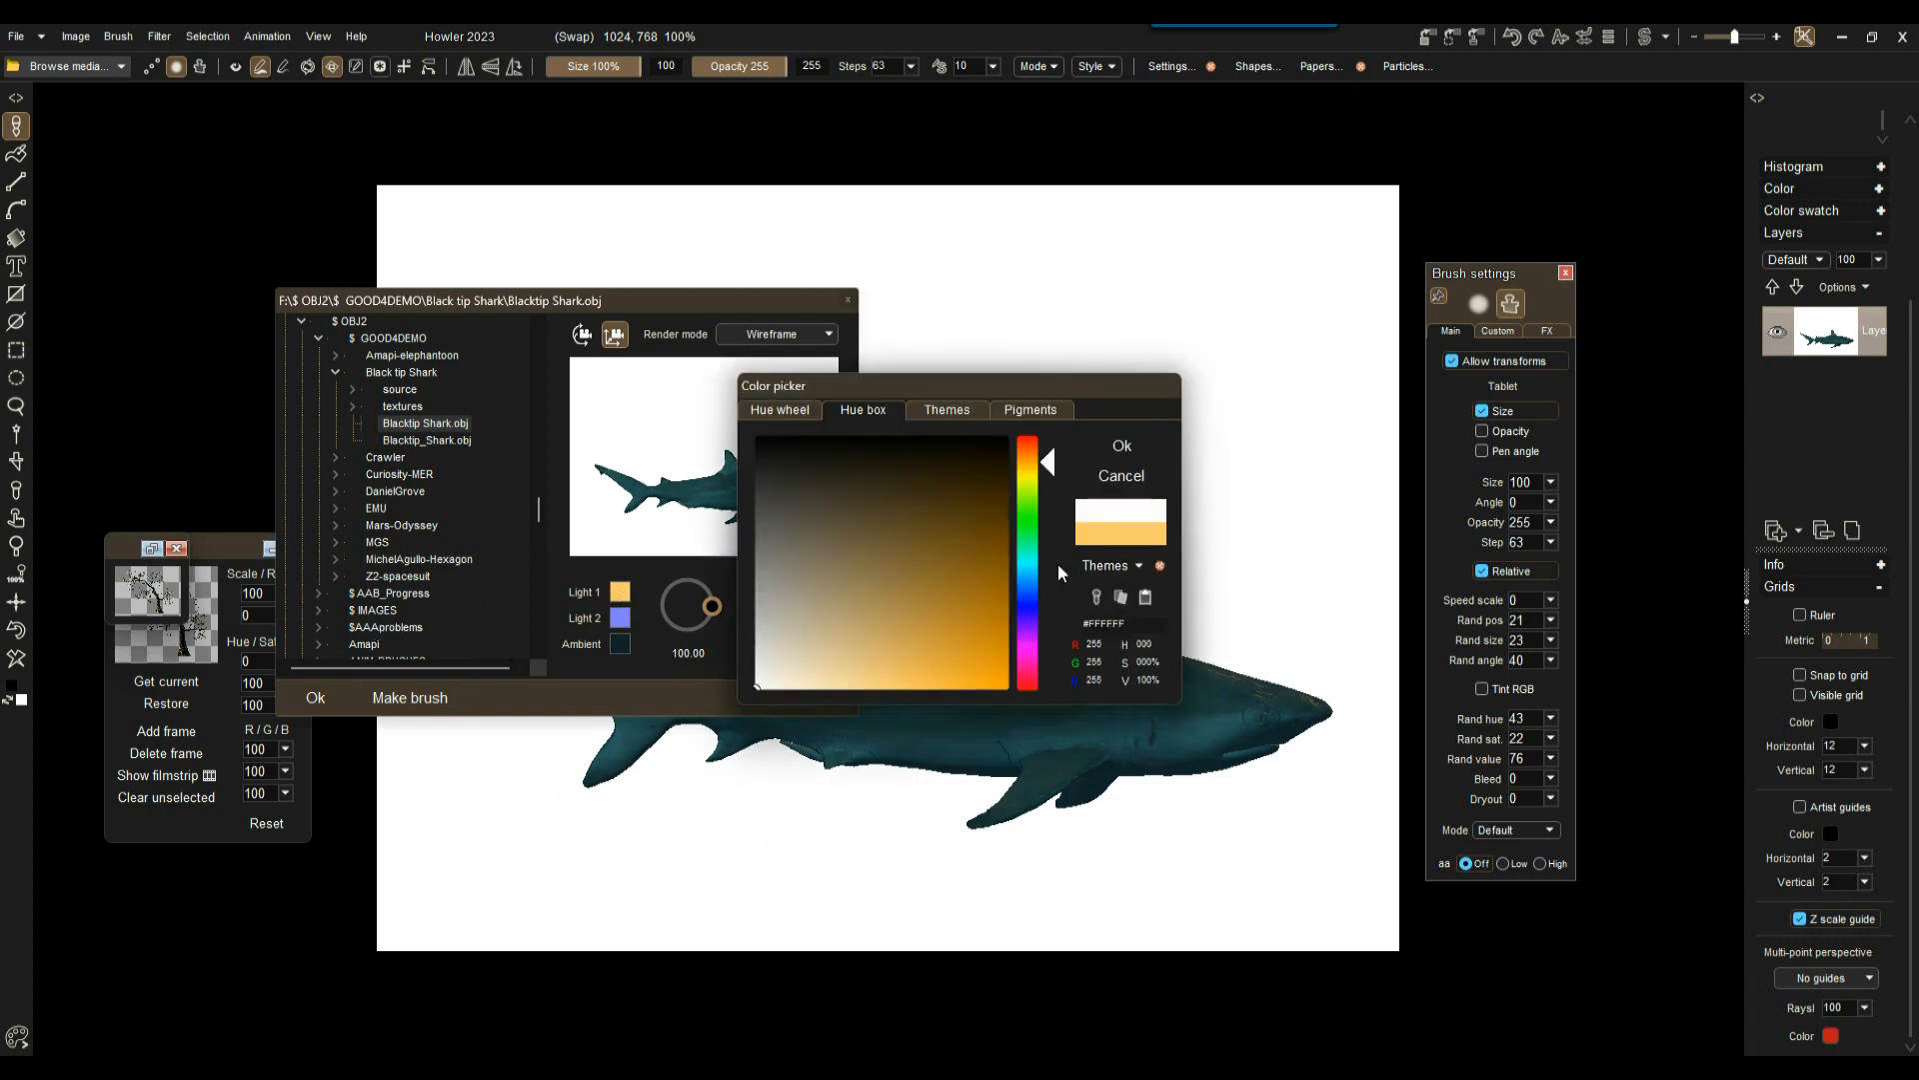
left_click(1124, 445)
left_click_drag(716, 608, 668, 591)
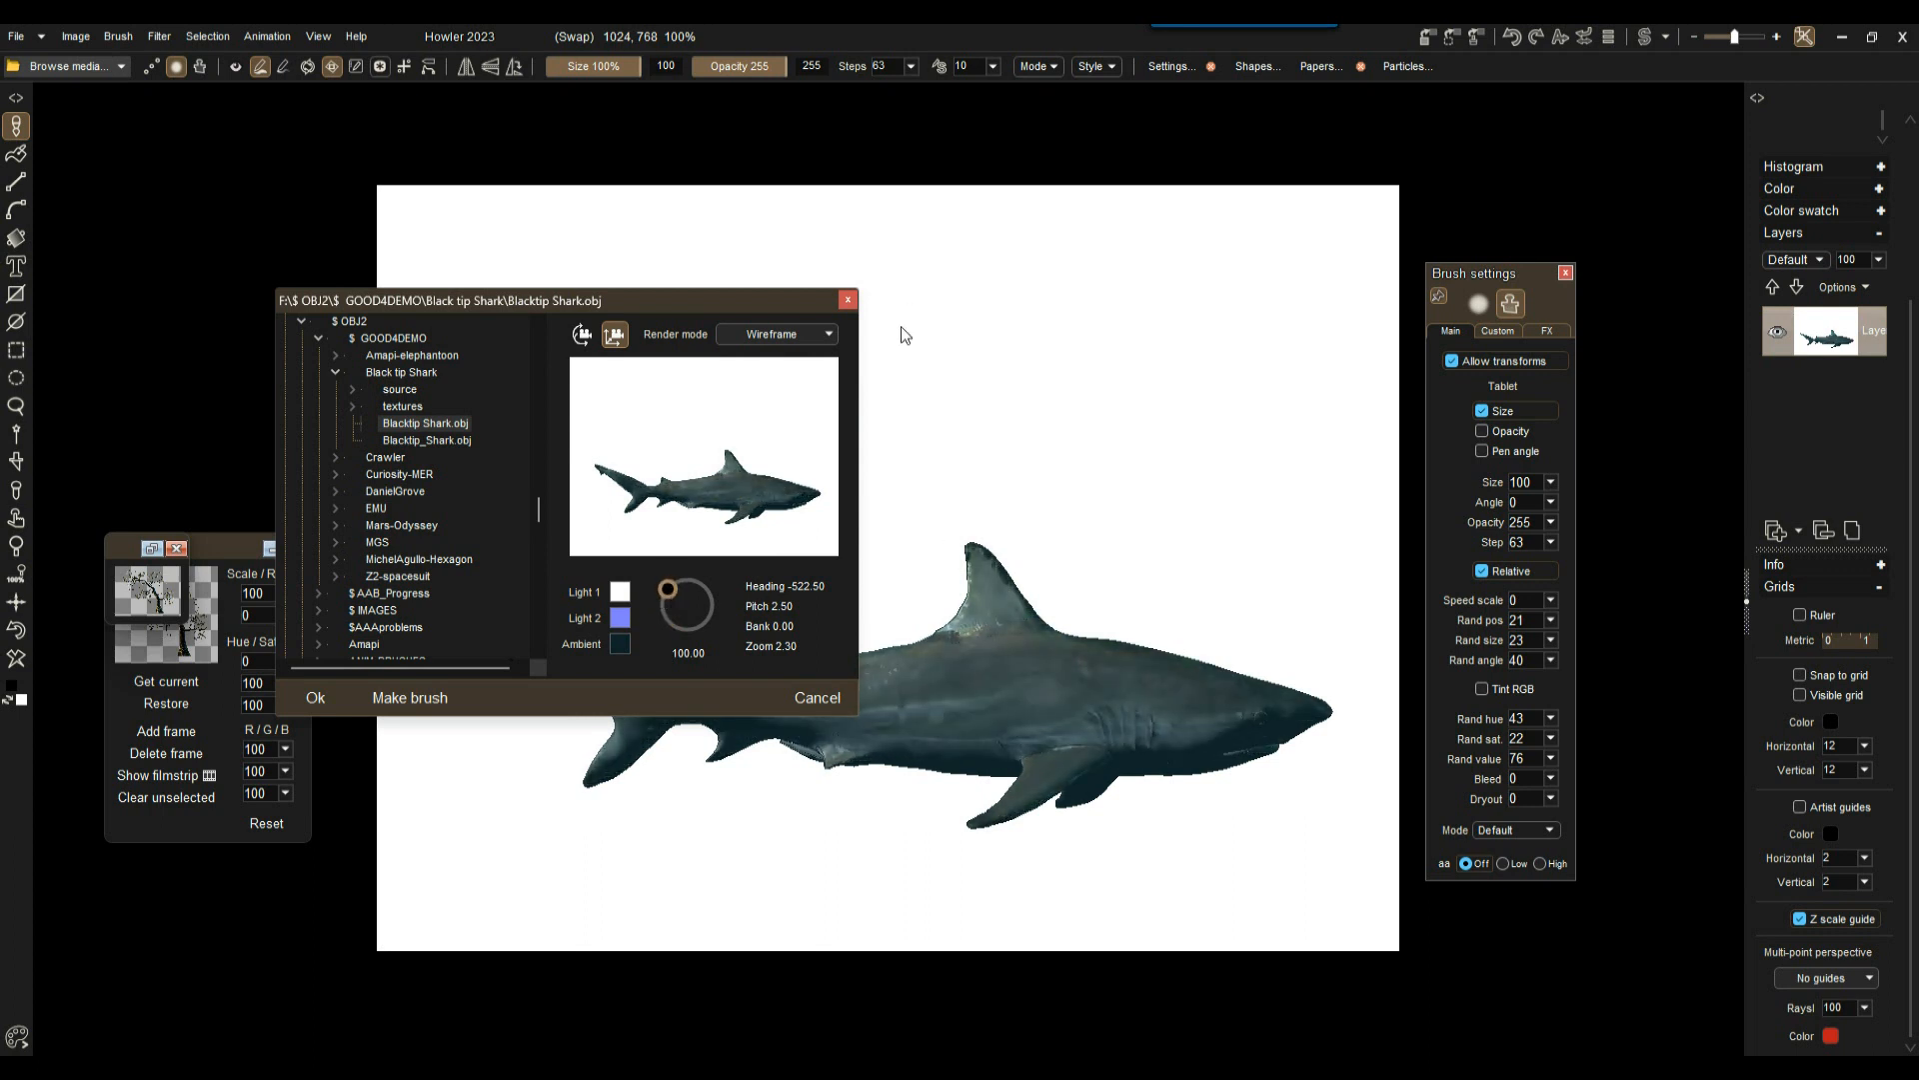
Step: Make a brush from the rendered shark, add a smaller shark behind it, and turn the model to heading -488 and pitch -7
left_click(410, 698)
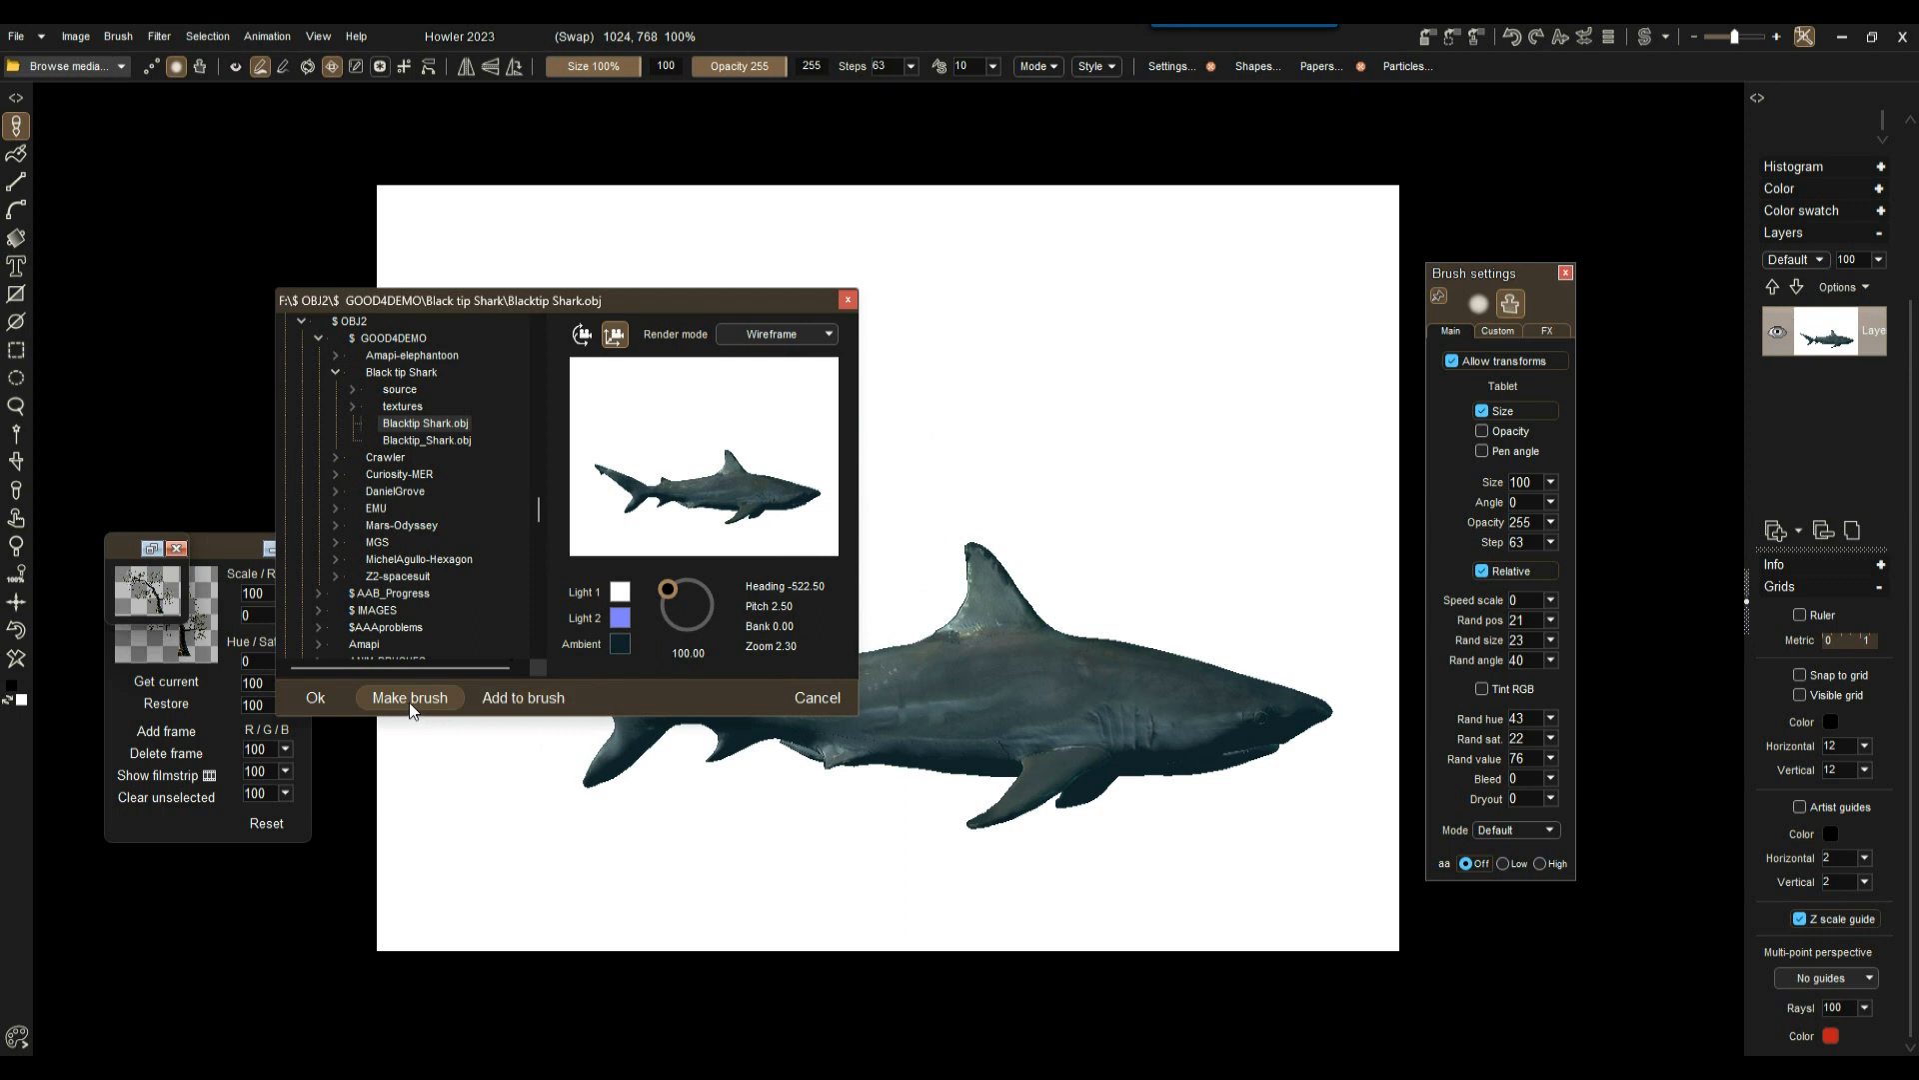
left_click(550, 698)
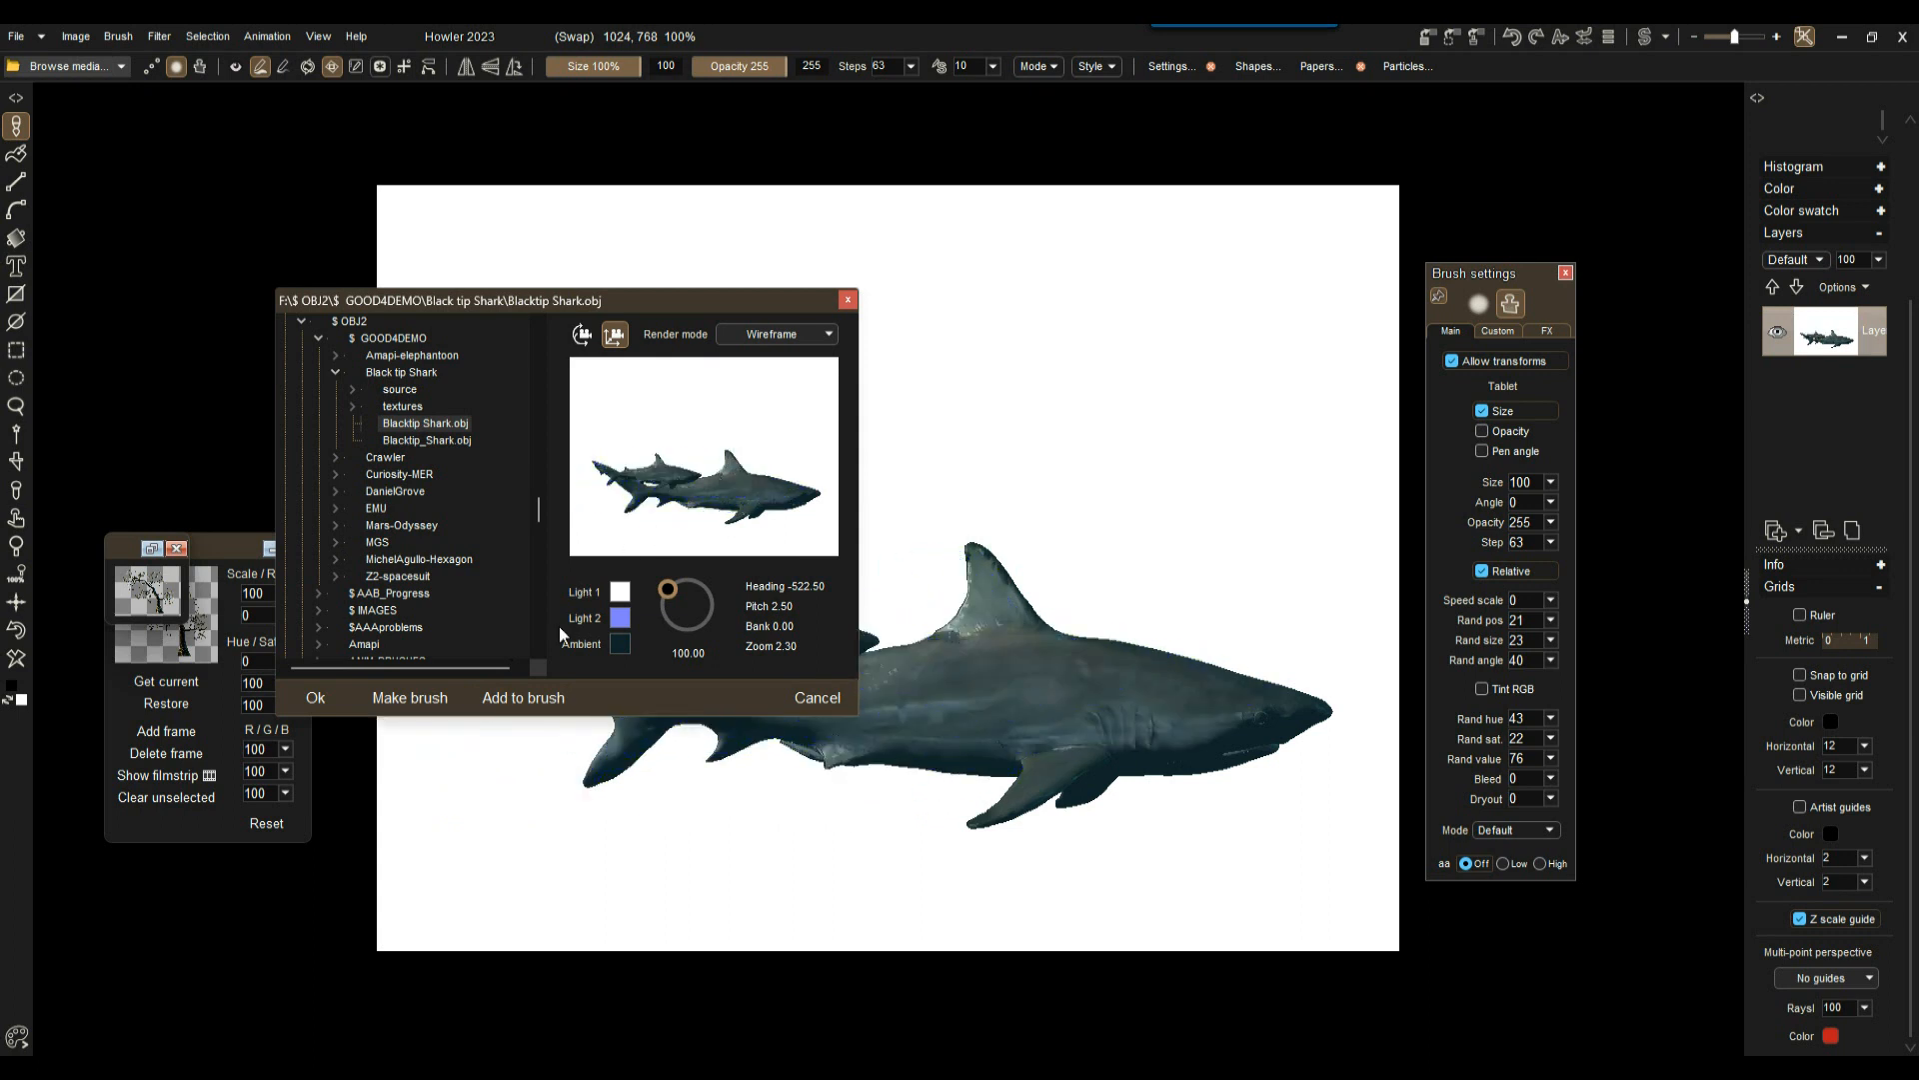
left_click(520, 703)
left_click(728, 482)
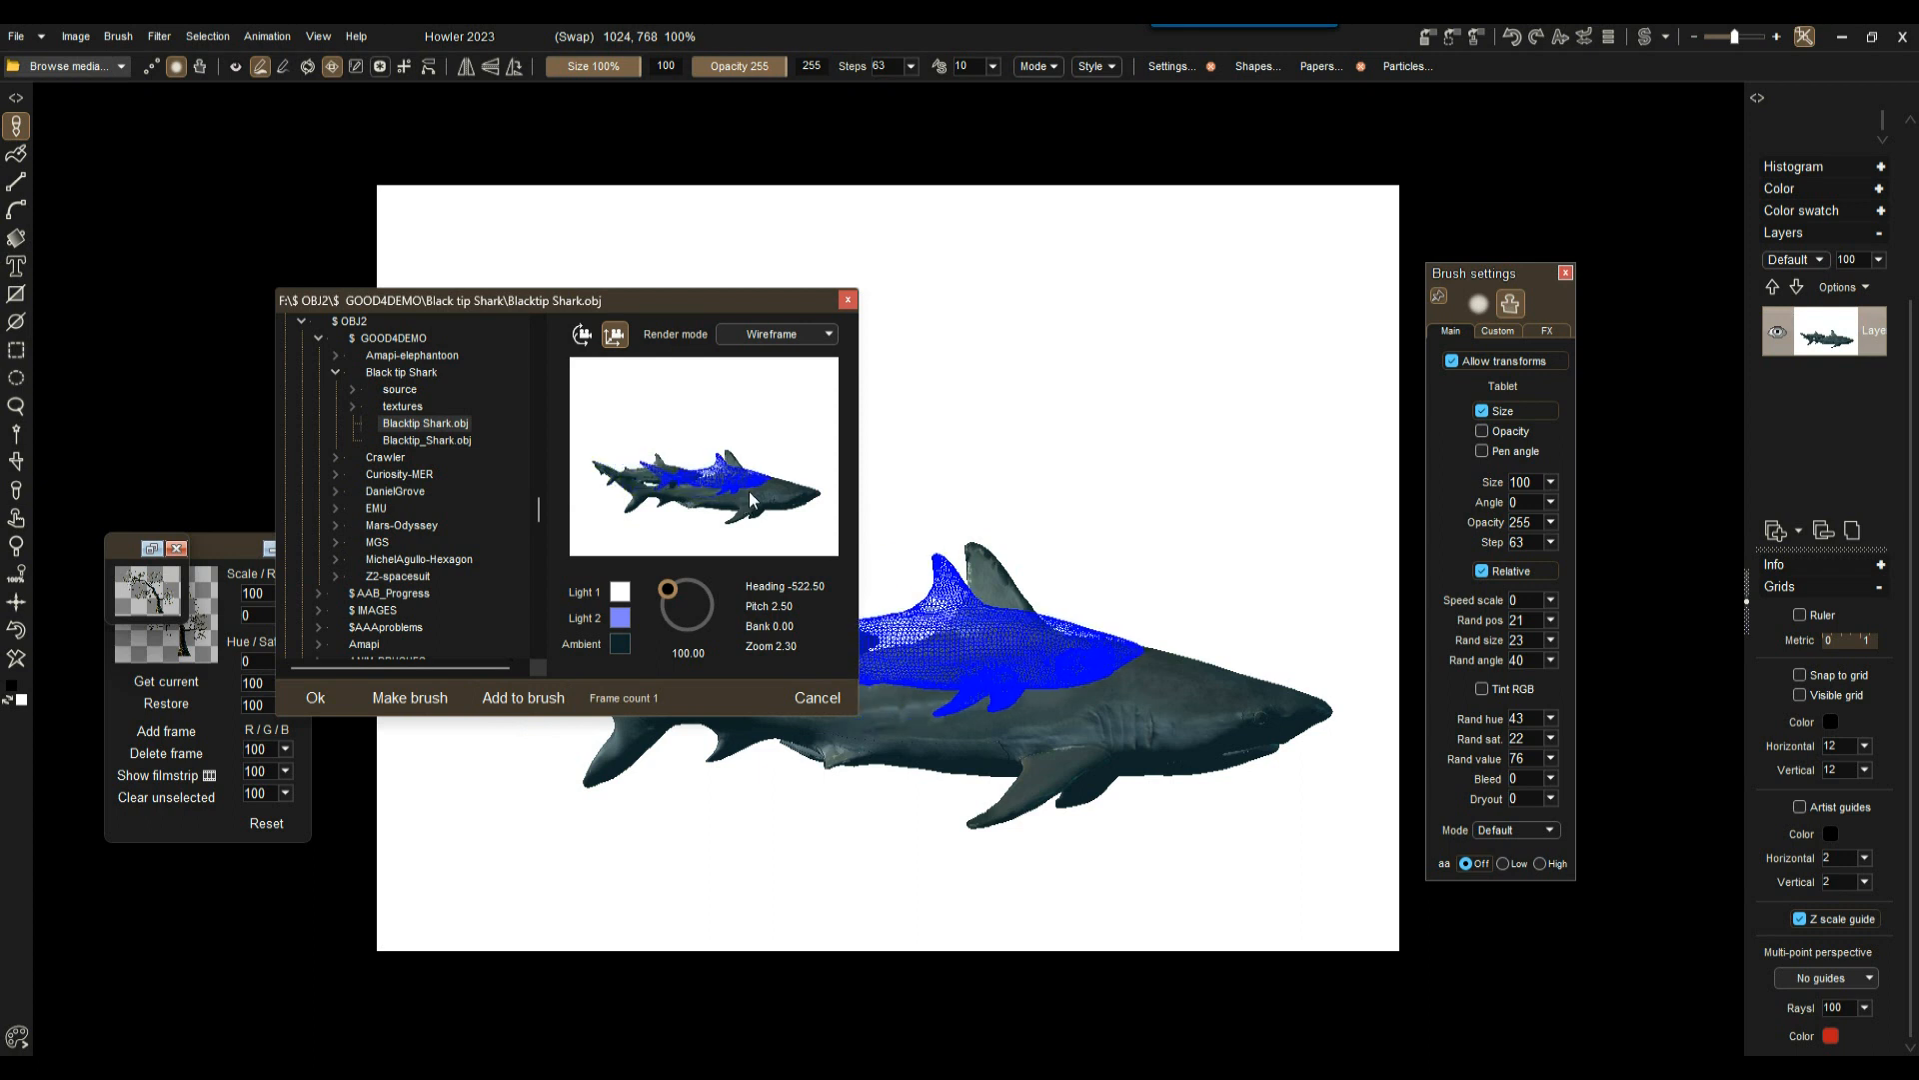
left_click_drag(752, 489, 667, 470)
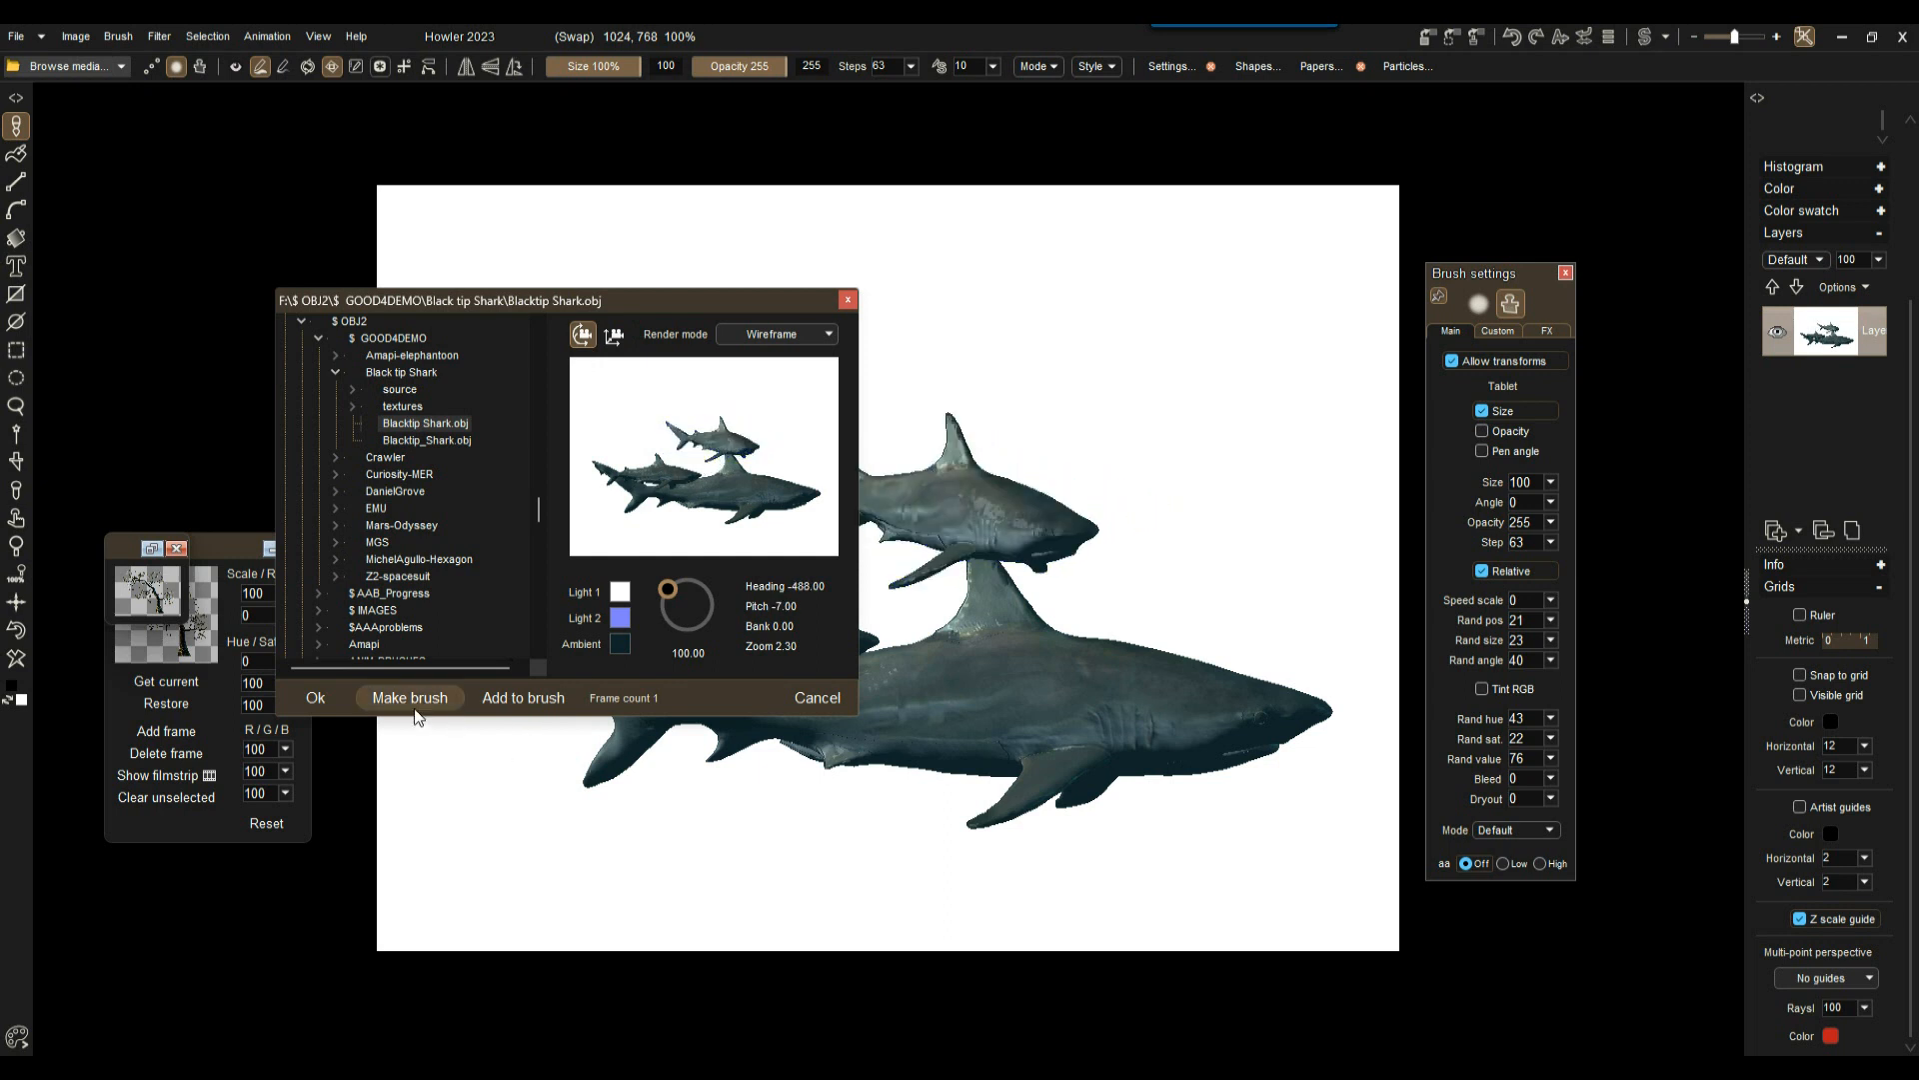
Step: Add more shark frames to the brush at varied headings, including a large close-up shark, and accept the render
left_click(524, 699)
left_click_drag(710, 462, 850, 483)
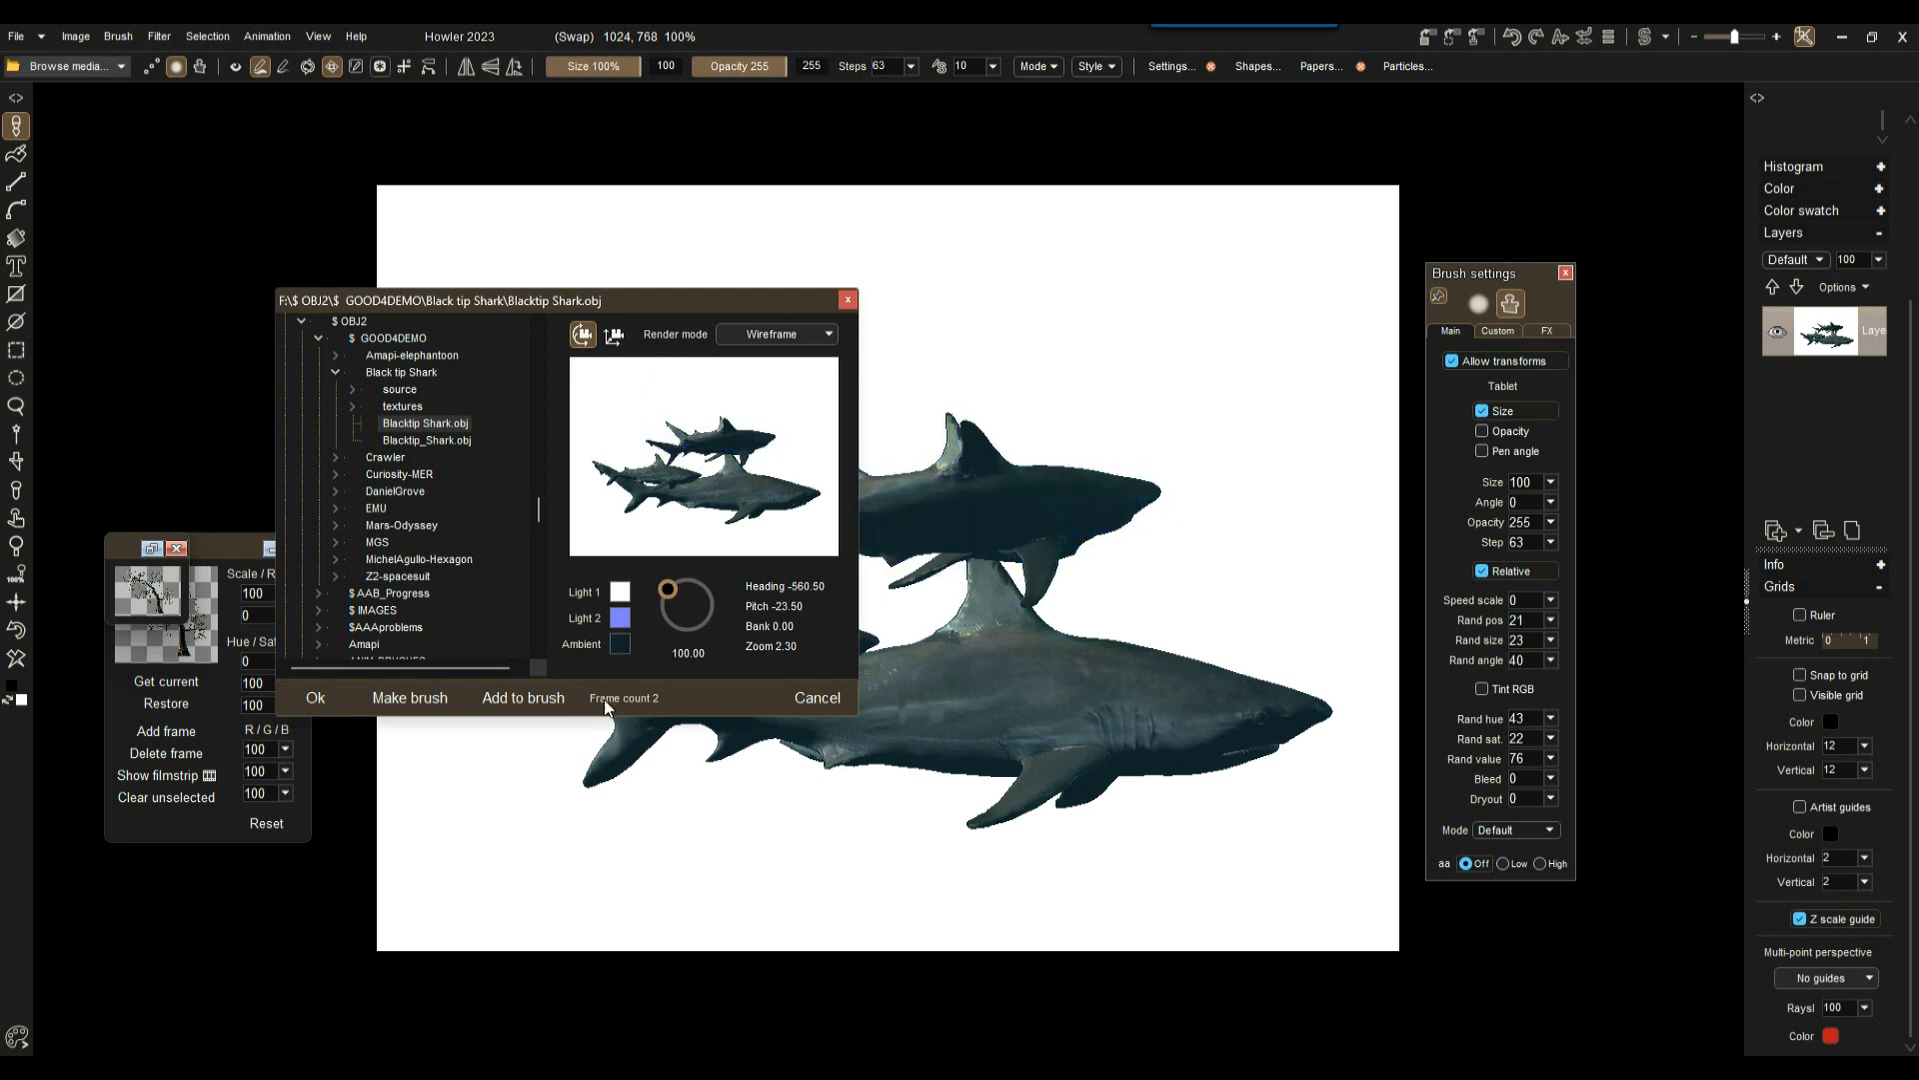
left_click(520, 698)
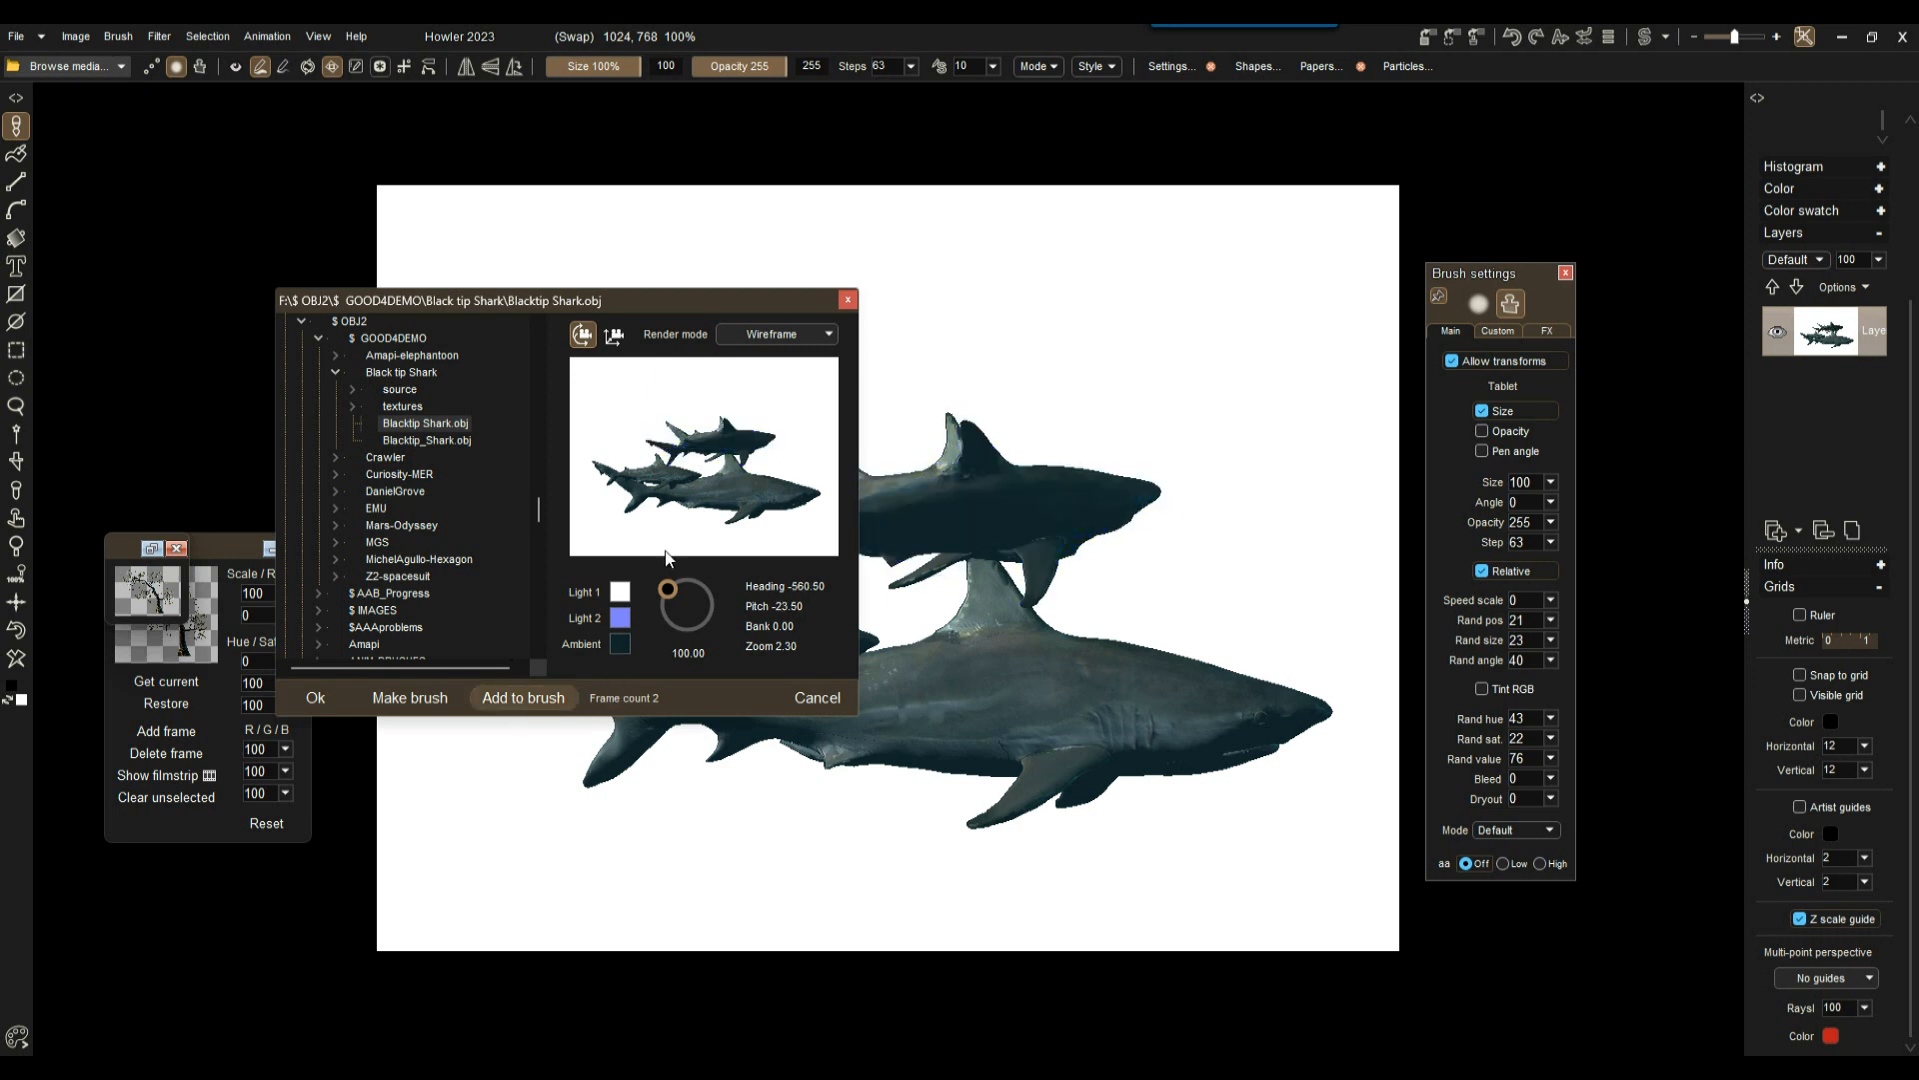
left_click_drag(757, 518, 474, 512)
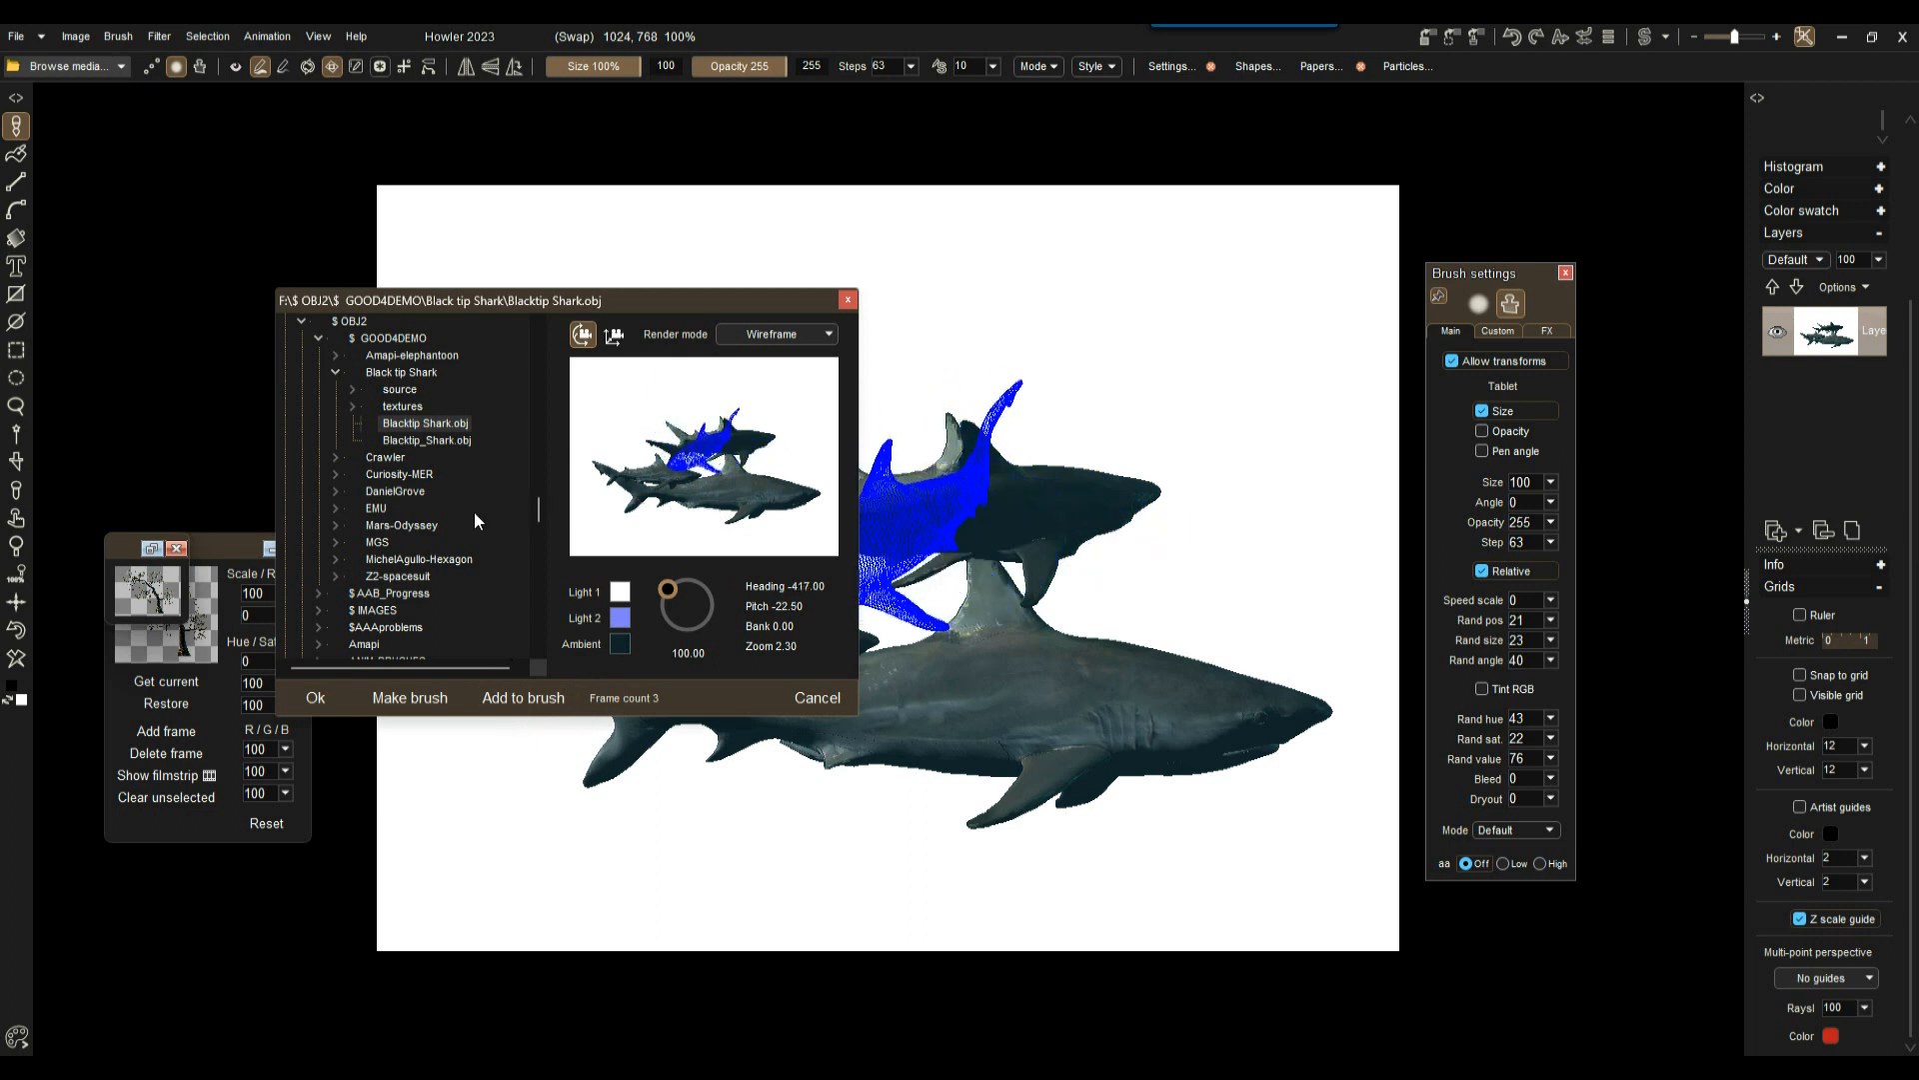
left_click_drag(727, 482, 864, 483)
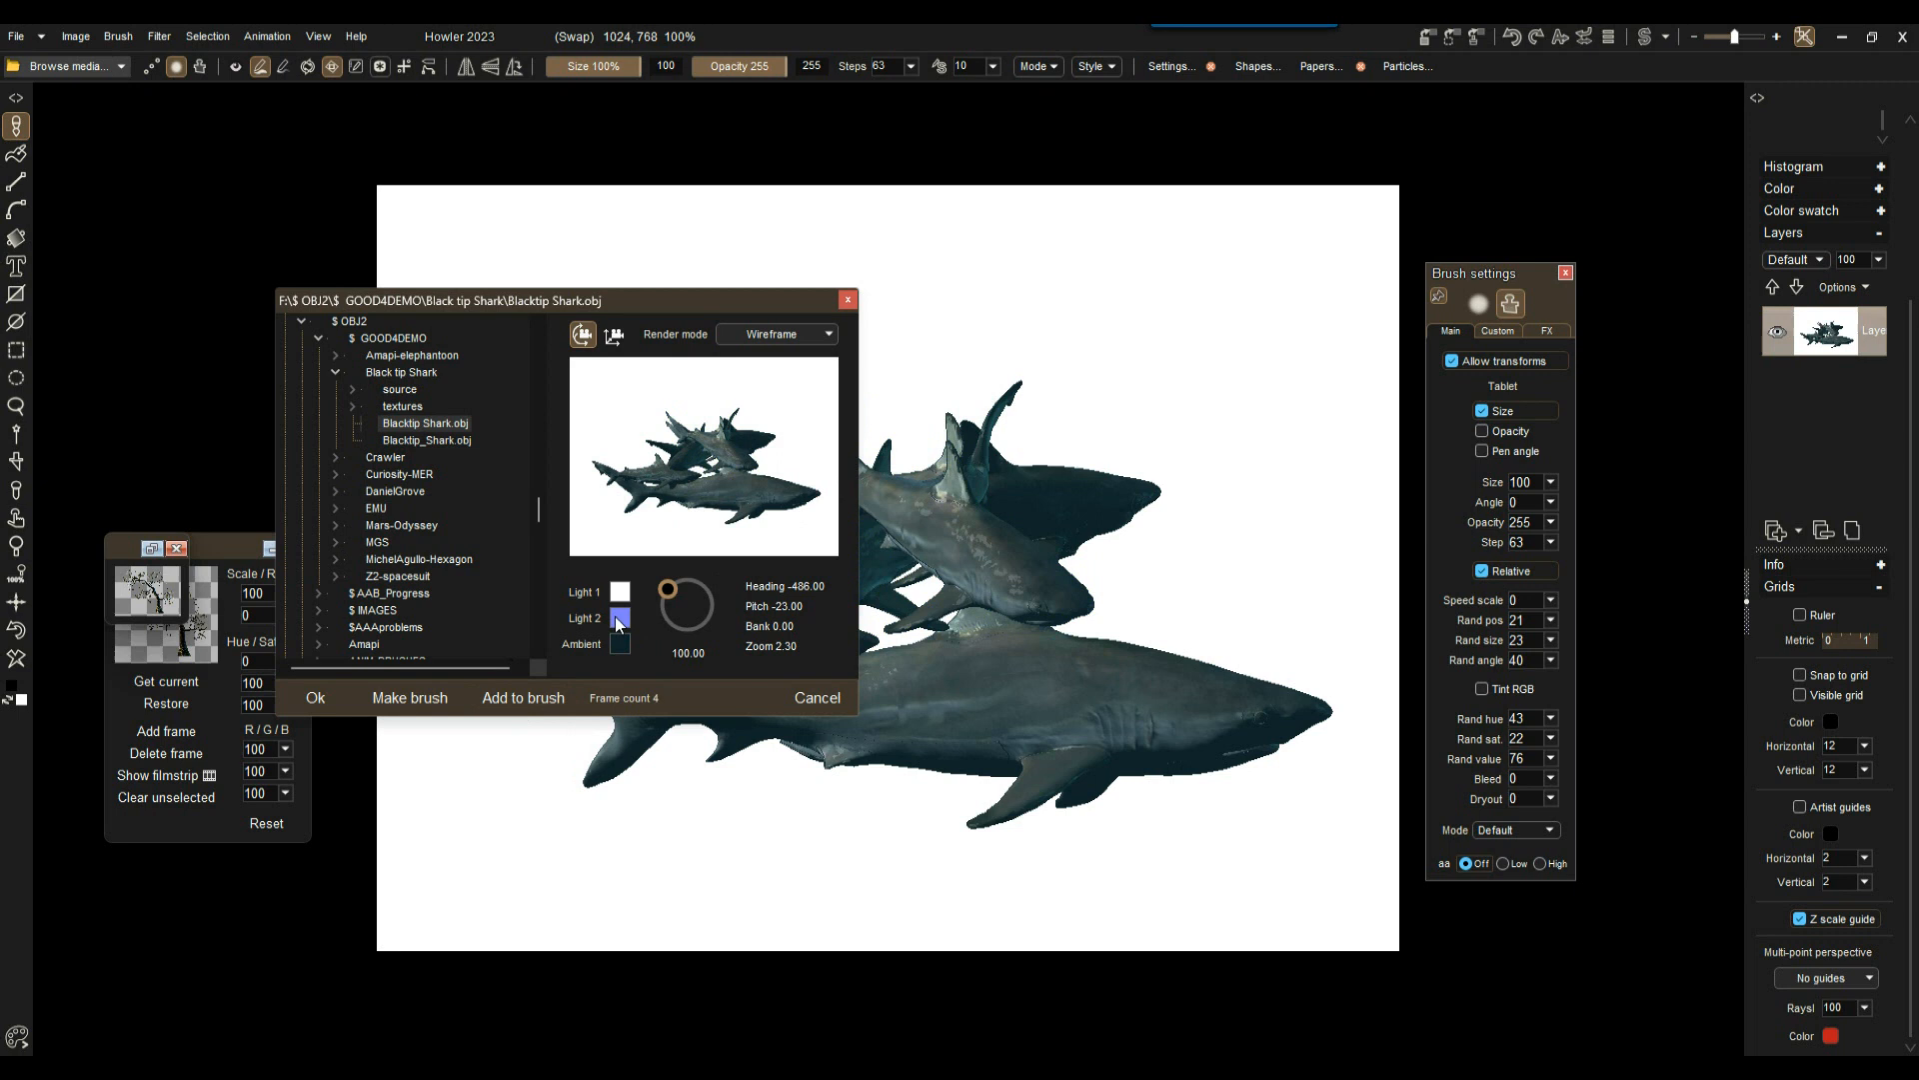
mouse_move(643, 458)
left_mouse_down()
mouse_move(645, 515)
mouse_move(674, 477)
left_mouse_up()
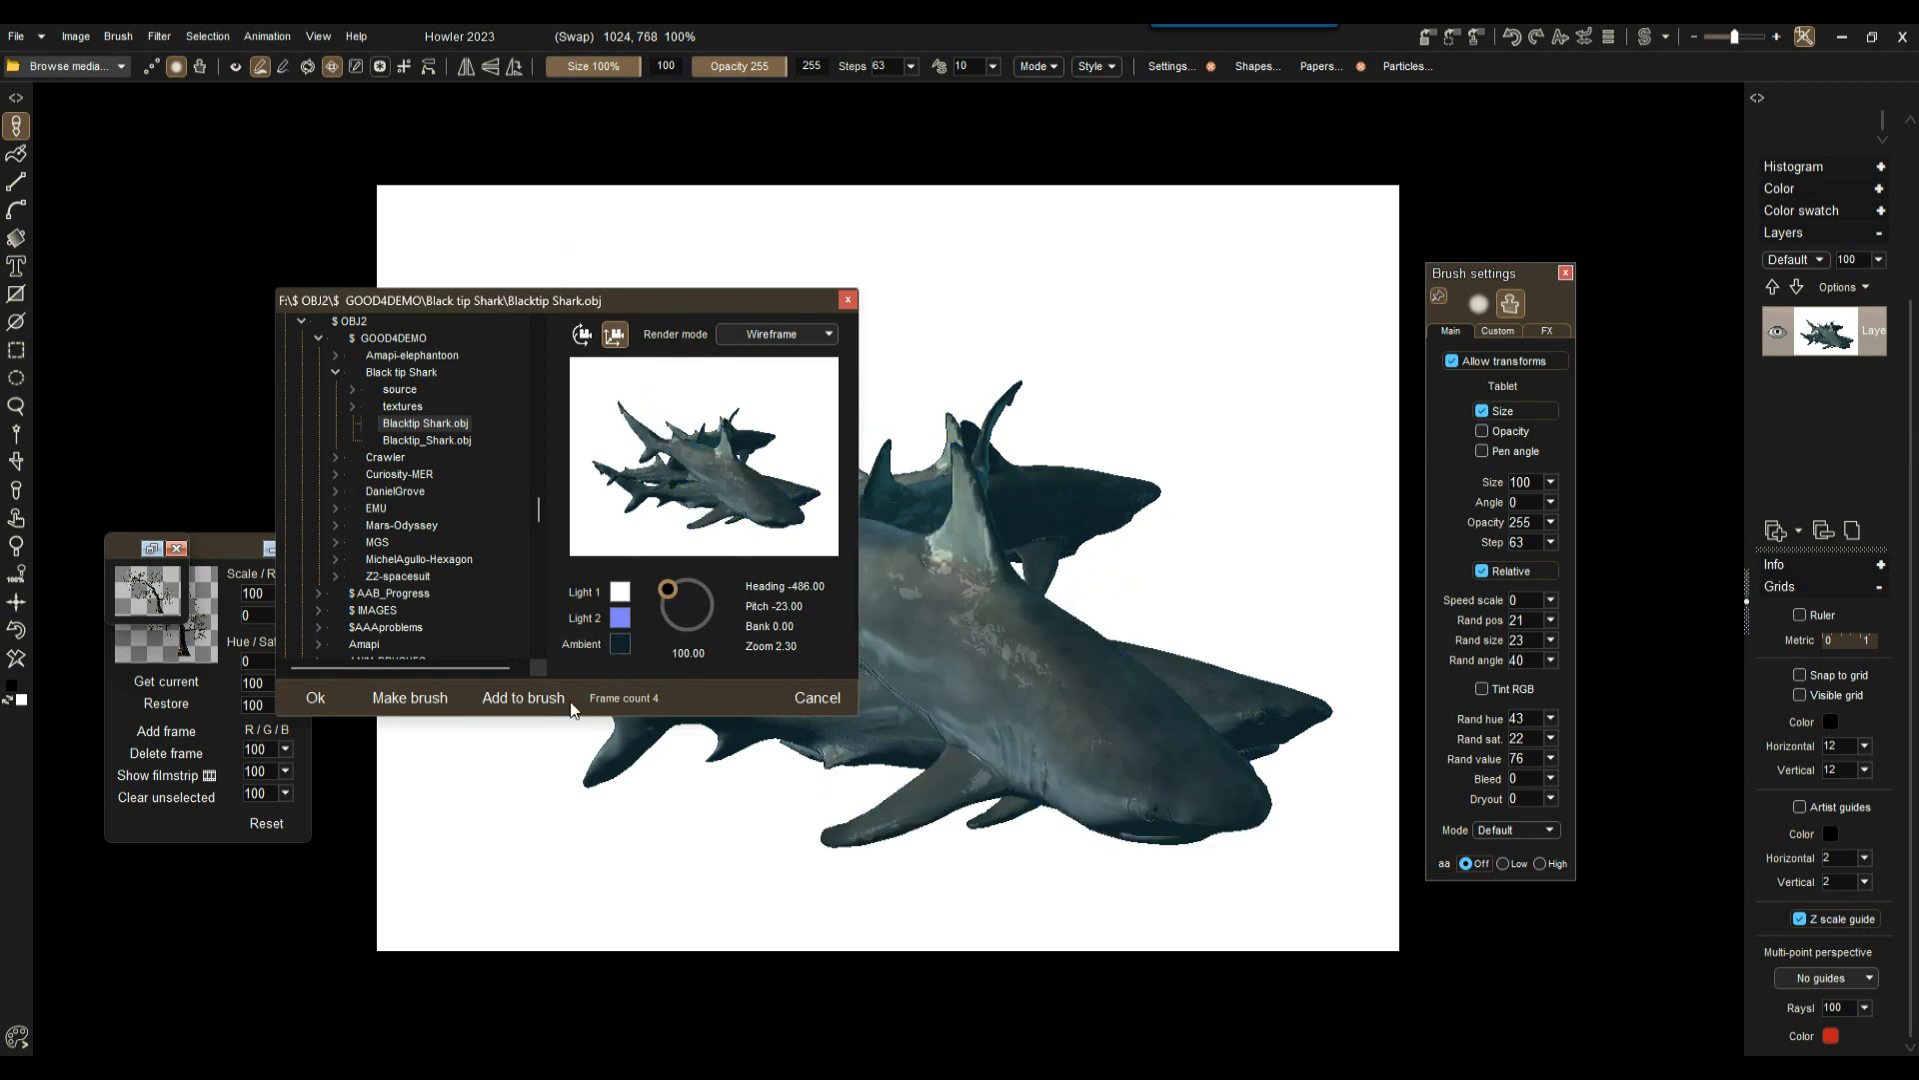
left_click(528, 700)
left_click(300, 702)
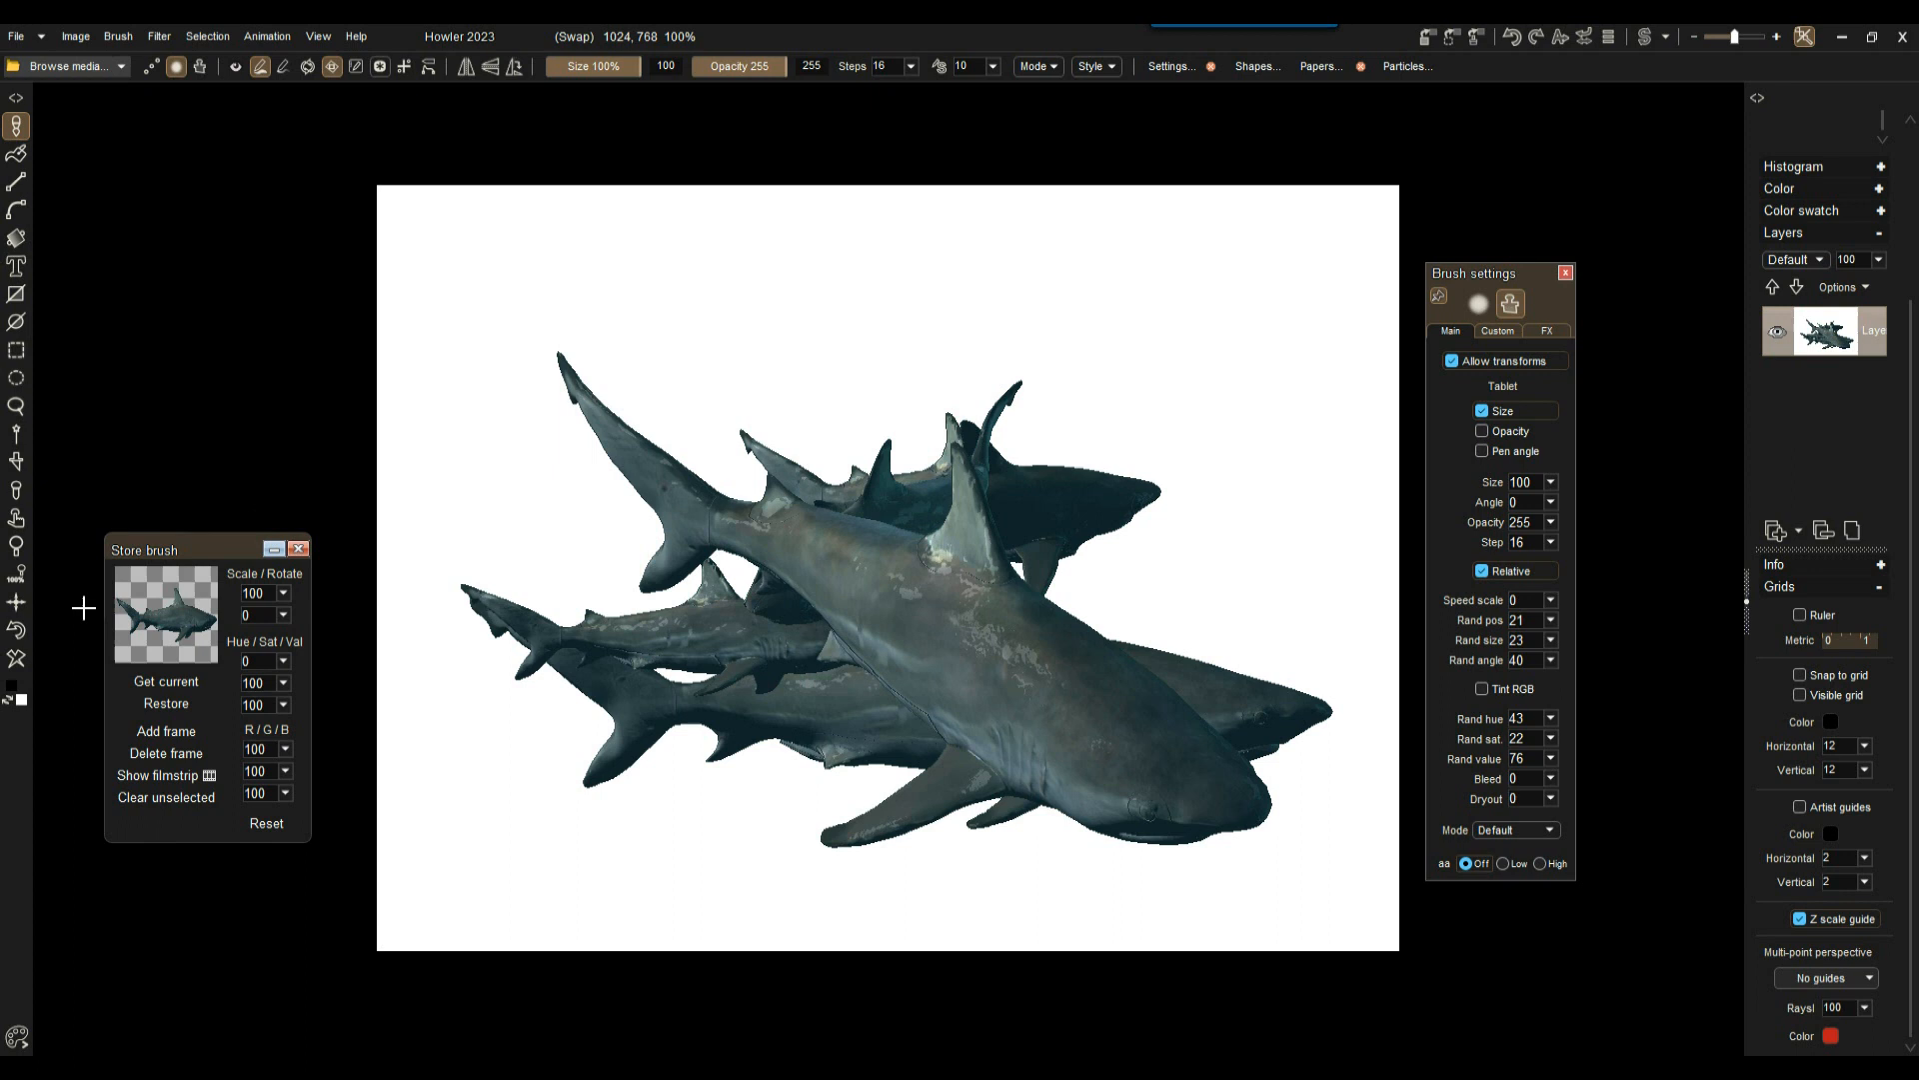
Step: Remove the rendered sharks from the canvas and store a managed copy of the shark brush
left_click(16, 632)
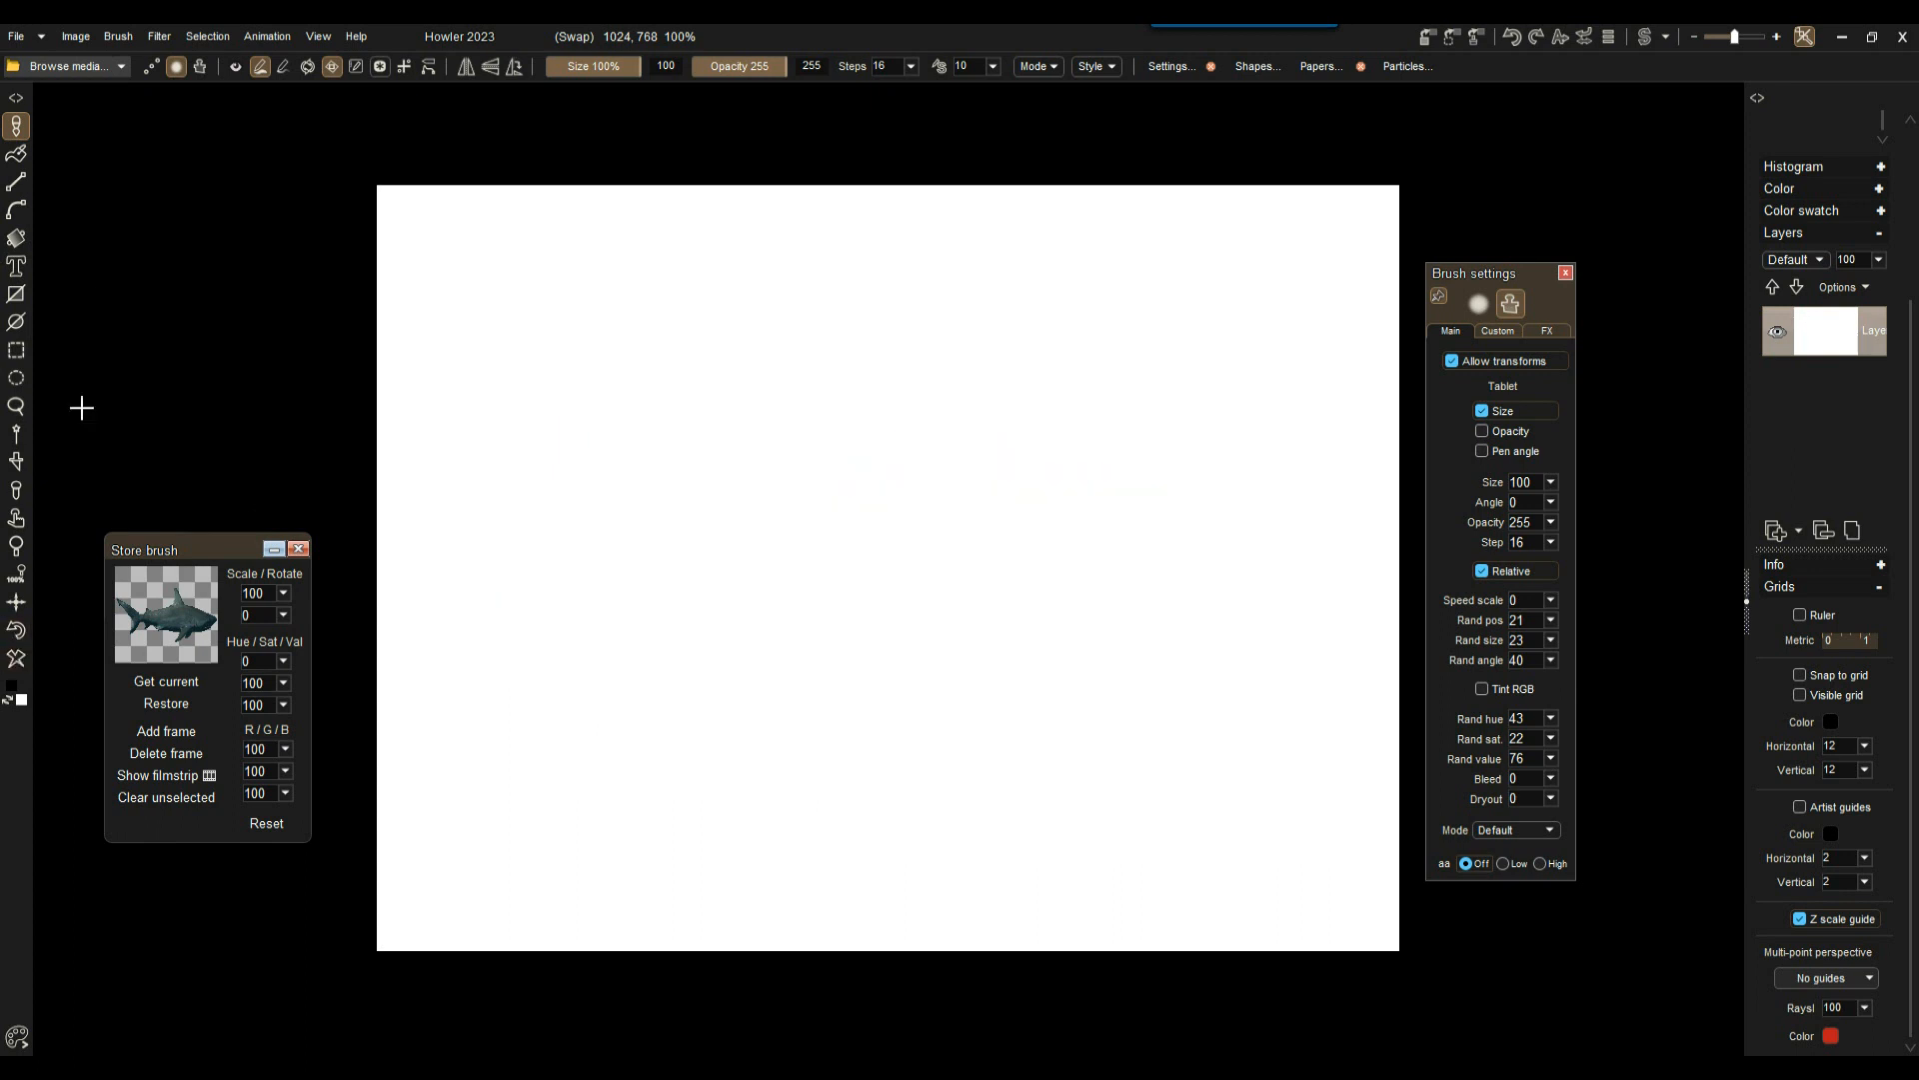
left_click(120, 36)
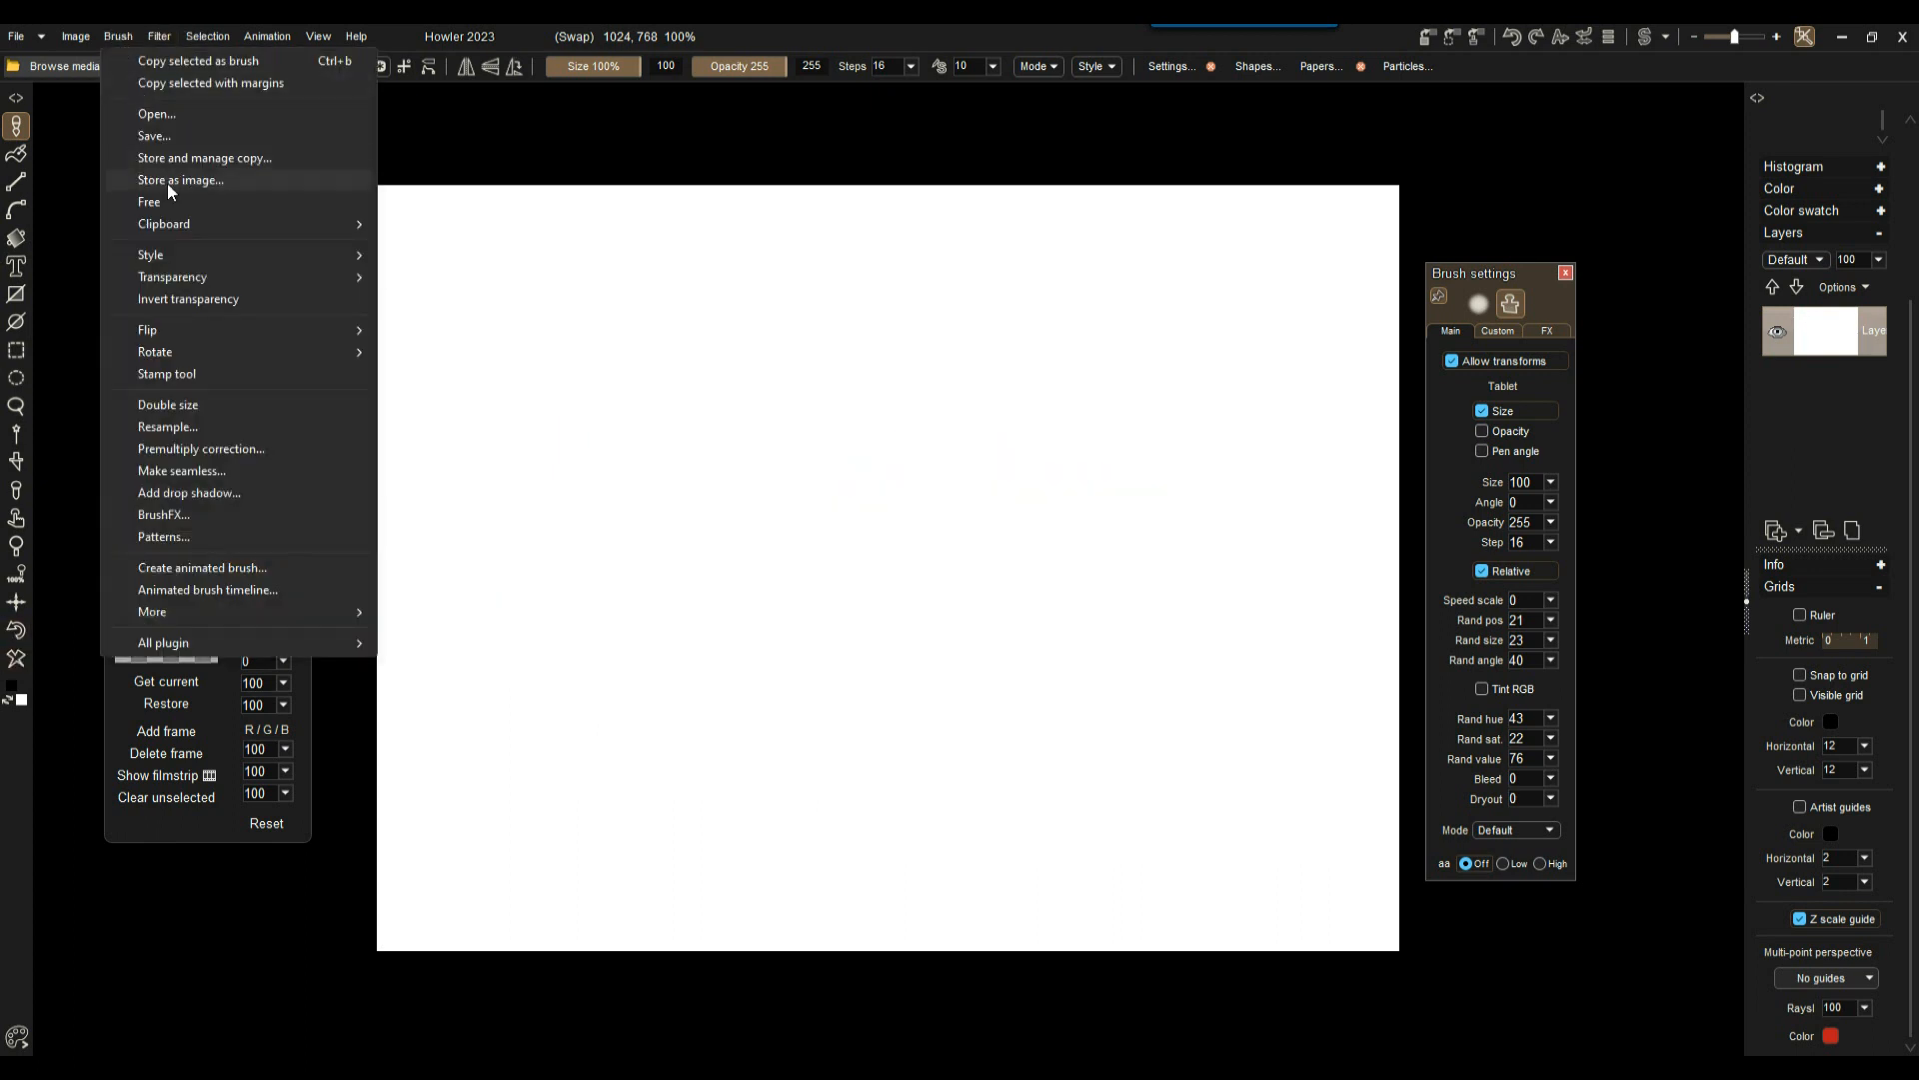
left_click(194, 160)
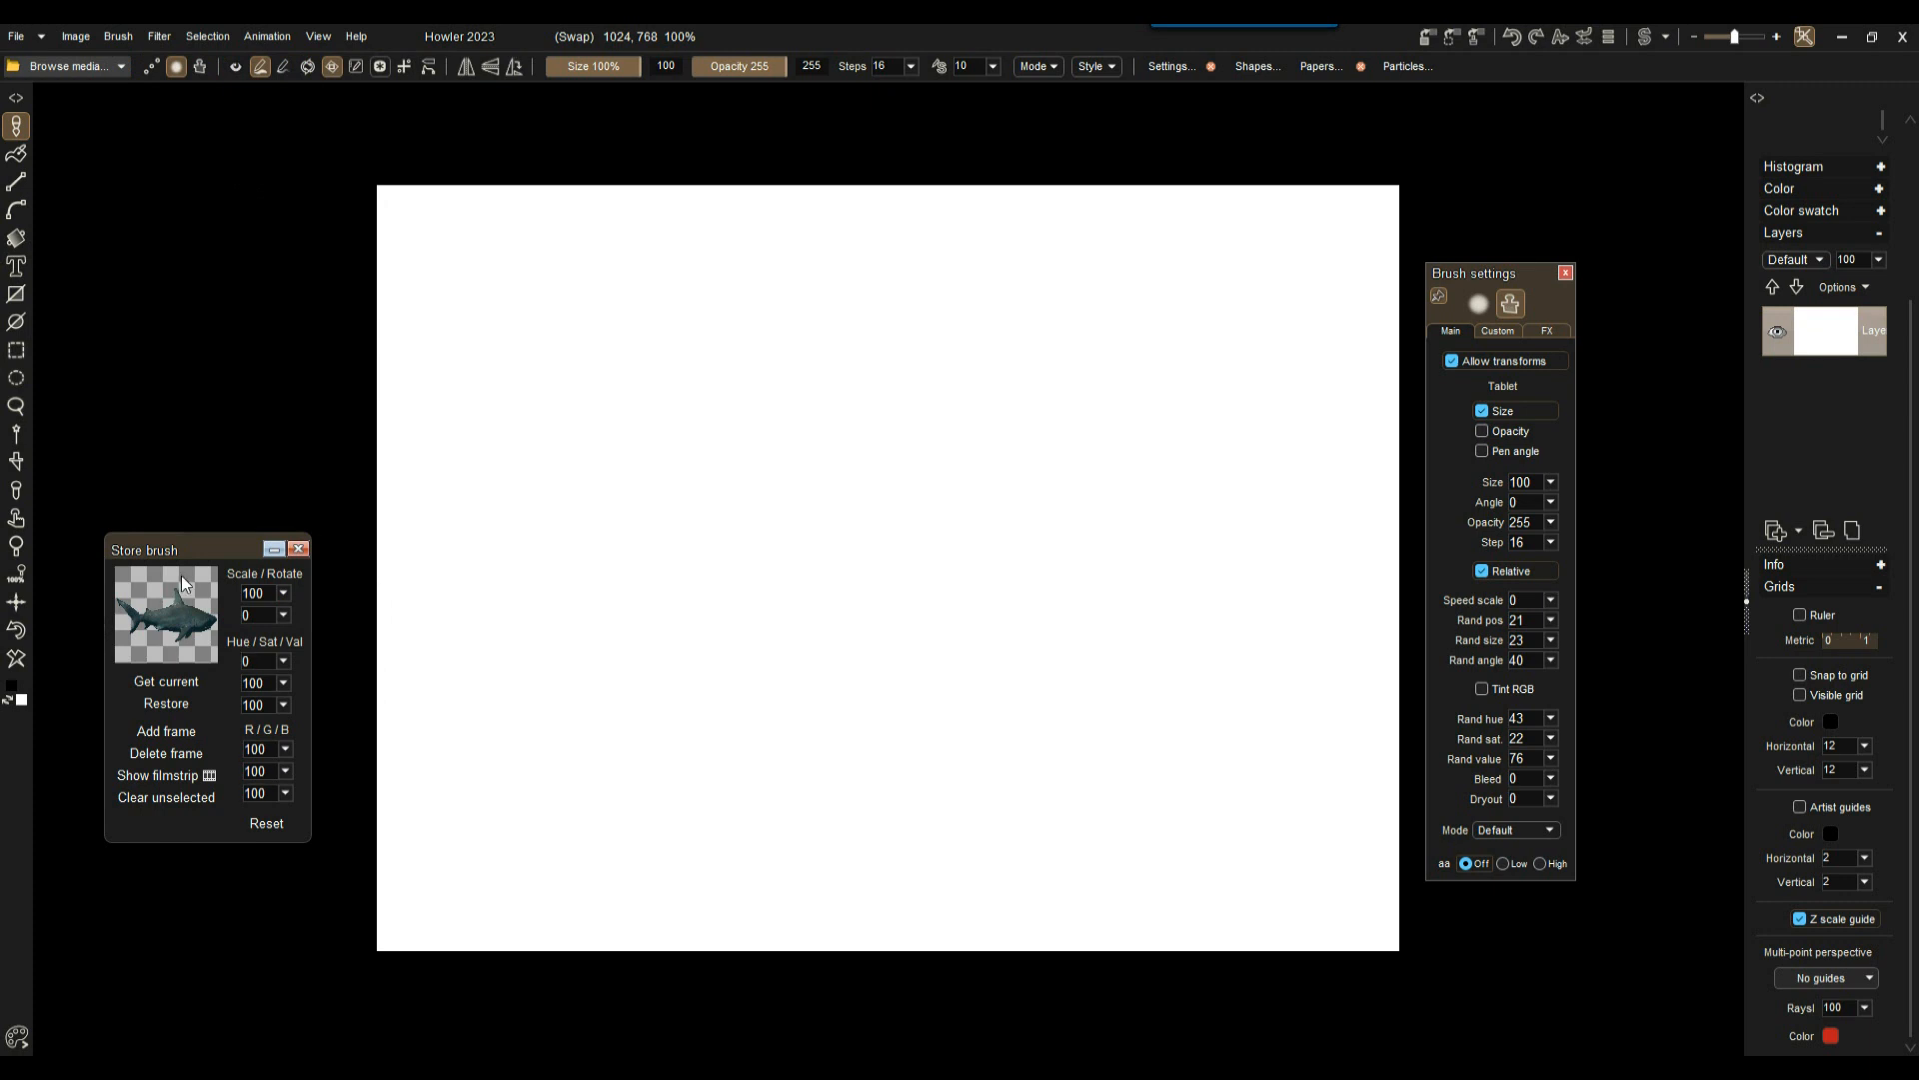
Step: Close the older stored brushes, keep only the new shark brush beside the canvas, and show its filmstrip
left_click_drag(183, 557, 167, 190)
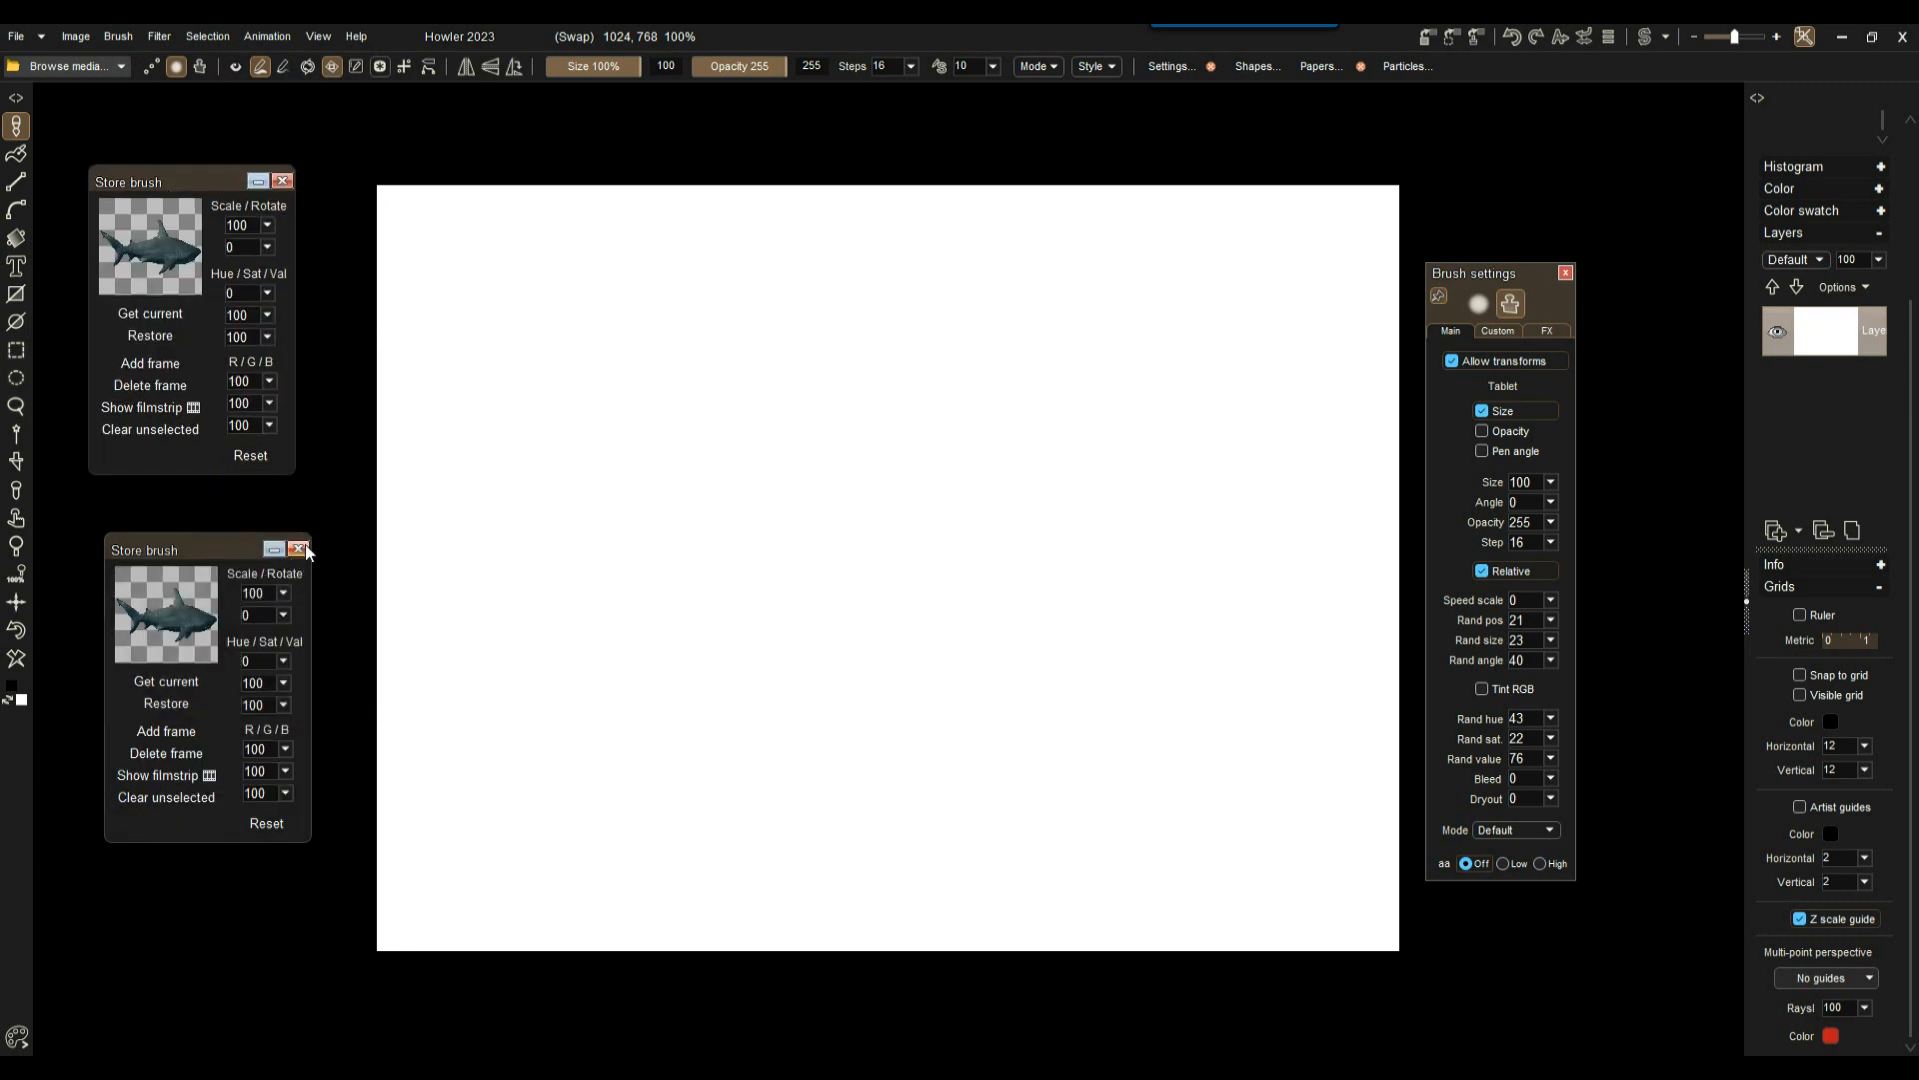
left_click(300, 549)
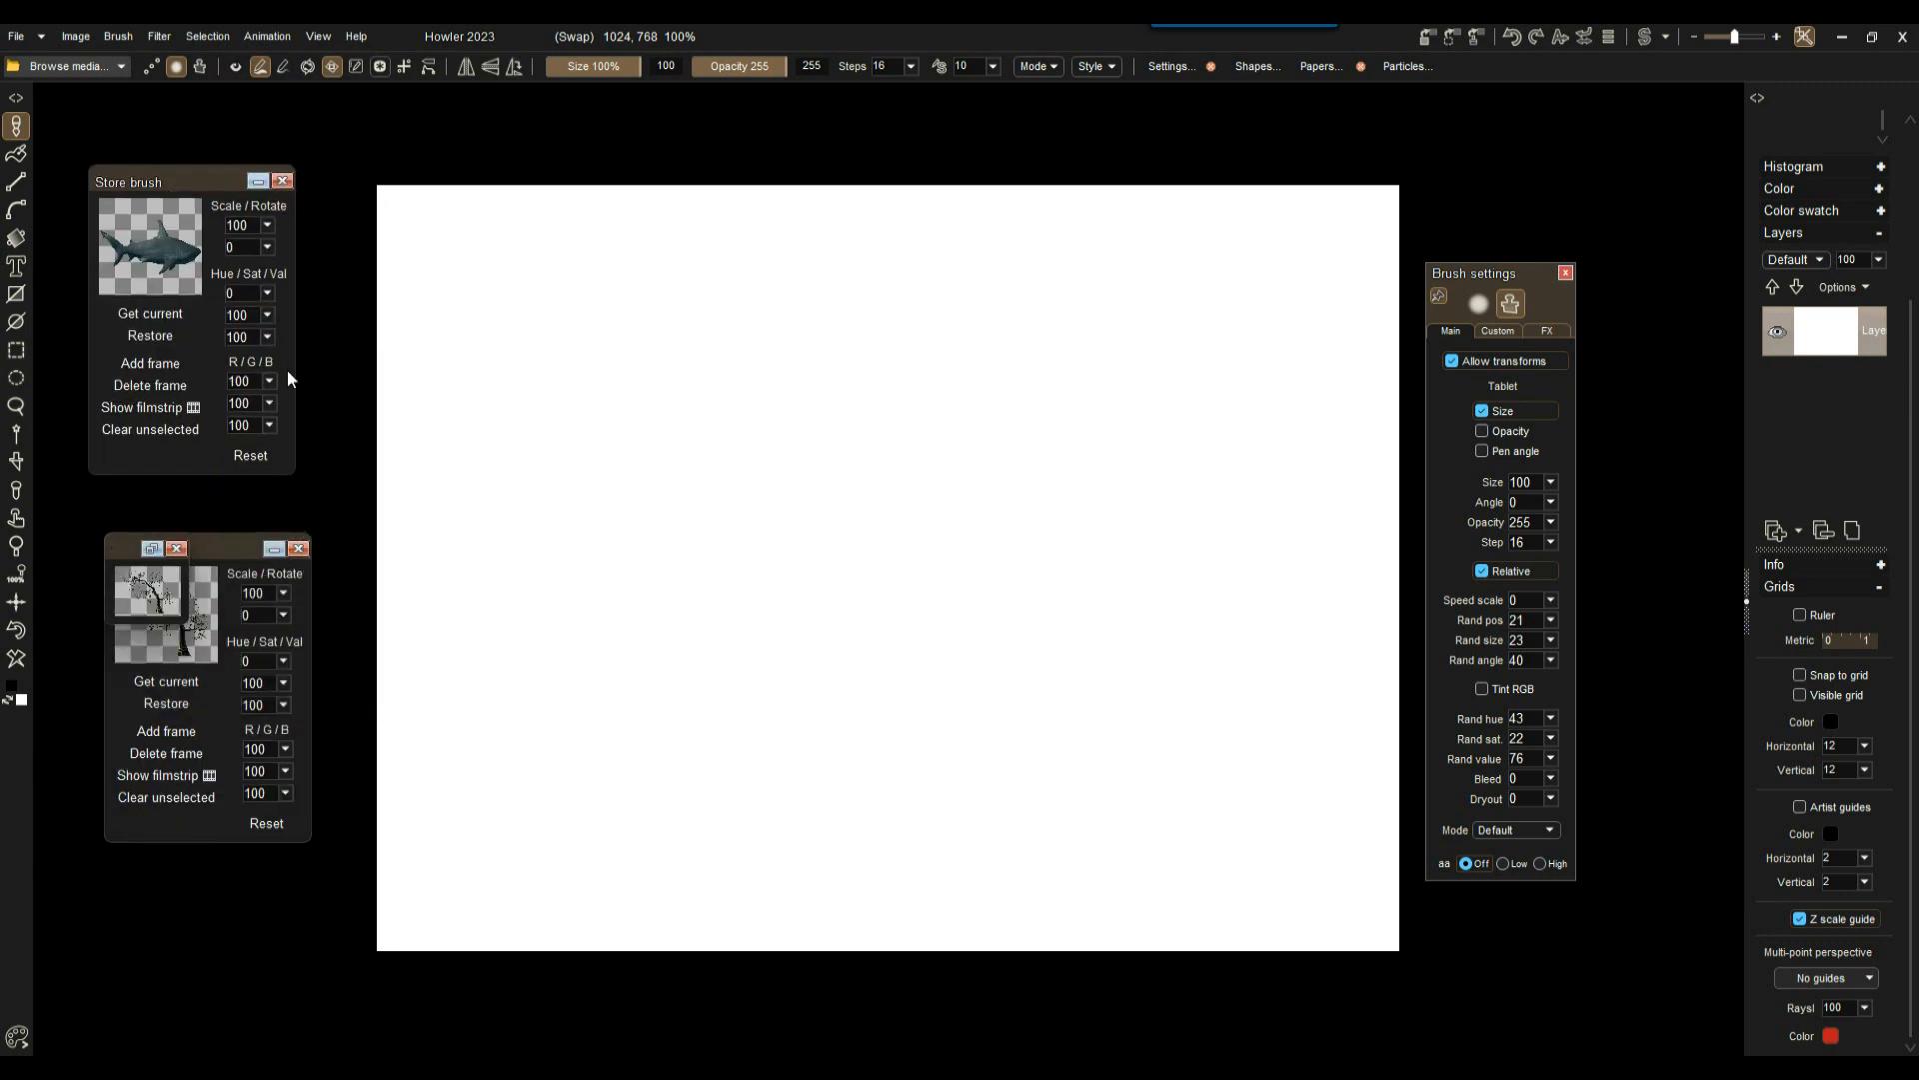
left_click(298, 549)
left_click(175, 550)
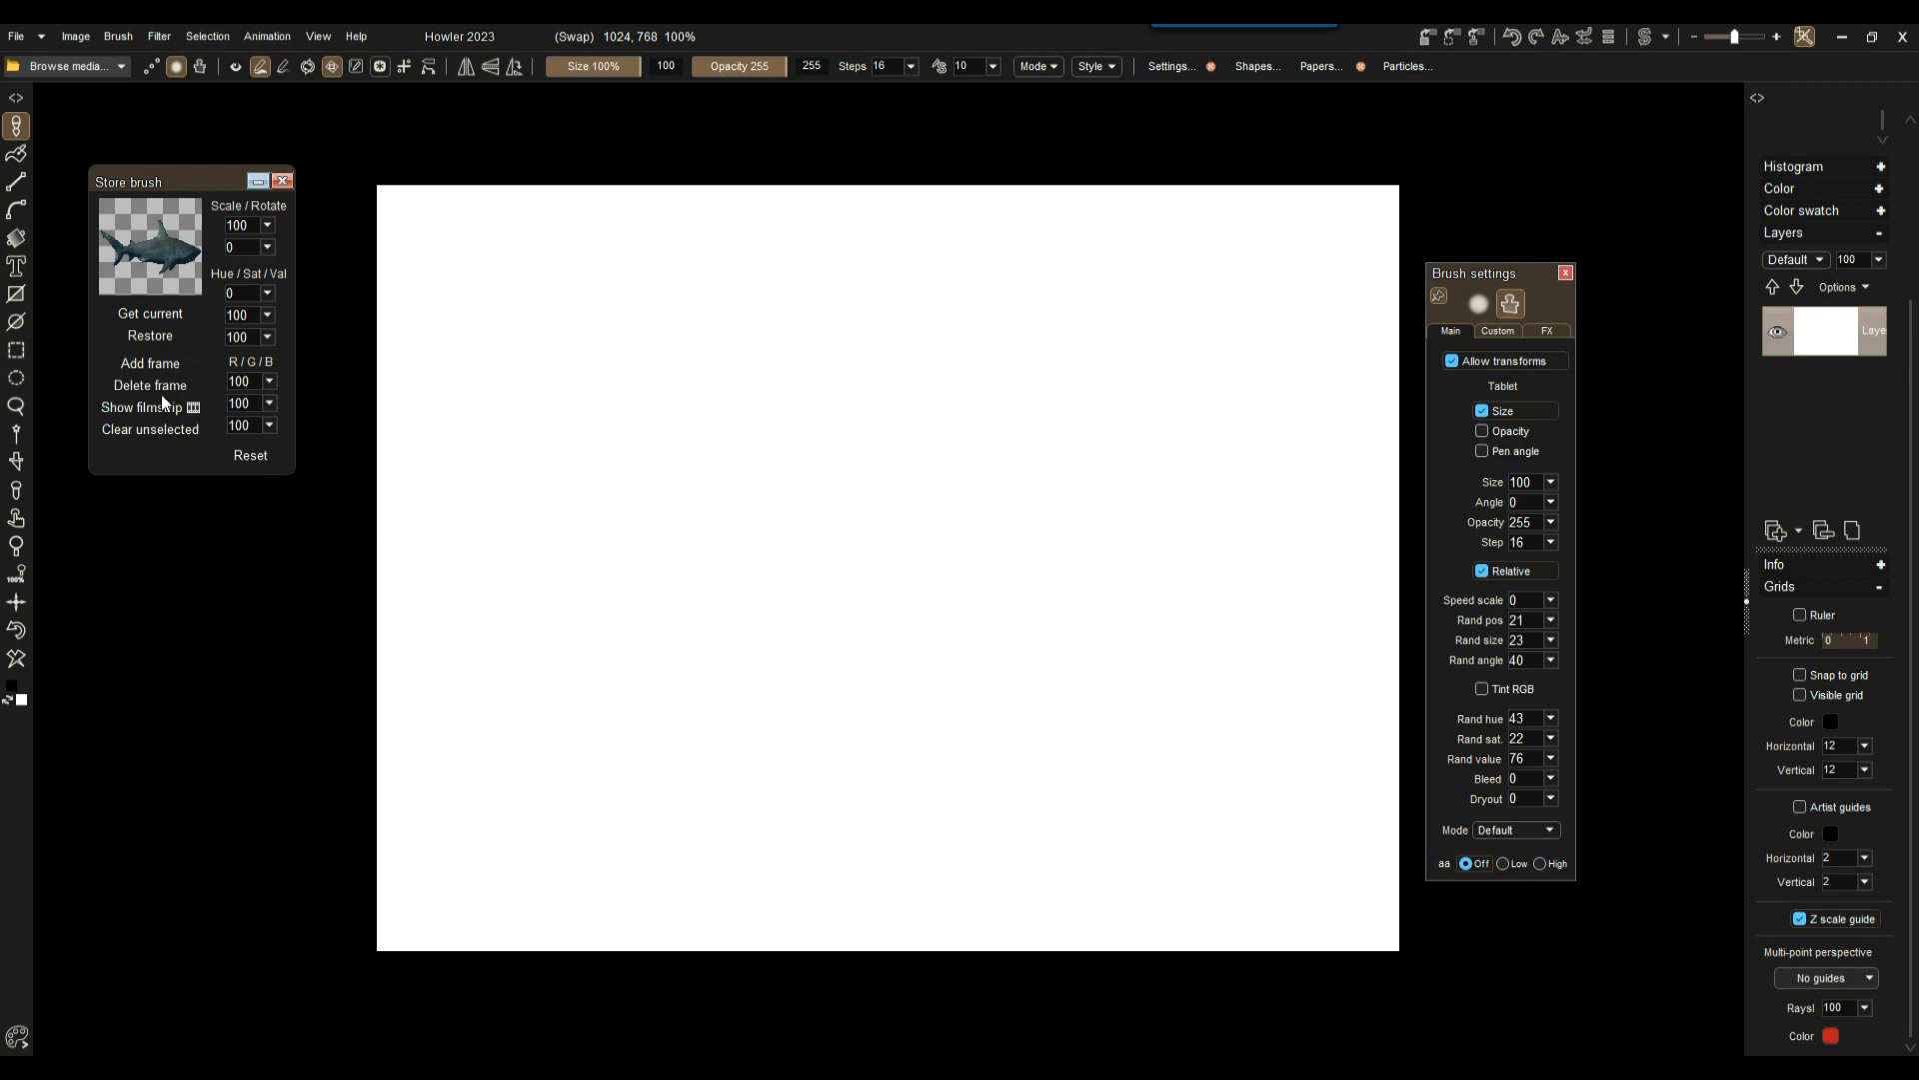
mouse_move(180, 182)
left_mouse_down()
mouse_move(168, 418)
mouse_move(191, 387)
left_mouse_up()
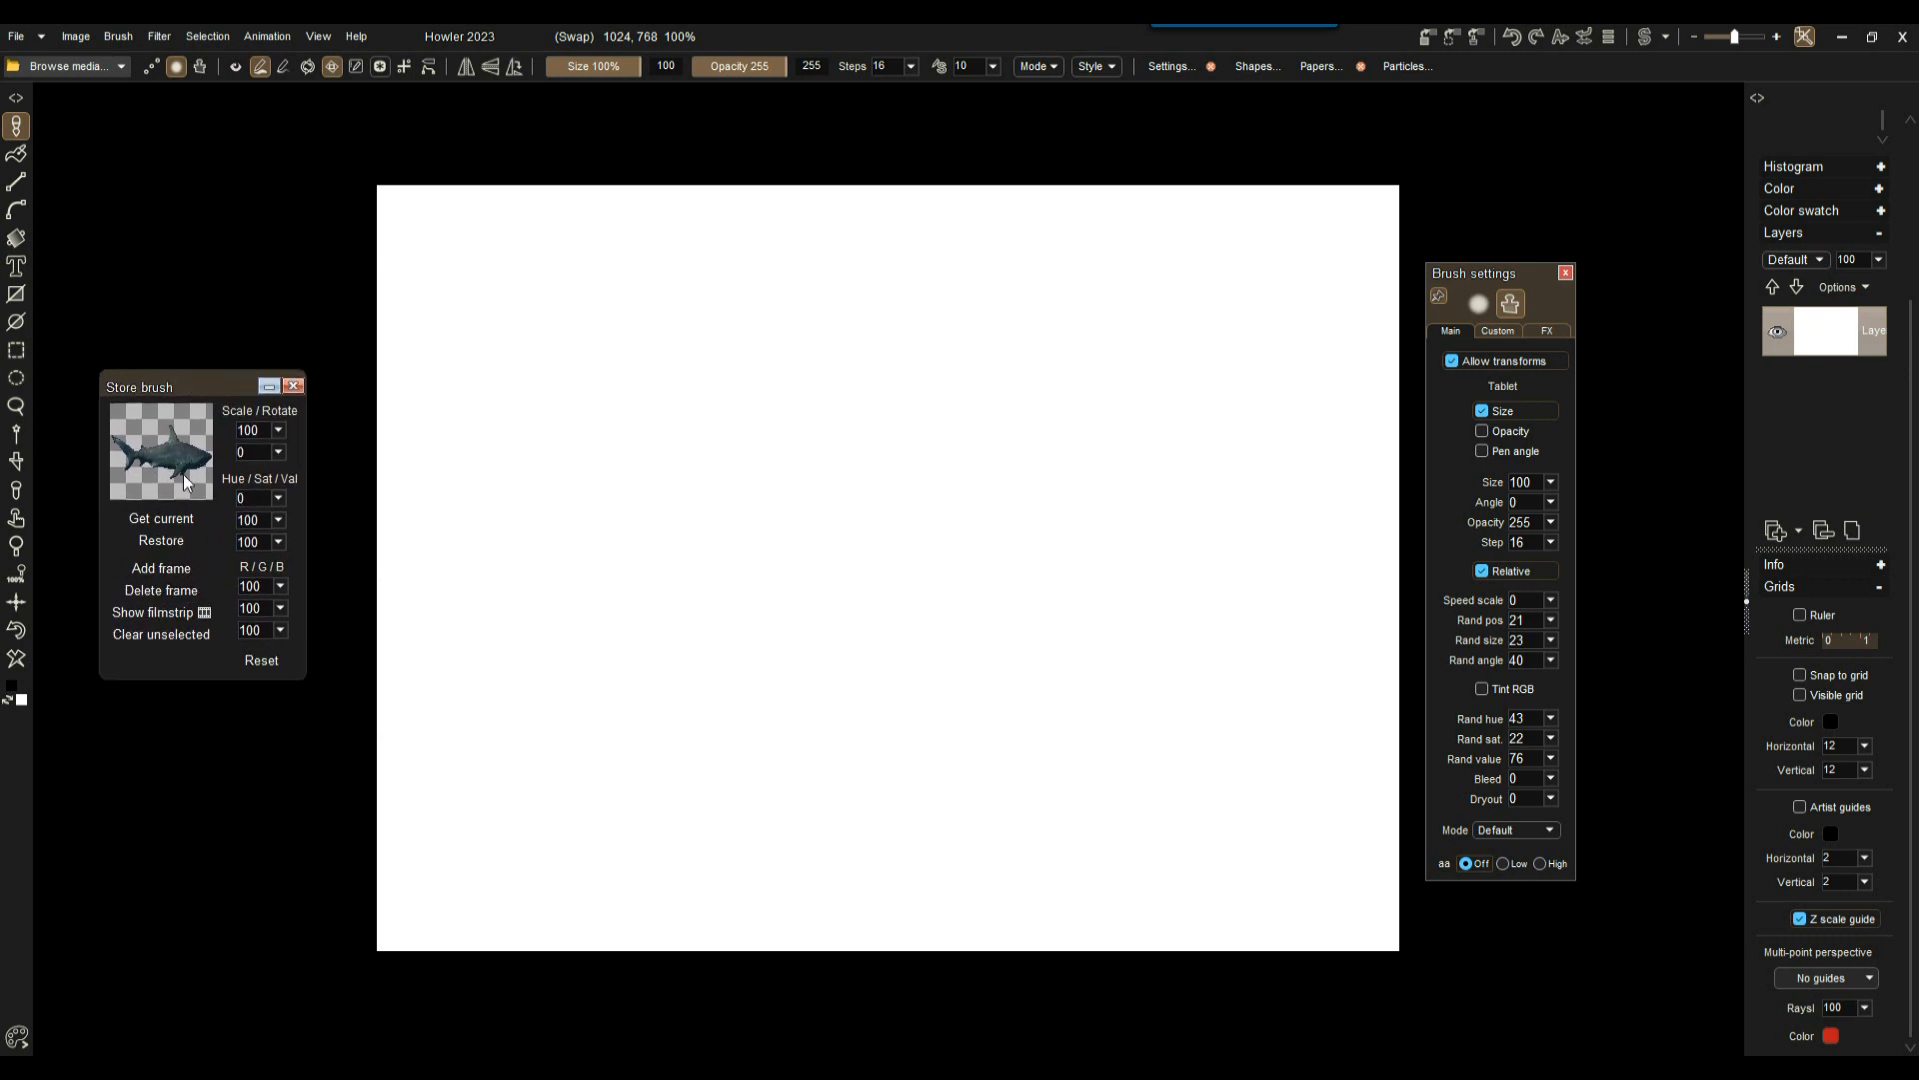
left_click(158, 612)
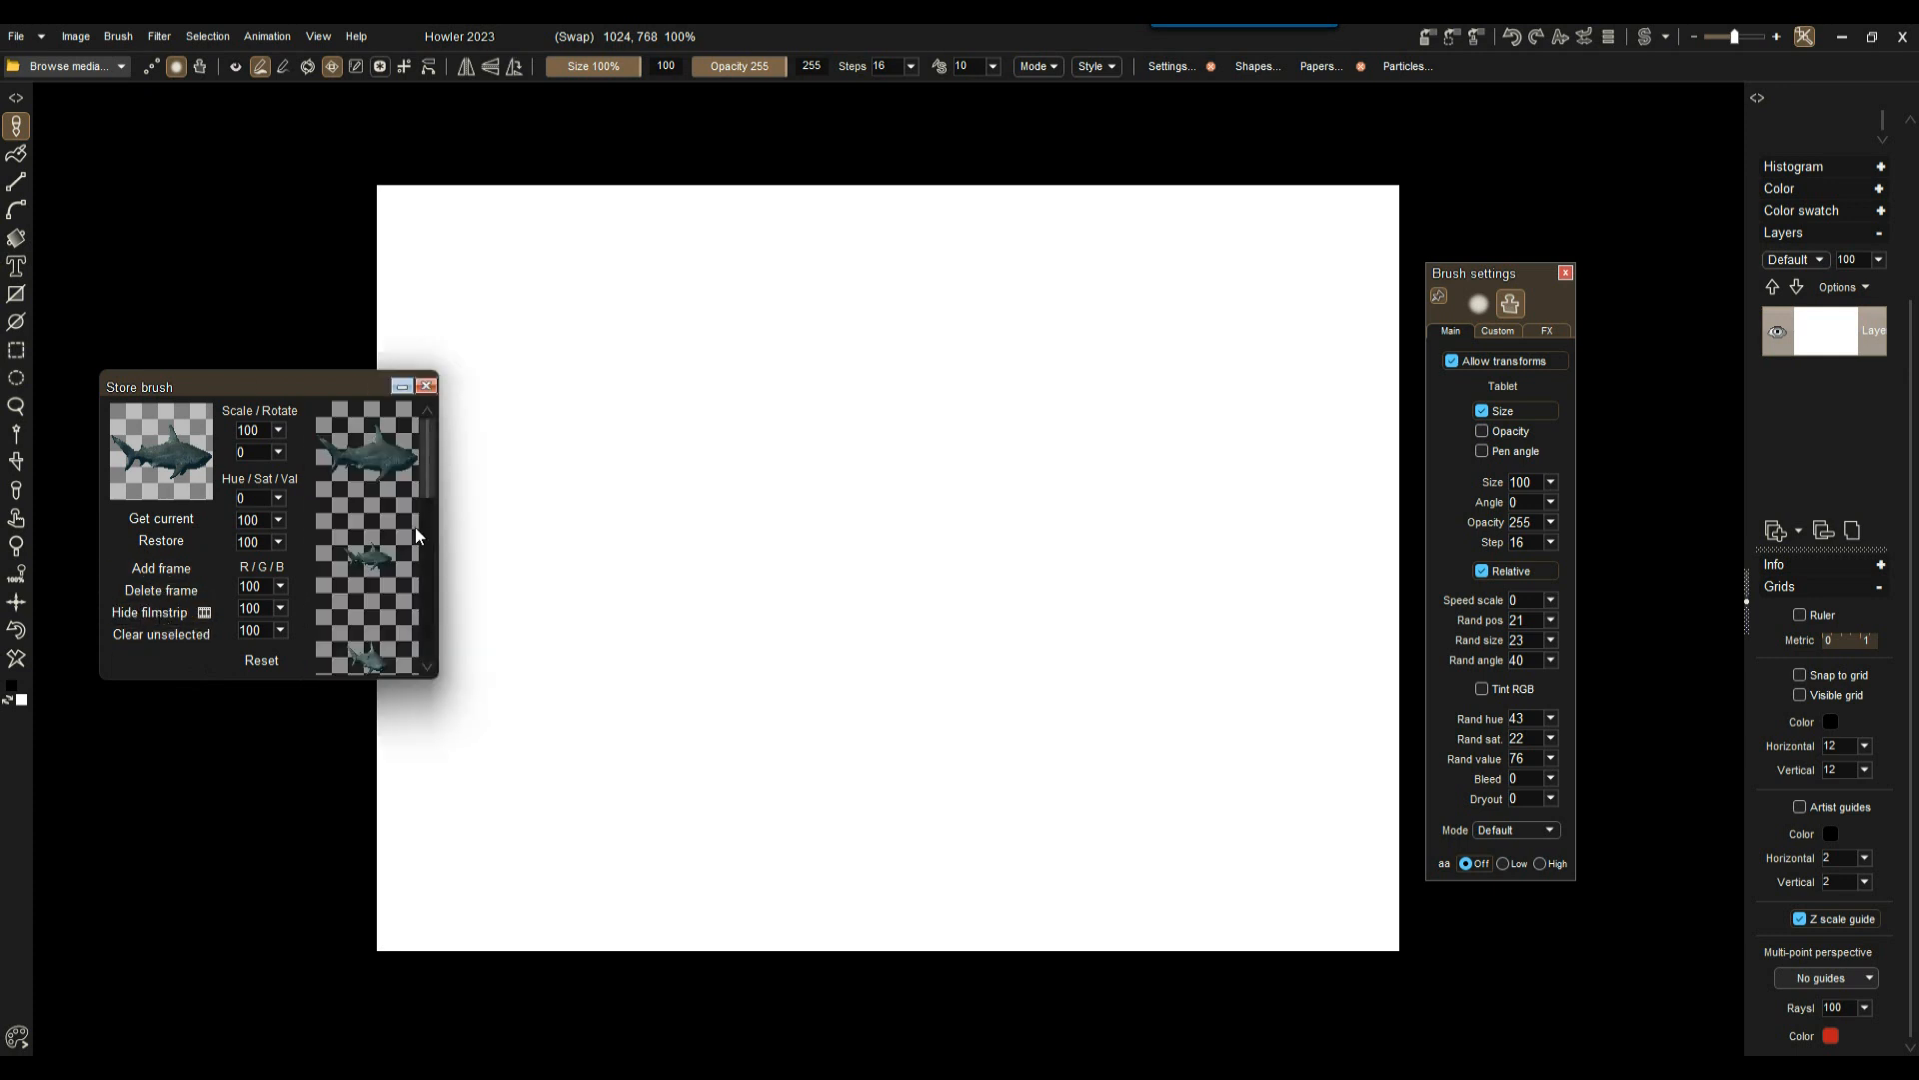
Step: Paint sharks at different heights so their size follows the Z scale guide, and clear the canvas
mouse_move(428, 448)
left_mouse_down()
mouse_move(440, 579)
mouse_move(438, 512)
mouse_move(565, 300)
left_mouse_up()
left_click_drag(1129, 390, 821, 405)
mouse_move(1130, 646)
left_mouse_down()
mouse_move(600, 699)
mouse_move(1212, 844)
mouse_move(700, 550)
mouse_move(947, 840)
mouse_move(1228, 808)
left_mouse_up()
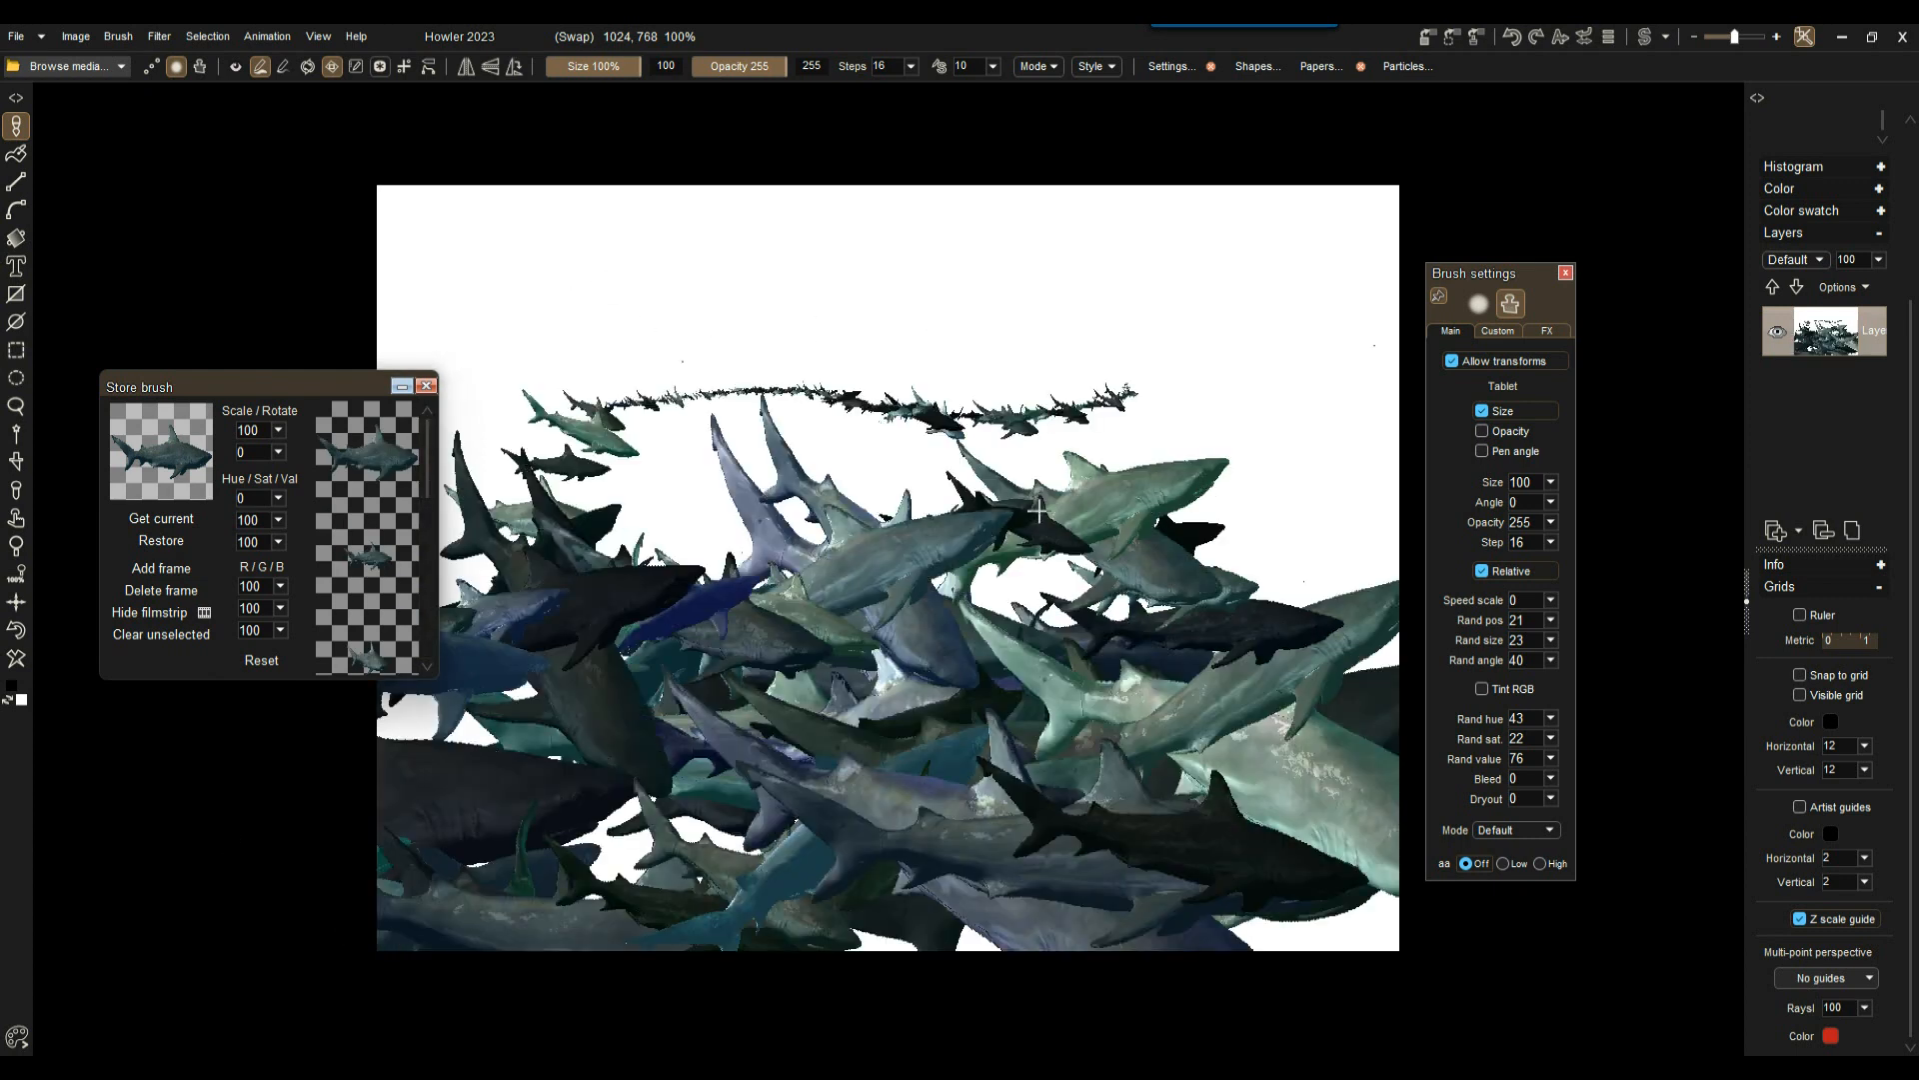
left_click(15, 656)
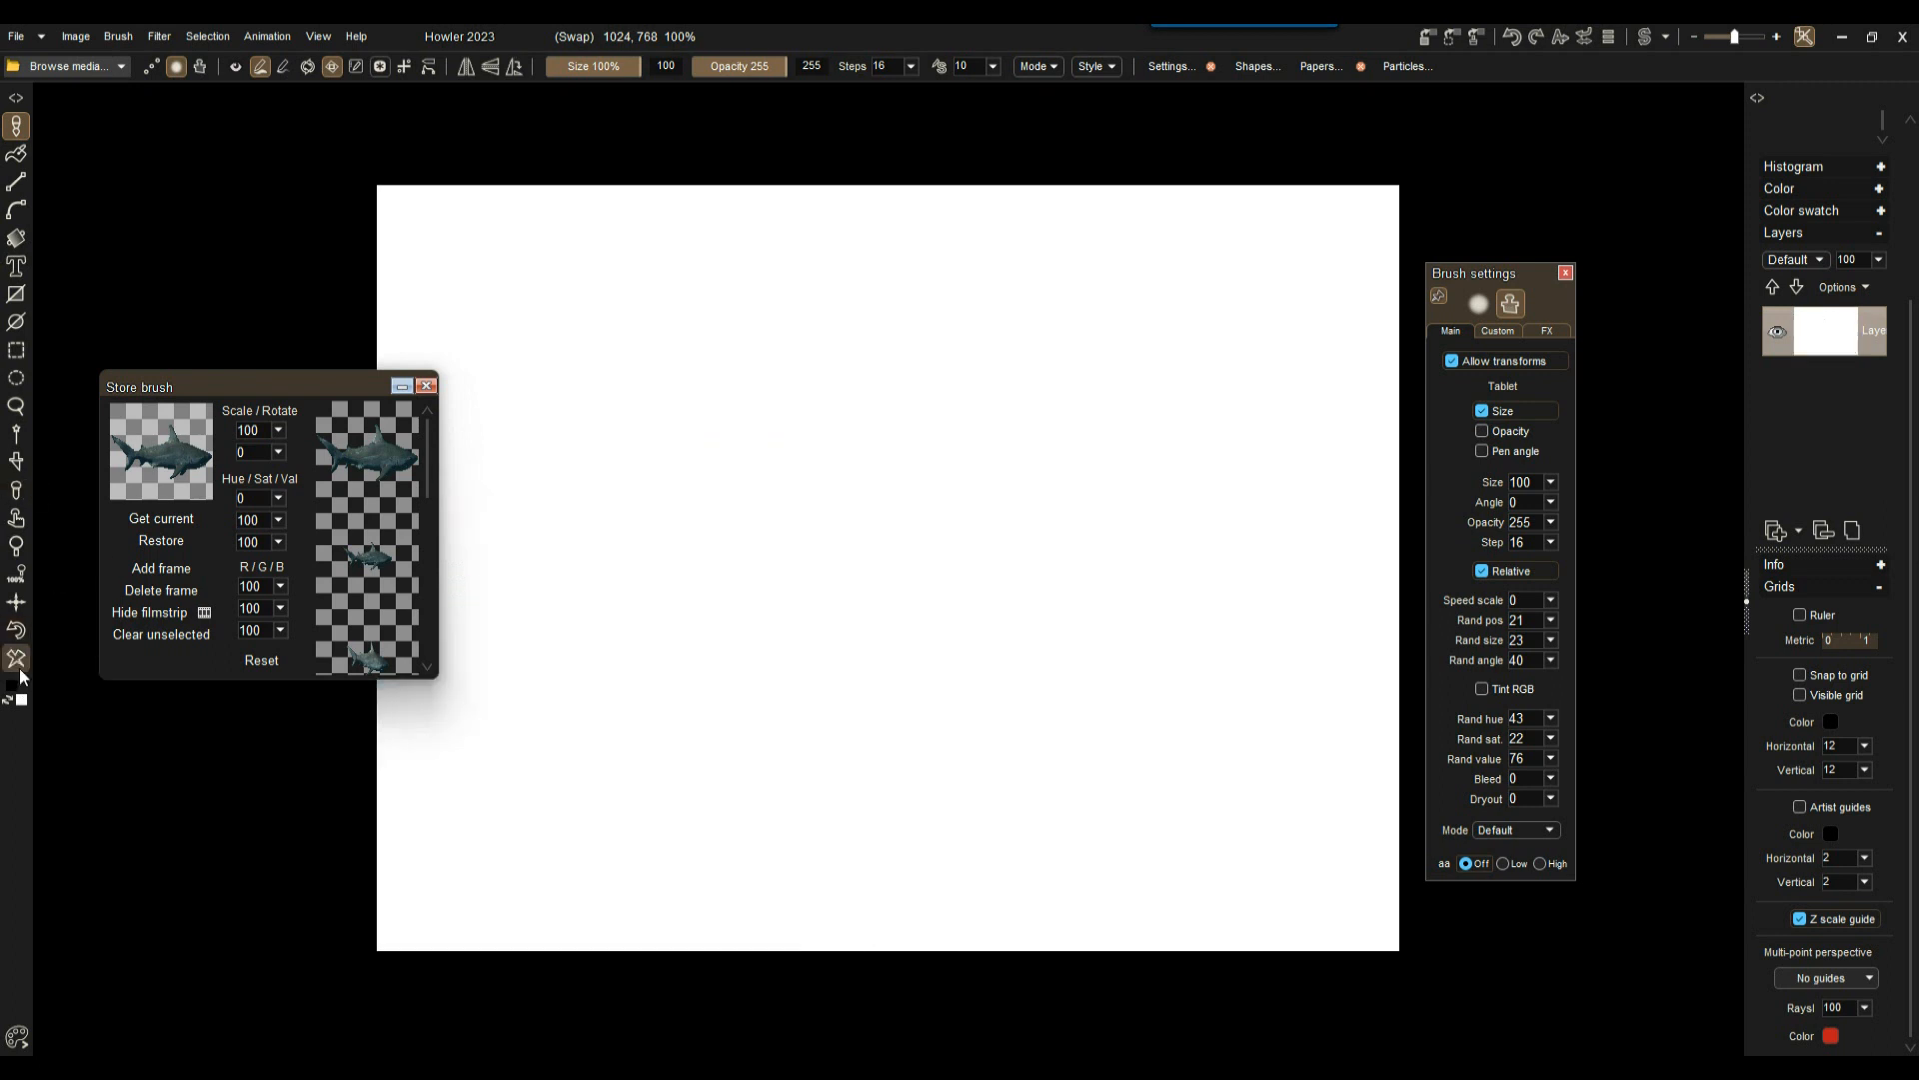
Step: Switch to the main image, clear its depth gradient to white, and swap back to the other image
left_click(1646, 38)
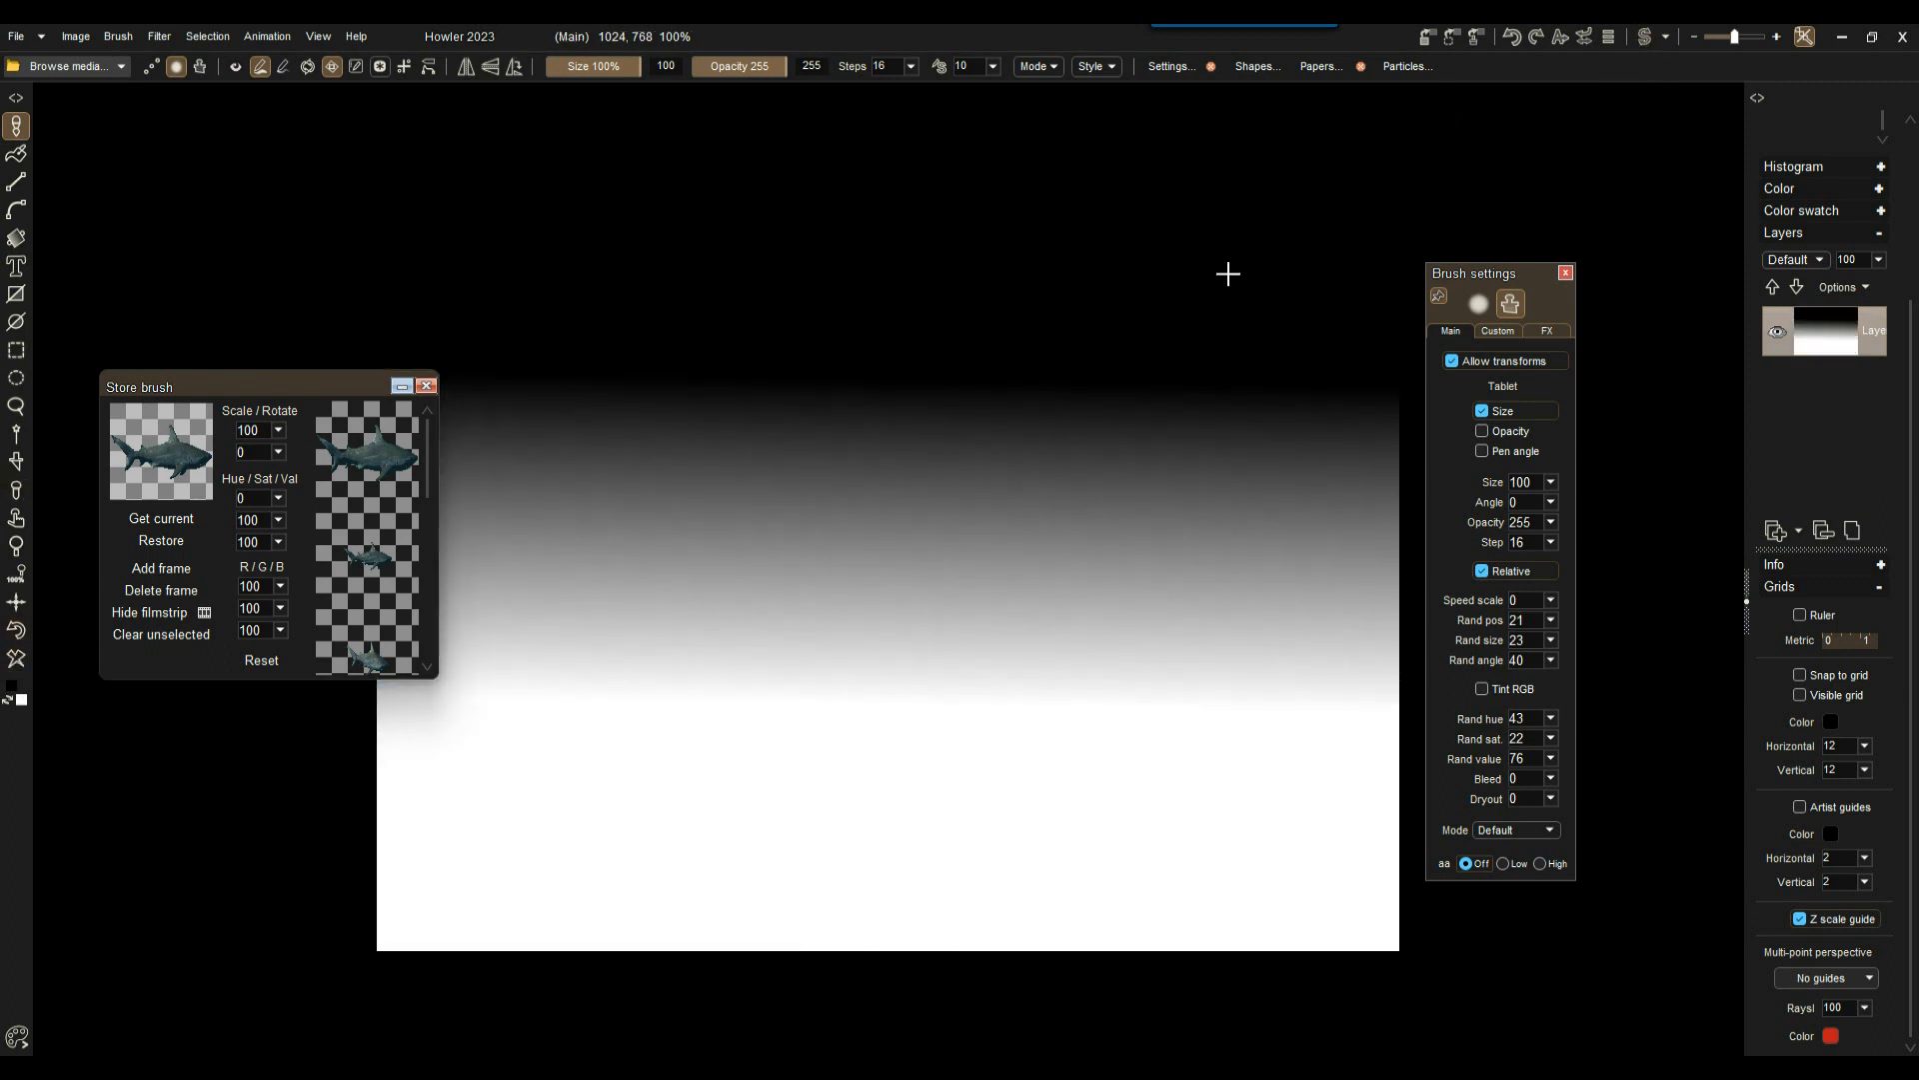
left_click(15, 655)
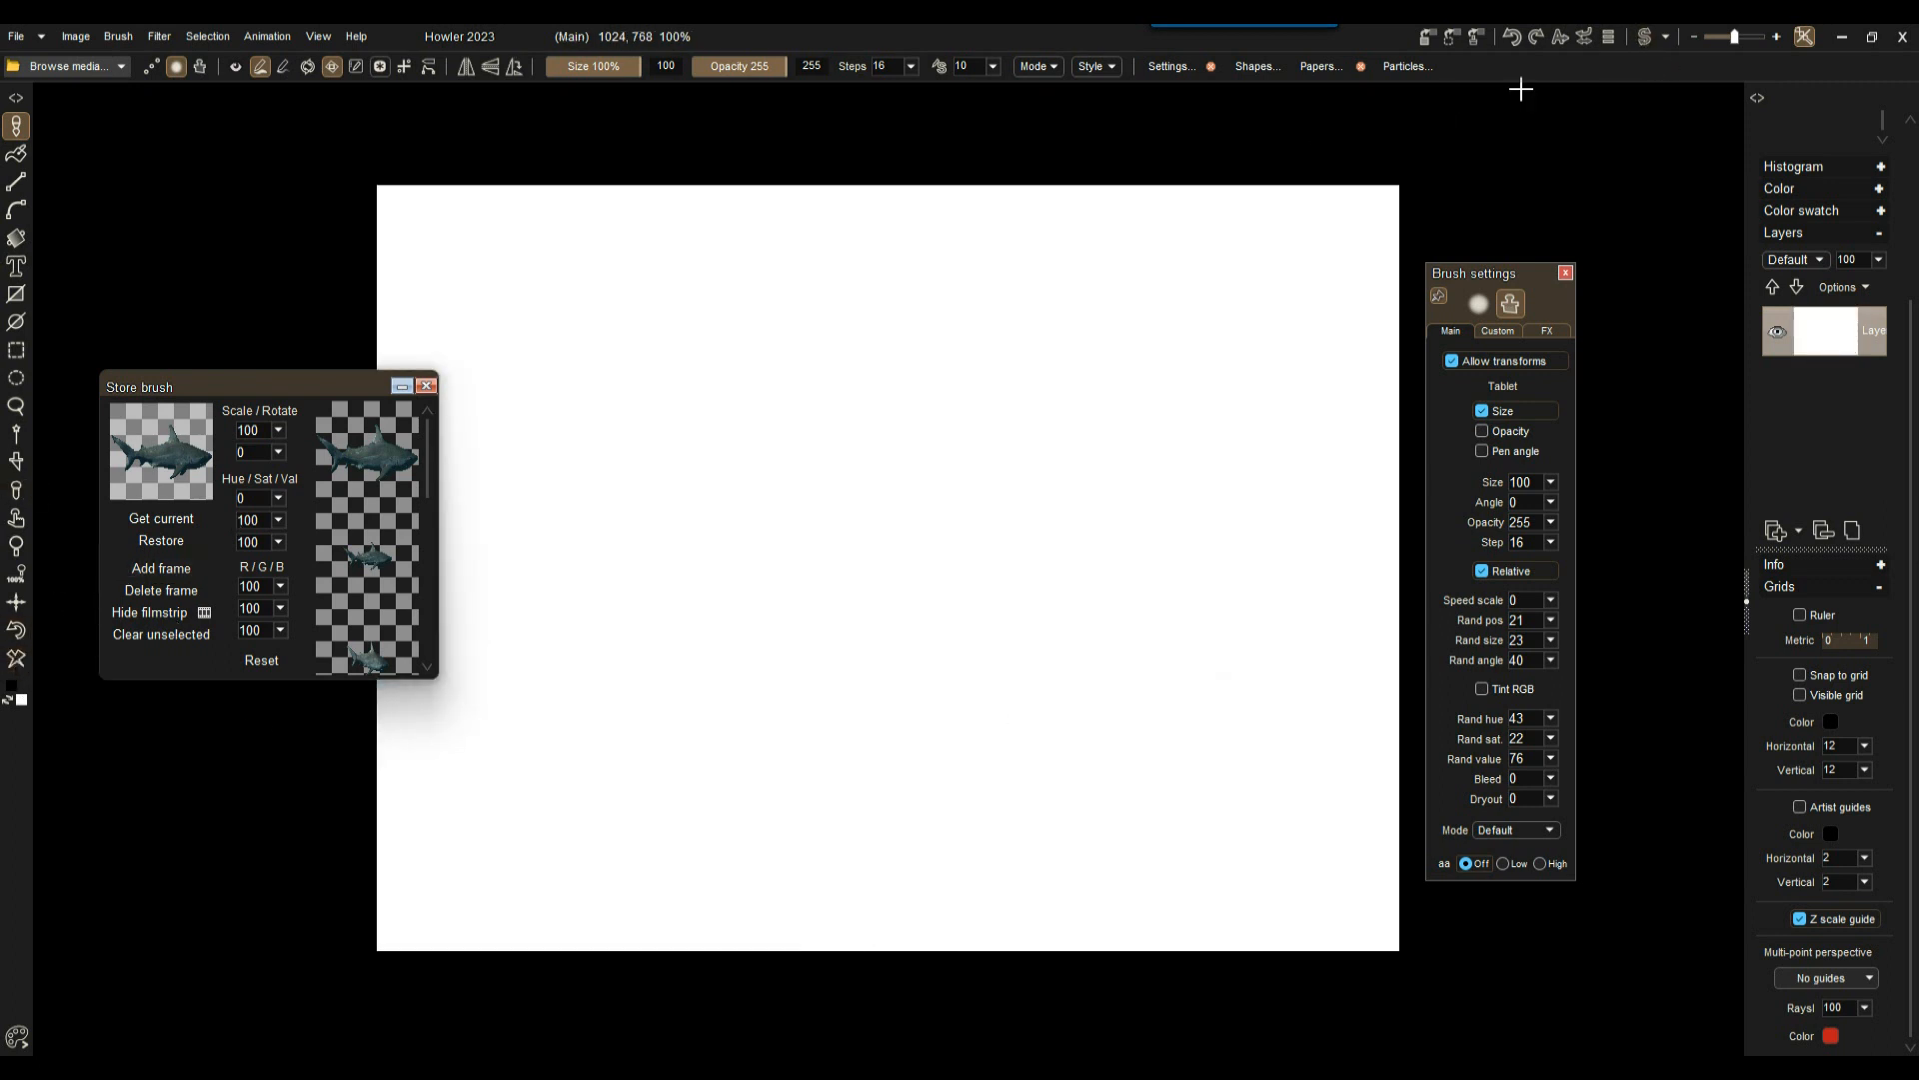
left_click(1647, 40)
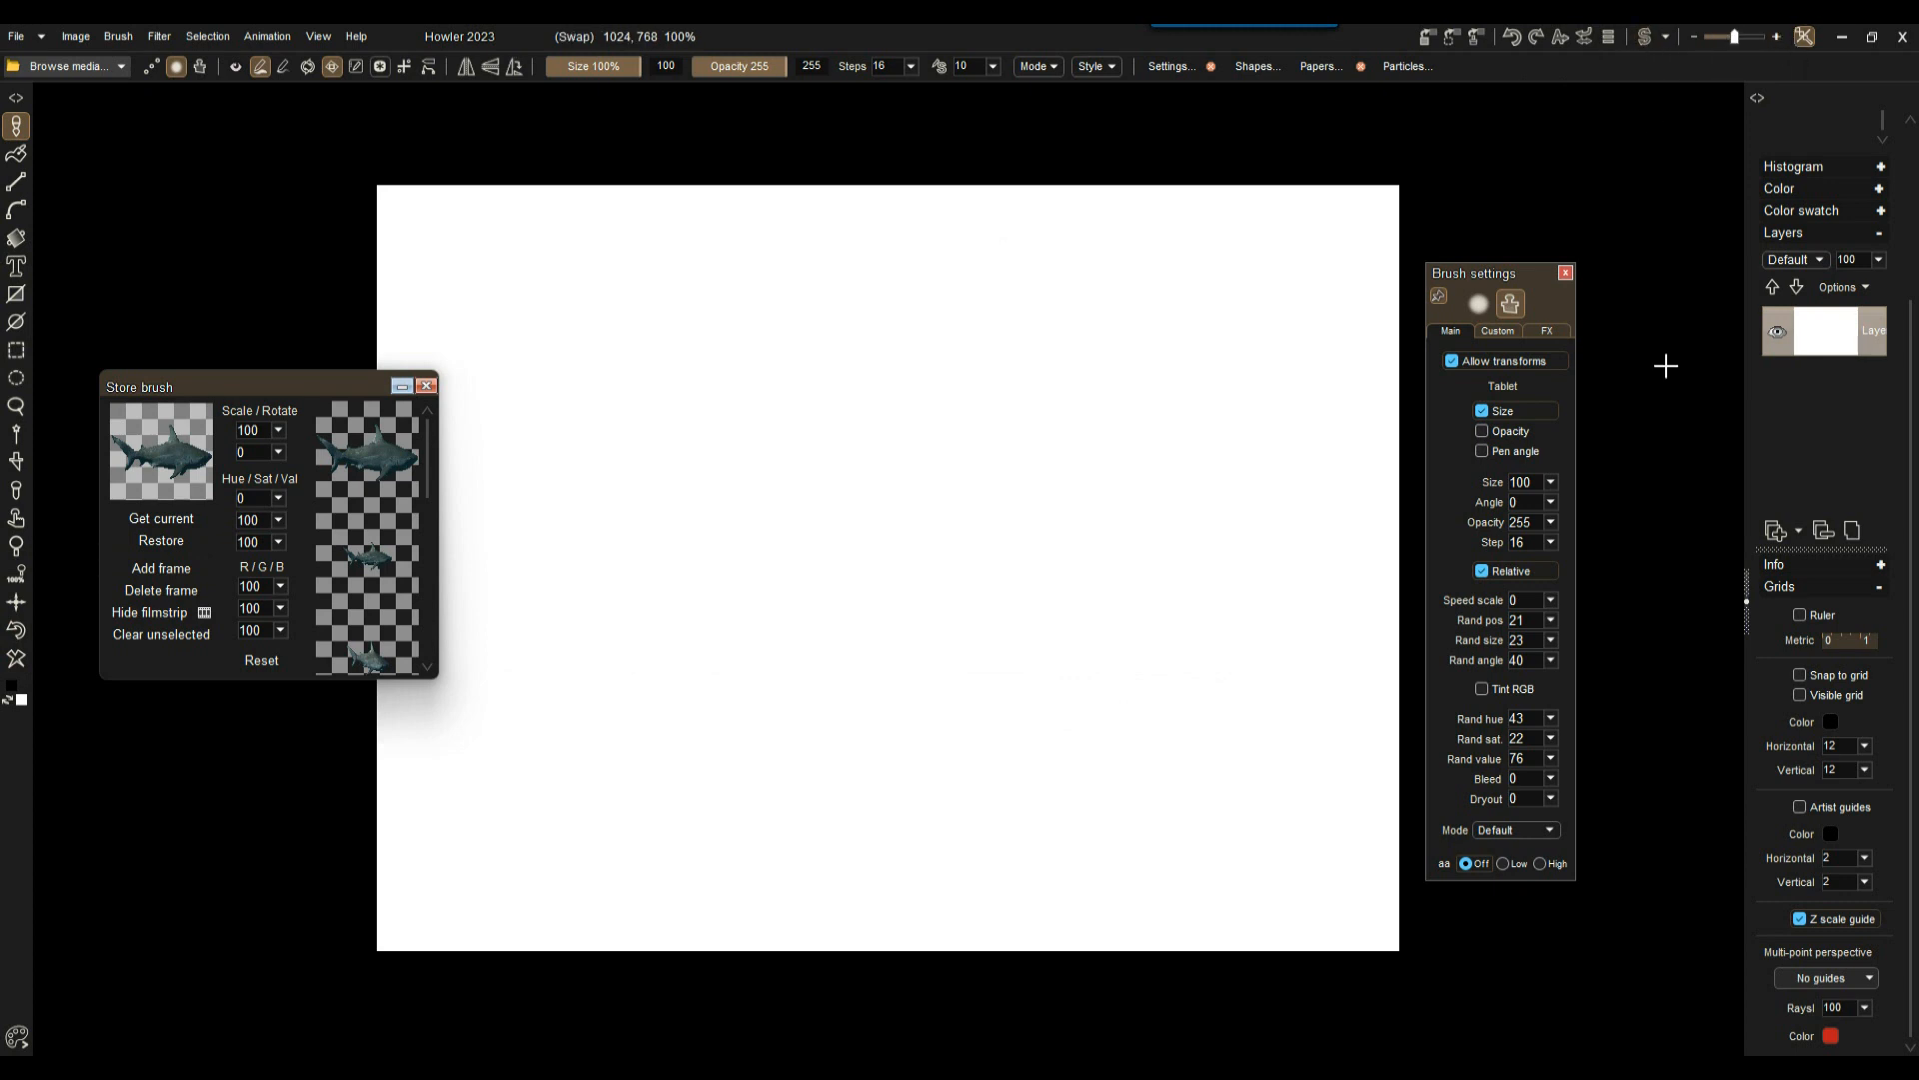
Step: Disable the Z scale guide and paint the canvas full of sharks without depth-based scaling
left_click(1800, 918)
mouse_move(703, 369)
left_mouse_down()
mouse_move(743, 395)
mouse_move(661, 651)
mouse_move(651, 822)
mouse_move(484, 317)
mouse_move(585, 627)
mouse_move(470, 590)
mouse_move(800, 871)
left_mouse_up()
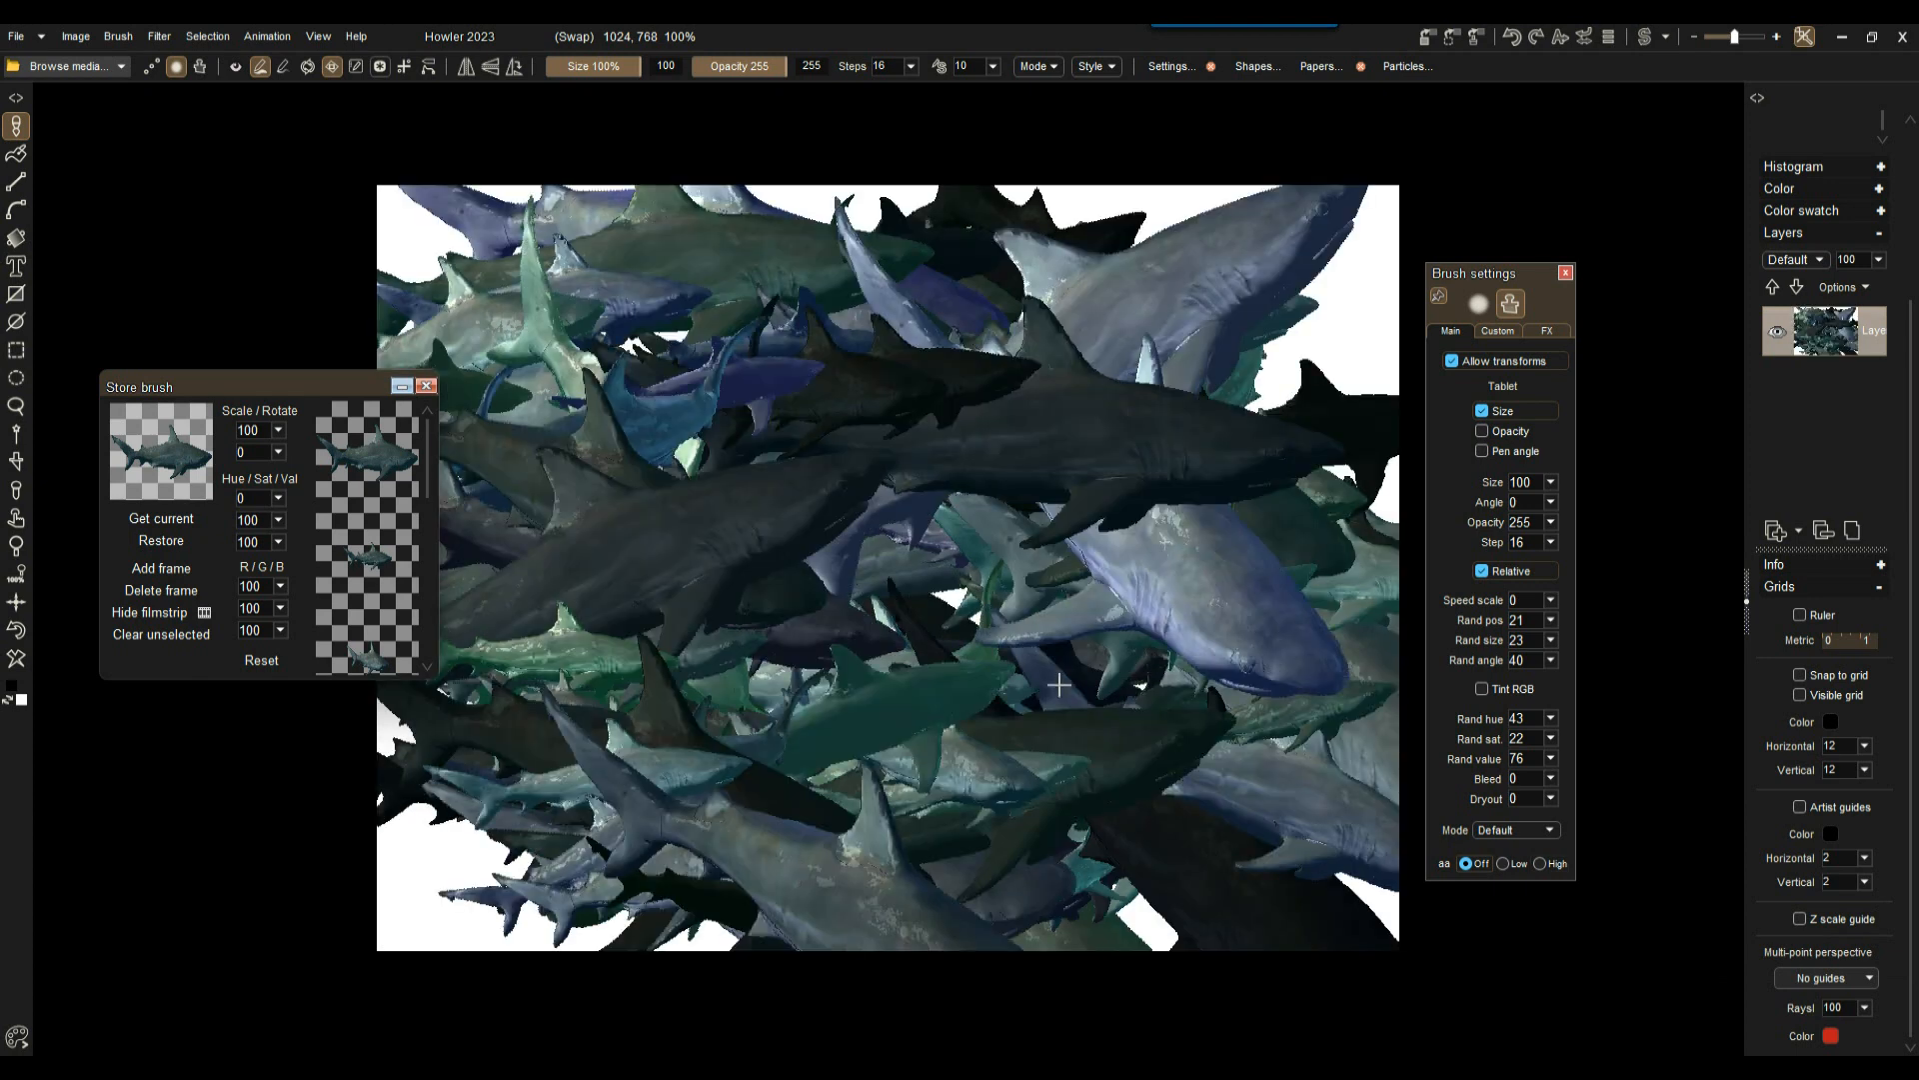